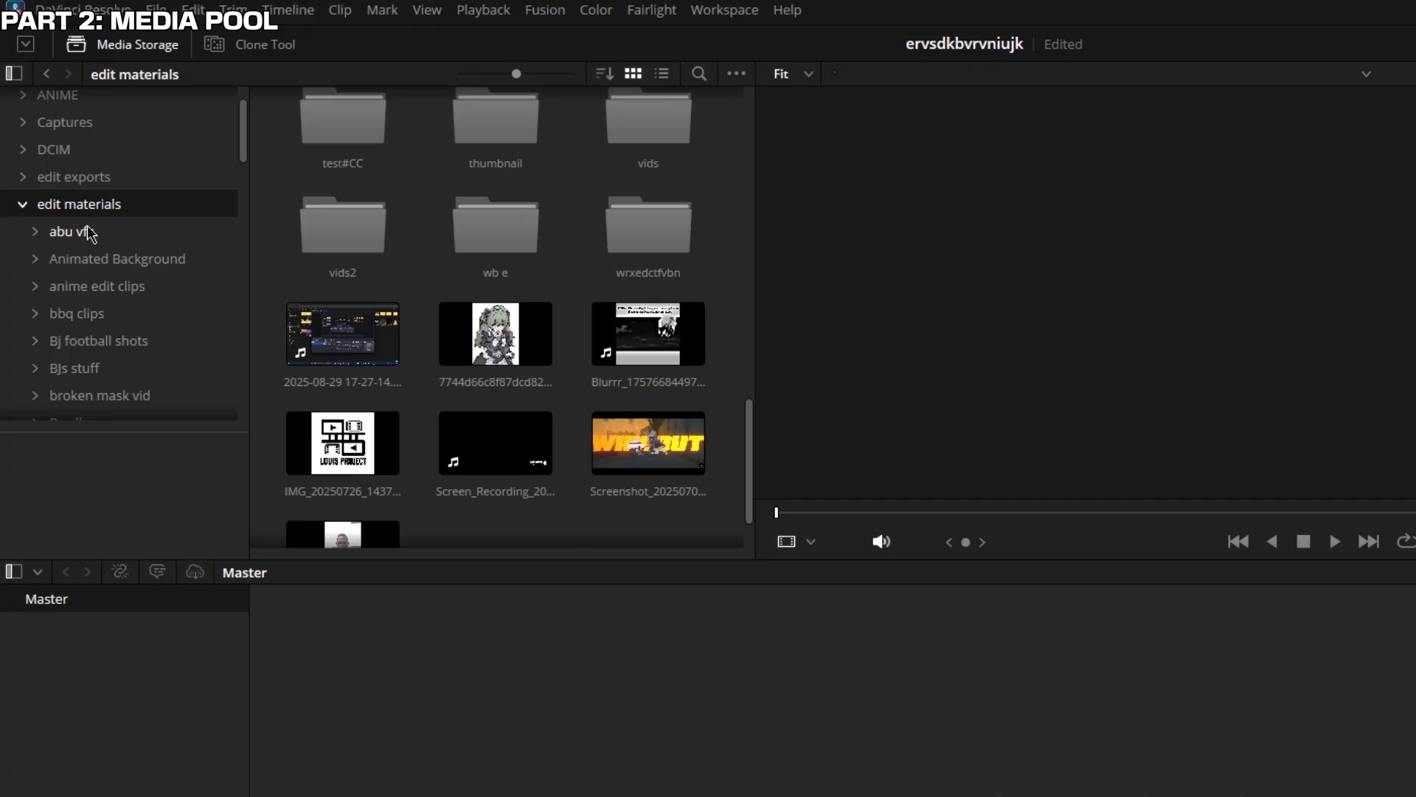
Import the Animated Background folder and the other B-roll, meme, PNG, screenshot and SOUNDS folders from edit materials into the Master bin
{"action": "scroll", "coordinate": [395, 343], "scroll_direction": "up", "scroll_amount": 10}
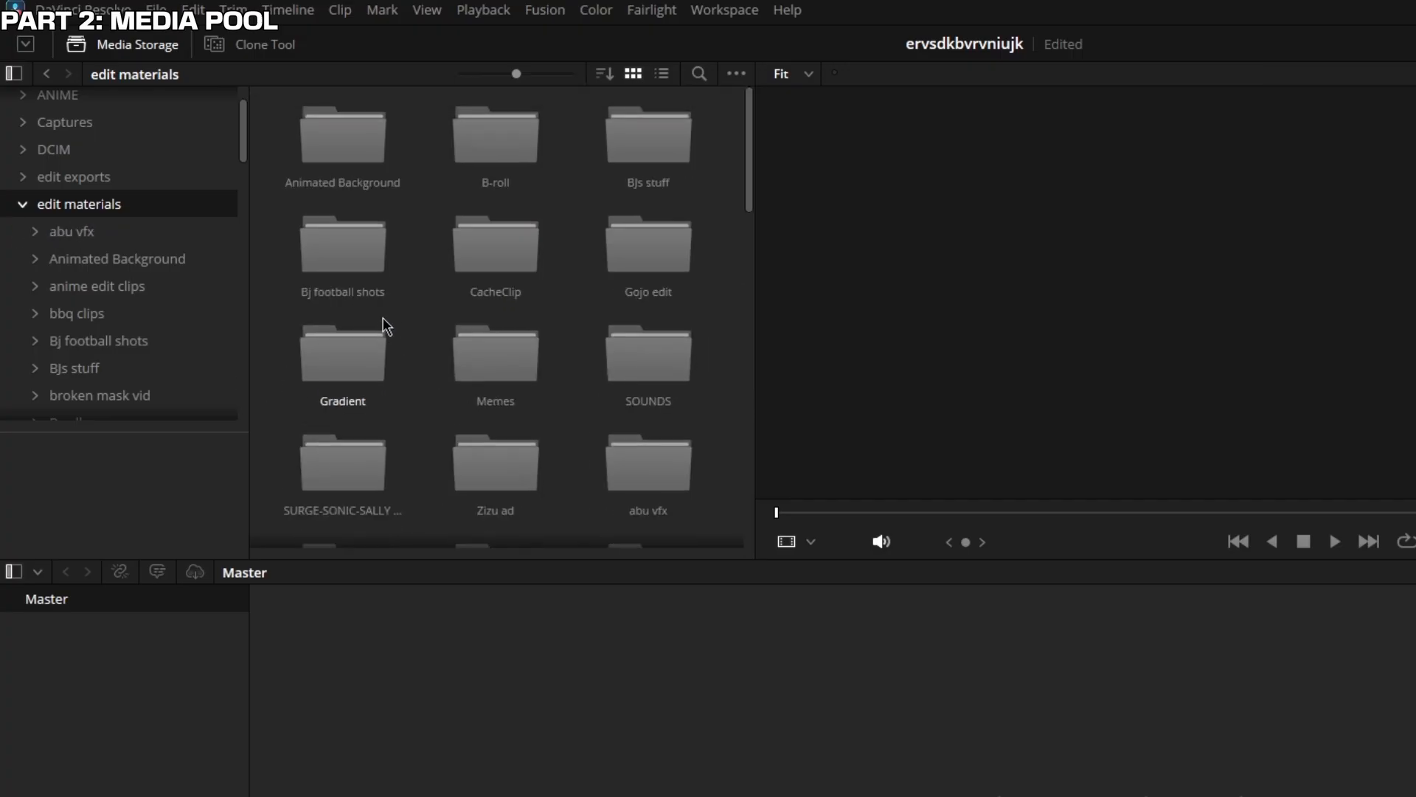
{"action": "left_click_drag", "start_coordinate": [344, 170], "coordinate": [113, 660]}
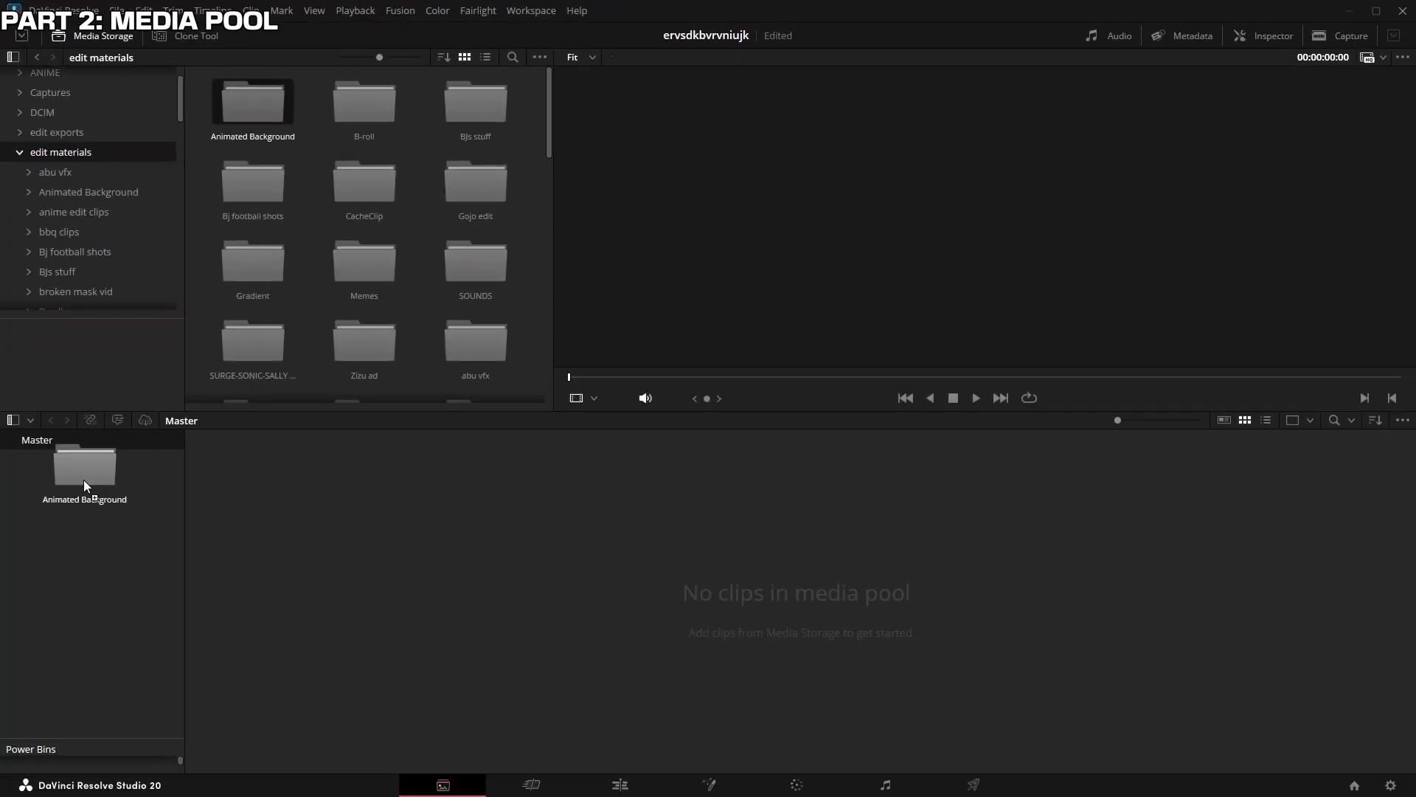
{"action": "left_click_drag", "start_coordinate": [85, 485], "coordinate": [87, 484]}
{"action": "left_click", "coordinate": [737, 457]}
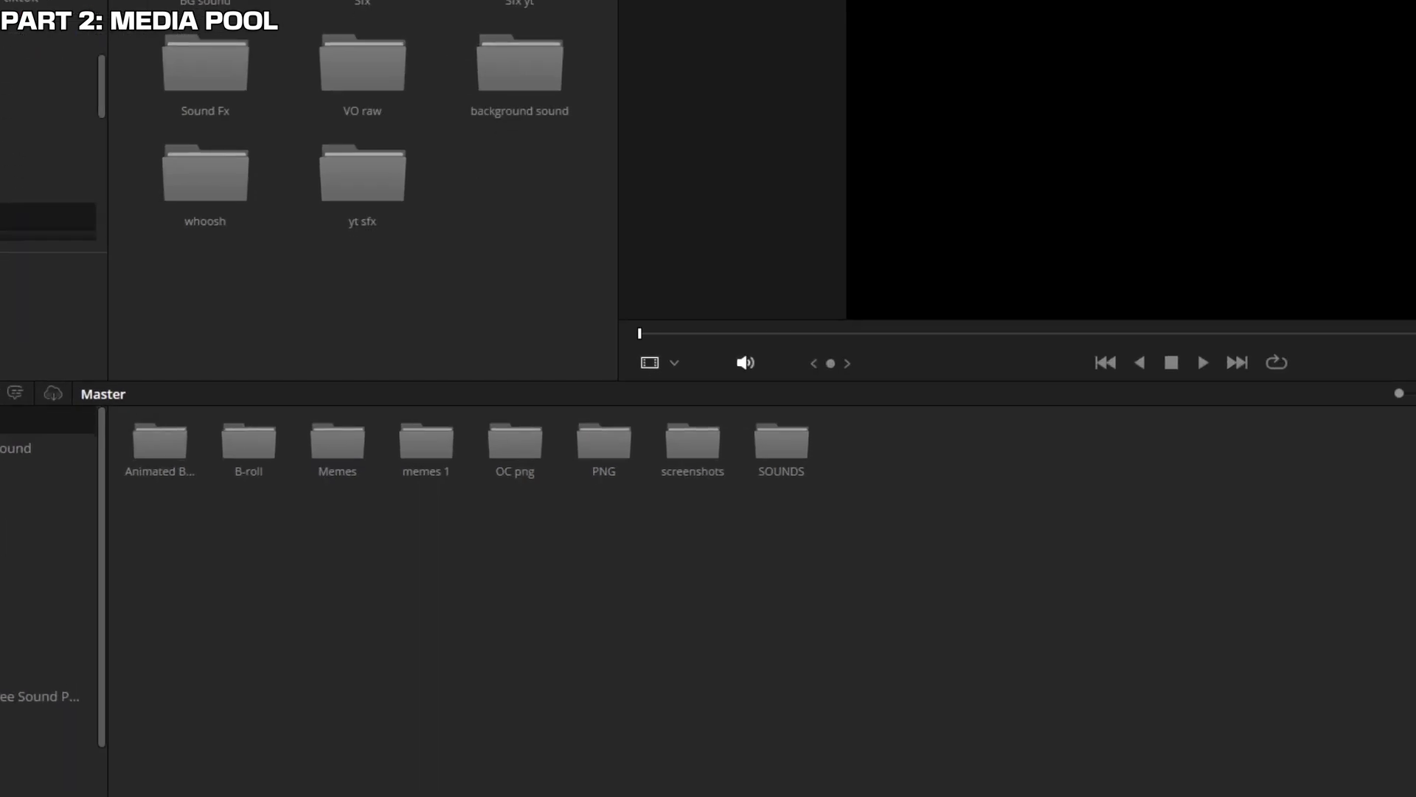
{"action": "left_click_drag", "start_coordinate": [939, 541], "coordinate": [594, 657]}
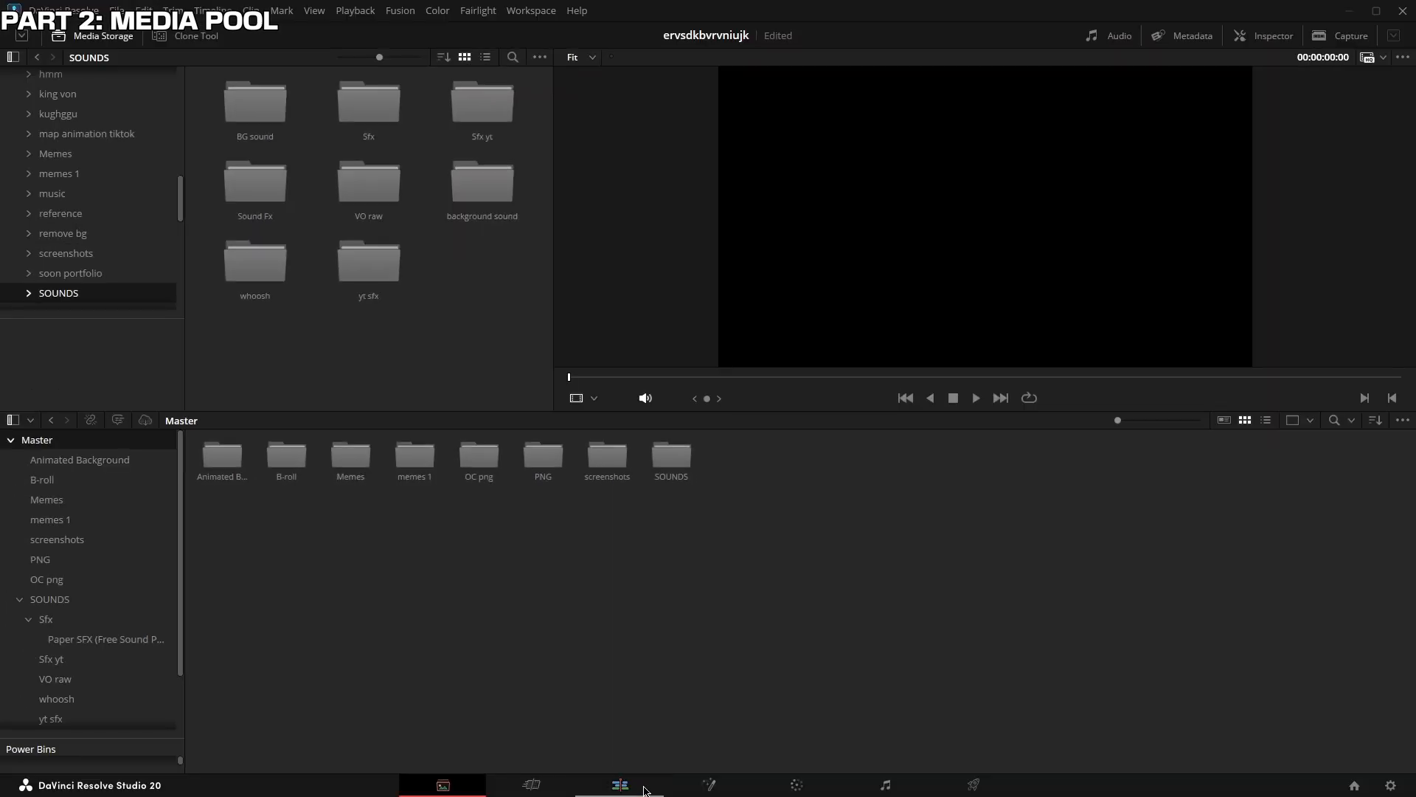
Switch to the Edit page and open the project settings
{"action": "left_click", "coordinate": [627, 785]}
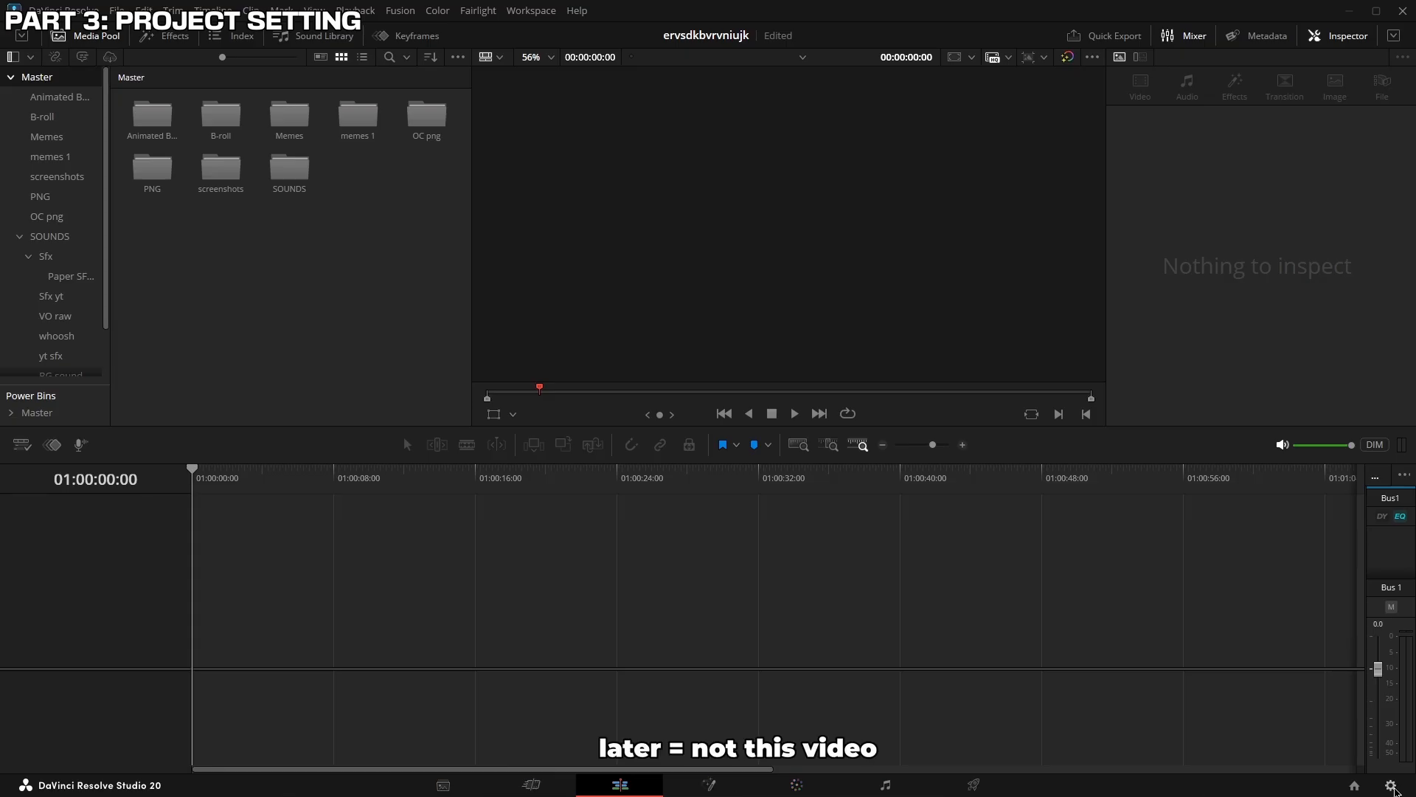
{"action": "left_click", "coordinate": [1391, 786]}
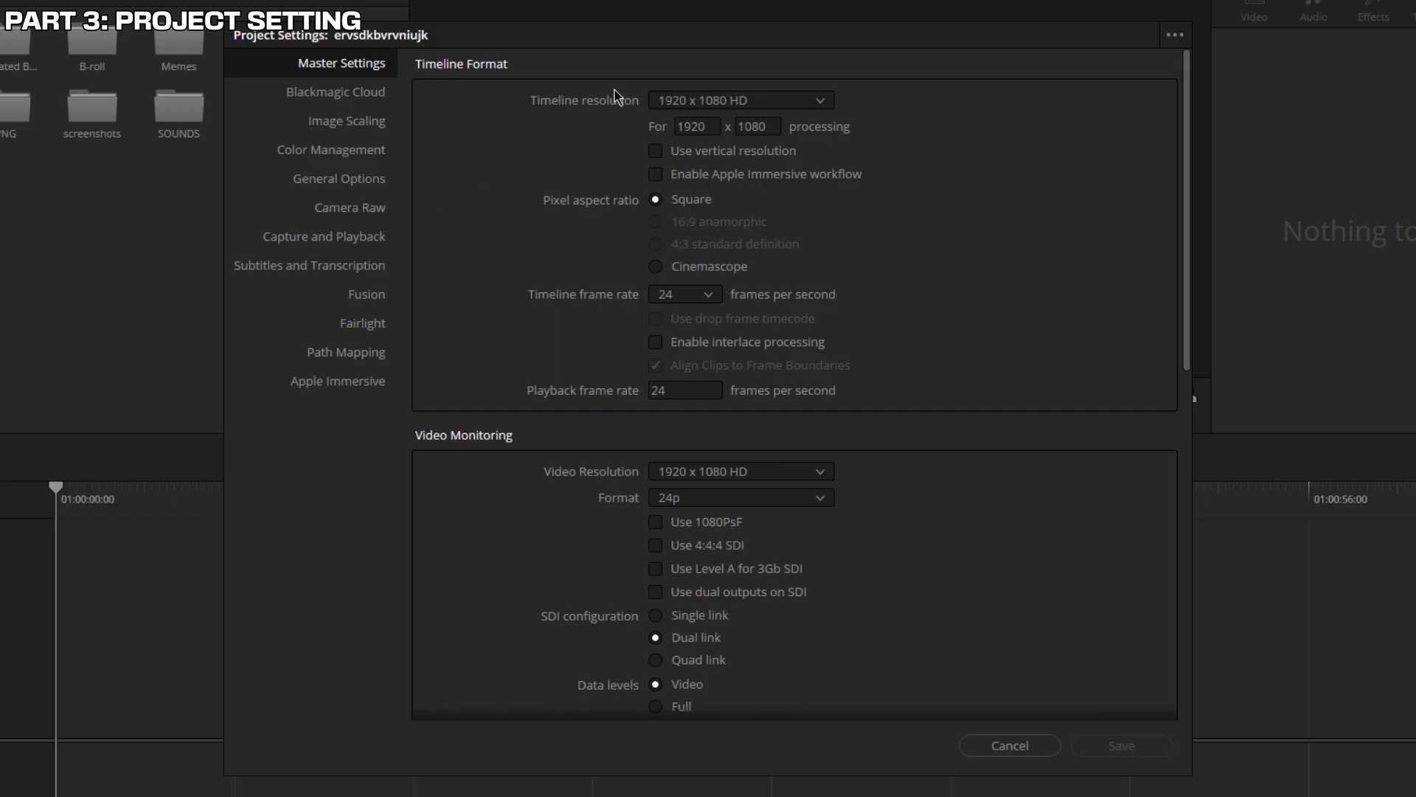
Set the project's timeline resolution to 3840 x 2160 Ultra HD
{"action": "left_click", "coordinate": [763, 97]}
{"action": "scroll", "coordinate": [765, 176], "scroll_direction": "down", "scroll_amount": 8}
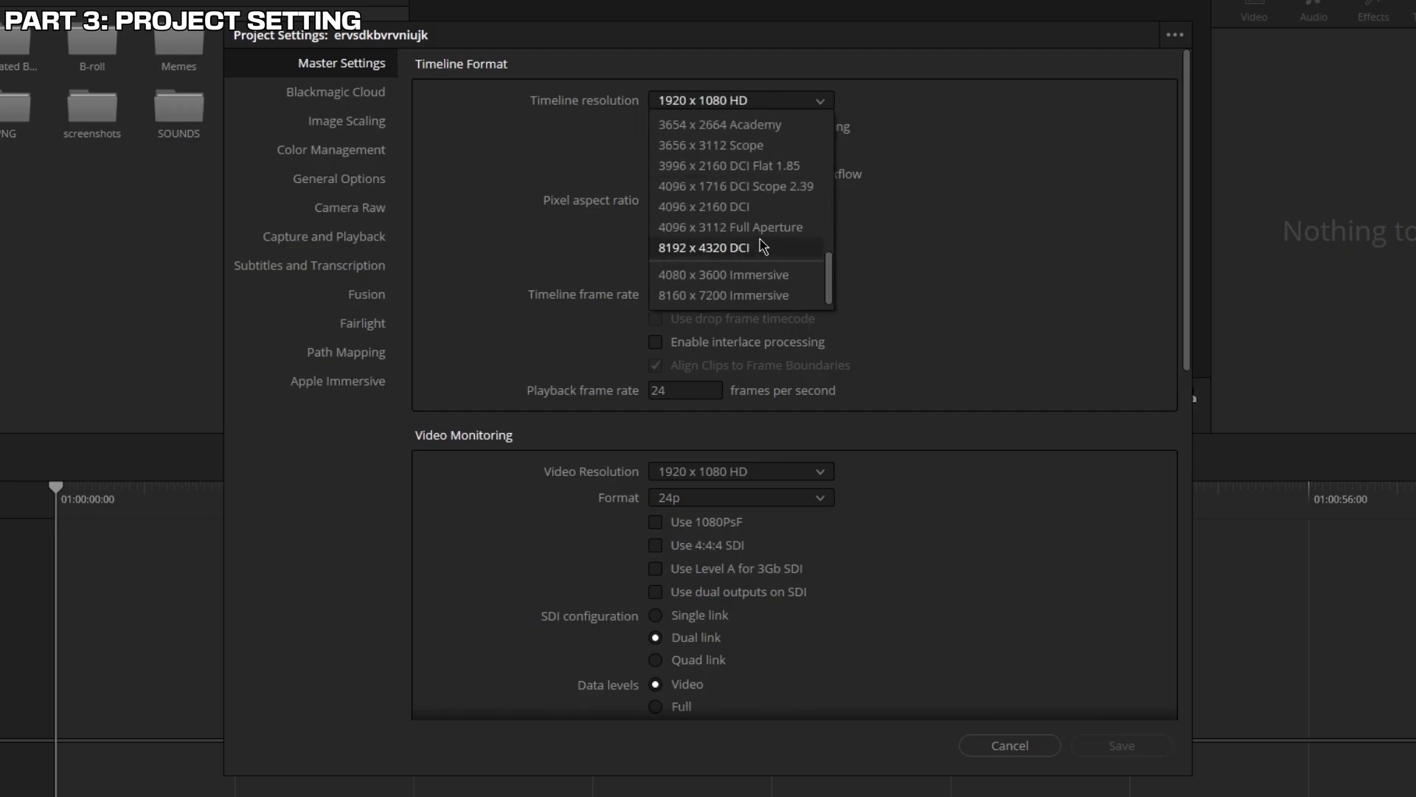
{"action": "scroll", "coordinate": [760, 241], "scroll_direction": "up", "scroll_amount": 3}
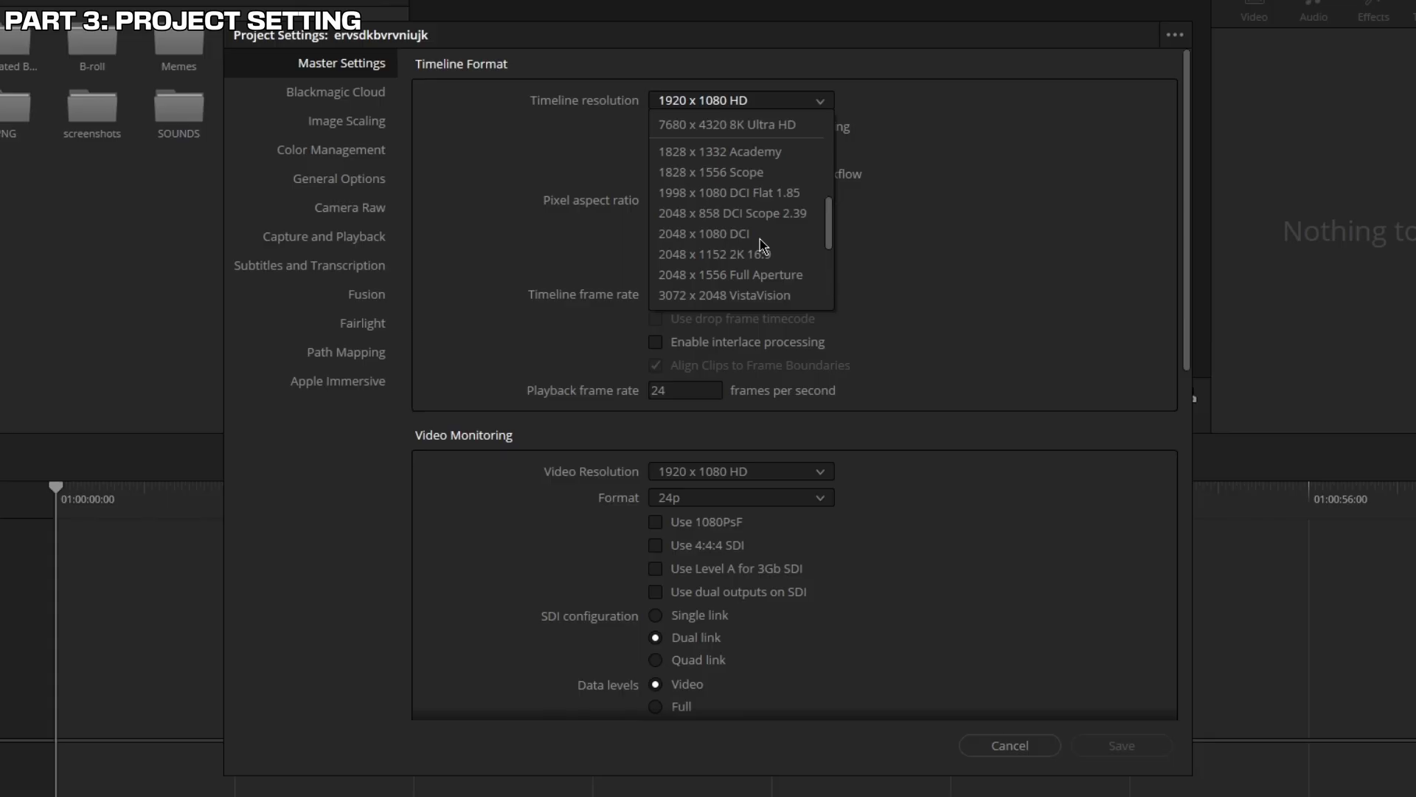
{"action": "scroll", "coordinate": [759, 241], "scroll_direction": "up", "scroll_amount": 3}
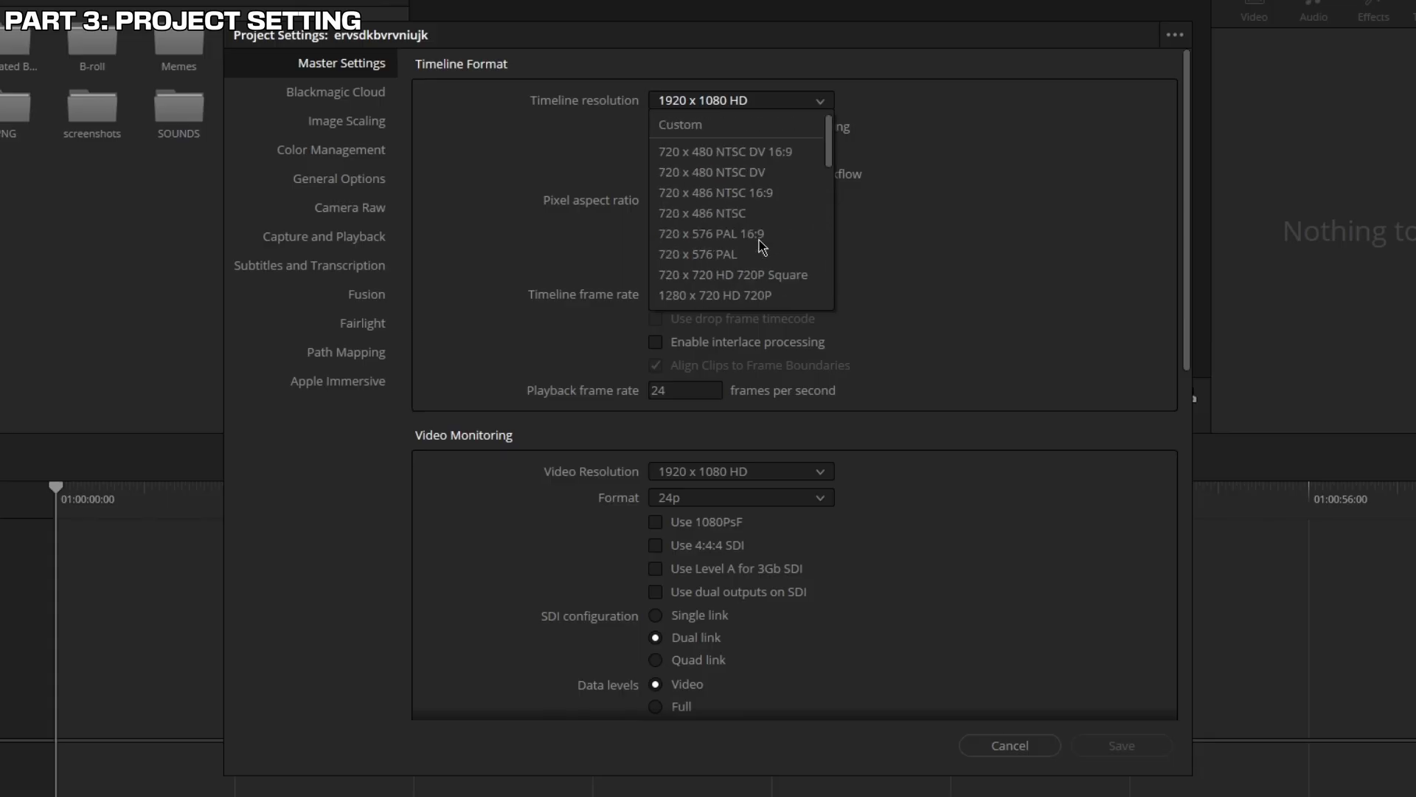
{"action": "scroll", "coordinate": [759, 240], "scroll_direction": "down", "scroll_amount": 3}
{"action": "scroll", "coordinate": [761, 248], "scroll_direction": "down", "scroll_amount": 3}
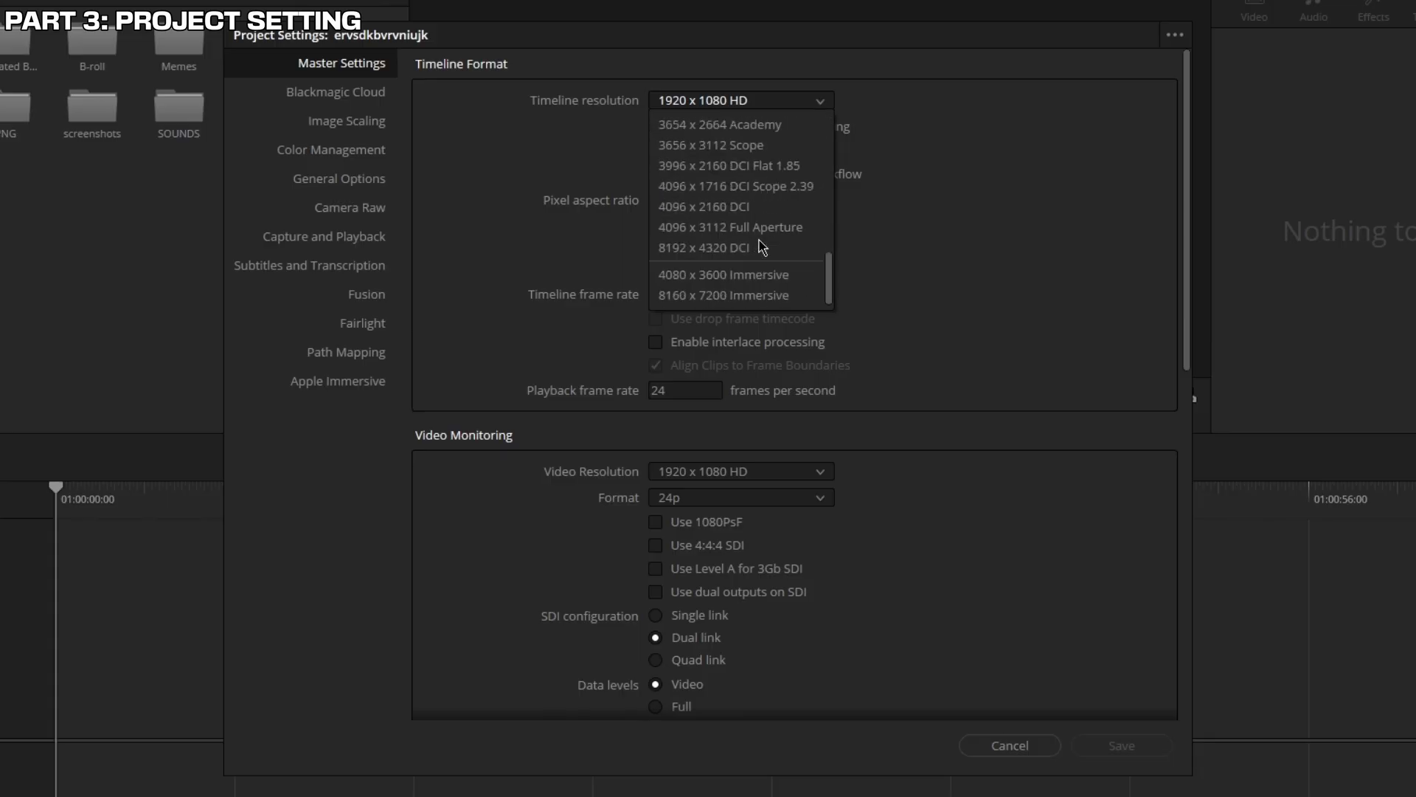
{"action": "scroll", "coordinate": [762, 248], "scroll_direction": "up", "scroll_amount": 5}
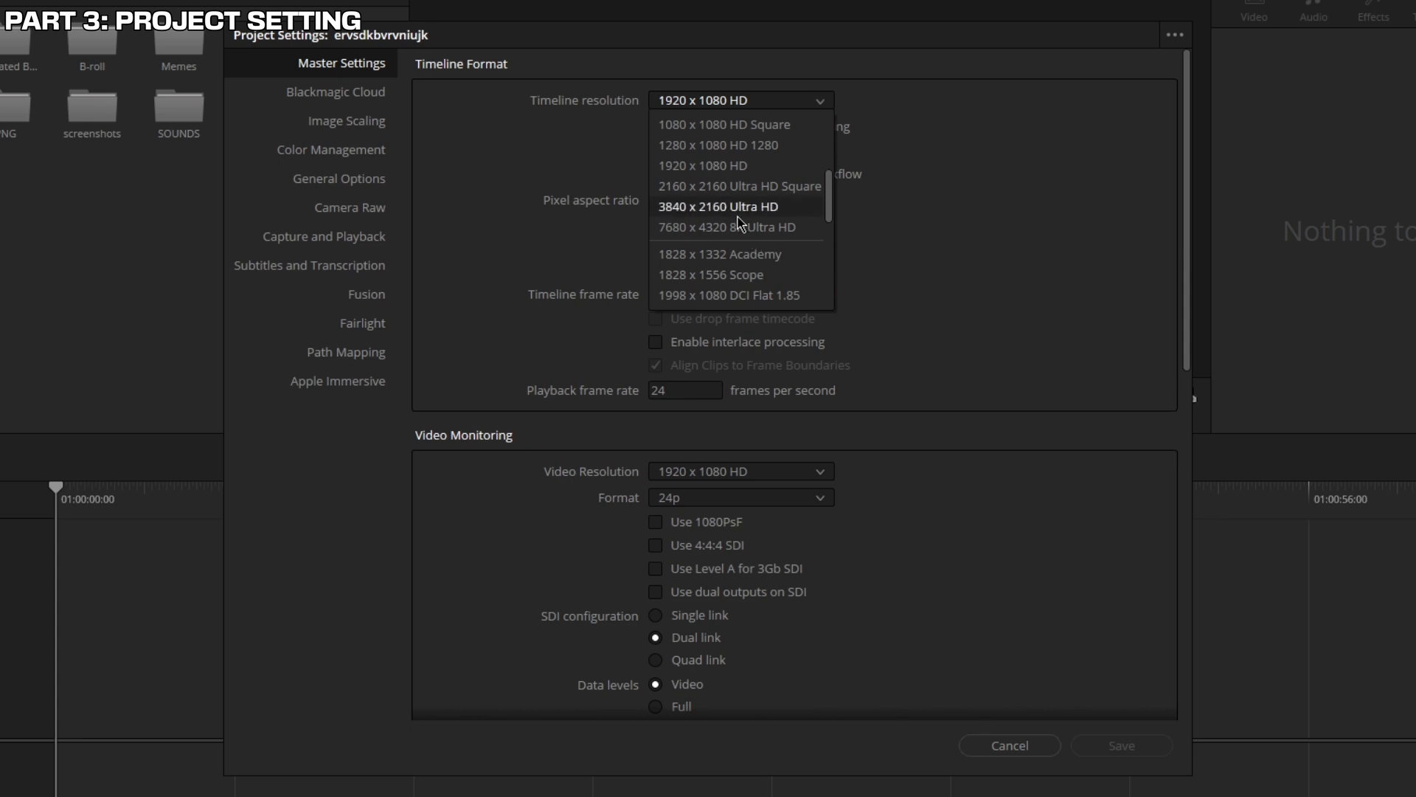
{"action": "left_click", "coordinate": [738, 213]}
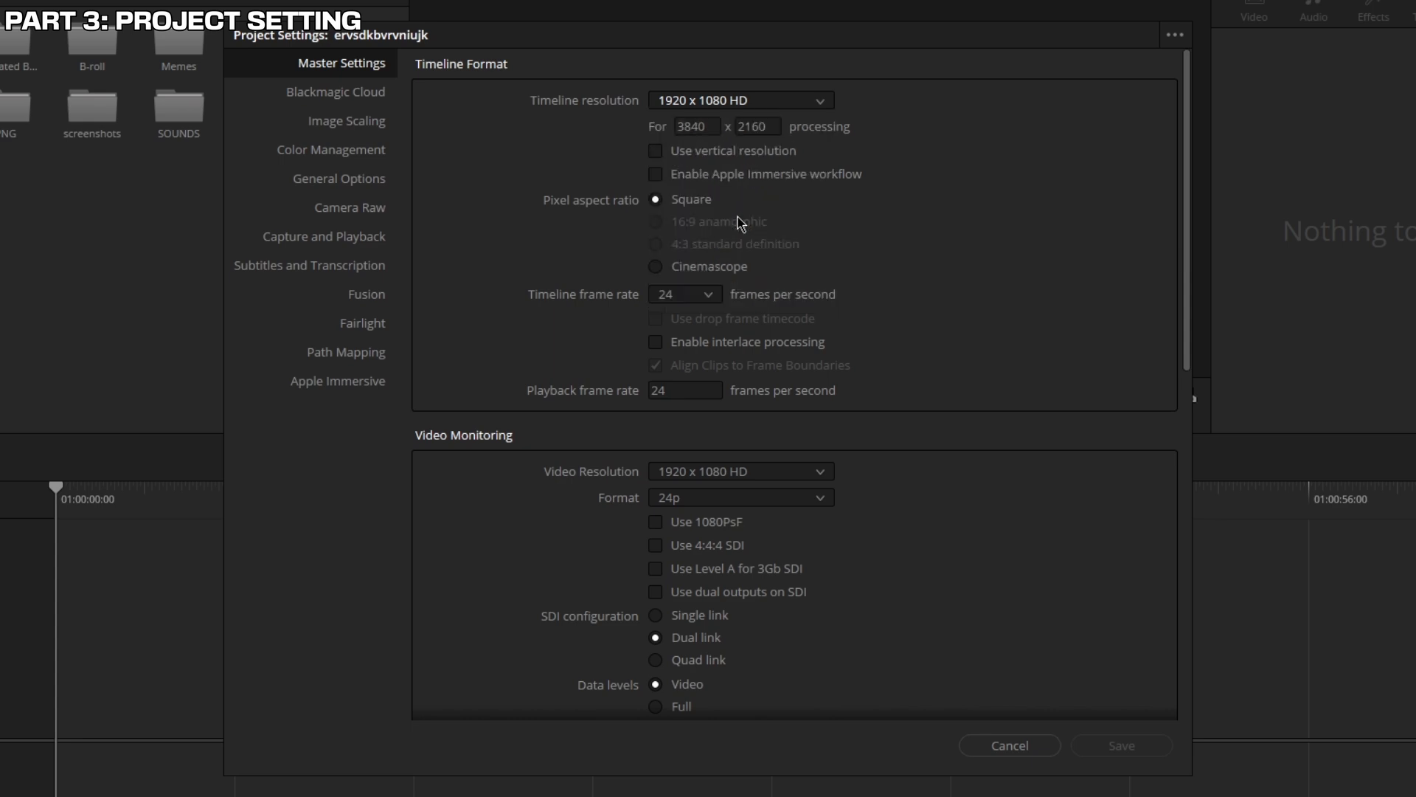
Set the project's timeline frame rate to 90 frames per second
{"action": "left_click", "coordinate": [683, 300]}
{"action": "scroll", "coordinate": [693, 347], "scroll_direction": "down", "scroll_amount": 5}
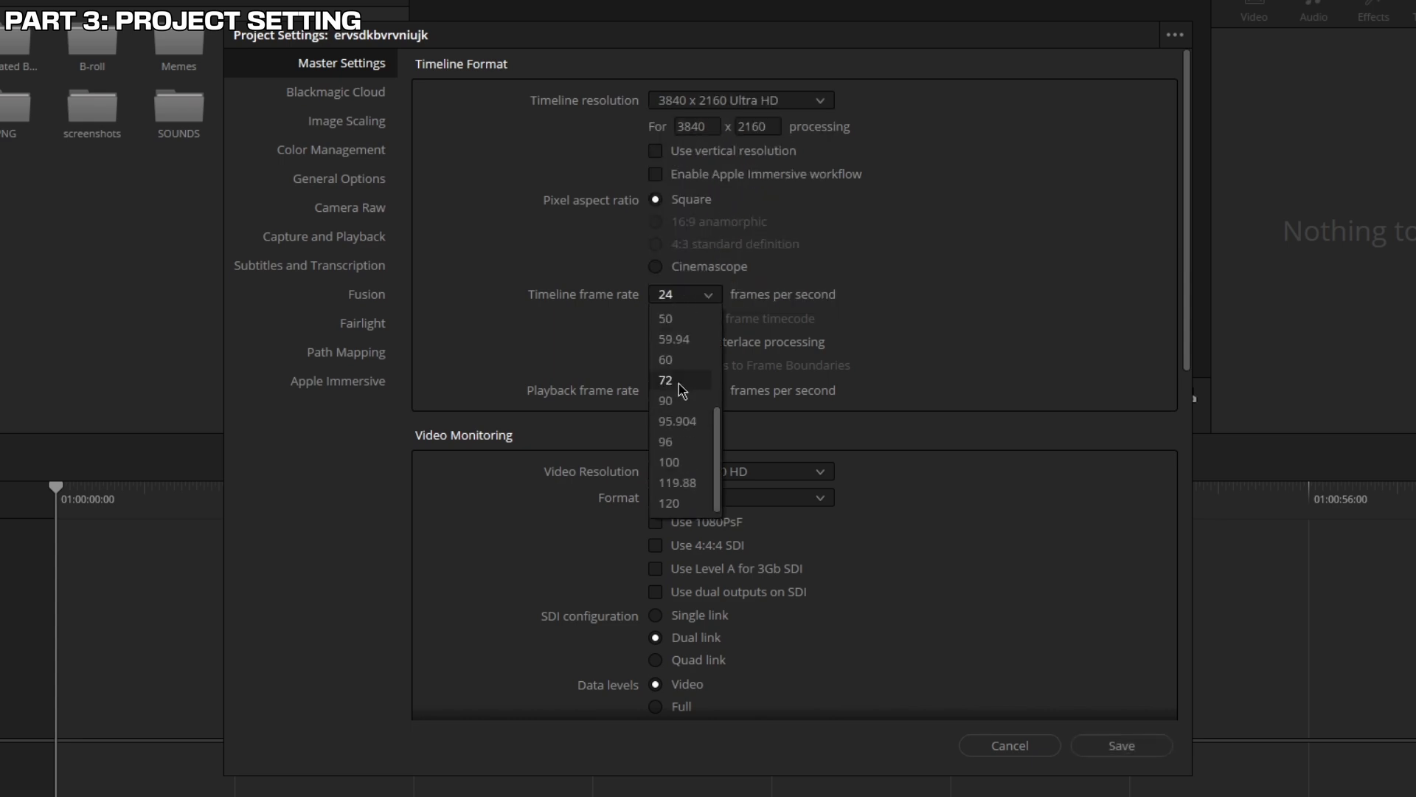
{"action": "left_click", "coordinate": [685, 401]}
{"action": "left_click", "coordinate": [697, 304]}
{"action": "left_click", "coordinate": [923, 243]}
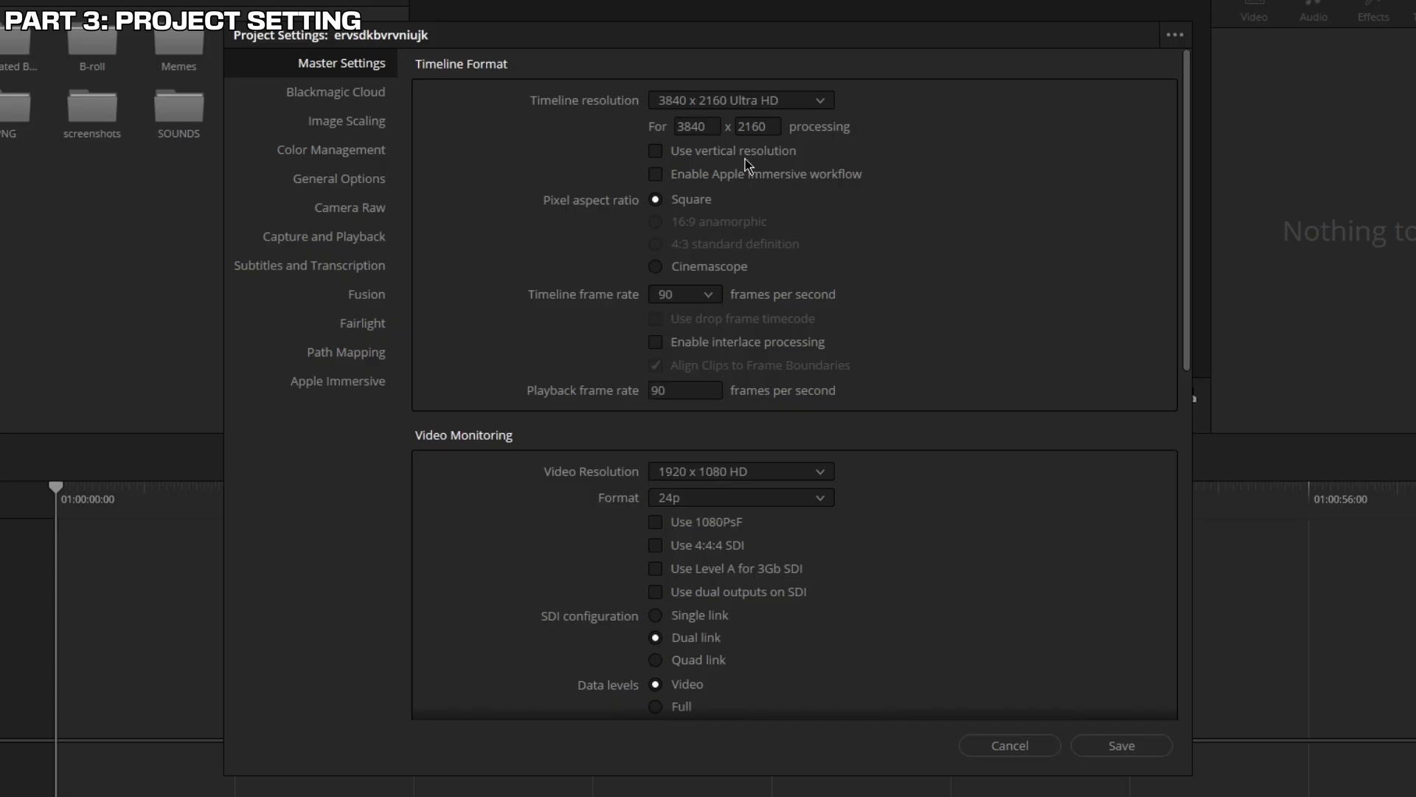
Set the timeline resolution to 1280 x 720 HD 720P and the timeline frame rate to 24 frames per second
{"action": "left_click", "coordinate": [740, 101]}
{"action": "scroll", "coordinate": [724, 216], "scroll_direction": "up", "scroll_amount": 5}
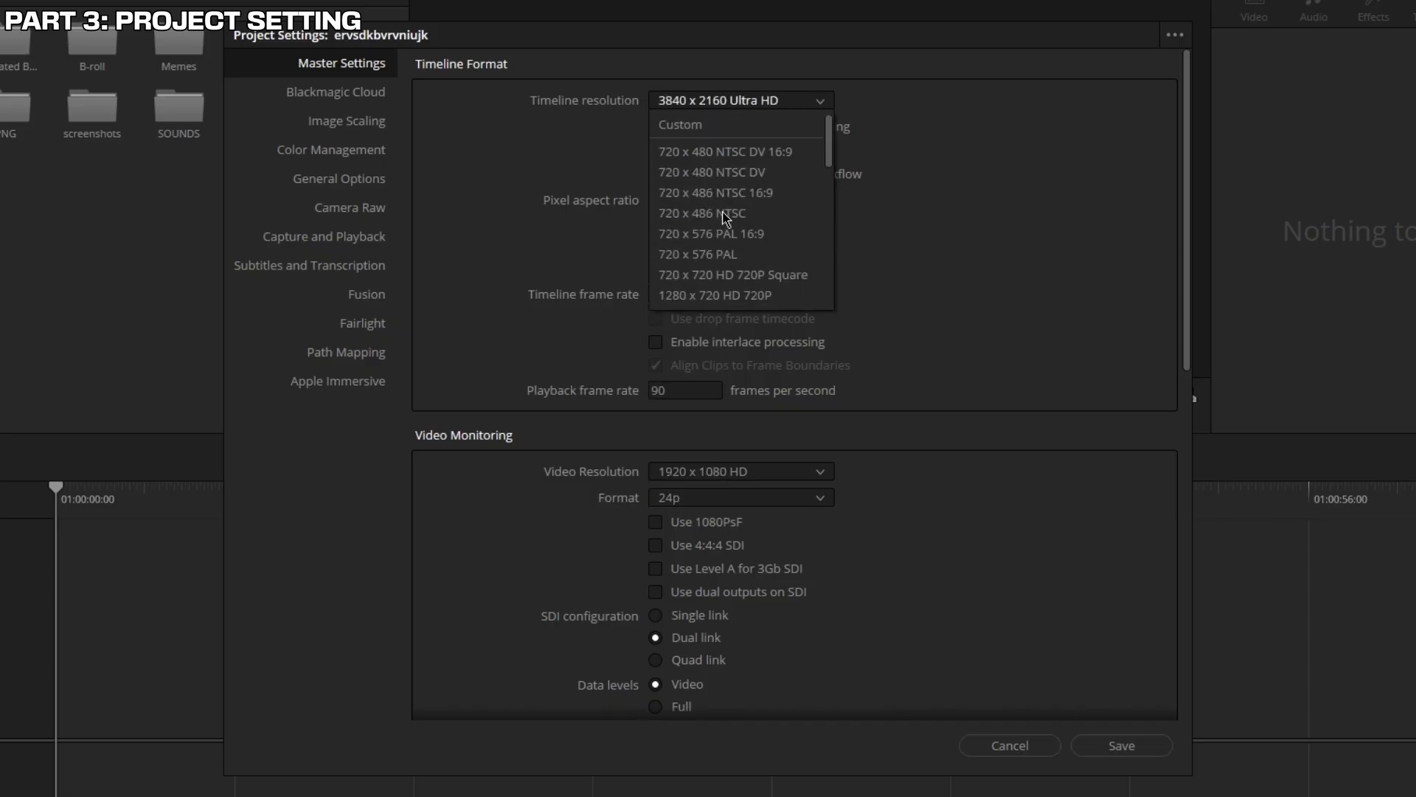
{"action": "left_click", "coordinate": [763, 296]}
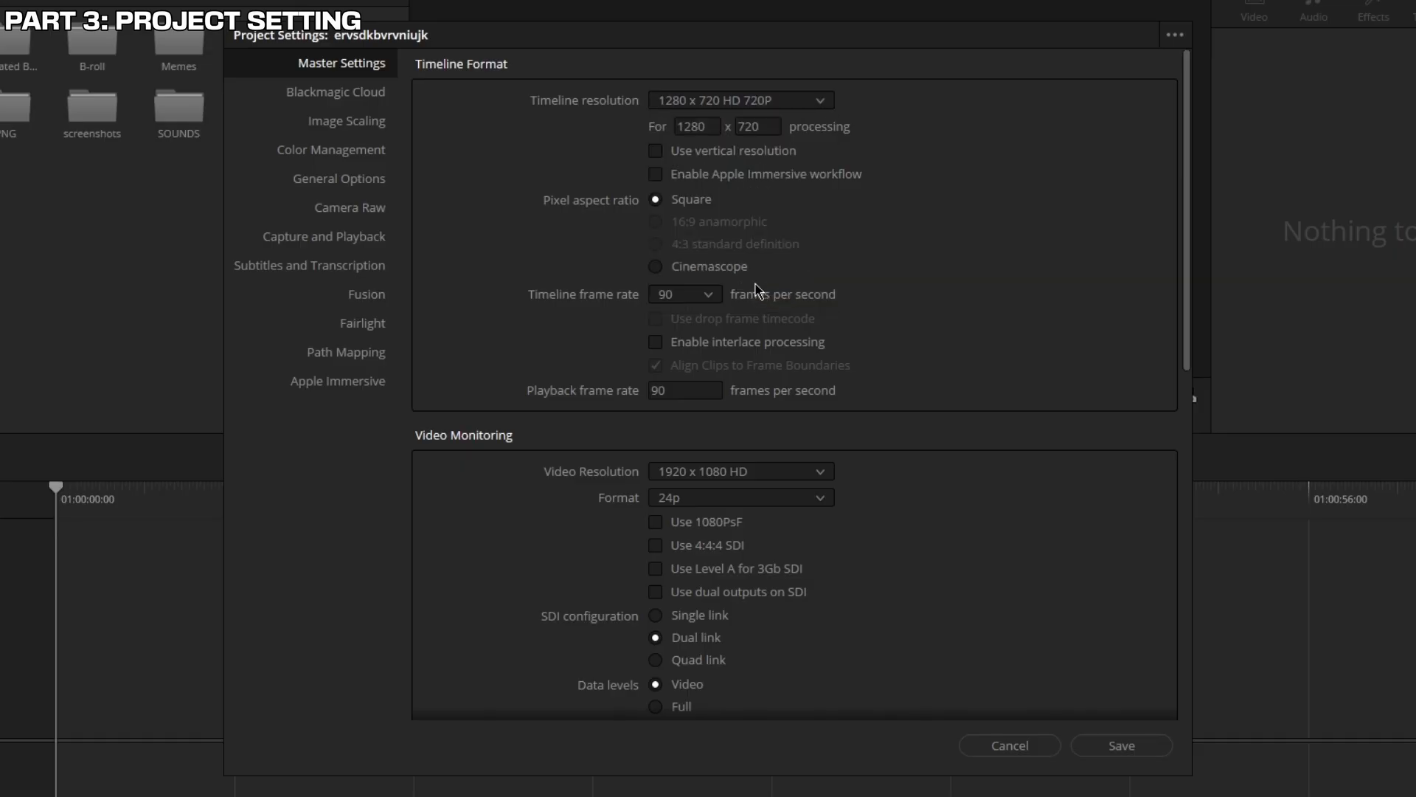
{"action": "left_click", "coordinate": [694, 294]}
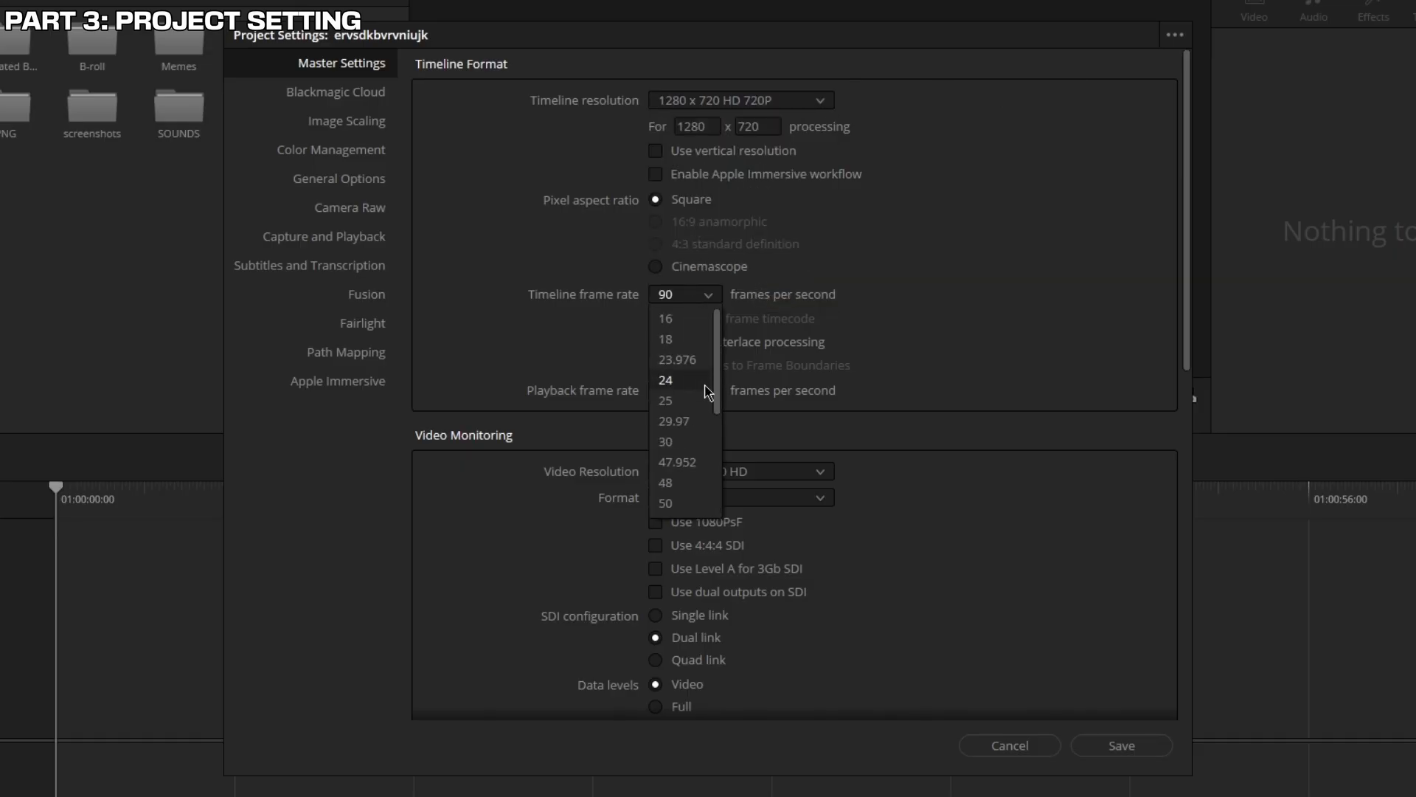
{"action": "left_click", "coordinate": [705, 382]}
Set the proxy media resolution to Half and the proxy media format to H.264 in the master settings
{"action": "scroll", "coordinate": [854, 398], "scroll_direction": "down", "scroll_amount": 3}
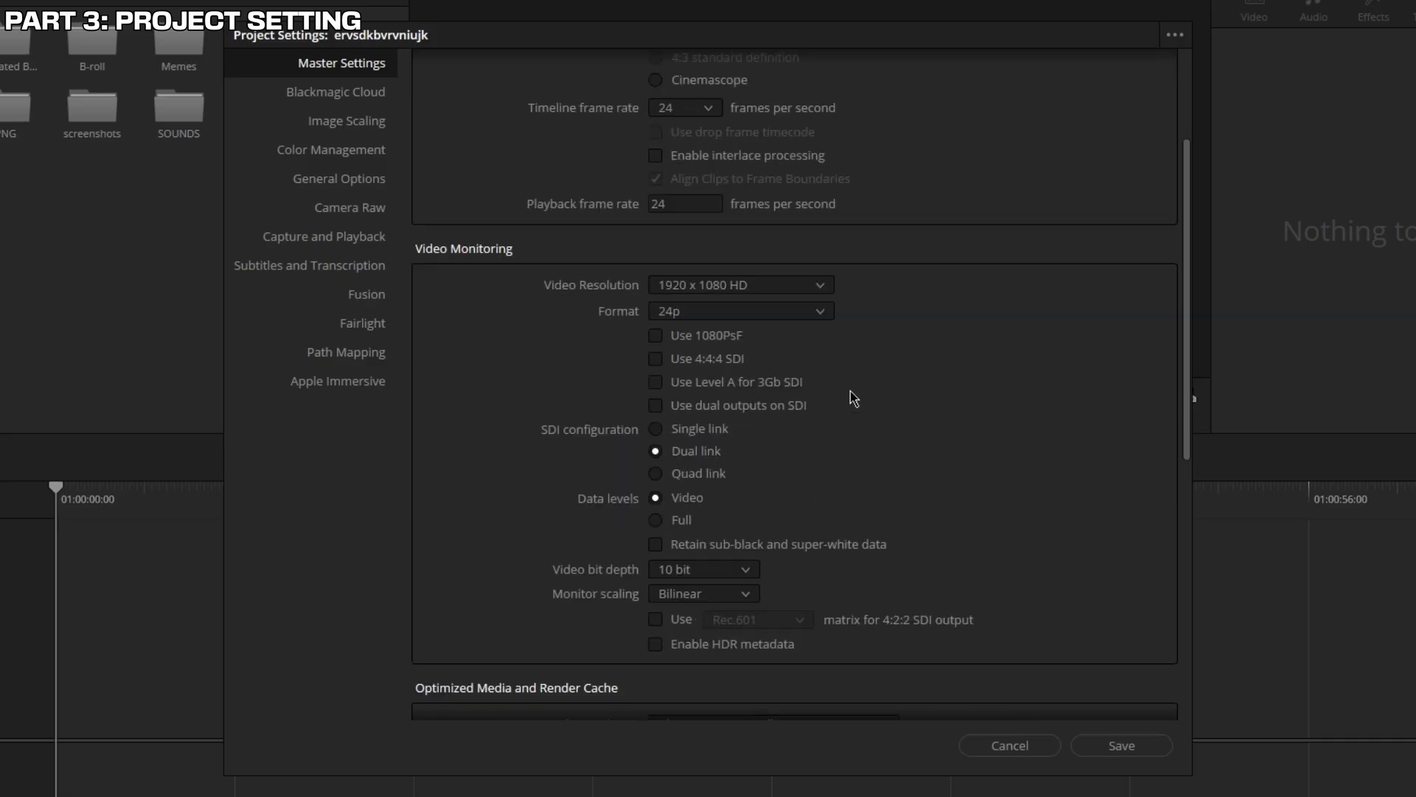
{"action": "scroll", "coordinate": [771, 298], "scroll_direction": "down", "scroll_amount": 5}
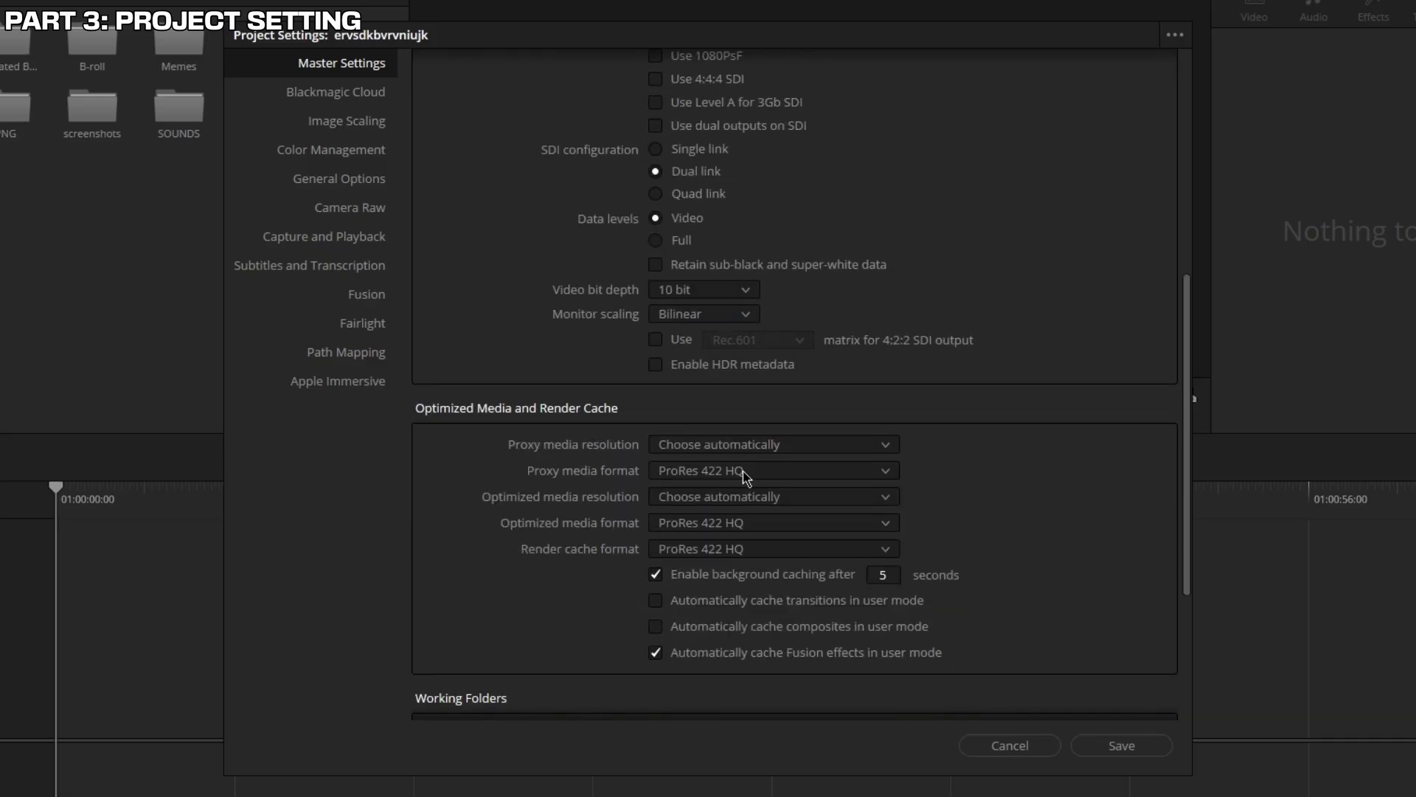
{"action": "scroll", "coordinate": [730, 435], "scroll_direction": "down", "scroll_amount": 5}
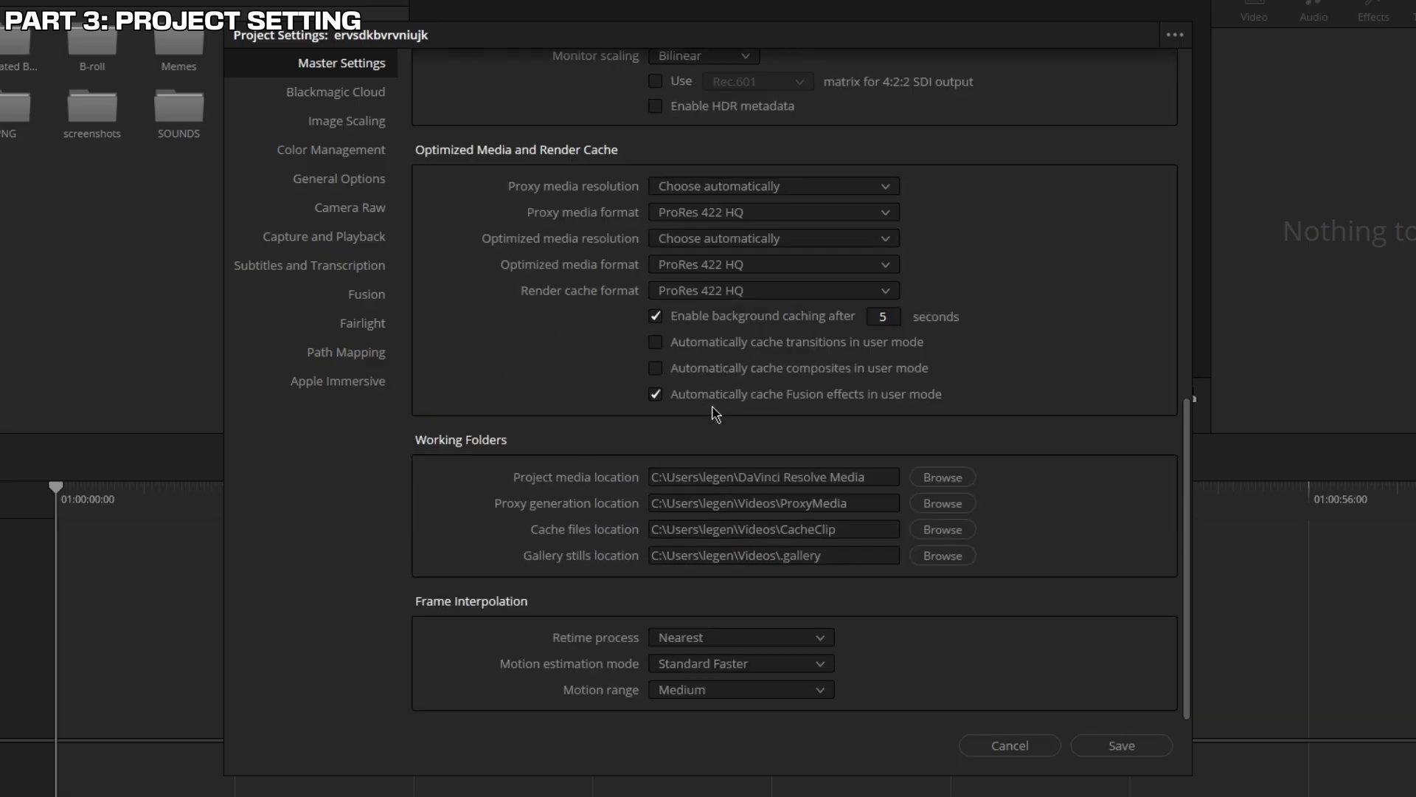
{"action": "left_click", "coordinate": [736, 189]}
{"action": "left_click", "coordinate": [736, 230]}
{"action": "left_click", "coordinate": [735, 216]}
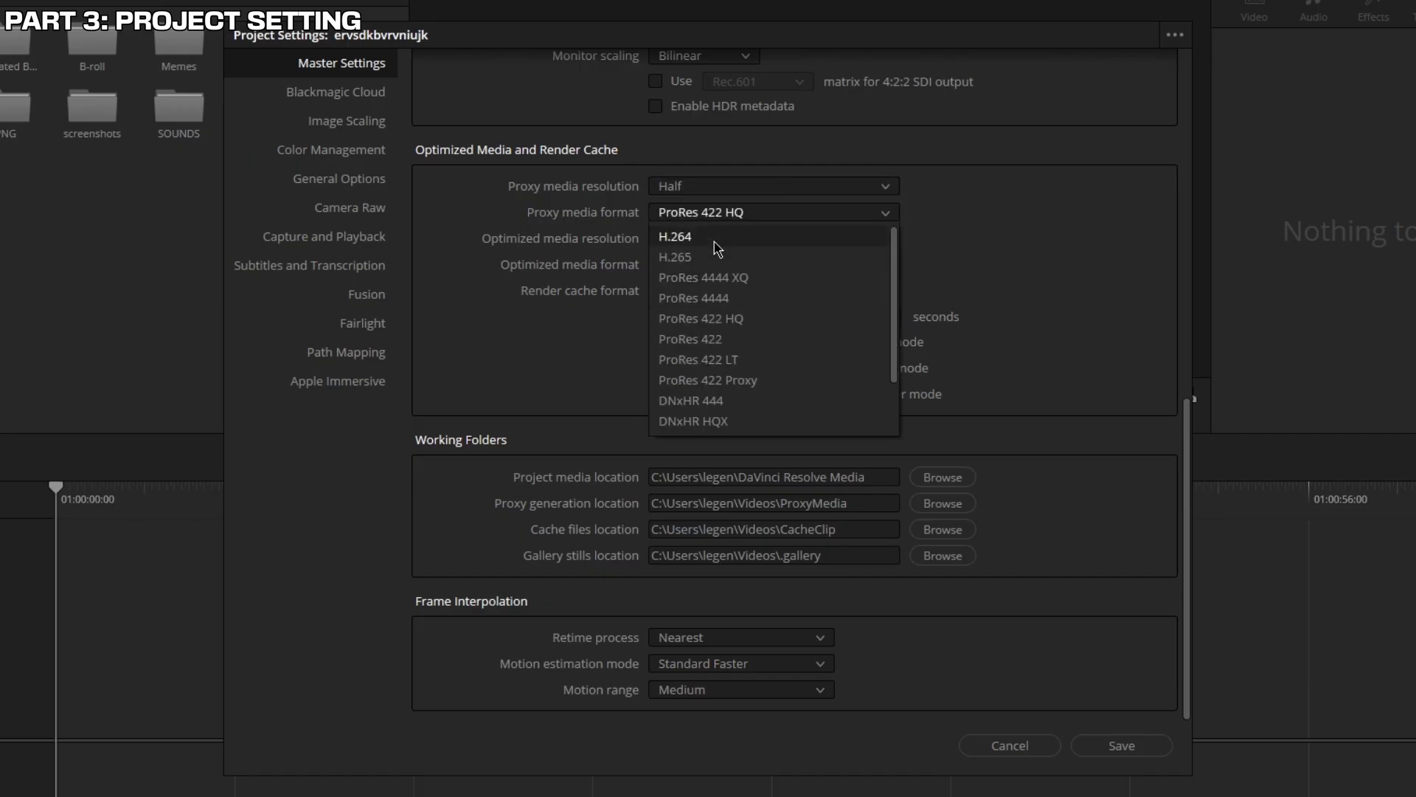
{"action": "left_click", "coordinate": [714, 237]}
Set the optimized media resolution to Half and the optimized media format to DNxHR SQ
{"action": "left_click", "coordinate": [714, 241]}
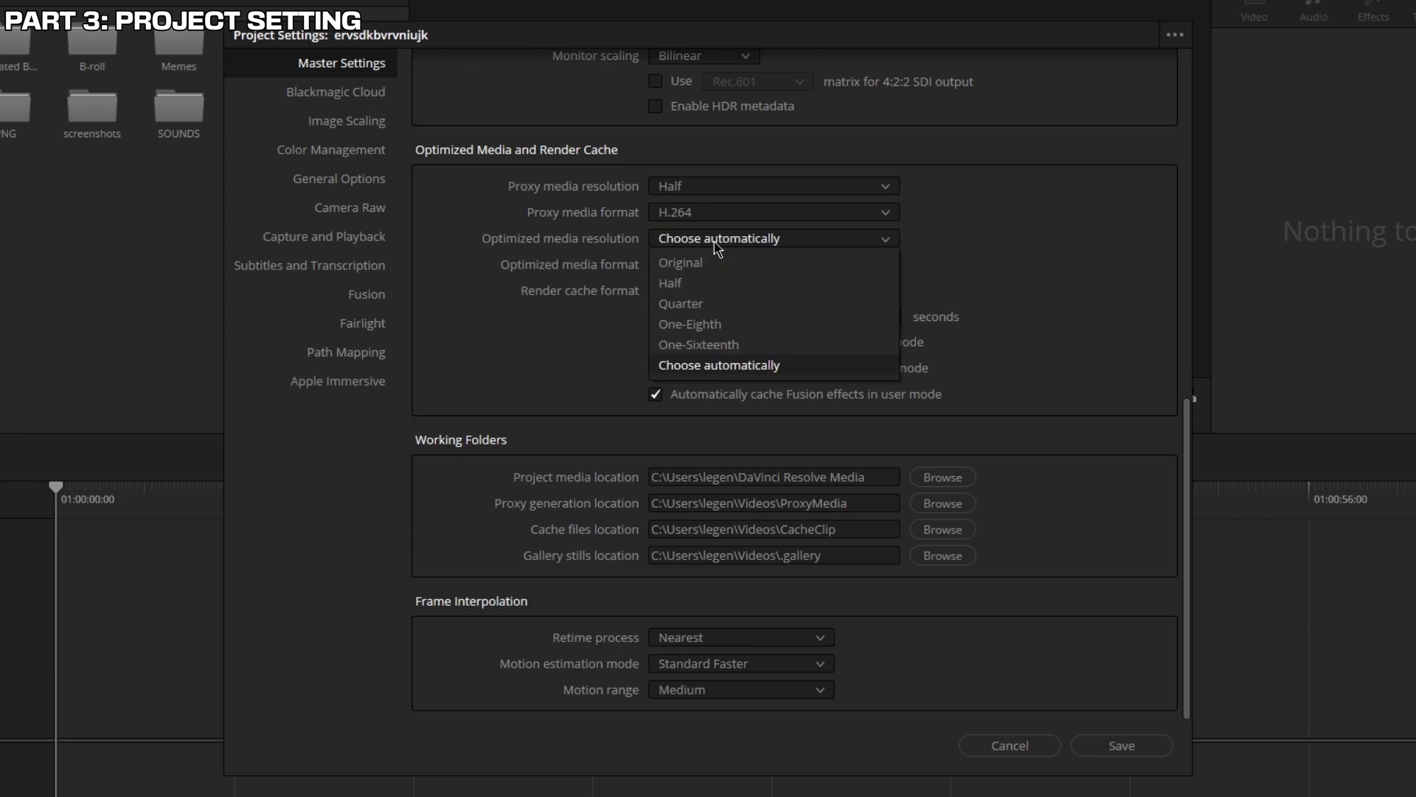
{"action": "left_click", "coordinate": [724, 283]}
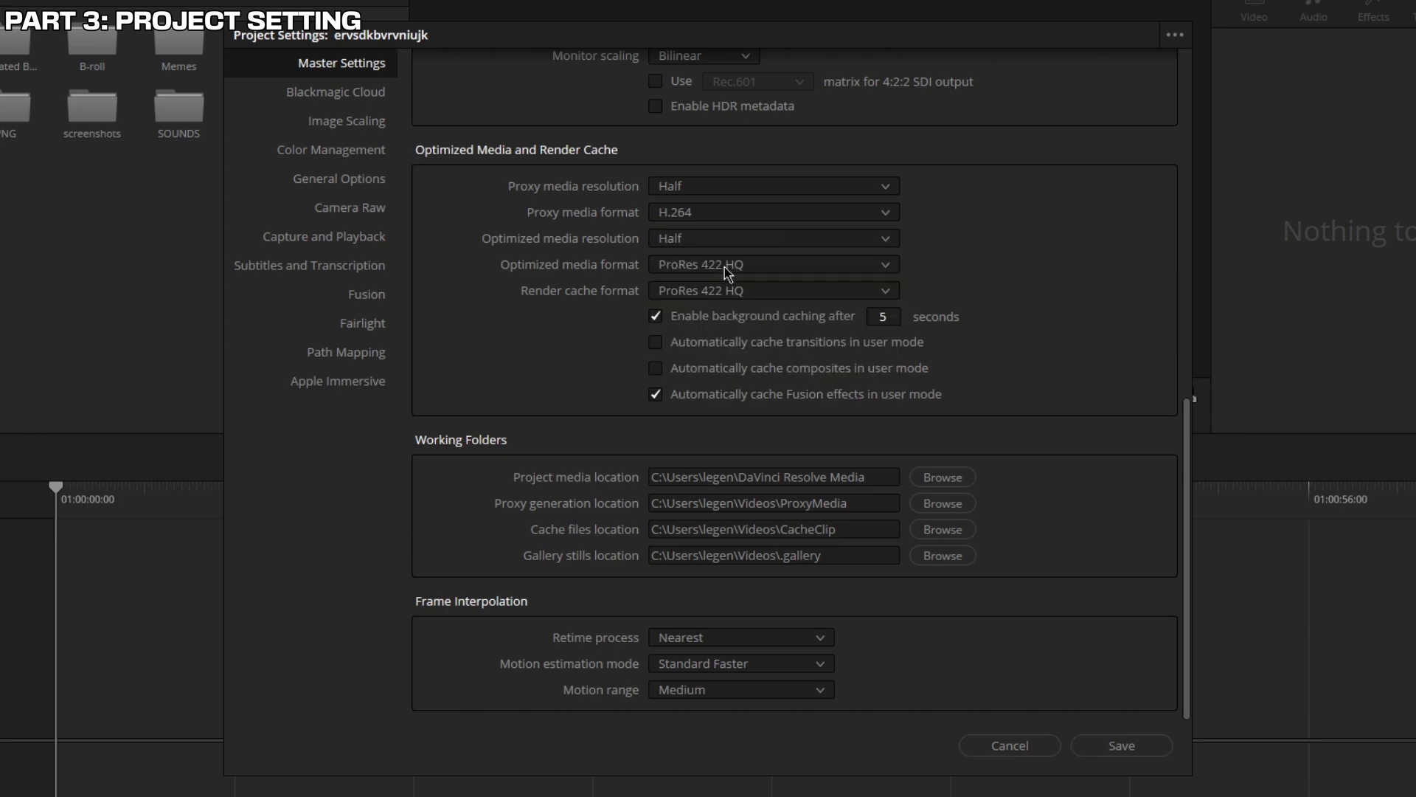
{"action": "left_click", "coordinate": [725, 265]}
{"action": "scroll", "coordinate": [751, 376], "scroll_direction": "down", "scroll_amount": 1}
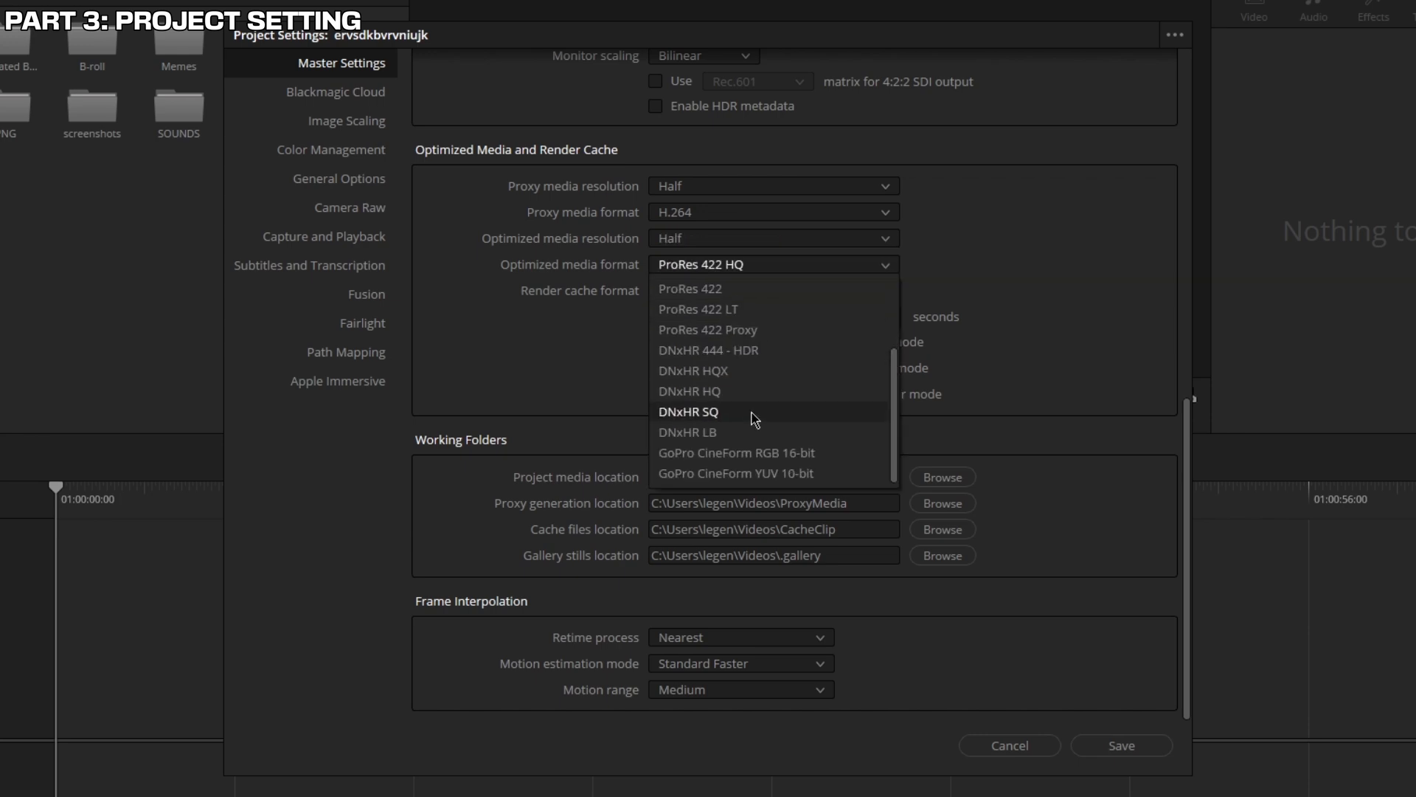
{"action": "left_click", "coordinate": [749, 412]}
Set the render cache format to DNxHR SQ
{"action": "left_click", "coordinate": [751, 290]}
{"action": "scroll", "coordinate": [733, 414], "scroll_direction": "down", "scroll_amount": 1}
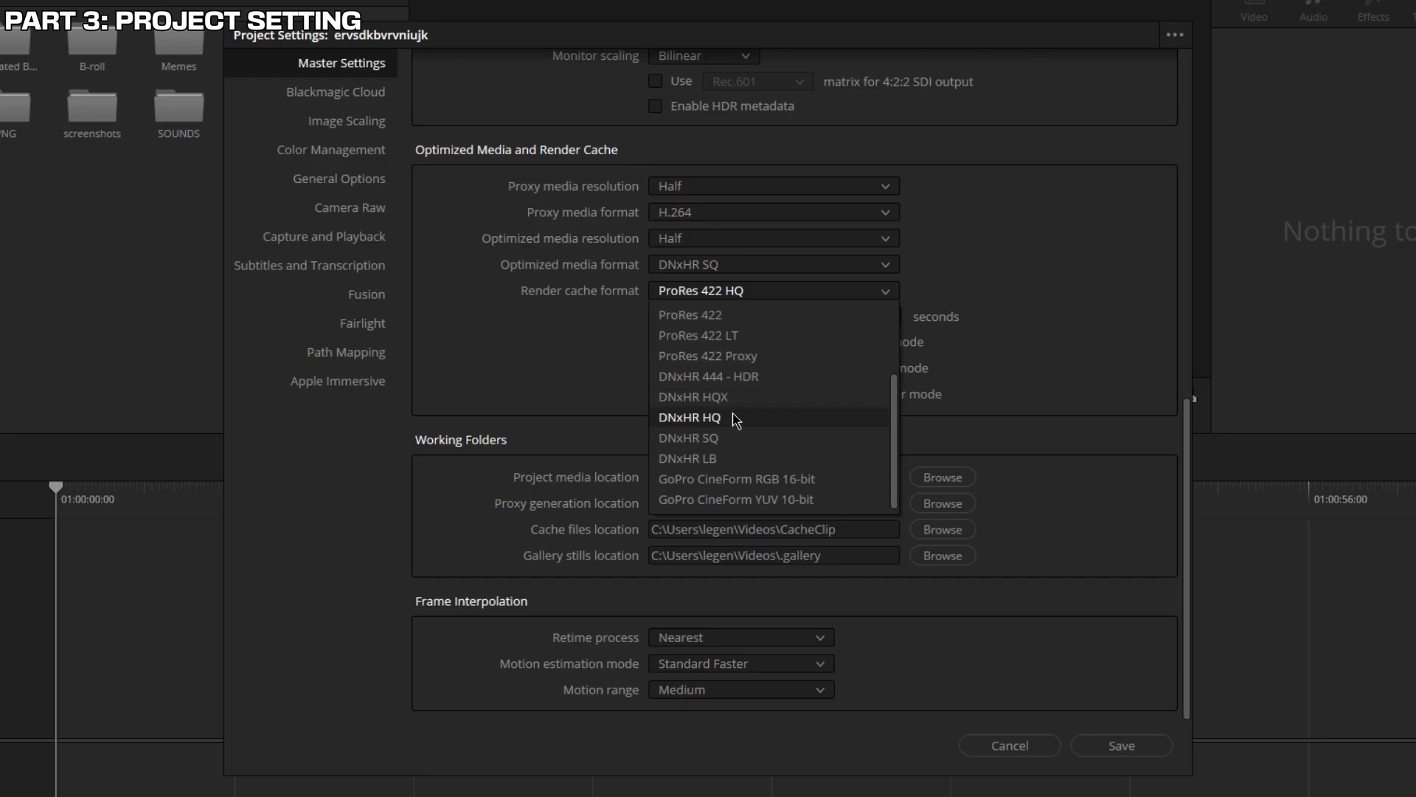
{"action": "left_click", "coordinate": [733, 438]}
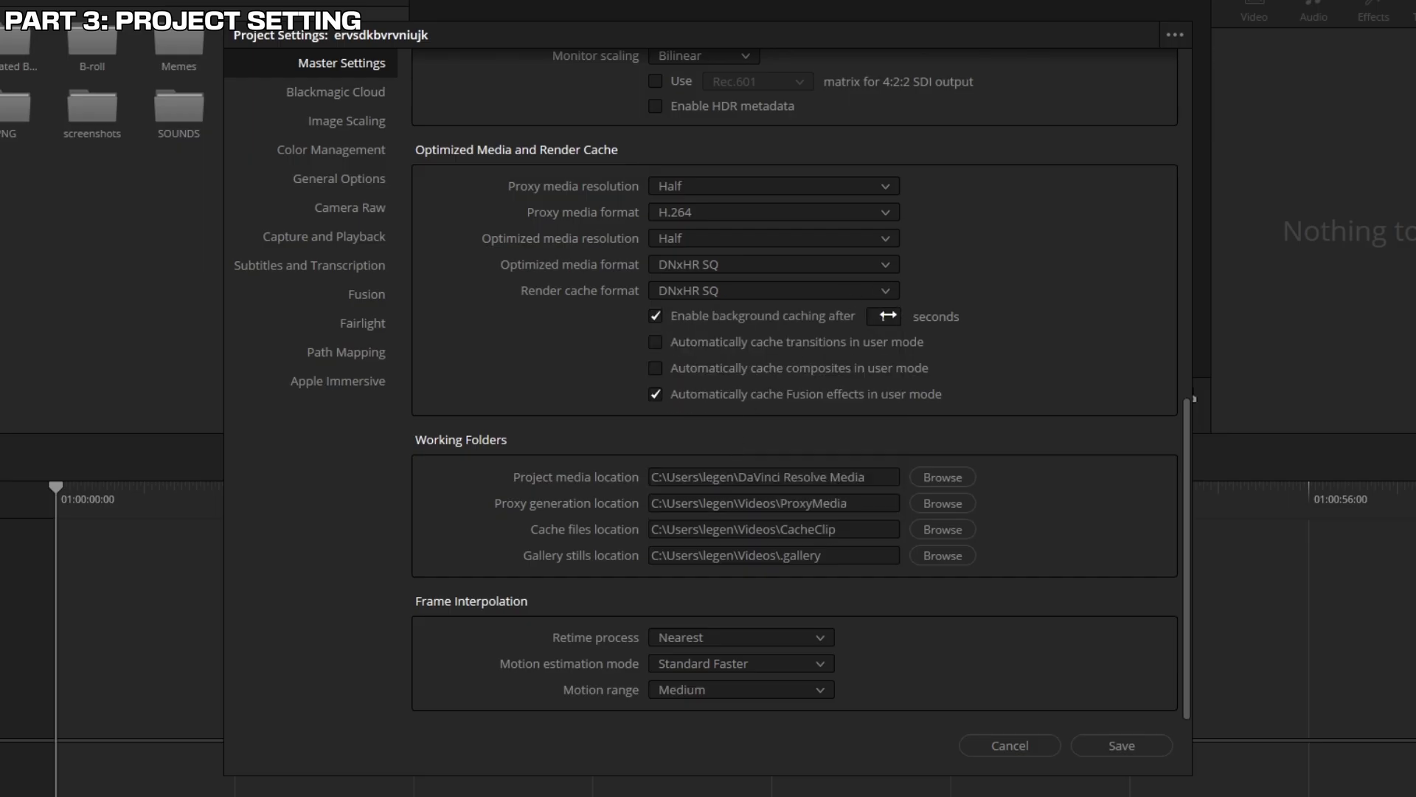
Adjust the background caching delay and enable automatic caching of transitions and composites in user mode
{"action": "left_click_drag", "start_coordinate": [888, 315], "coordinate": [716, 377]}
{"action": "left_click", "coordinate": [655, 342]}
{"action": "left_click", "coordinate": [655, 368]}
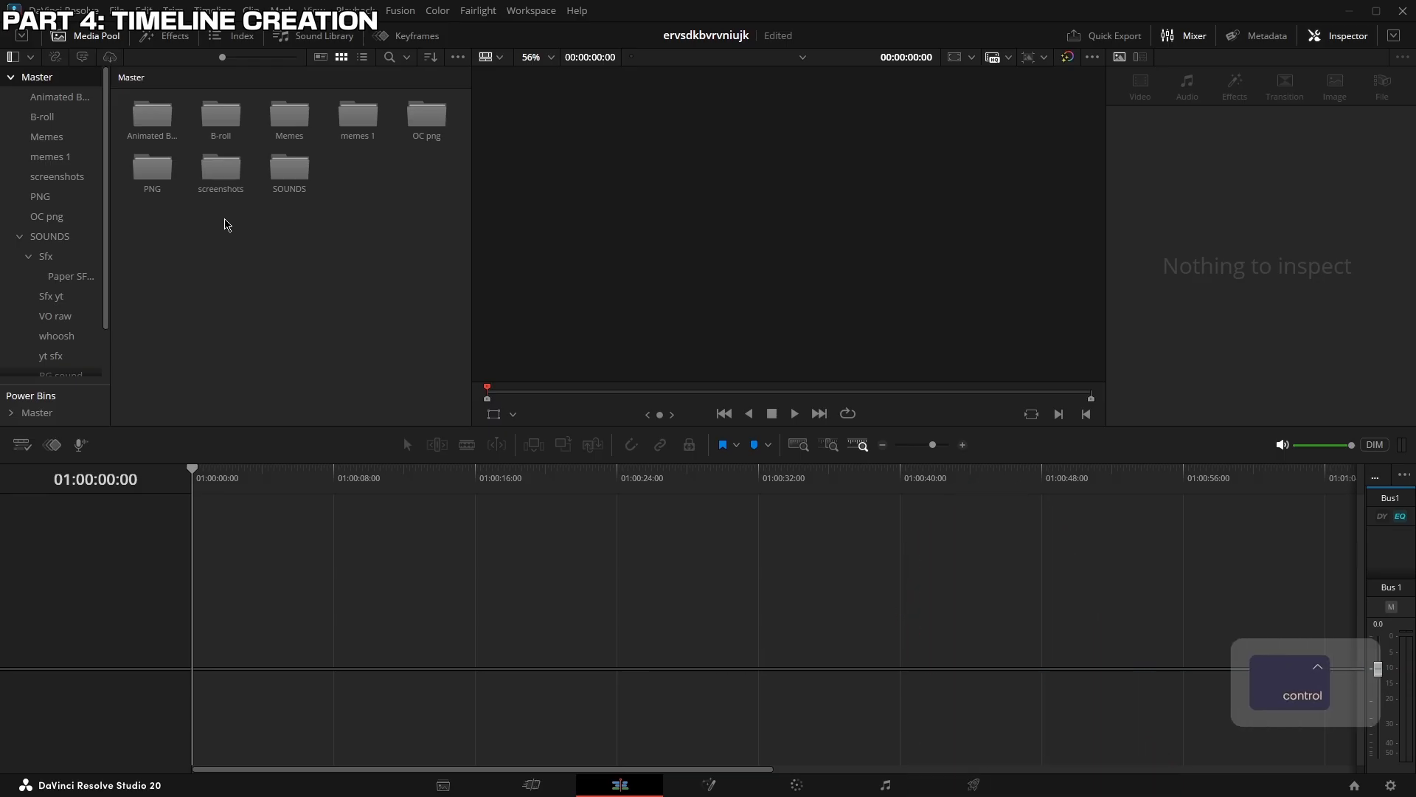
Create a new empty timeline named Timeline 1 that uses the project settings
{"action": "key", "text": "ctrl+n"}
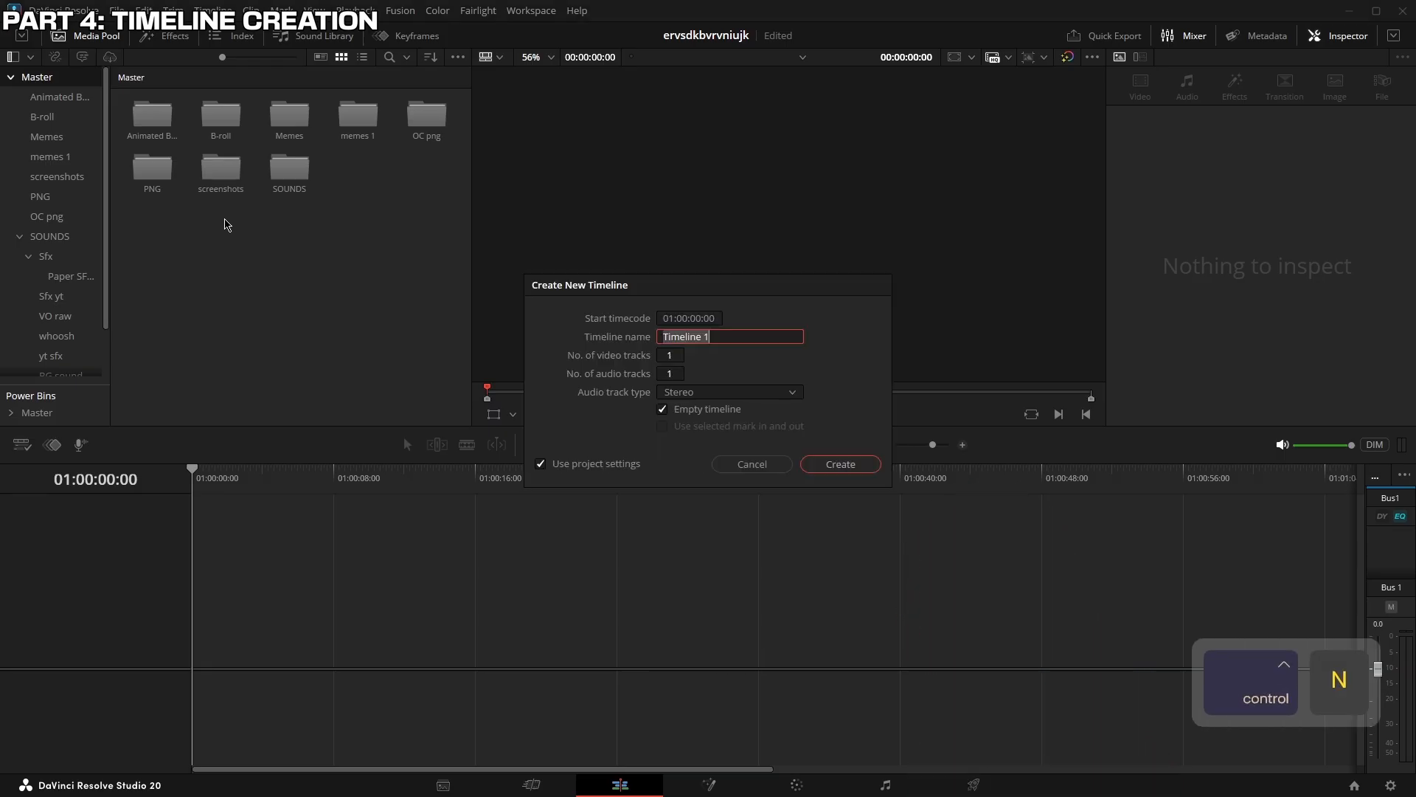
{"action": "key", "text": "Return"}
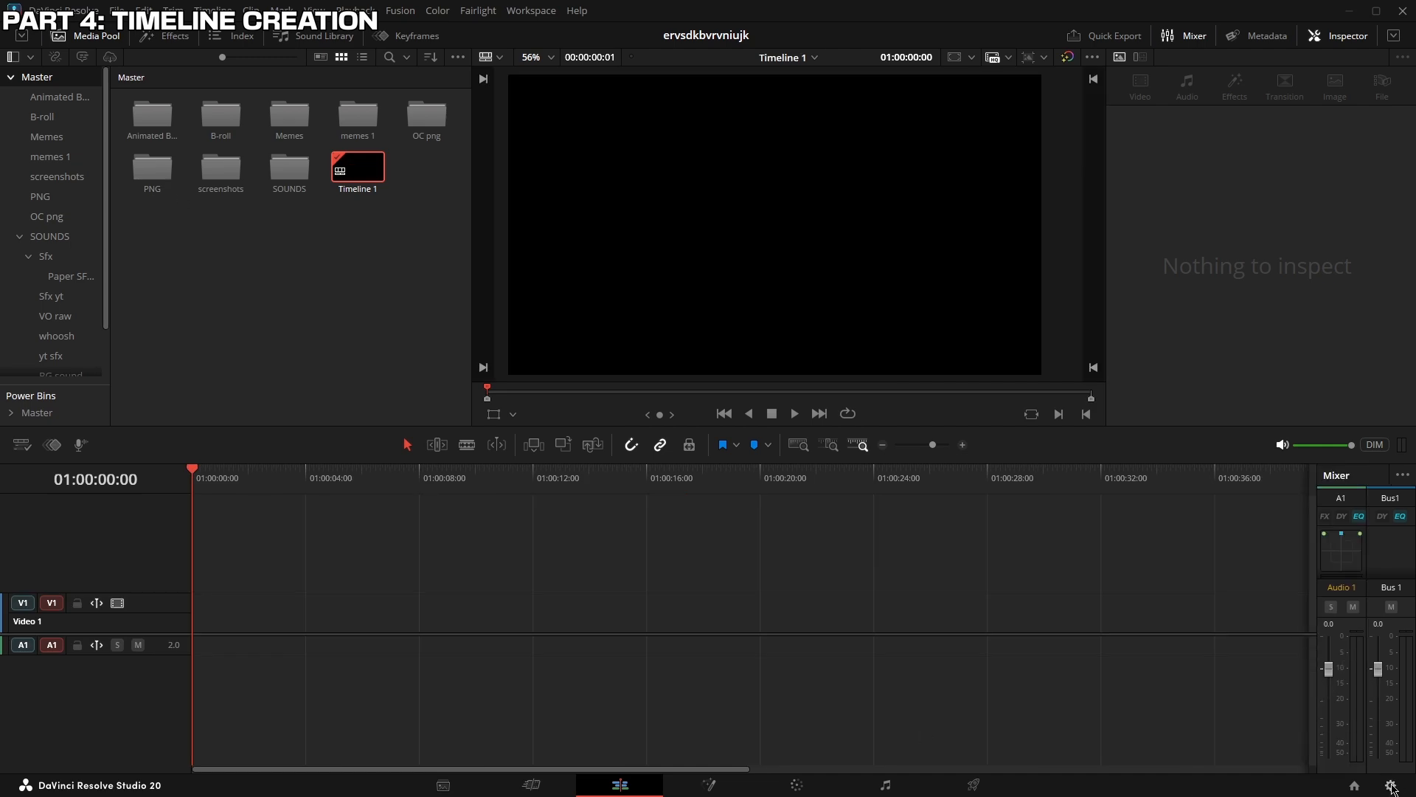
Open the timeline settings of Timeline 1 and disable Use project settings
{"action": "right_click", "coordinate": [374, 169]}
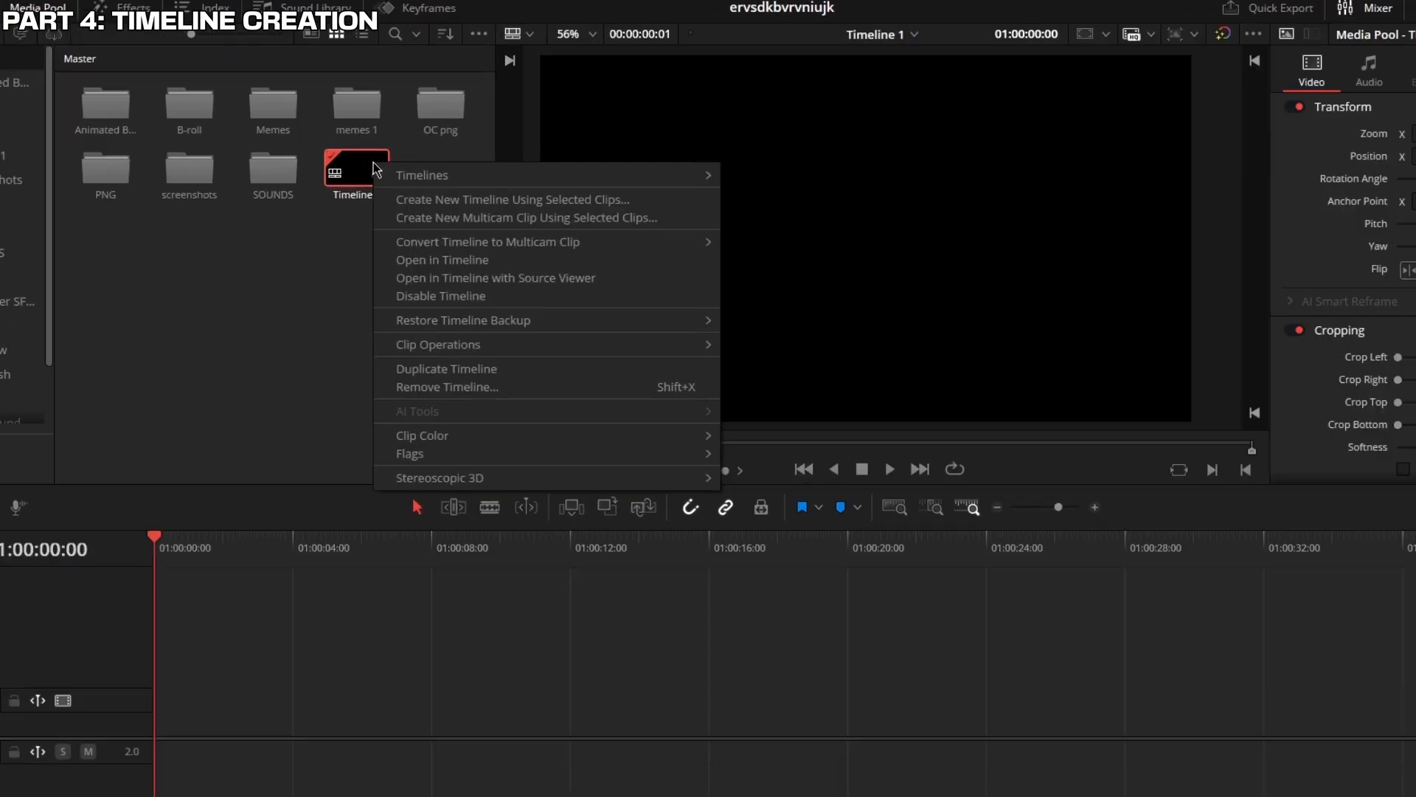
{"action": "mouse_move", "coordinate": [640, 182]}
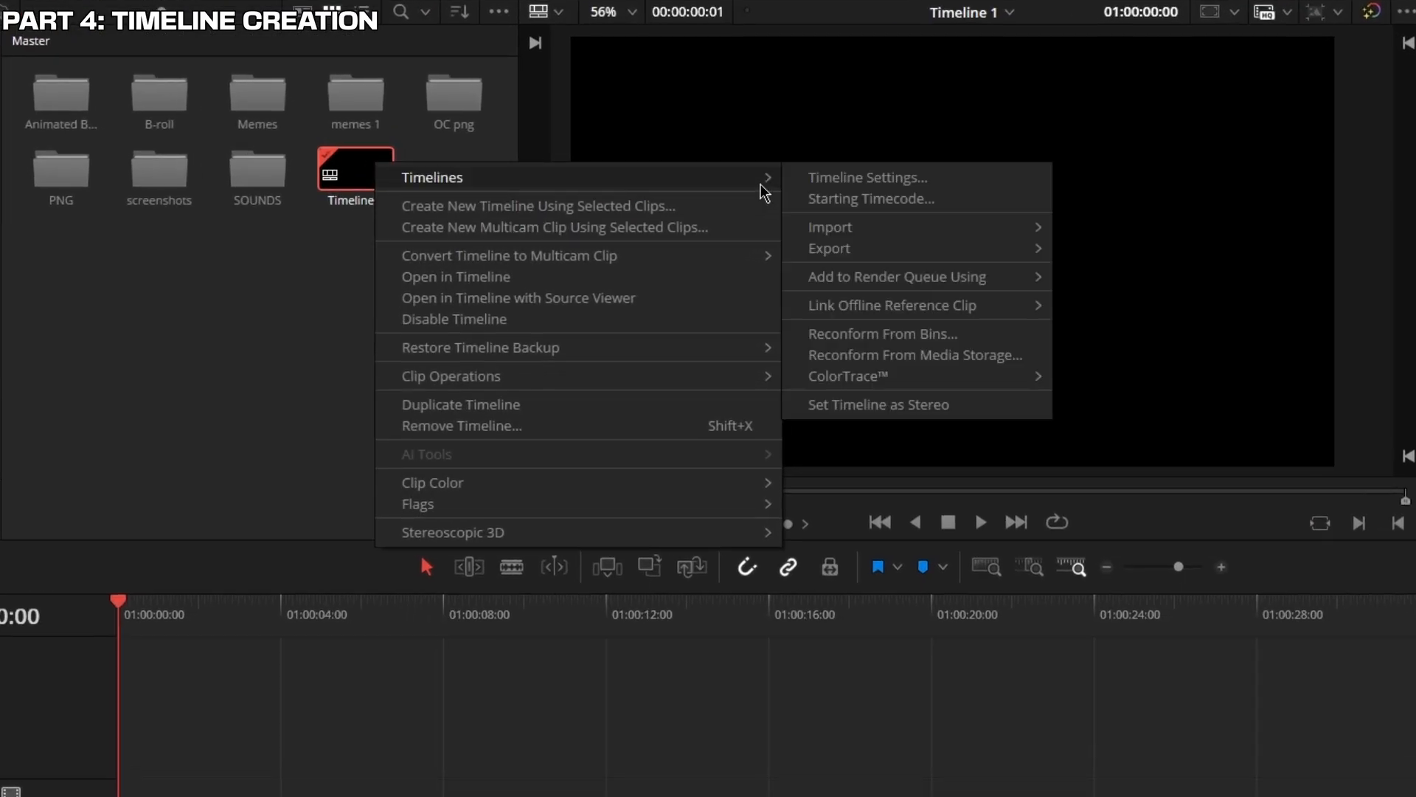
{"action": "left_click", "coordinate": [815, 177]}
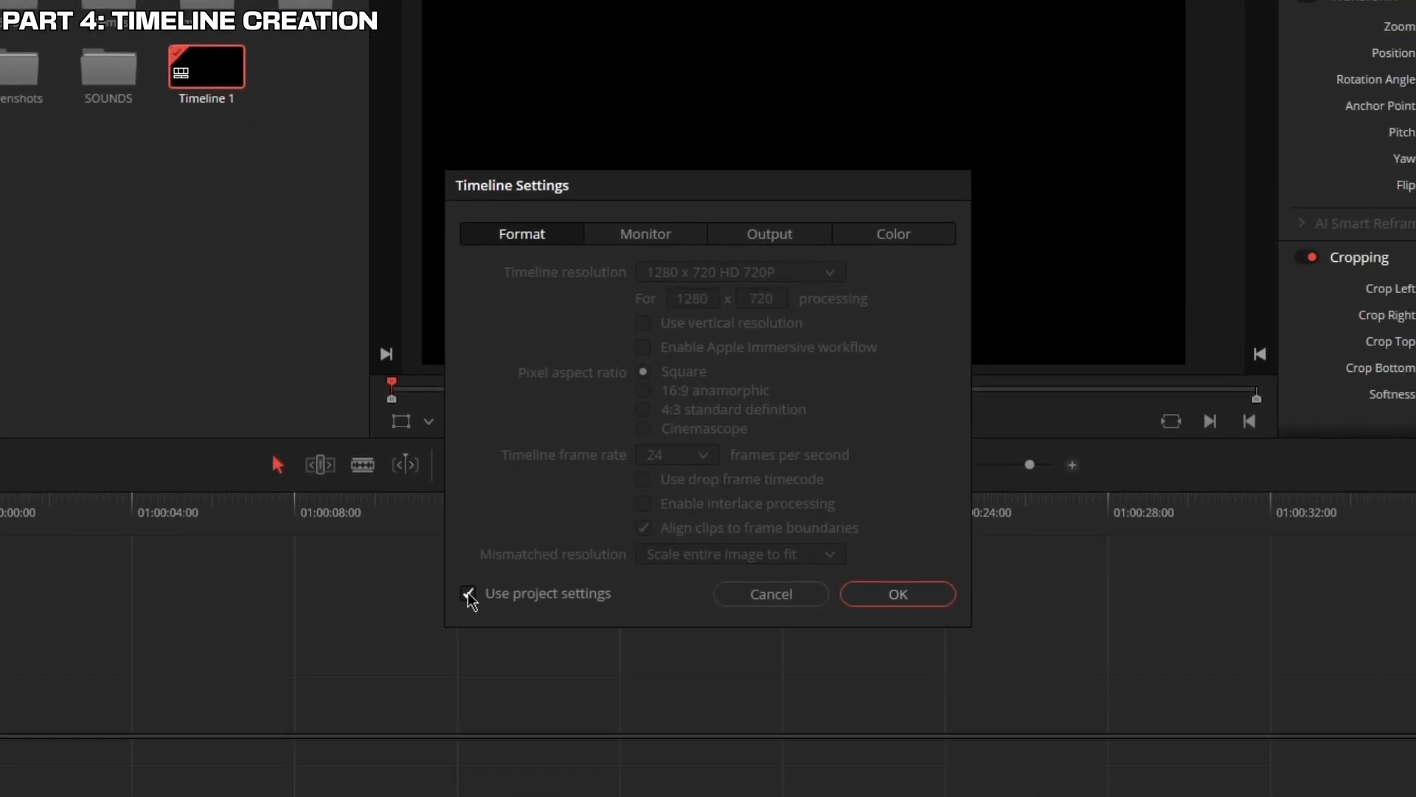
{"action": "left_click", "coordinate": [468, 594]}
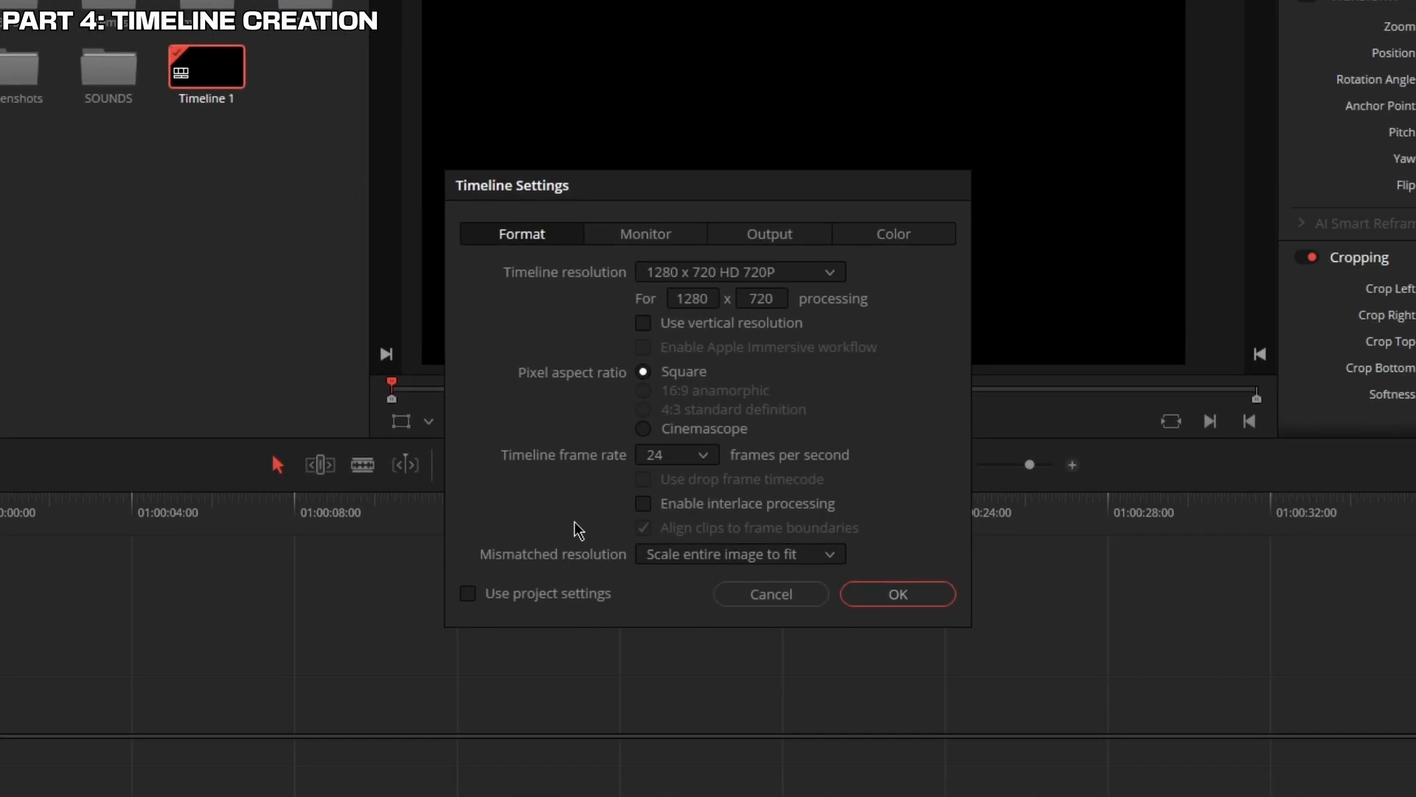
Turn the vertical resolution option for Timeline 1 on and back off
{"action": "left_click", "coordinate": [652, 325]}
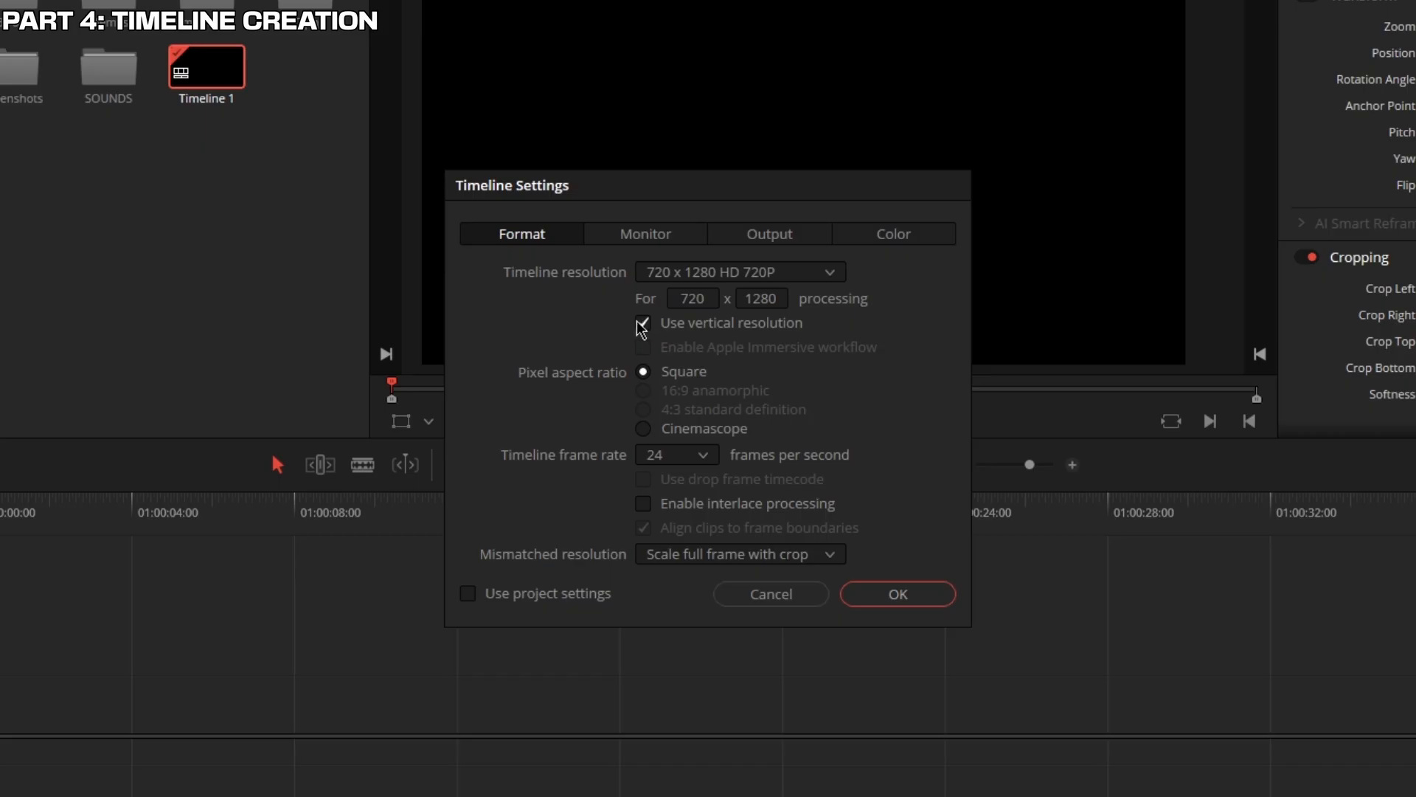
{"action": "left_click", "coordinate": [645, 324]}
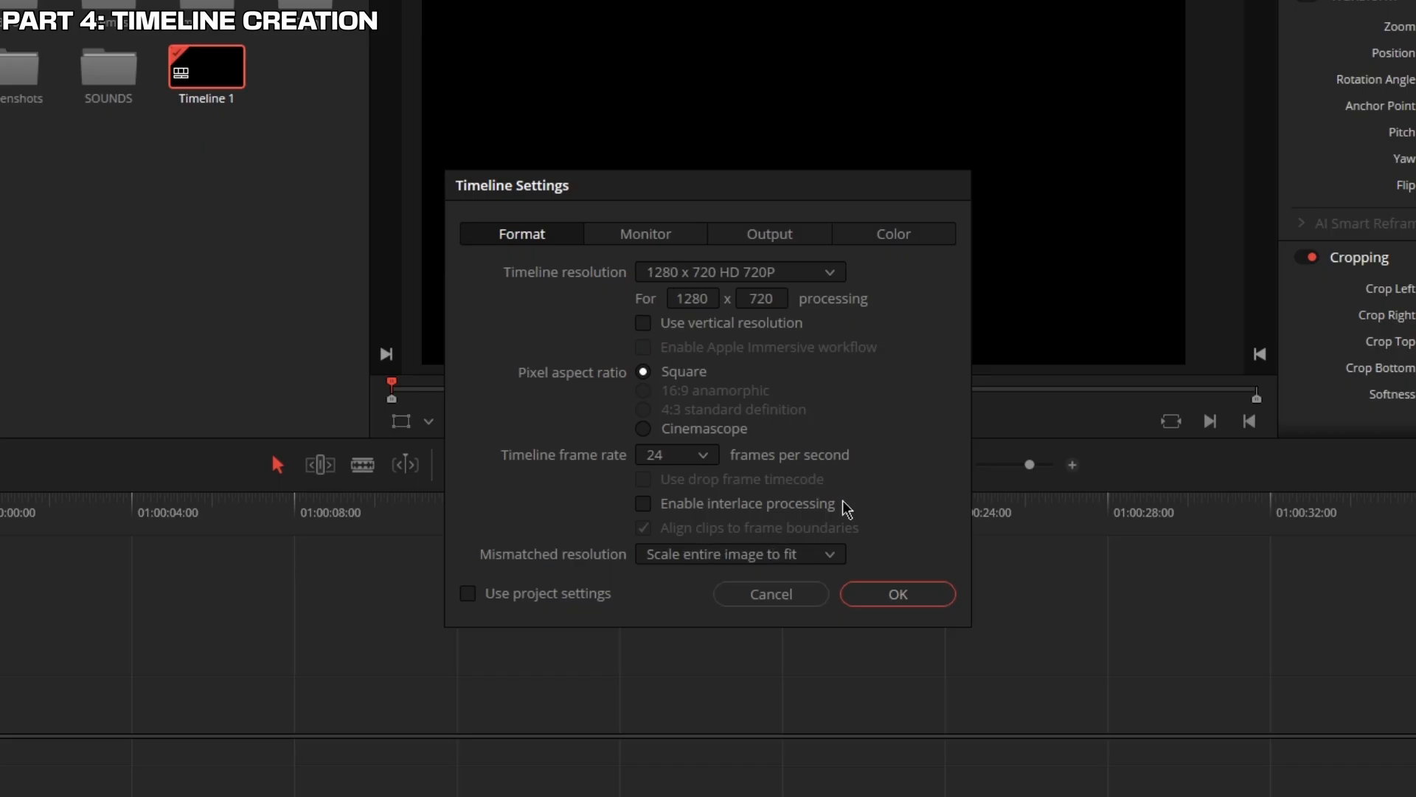
Apply the timeline settings and place the character image from the OC png bin at the start of Video 1
{"action": "left_click", "coordinate": [861, 593]}
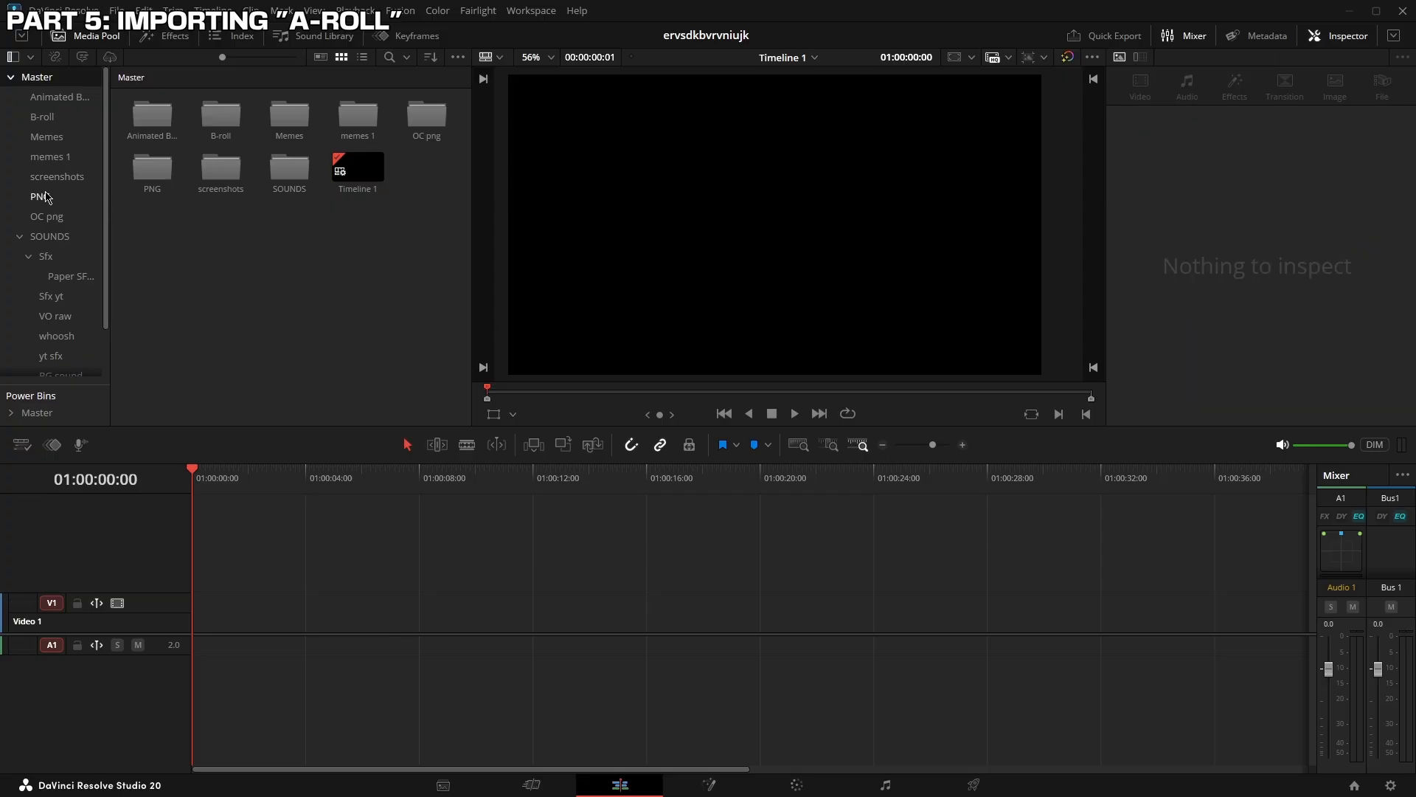
{"action": "left_click", "coordinate": [48, 217]}
{"action": "left_click_drag", "start_coordinate": [152, 117], "coordinate": [205, 611]}
{"action": "left_click", "coordinate": [250, 628]}
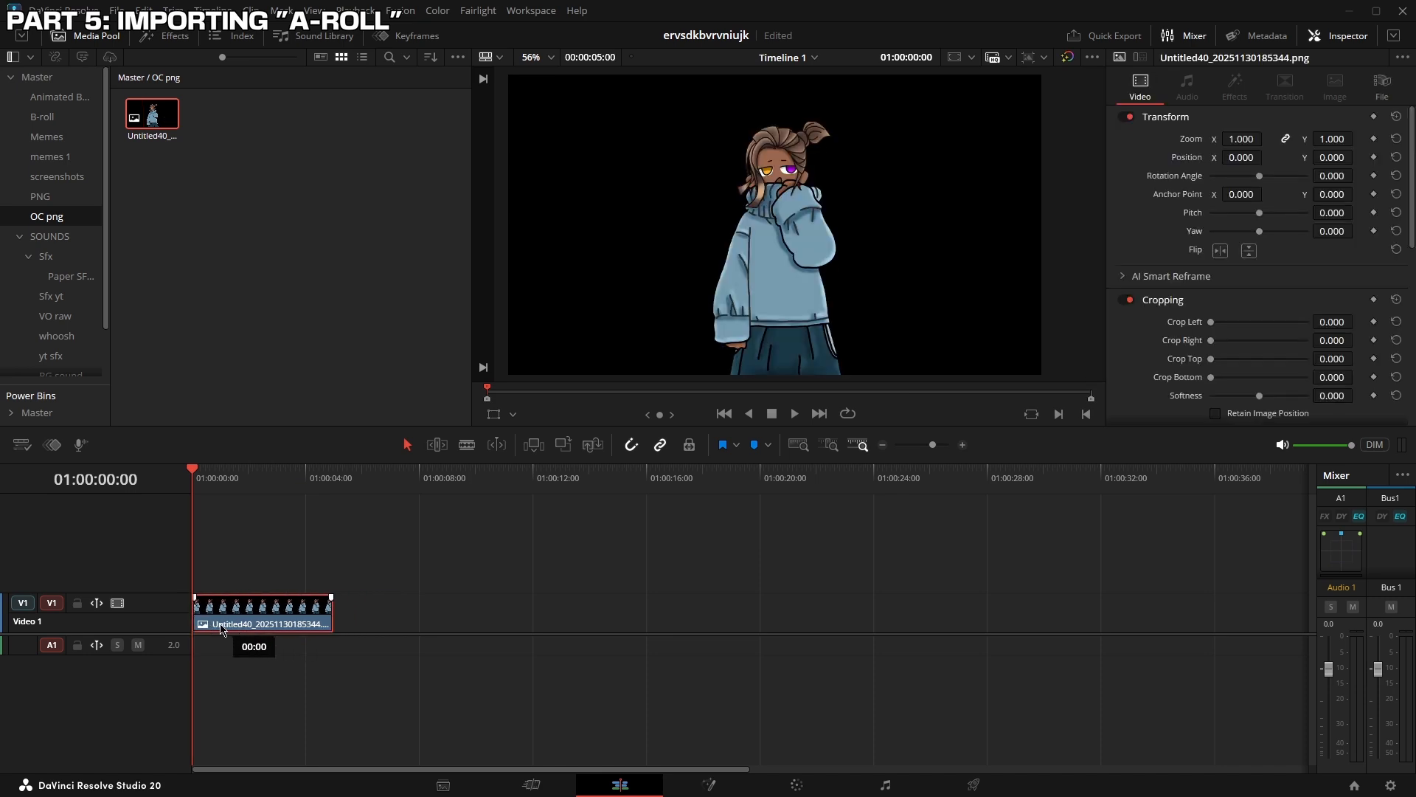
Extend the image clip's end to a duration of about 30:21 and place the playhead at about 01:00:12
{"action": "left_click", "coordinate": [329, 609]}
{"action": "left_click_drag", "start_coordinate": [329, 610], "coordinate": [1064, 644]}
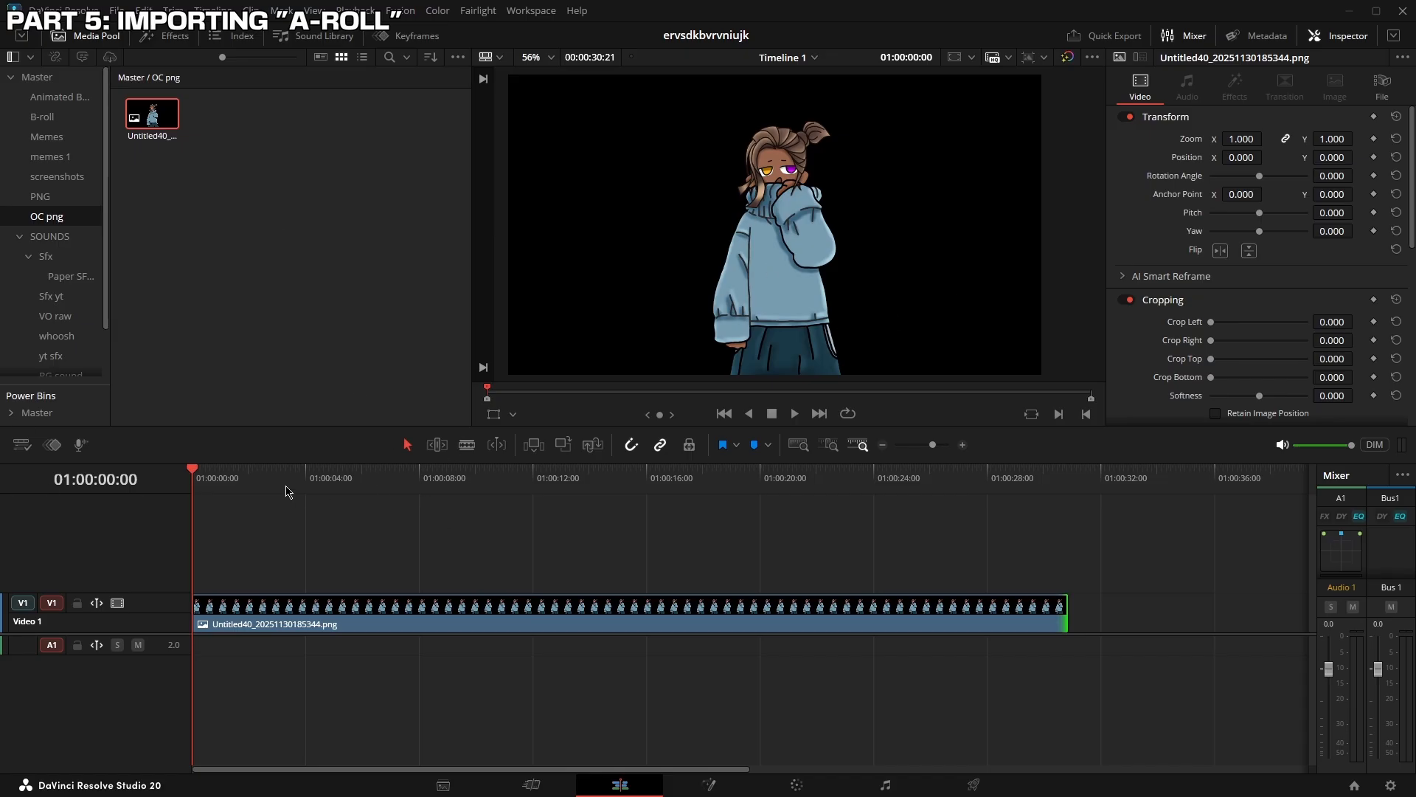
{"action": "left_click_drag", "start_coordinate": [280, 486], "coordinate": [582, 566]}
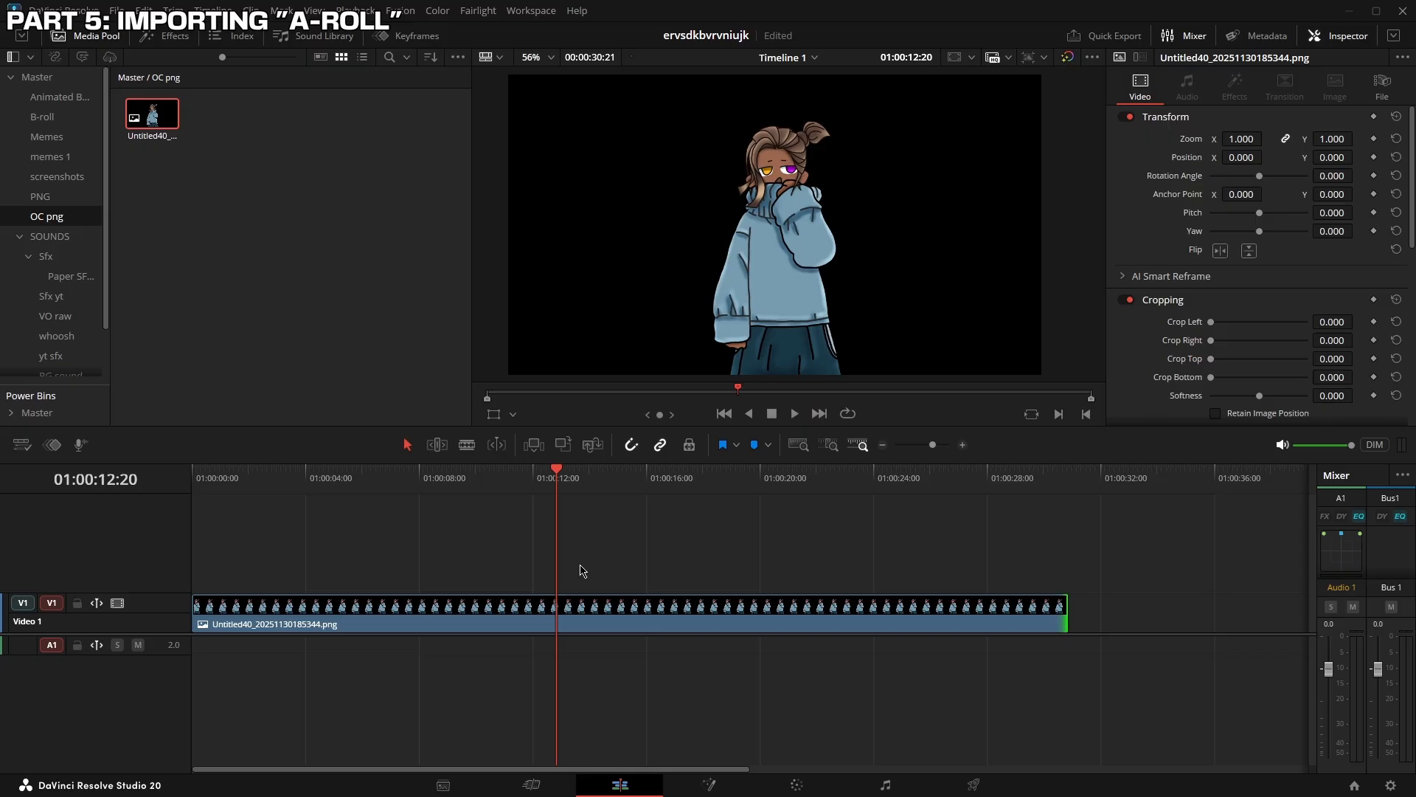
{"action": "left_click", "coordinate": [474, 480]}
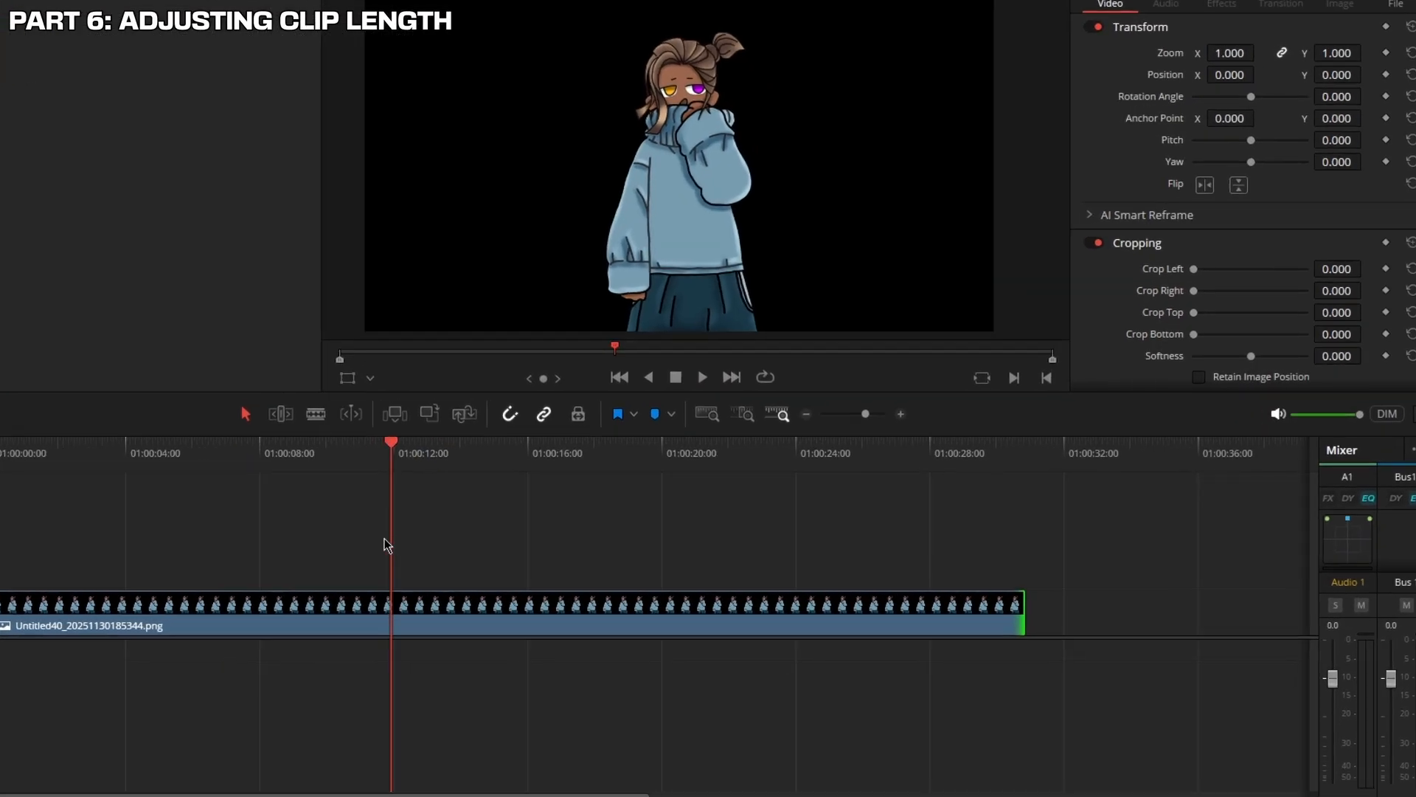
Split the clip just after the playhead with the Blade tool, undo the cut and return to the Selection tool
{"action": "left_click", "coordinate": [316, 414]}
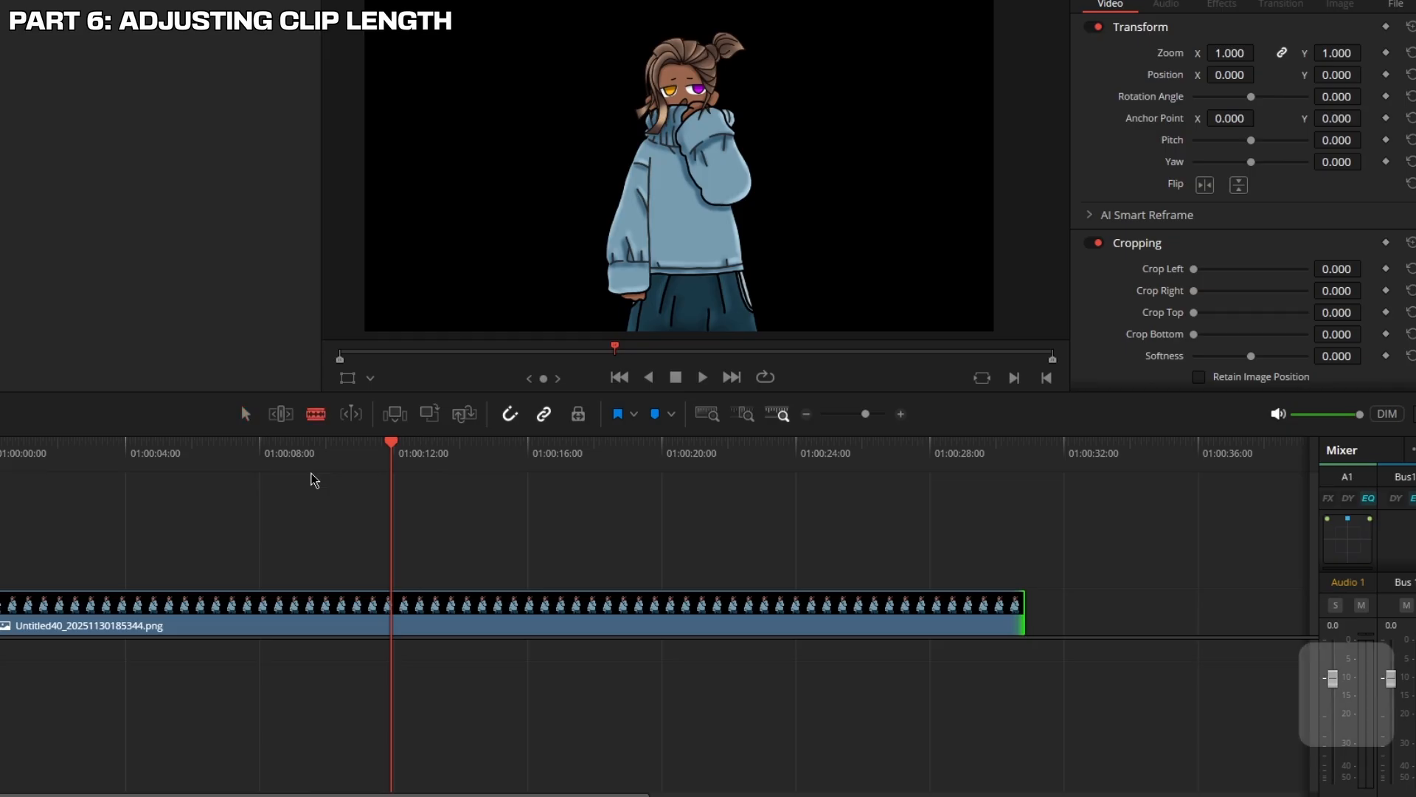
{"action": "left_click", "coordinate": [423, 606]}
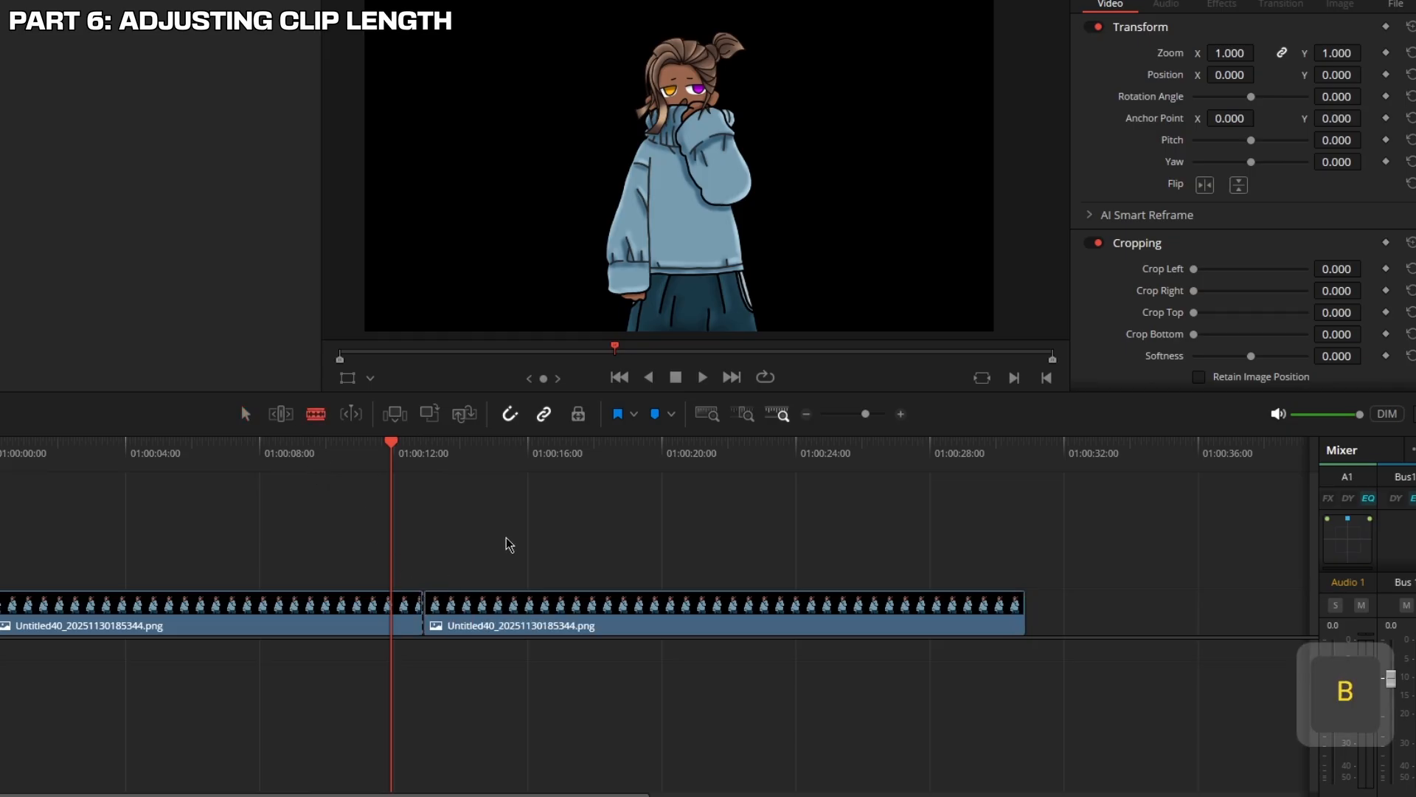
{"action": "key", "text": "ctrl+z"}
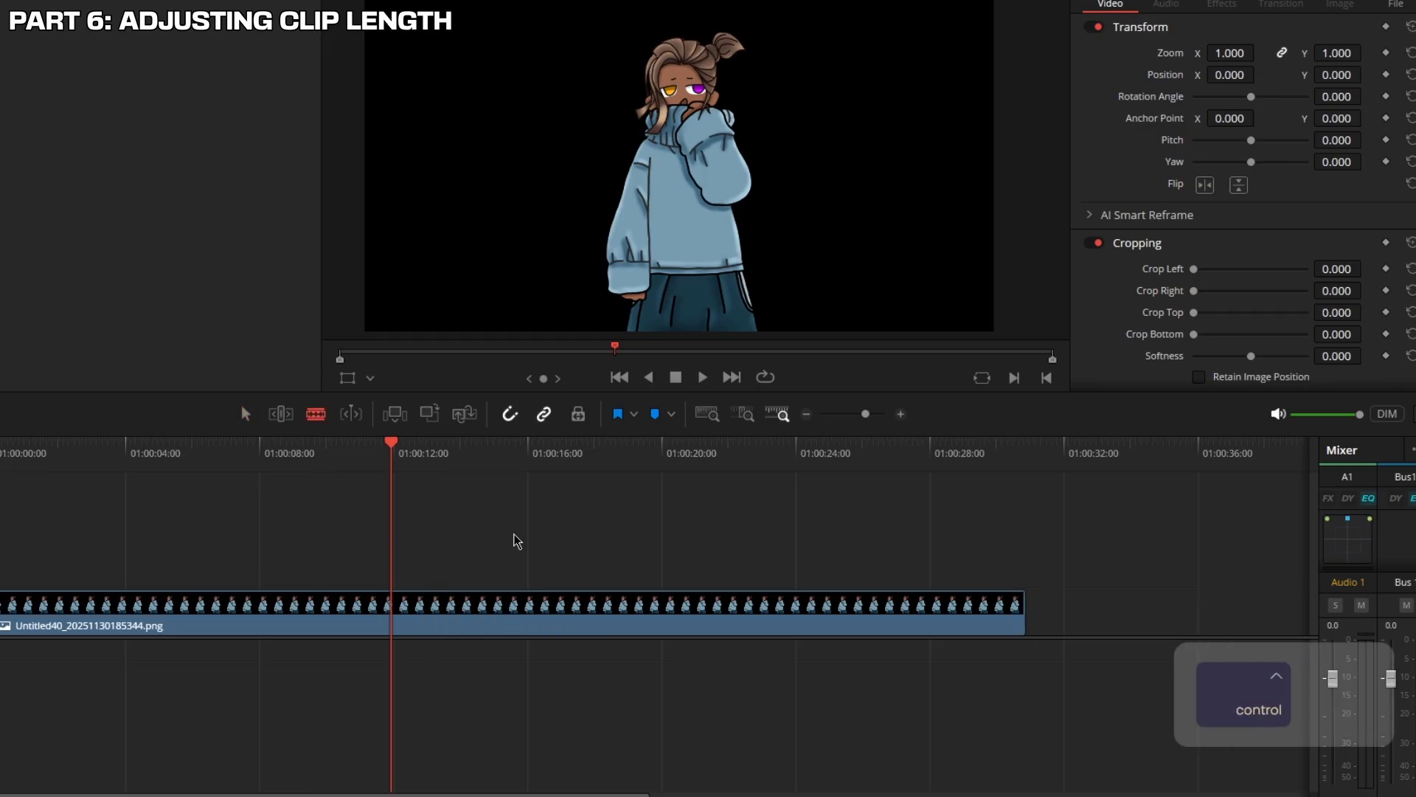
{"action": "key", "text": "ctrl+z"}
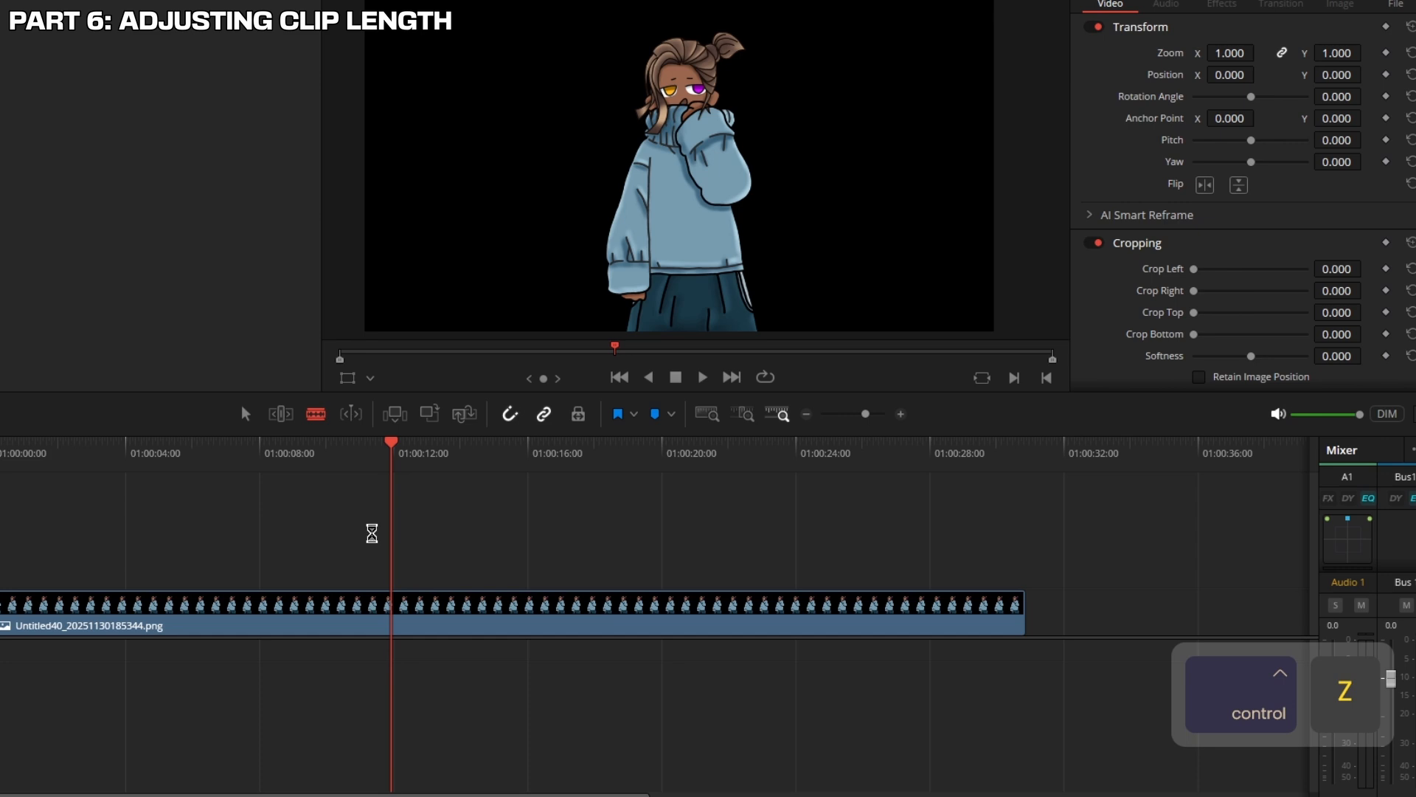
{"action": "key", "text": "a"}
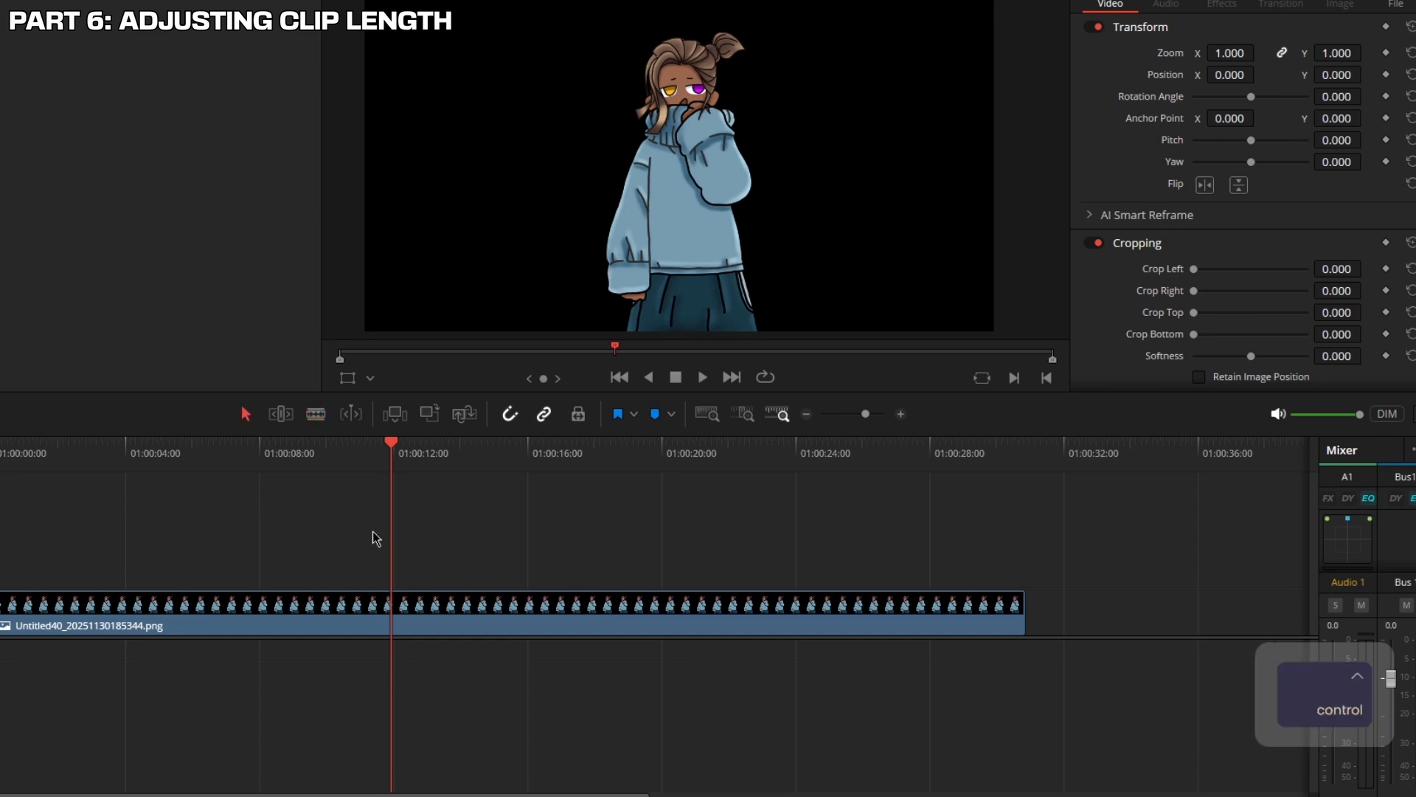
Split the clip at the playhead, move the playhead to about 01:00:14 and undo the split
{"action": "key", "text": "ctrl+backslash"}
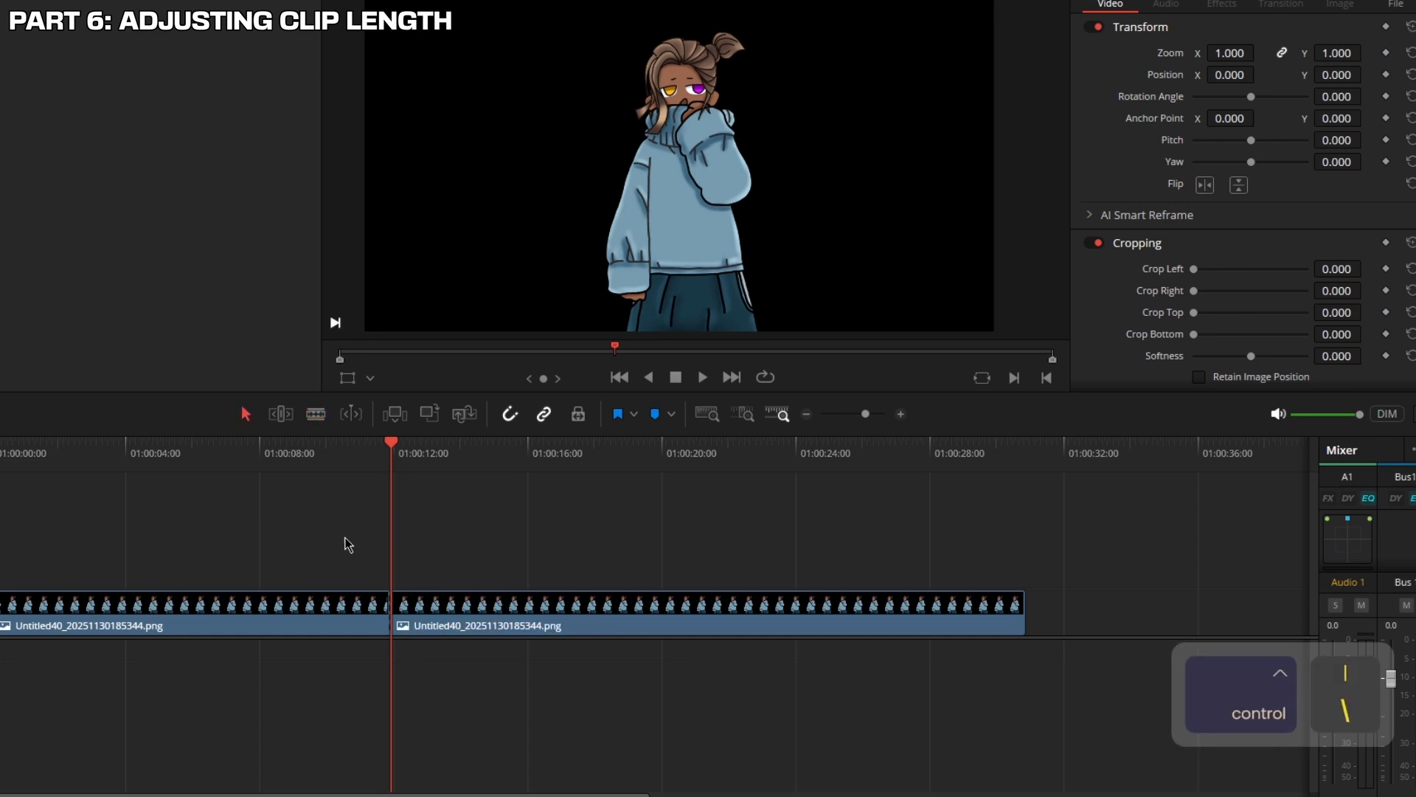
{"action": "left_click", "coordinate": [454, 512]}
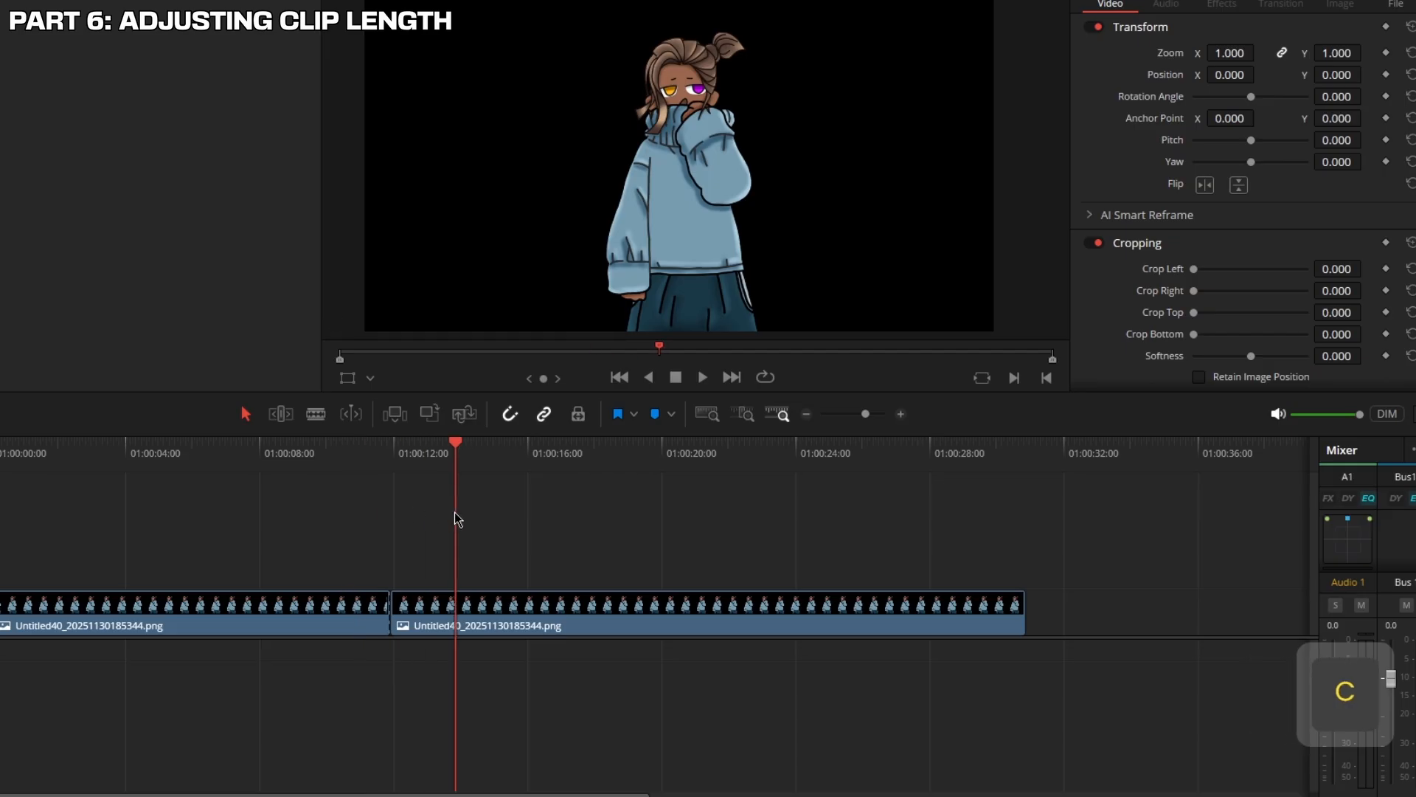
{"action": "key", "text": "ctrl+z"}
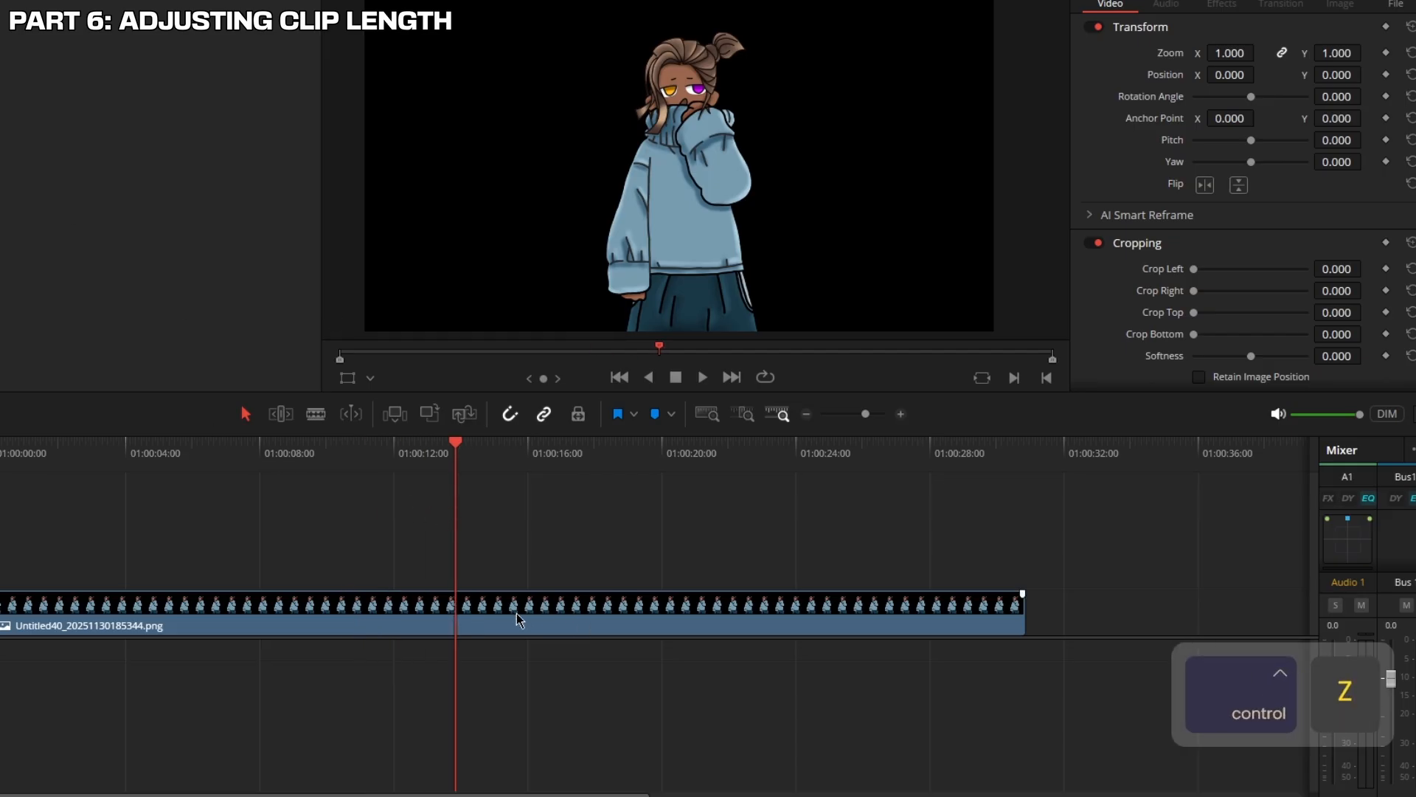
Split the clip at the playhead and delete the part after the cut
{"action": "key", "text": "ctrl+b"}
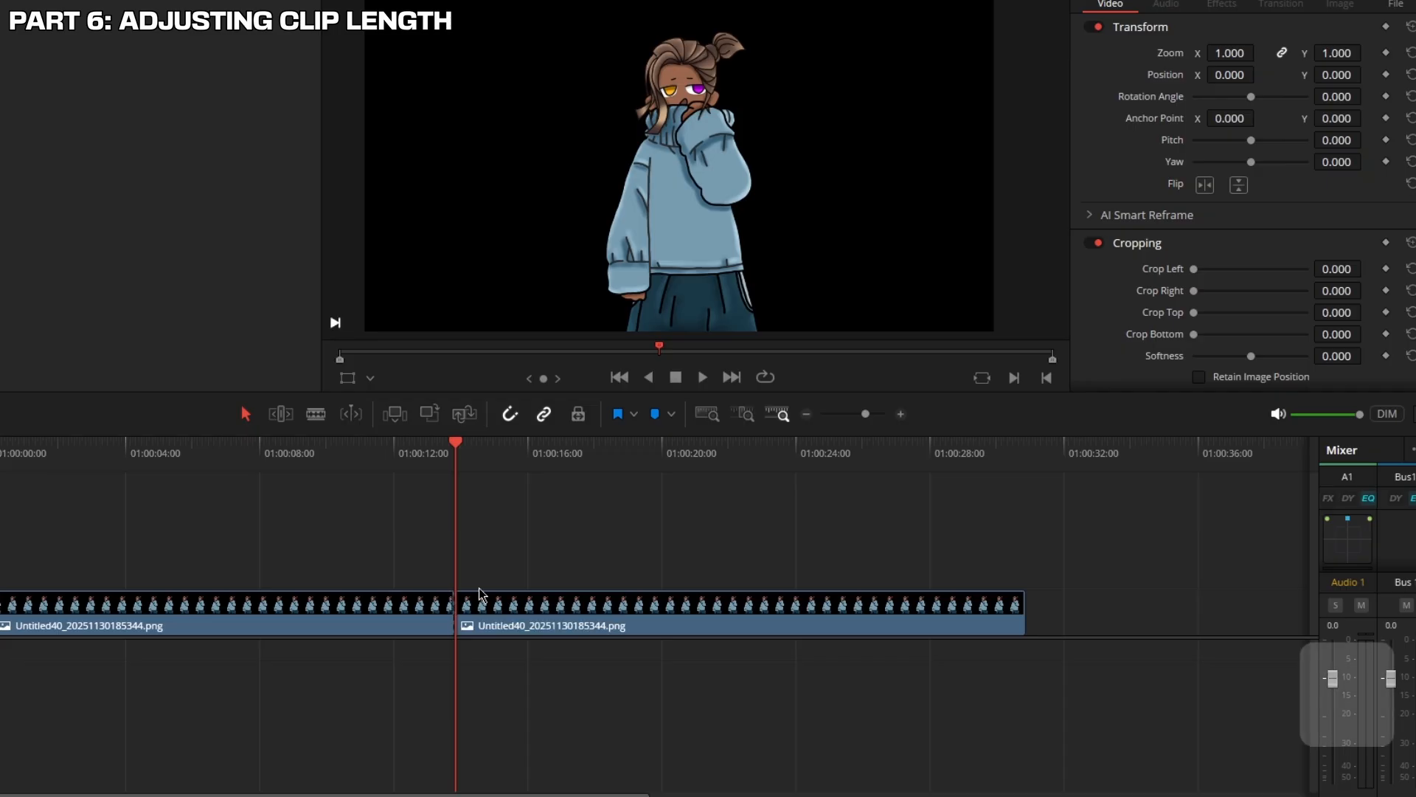
{"action": "key", "text": "c"}
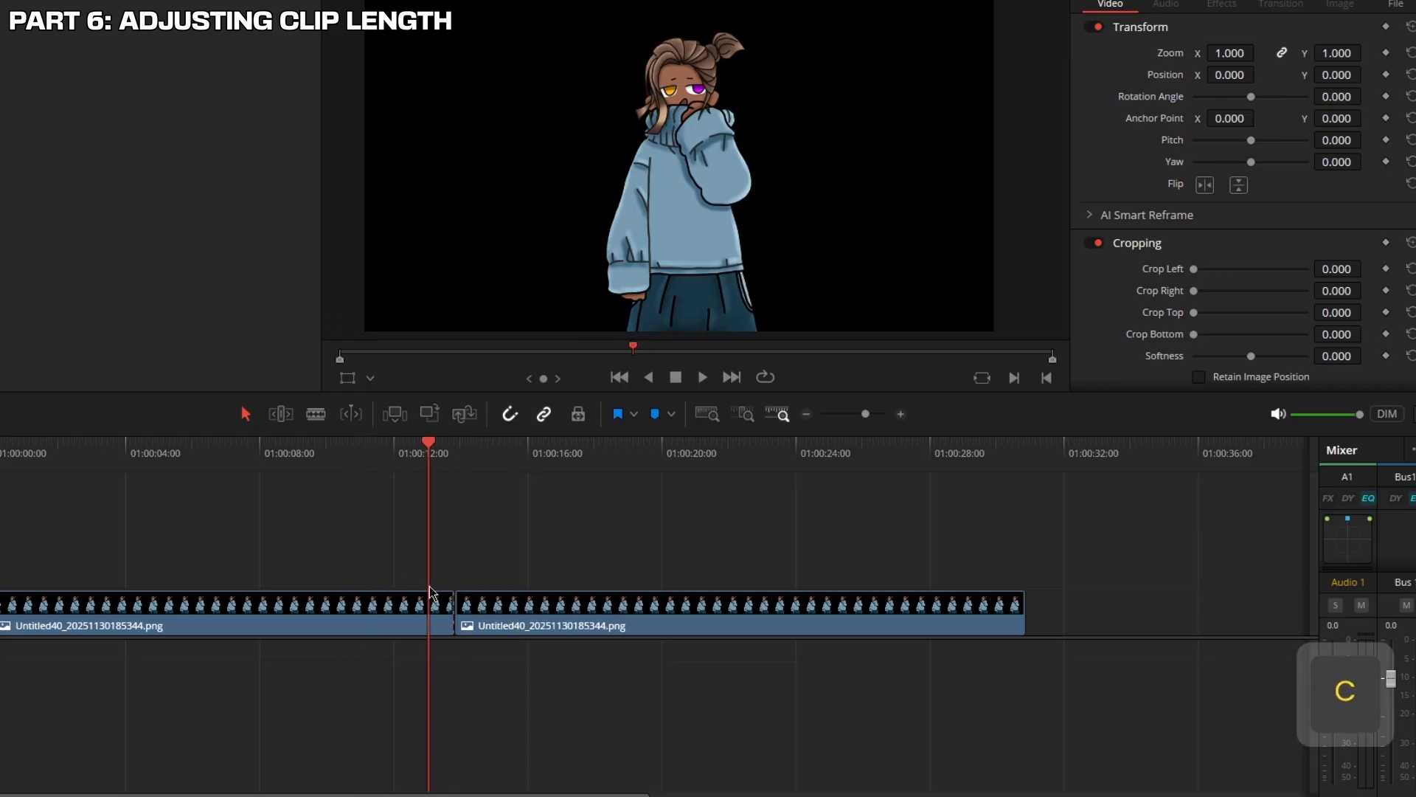
{"action": "left_click", "coordinate": [515, 625]}
{"action": "key", "text": "BackSpace"}
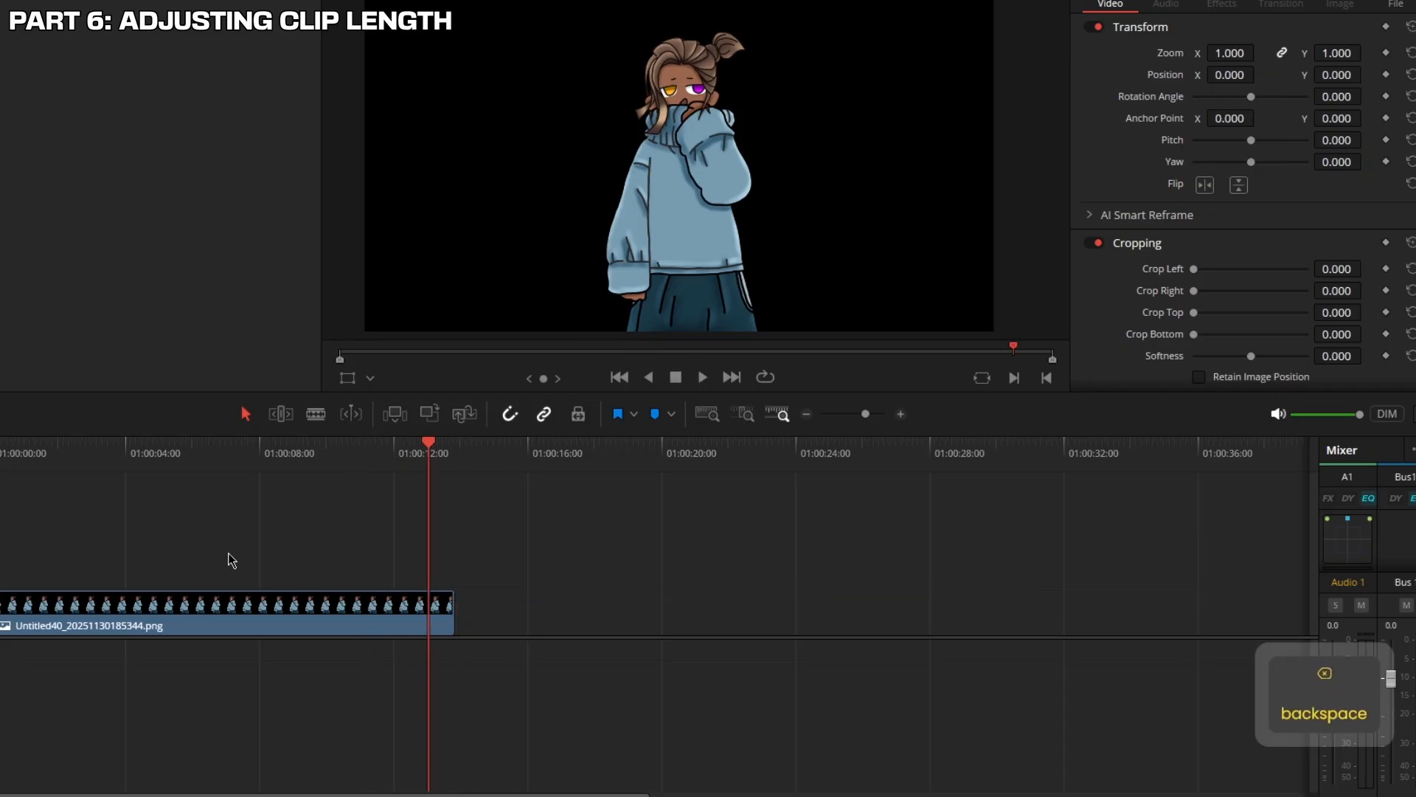
Extend the clip's end to about 01:00:29 and blade it into three segments at 01:00:09:09 and about 01:00:16
{"action": "left_click_drag", "start_coordinate": [441, 615], "coordinate": [972, 614]}
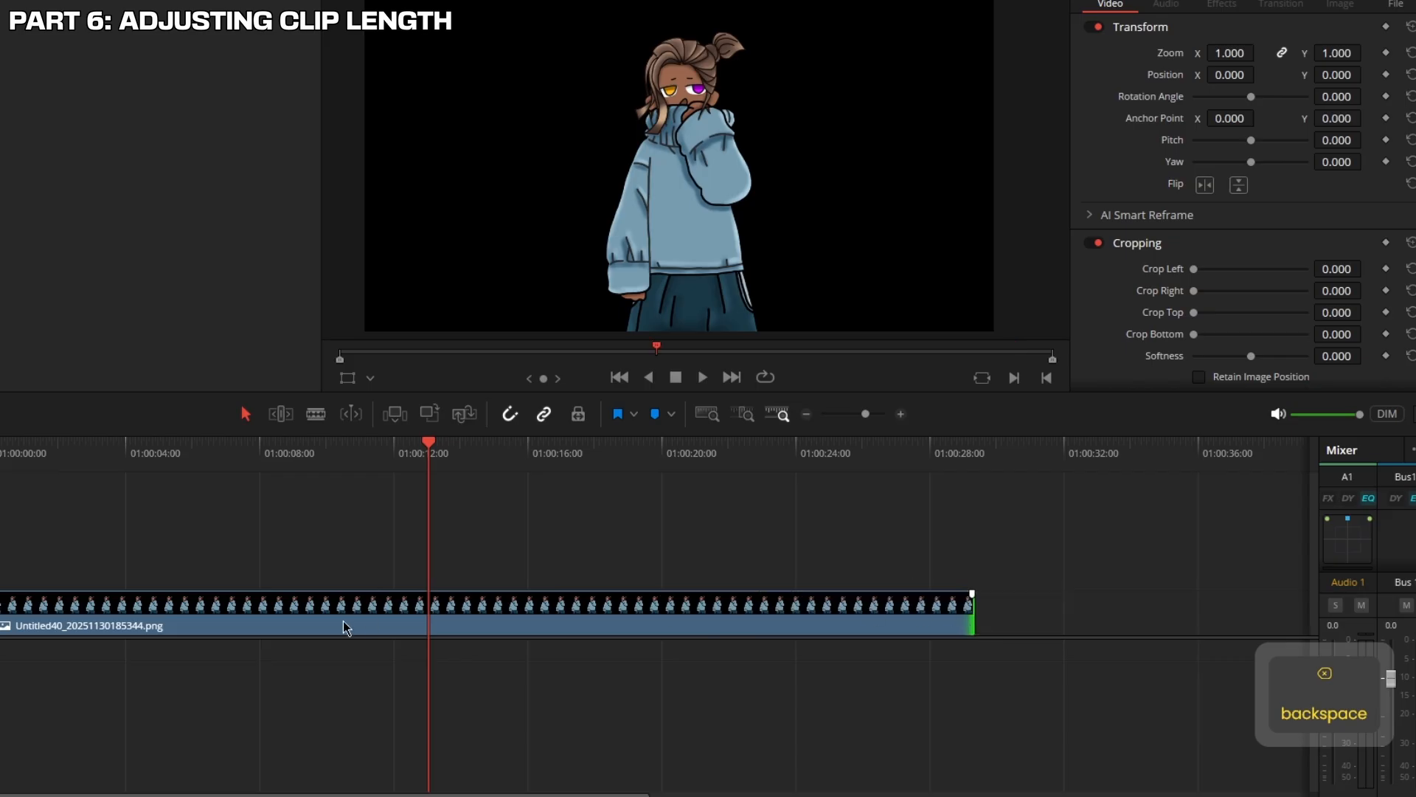
{"action": "key", "text": "b"}
{"action": "left_click", "coordinate": [307, 616]}
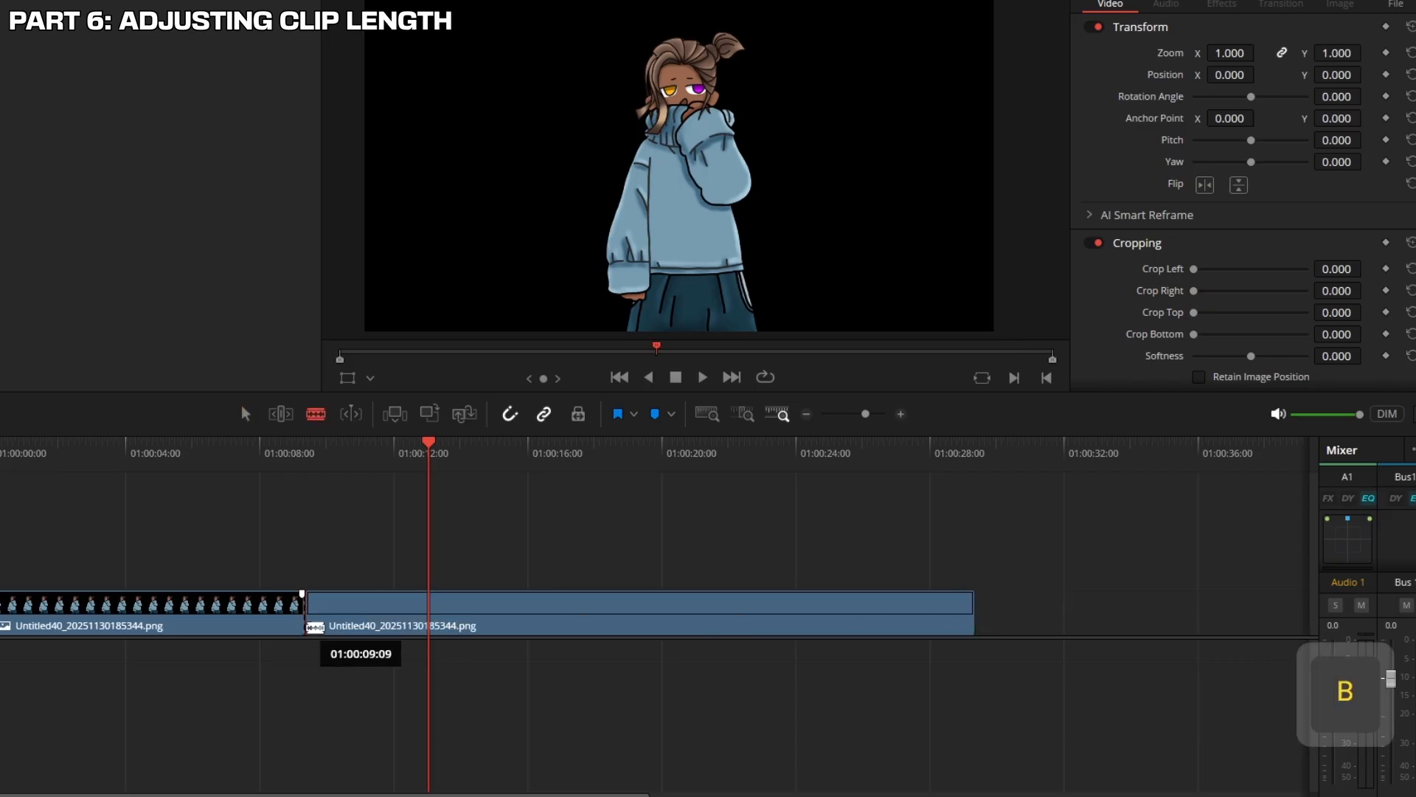
{"action": "left_click", "coordinate": [529, 619]}
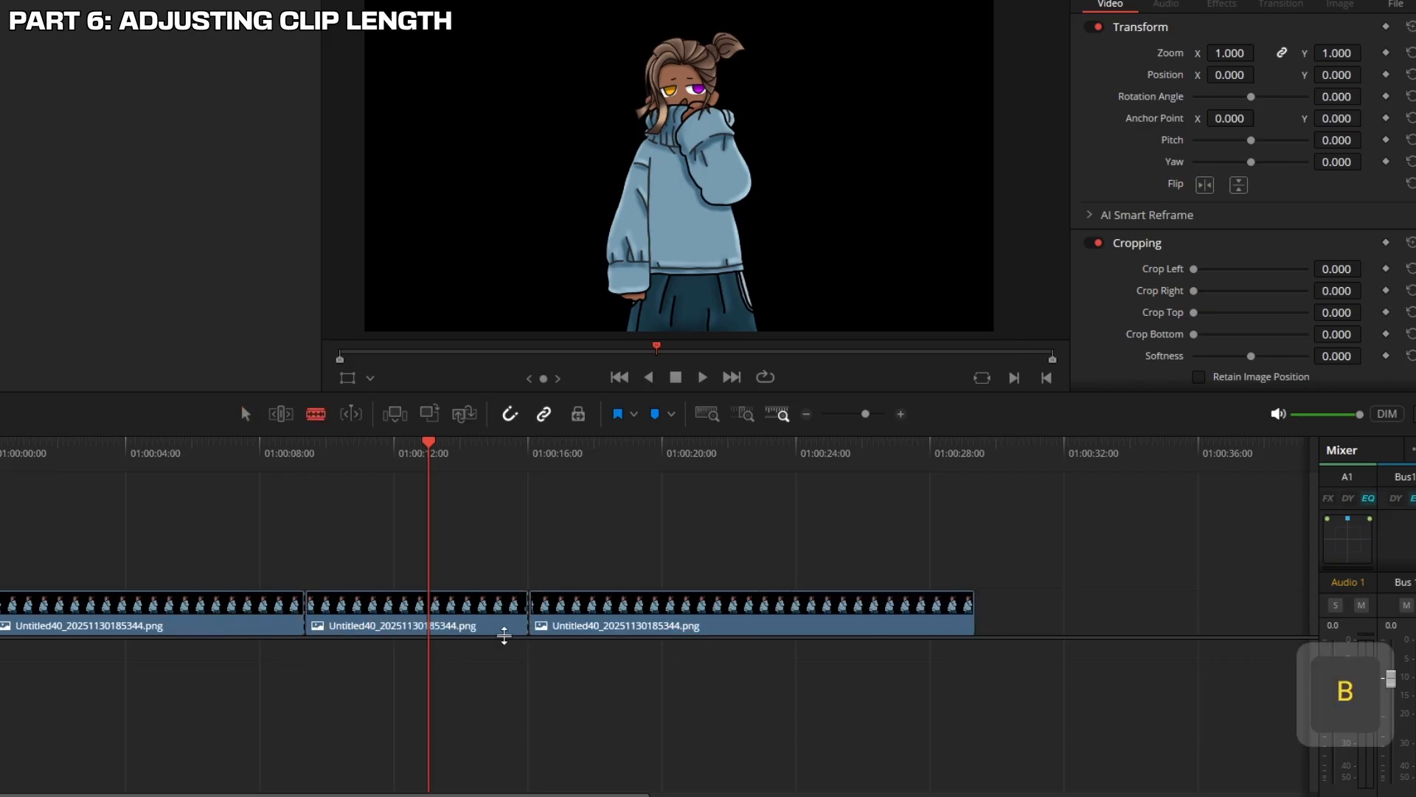
Delete the middle segment, close the gap it leaves, and undo both changes
{"action": "key", "text": "a"}
{"action": "left_click", "coordinate": [445, 615]}
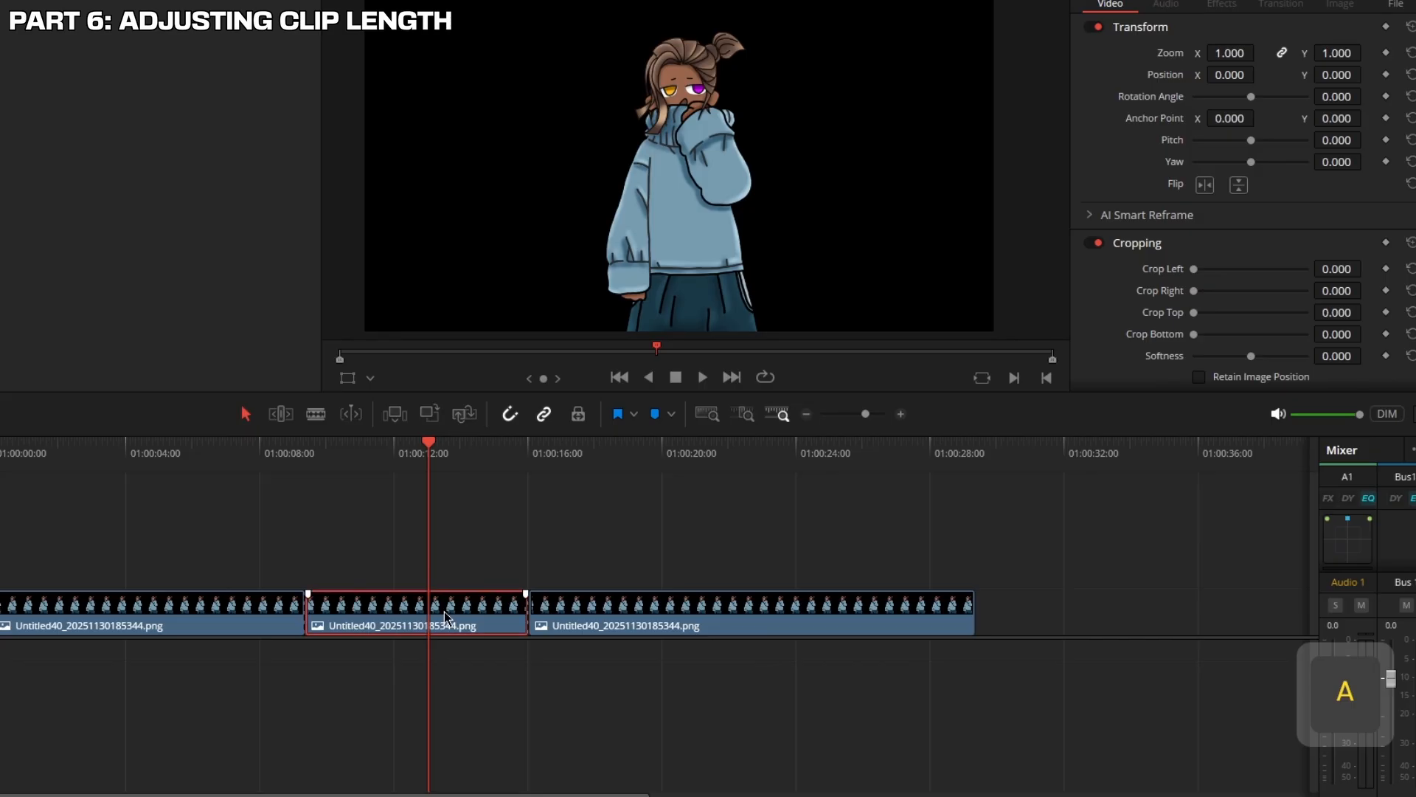
{"action": "key", "text": "BackSpace"}
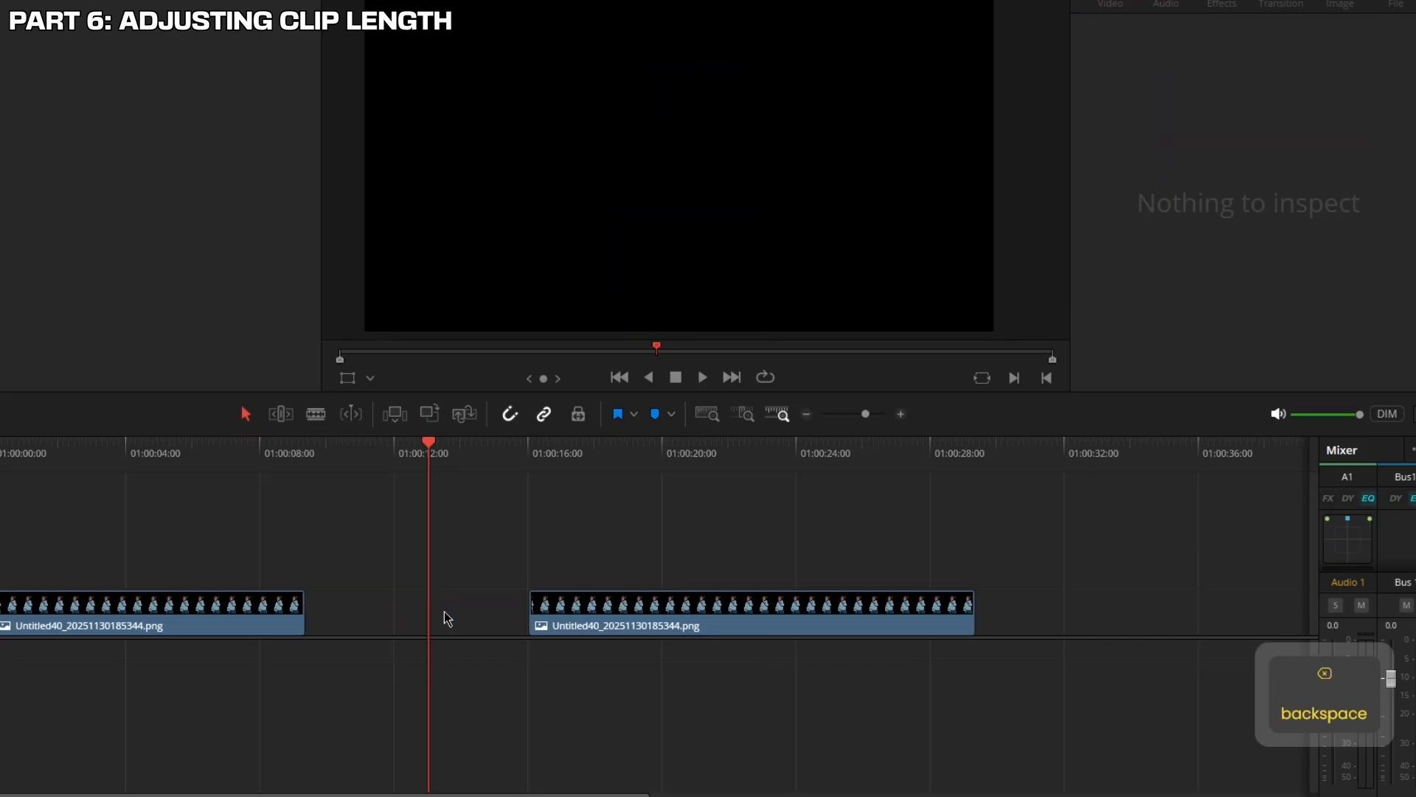
{"action": "left_click", "coordinate": [444, 611]}
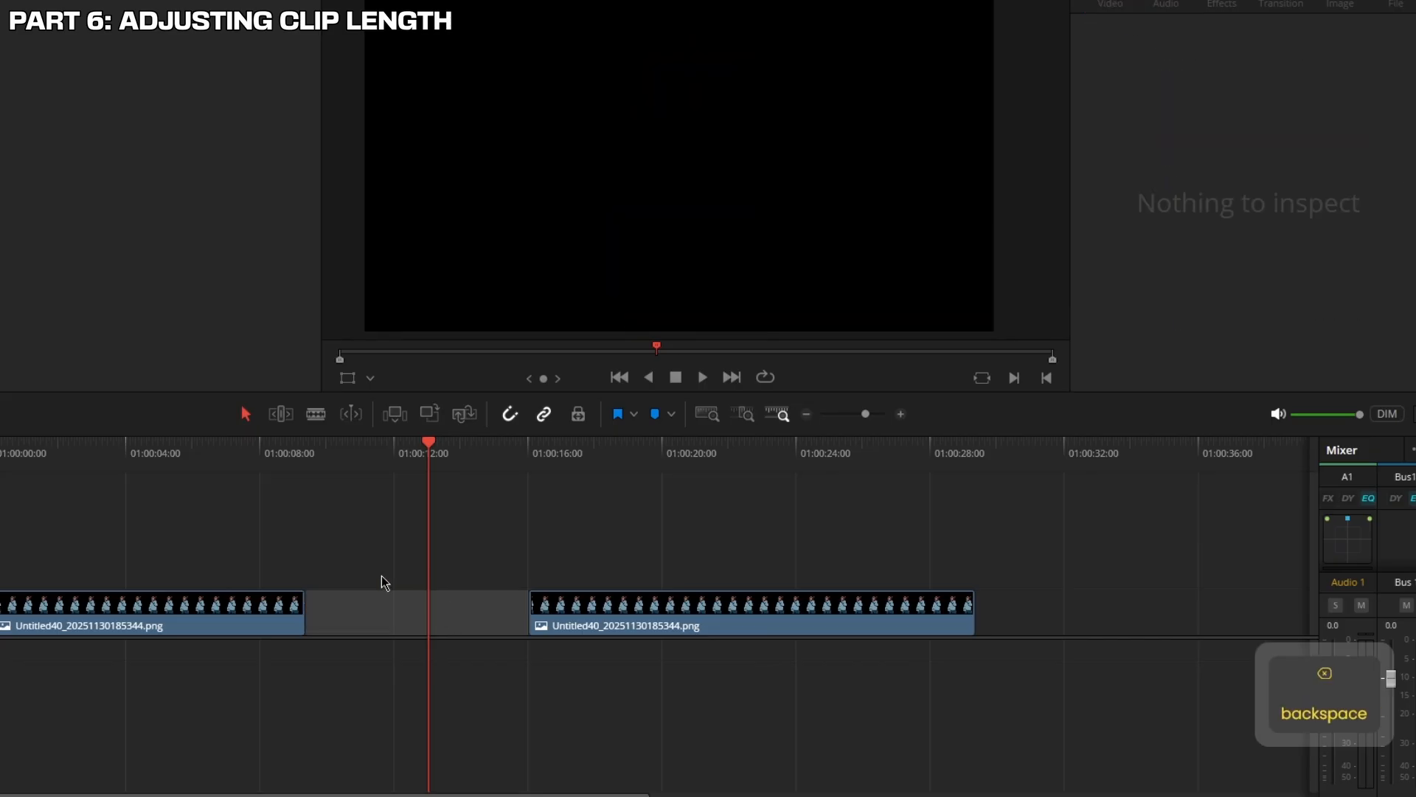
{"action": "key", "text": "BackSpace"}
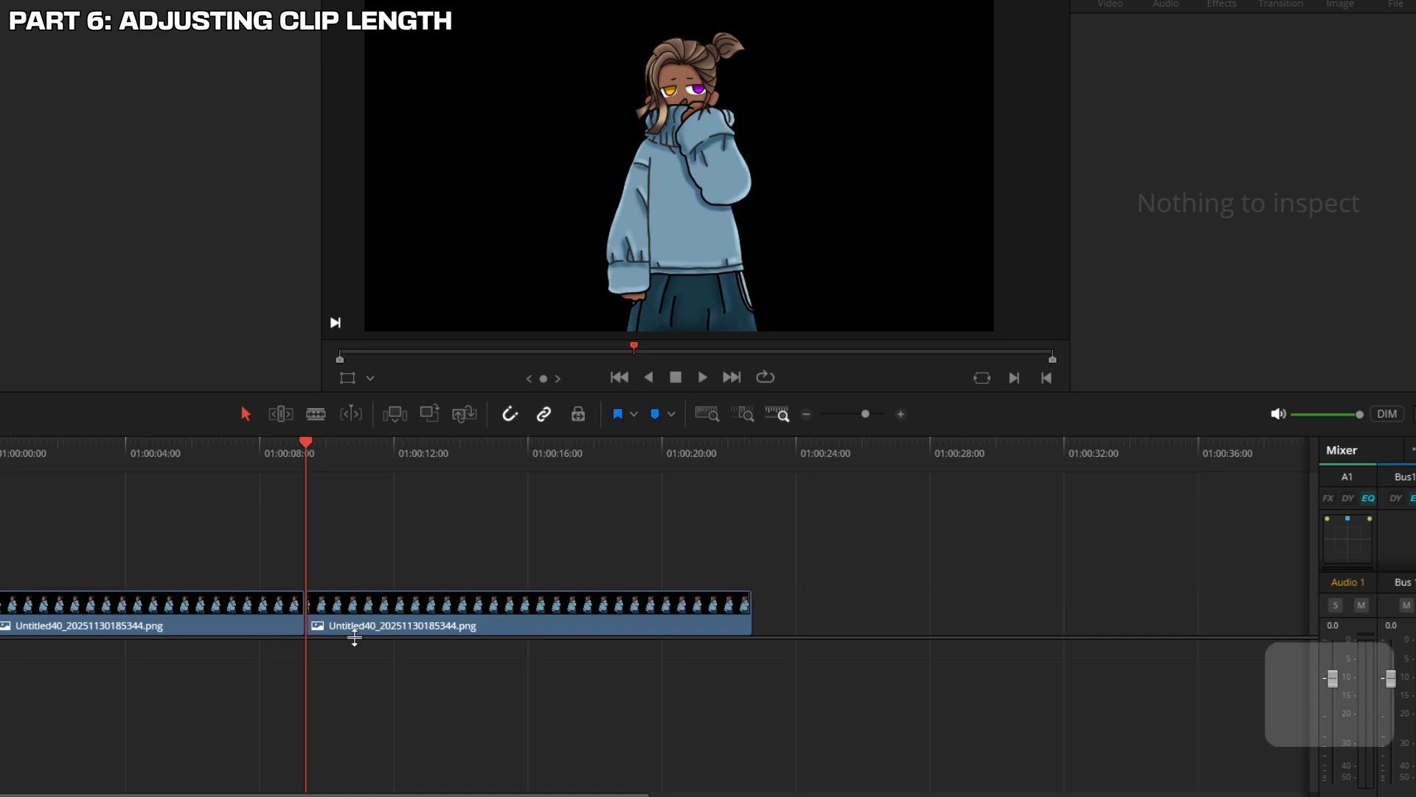
{"action": "key", "text": "ctrl+z"}
{"action": "key", "text": "ctrl+z"}
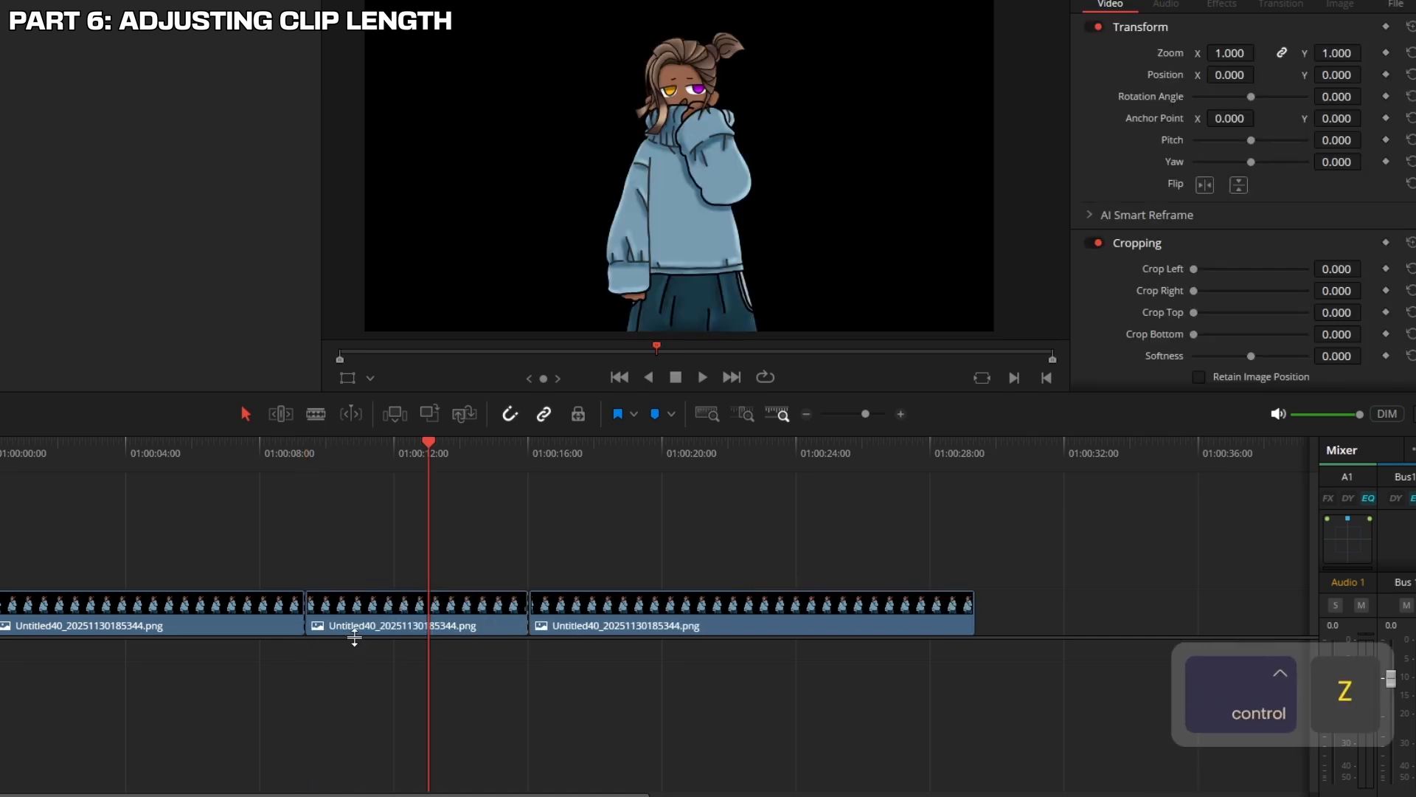
Ripple delete the middle segment so the last one closes up, and undo the deletion
{"action": "left_click", "coordinate": [366, 617]}
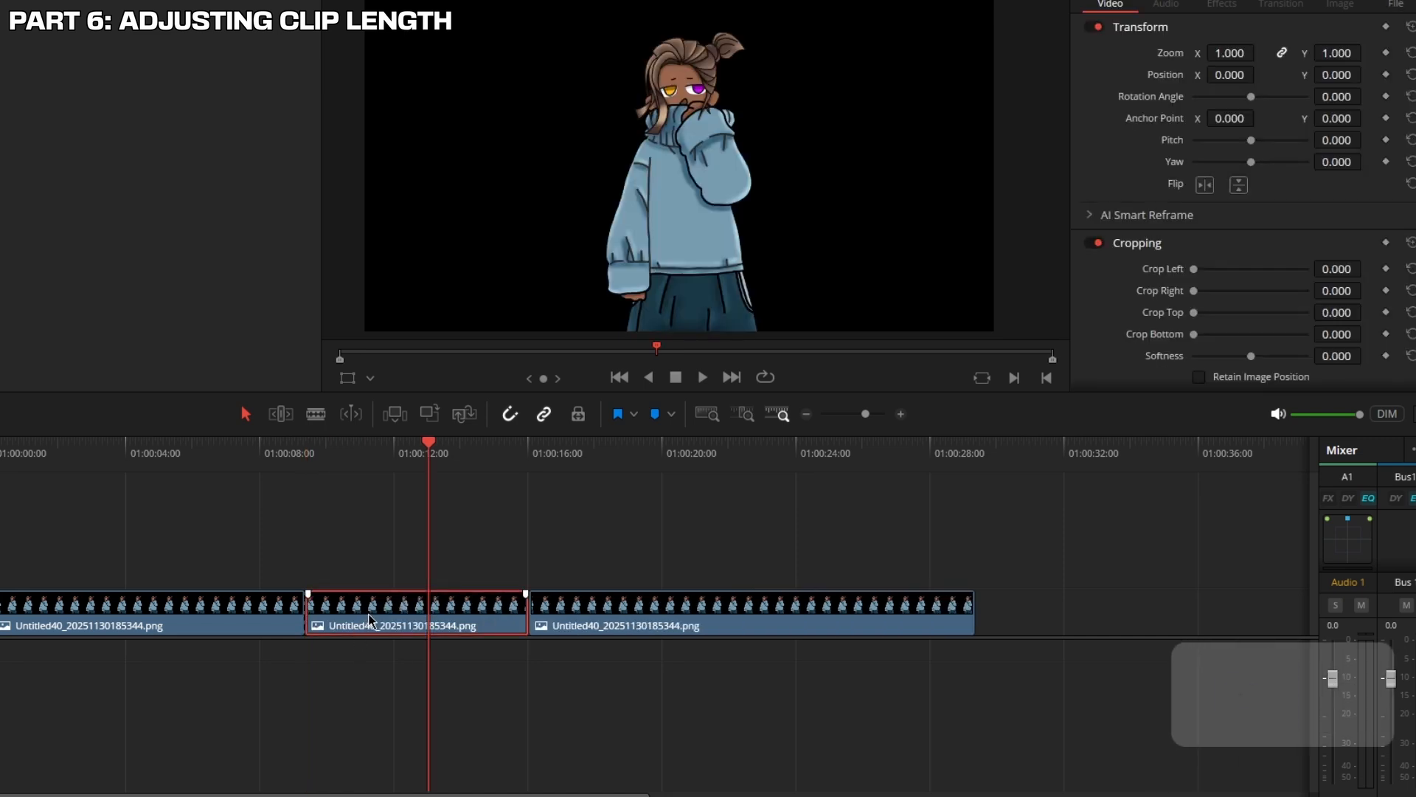
{"action": "key", "text": "Delete"}
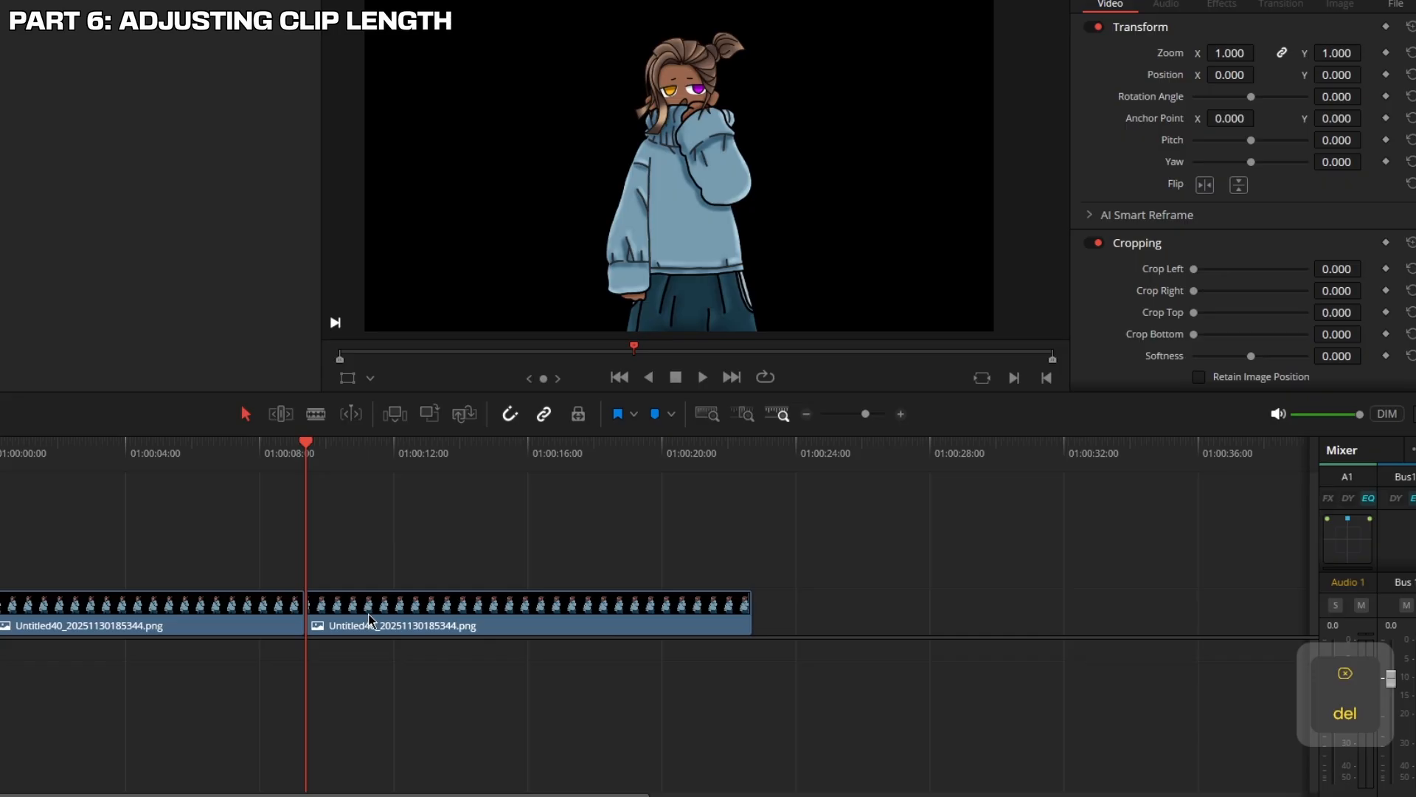
{"action": "key", "text": "ctrl+z"}
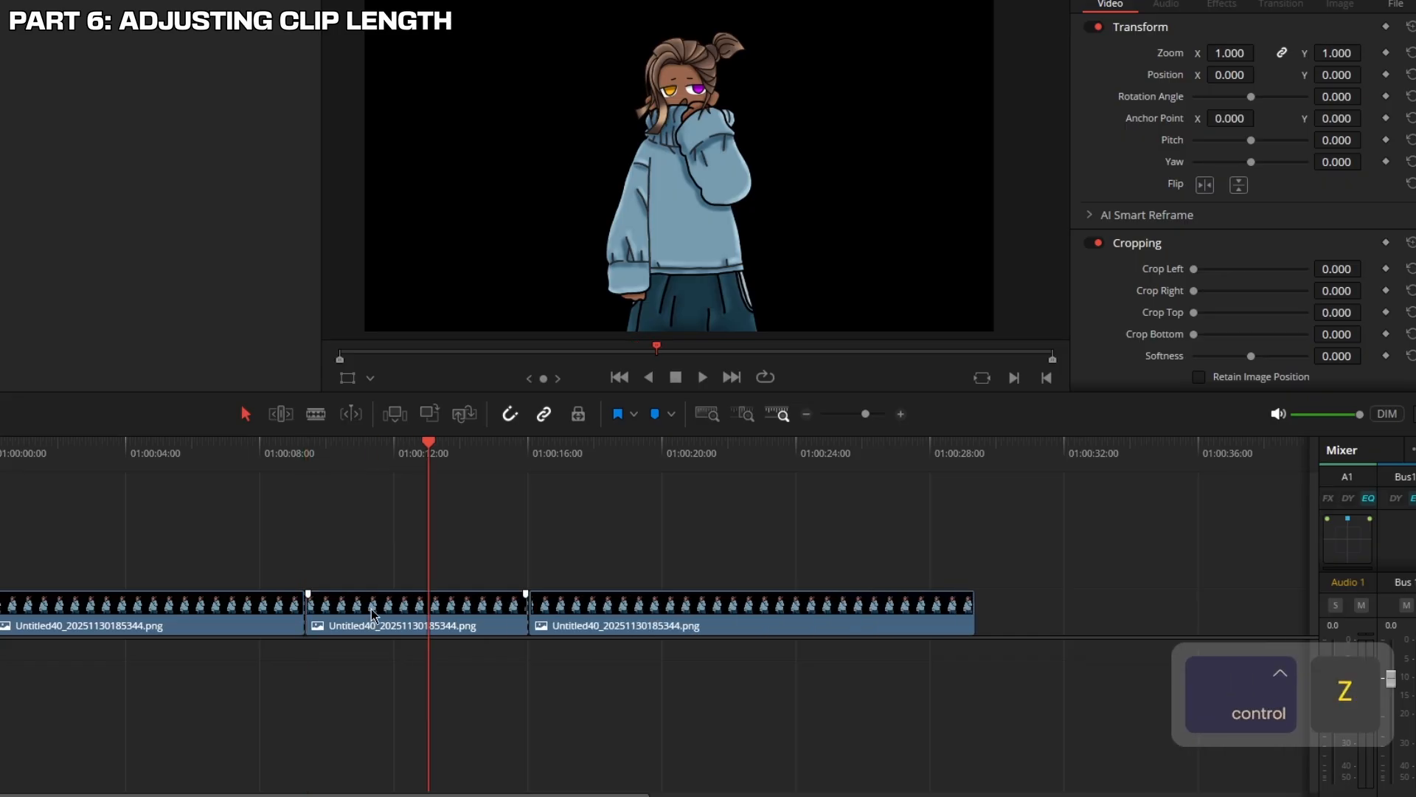
Try deleting the middle segment with a gap and as a ripple delete, undoing each attempt
{"action": "left_click", "coordinate": [371, 608]}
{"action": "key", "text": "x"}
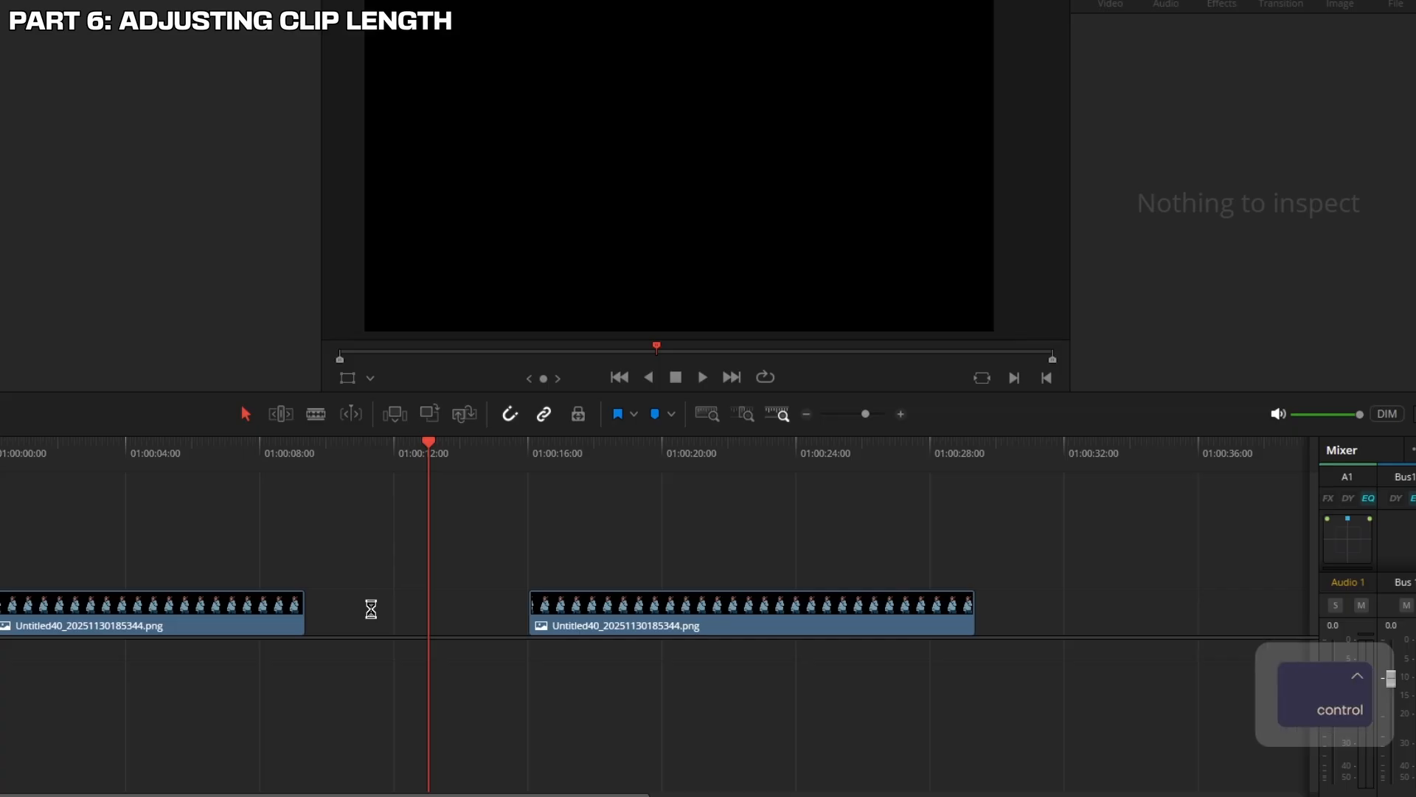
{"action": "key", "text": "ctrl+z"}
{"action": "key", "text": "shift+x"}
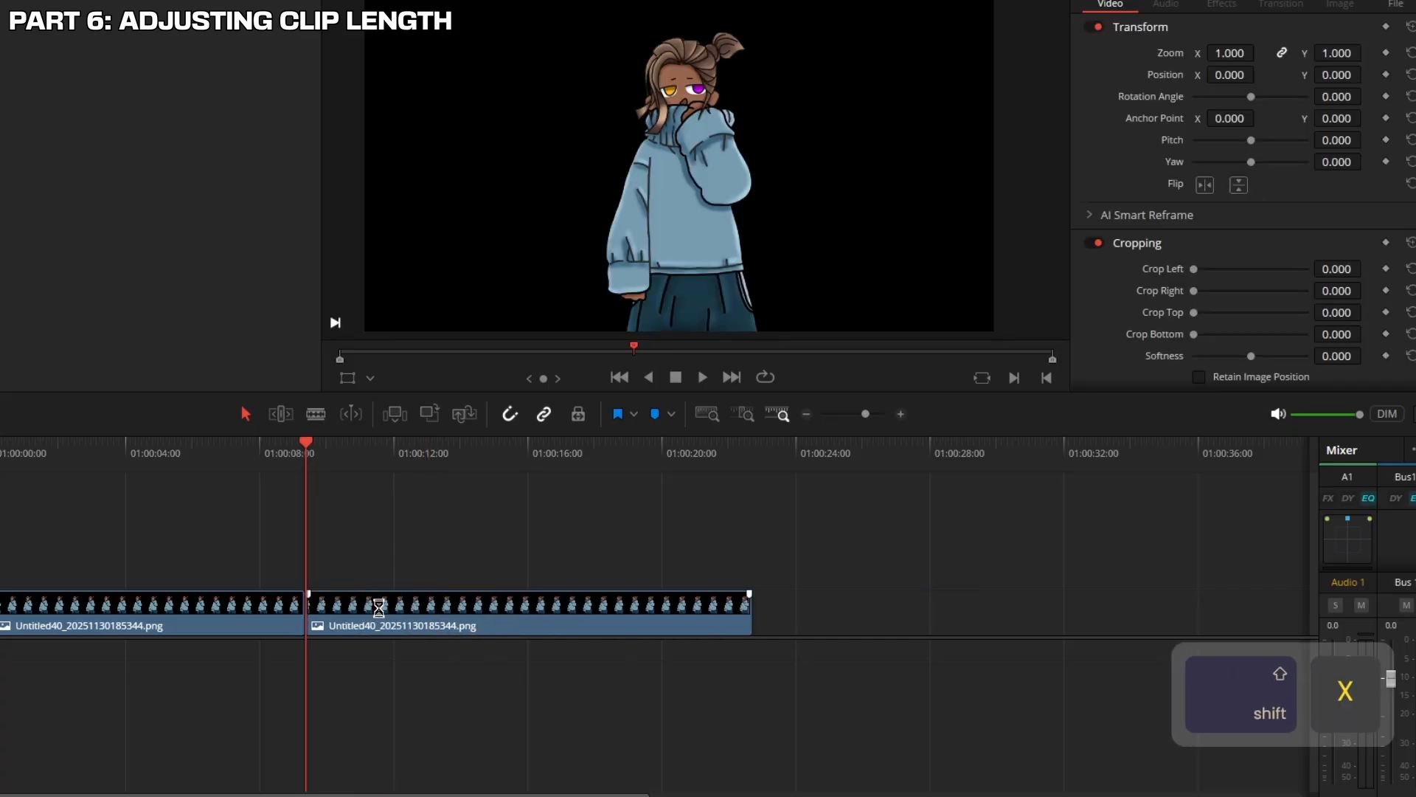
{"action": "key", "text": "ctrl+z"}
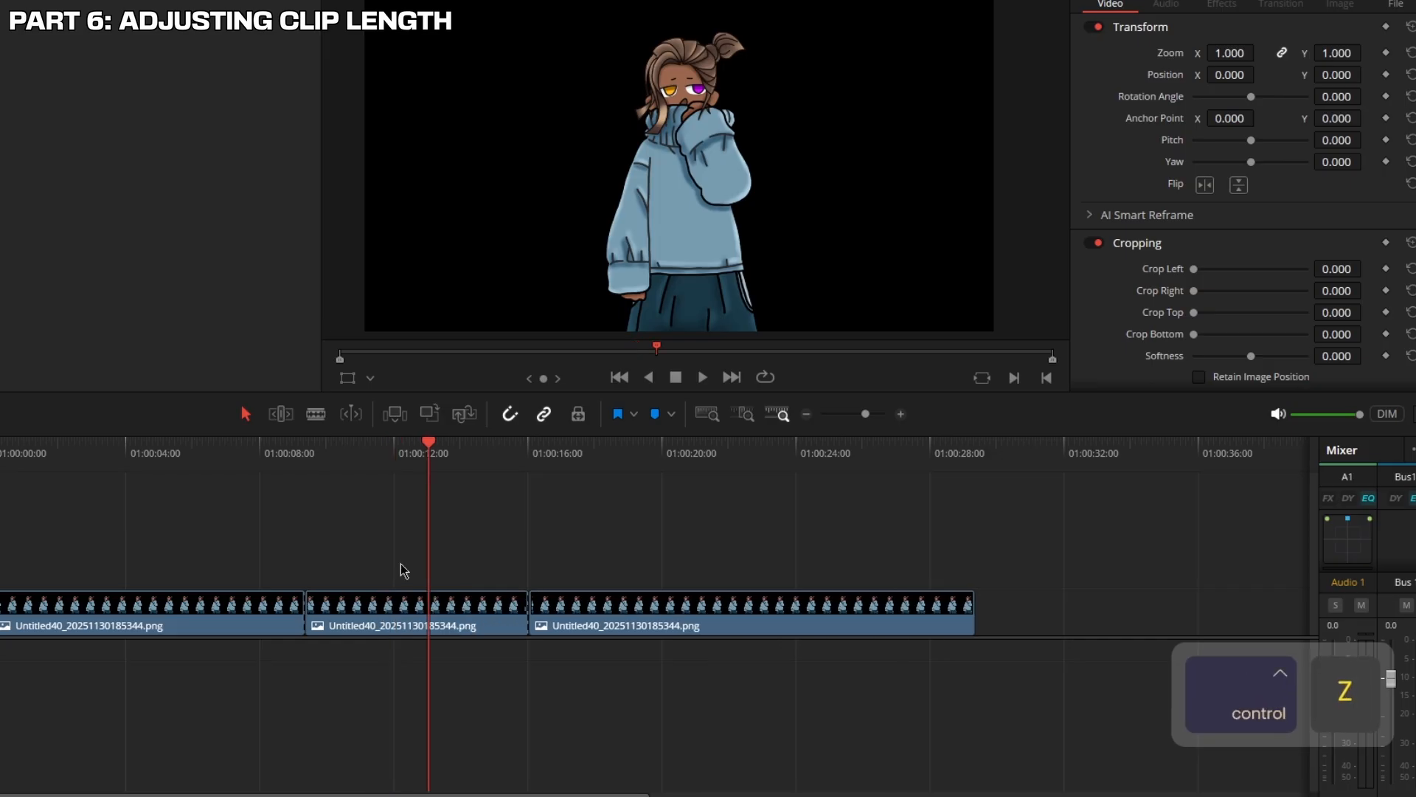
Delete the middle and last segments together and extend the remaining first segment to a duration of 23:00
{"action": "left_click_drag", "start_coordinate": [379, 514], "coordinate": [811, 736]}
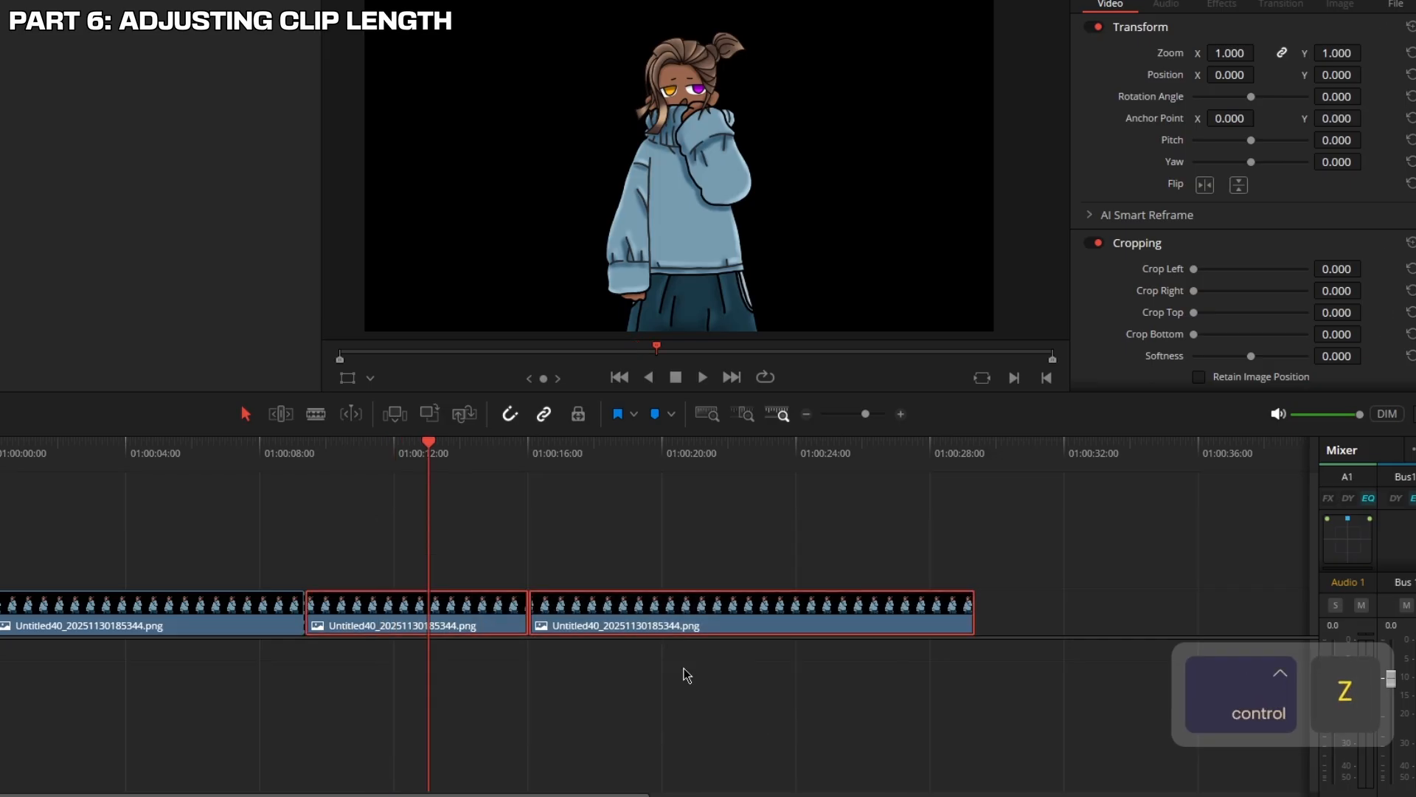
{"action": "key", "text": "x"}
{"action": "left_click_drag", "start_coordinate": [301, 601], "coordinate": [756, 601]}
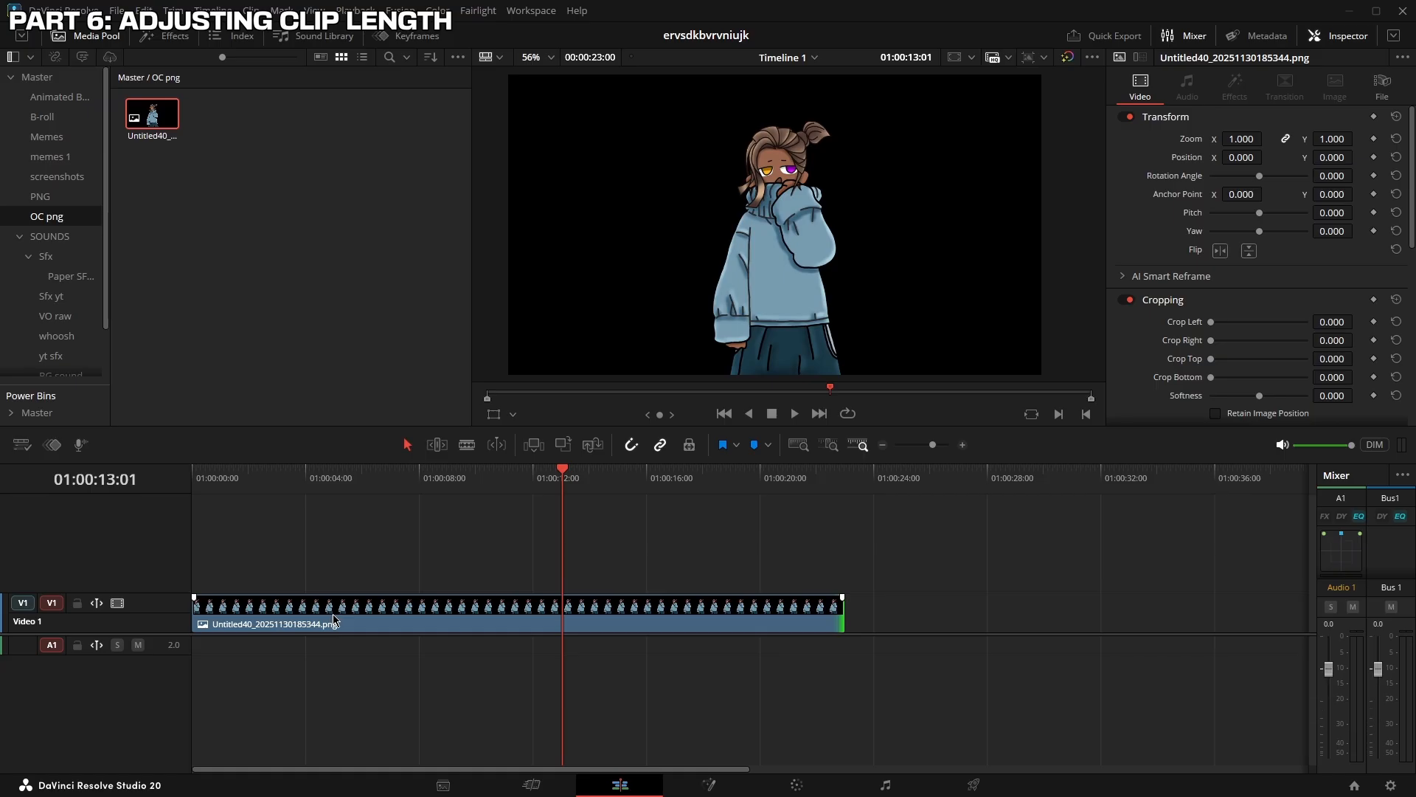
Remove the remaining image clip from Video 1 so the timeline is empty
{"action": "left_click", "coordinate": [357, 631]}
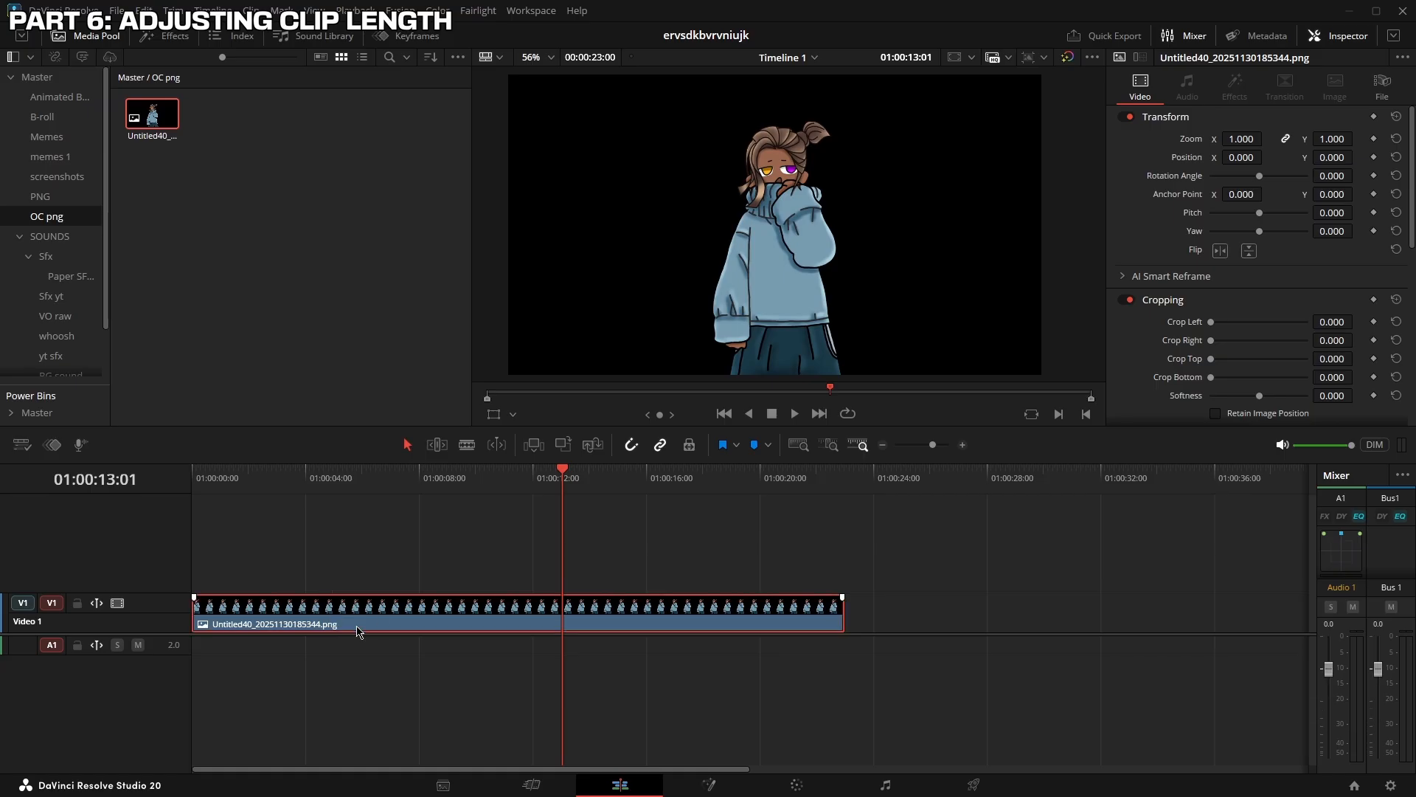
{"action": "key", "text": "ctrl+x"}
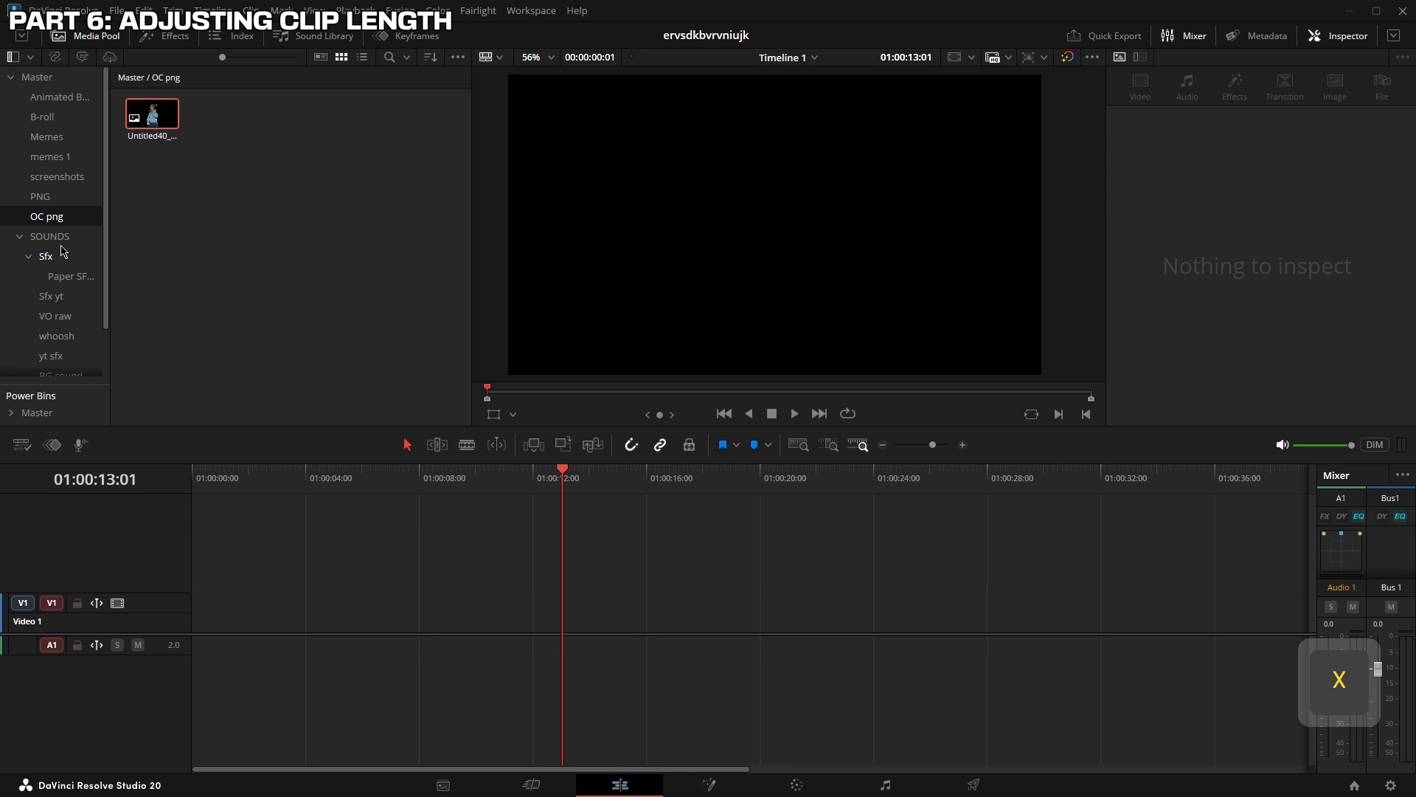
{"action": "scroll", "coordinate": [63, 252], "scroll_direction": "down", "scroll_amount": 3}
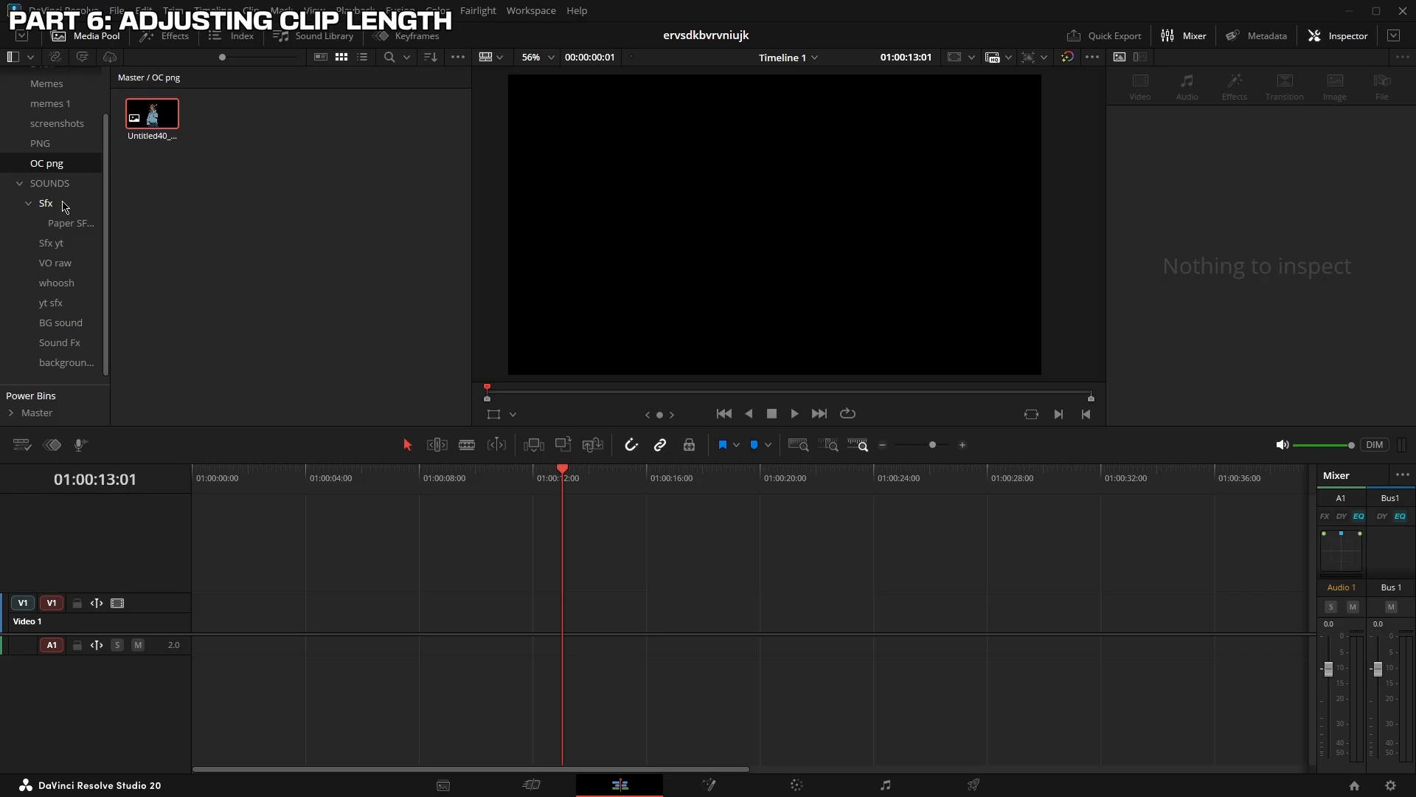
Place BMD fix this.aac from the VO raw bin at the start of Audio 1 and enlarge the track to show its waveform
{"action": "left_click", "coordinate": [61, 266]}
{"action": "left_click_drag", "start_coordinate": [169, 119], "coordinate": [232, 663]}
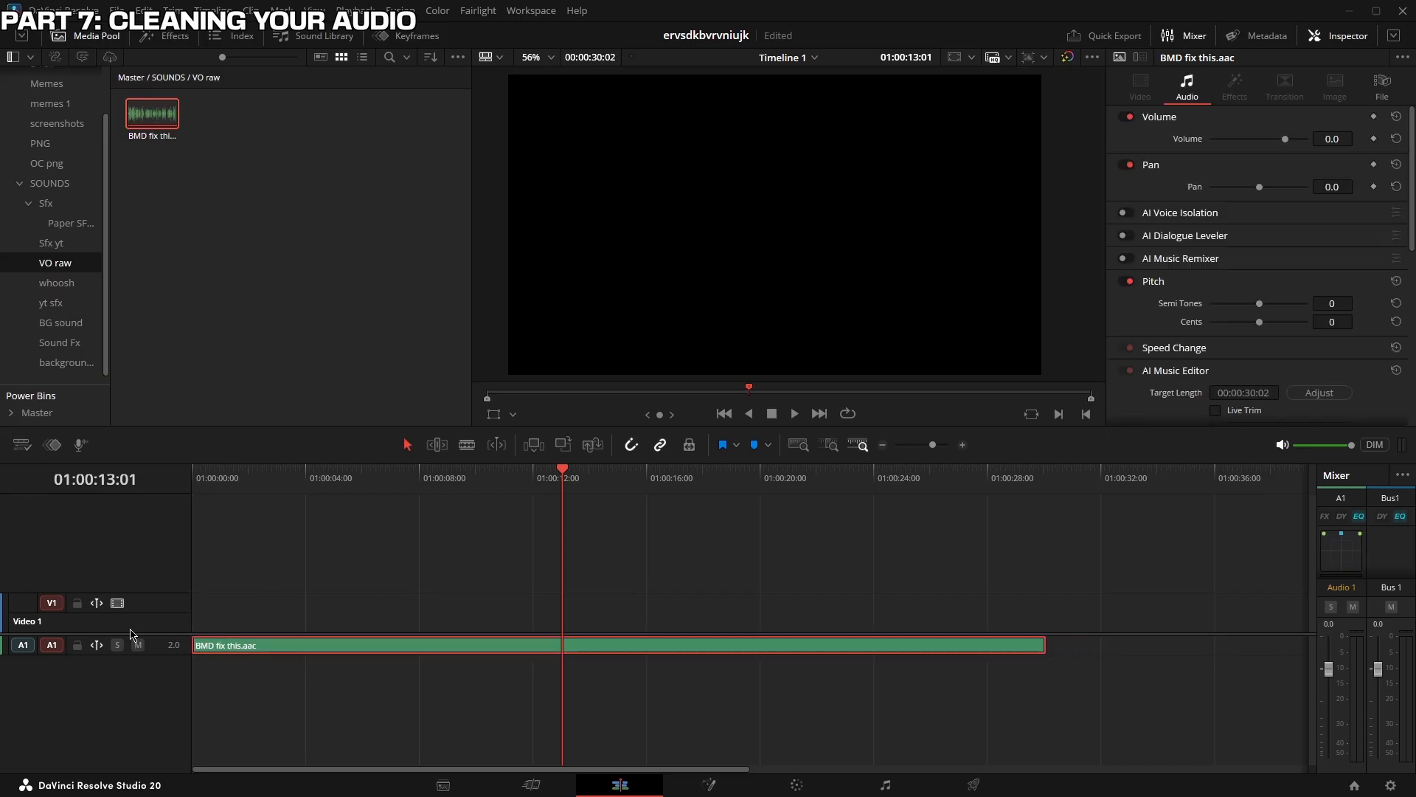
{"action": "left_click_drag", "start_coordinate": [140, 634], "coordinate": [115, 520]}
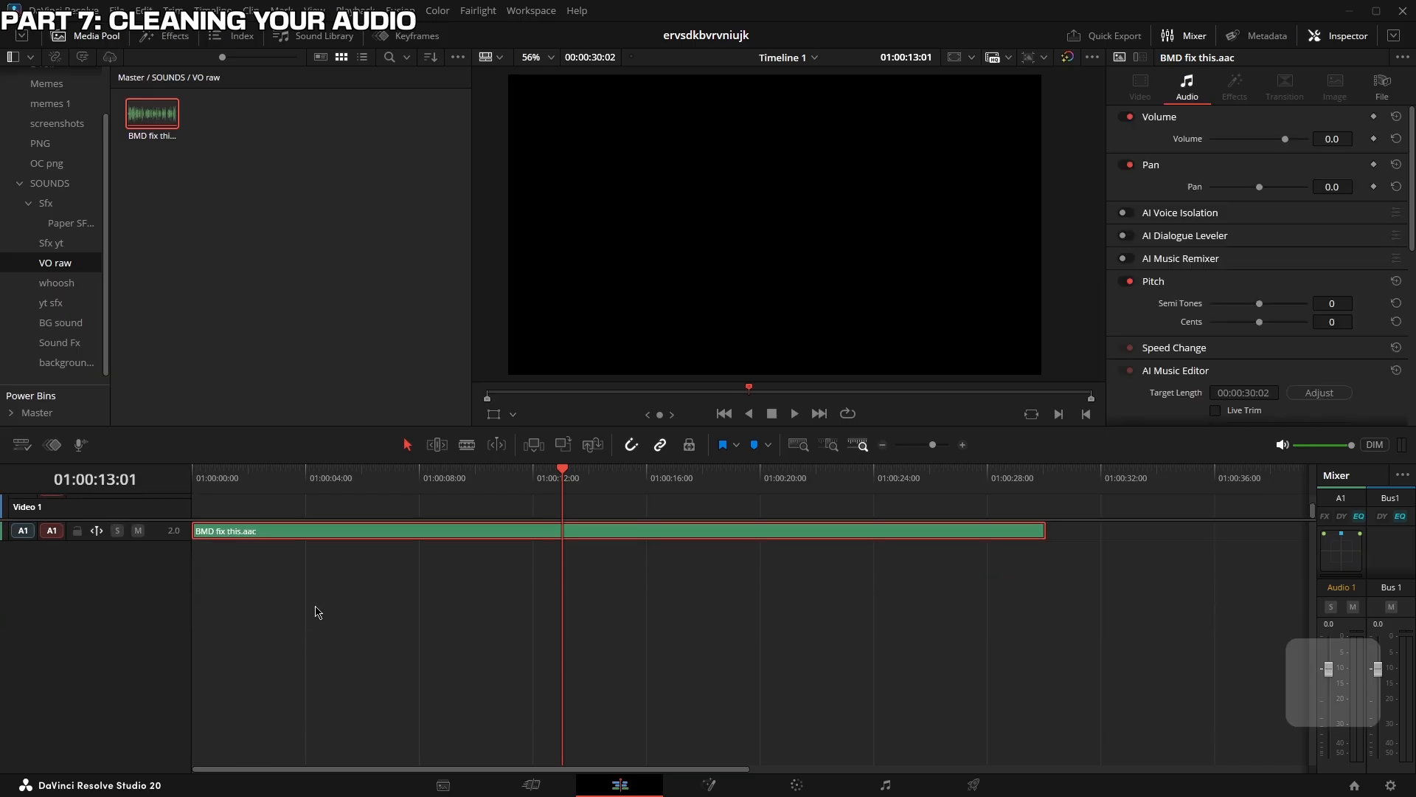
{"action": "scroll", "coordinate": [335, 602], "scroll_direction": "up", "scroll_amount": 2, "text": "shift"}
{"action": "scroll", "coordinate": [335, 605], "scroll_direction": "up", "scroll_amount": 3, "text": "shift"}
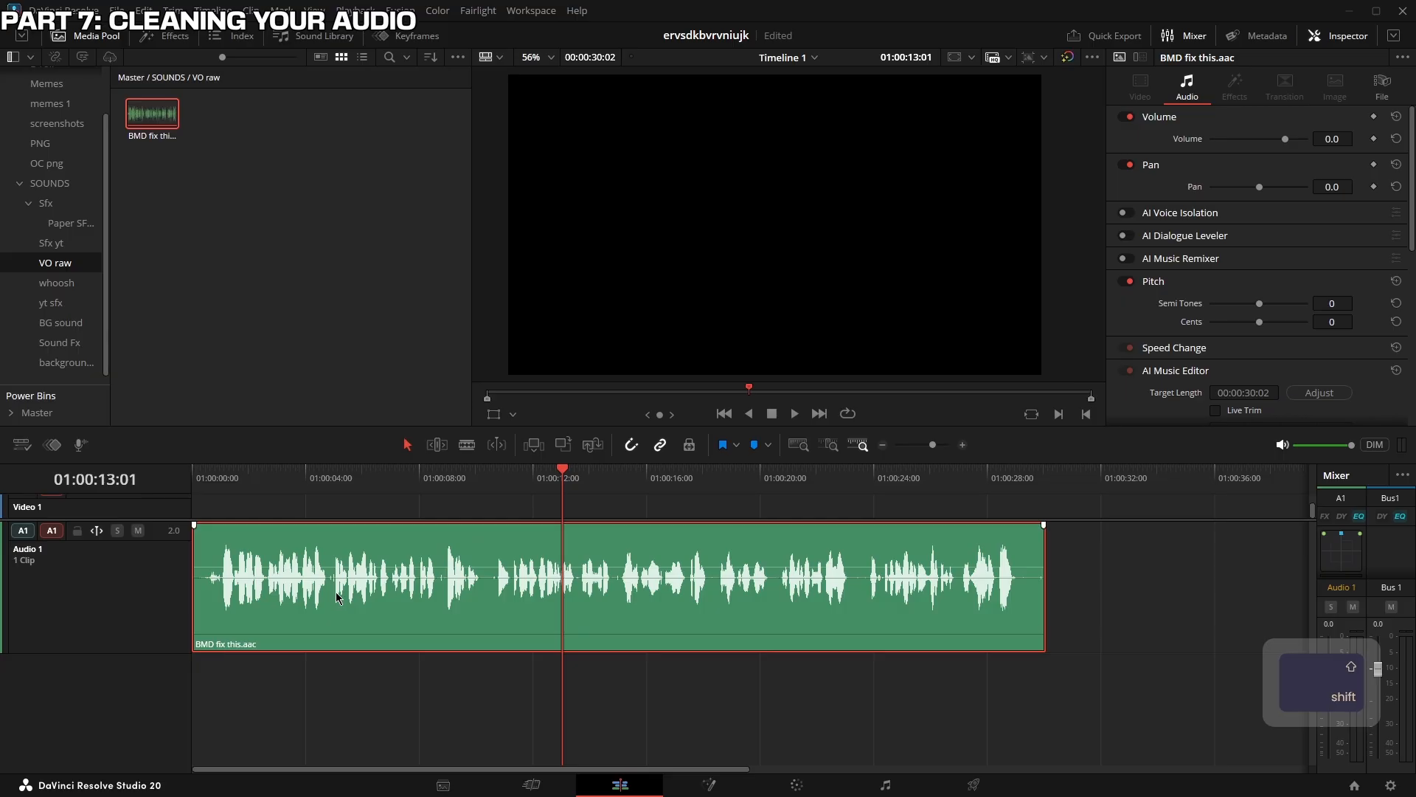
{"action": "key", "text": "shift+z"}
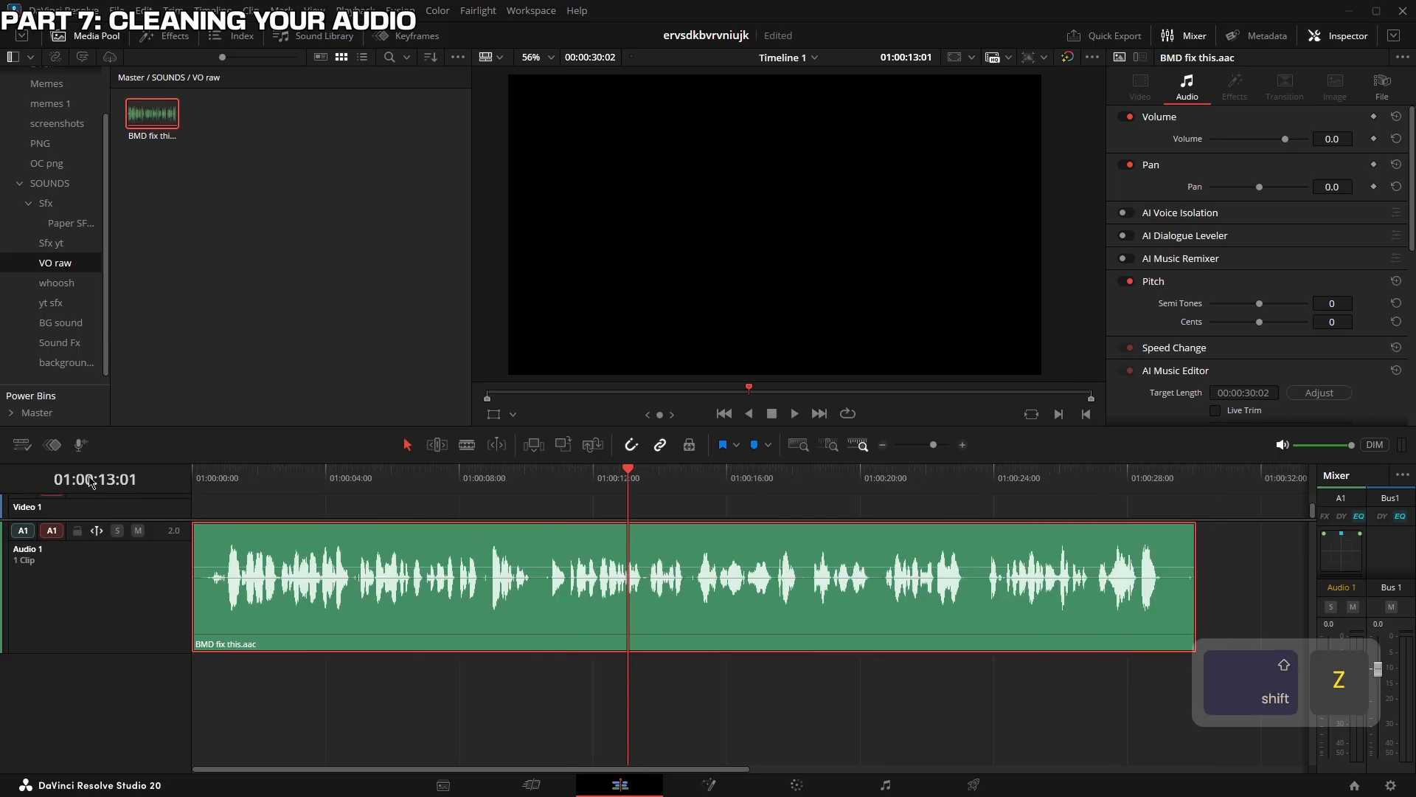
Trim both ends of the voice clip to a duration of 26:09 and move it back to the timeline's start
{"action": "left_click_drag", "start_coordinate": [200, 586], "coordinate": [218, 611]}
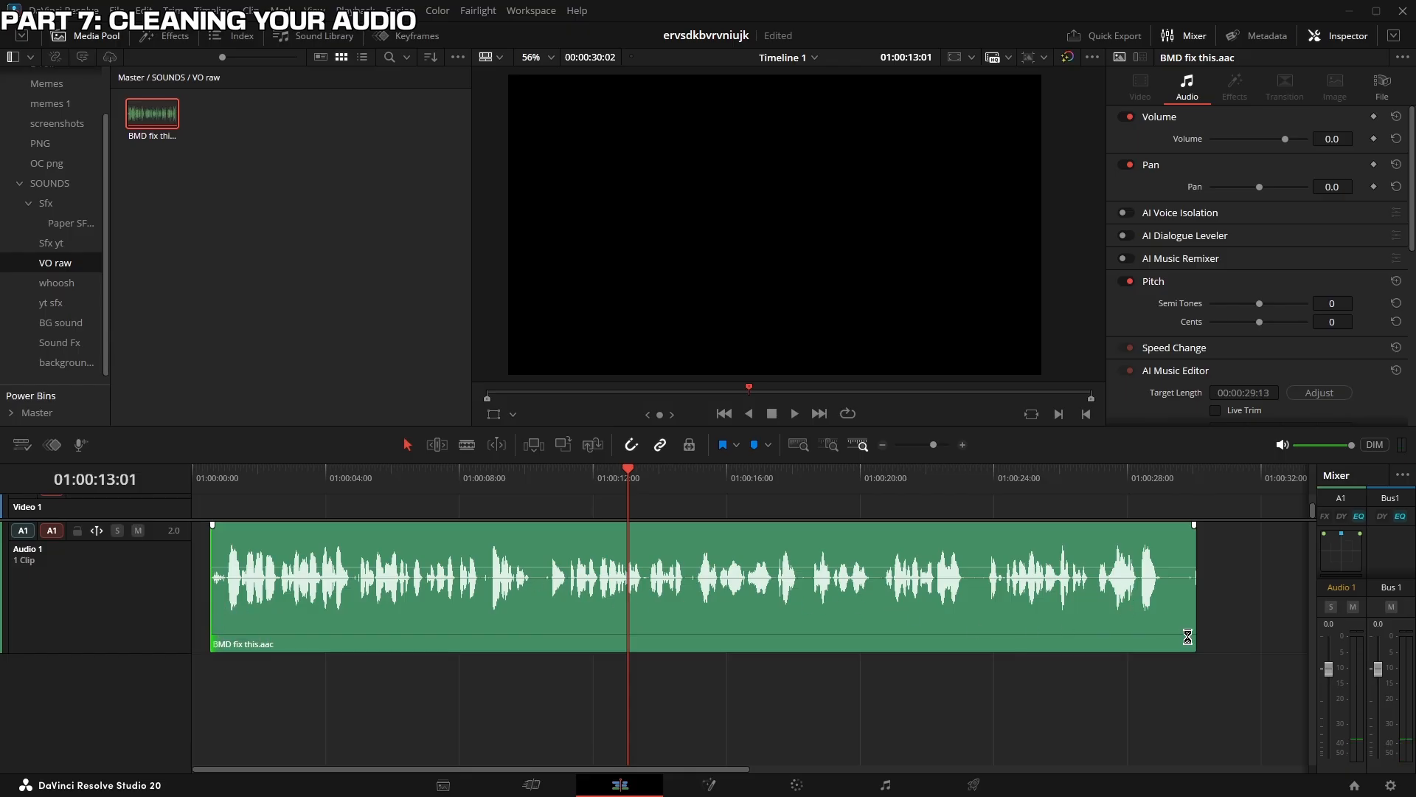
{"action": "left_click_drag", "start_coordinate": [1187, 636], "coordinate": [1082, 644]}
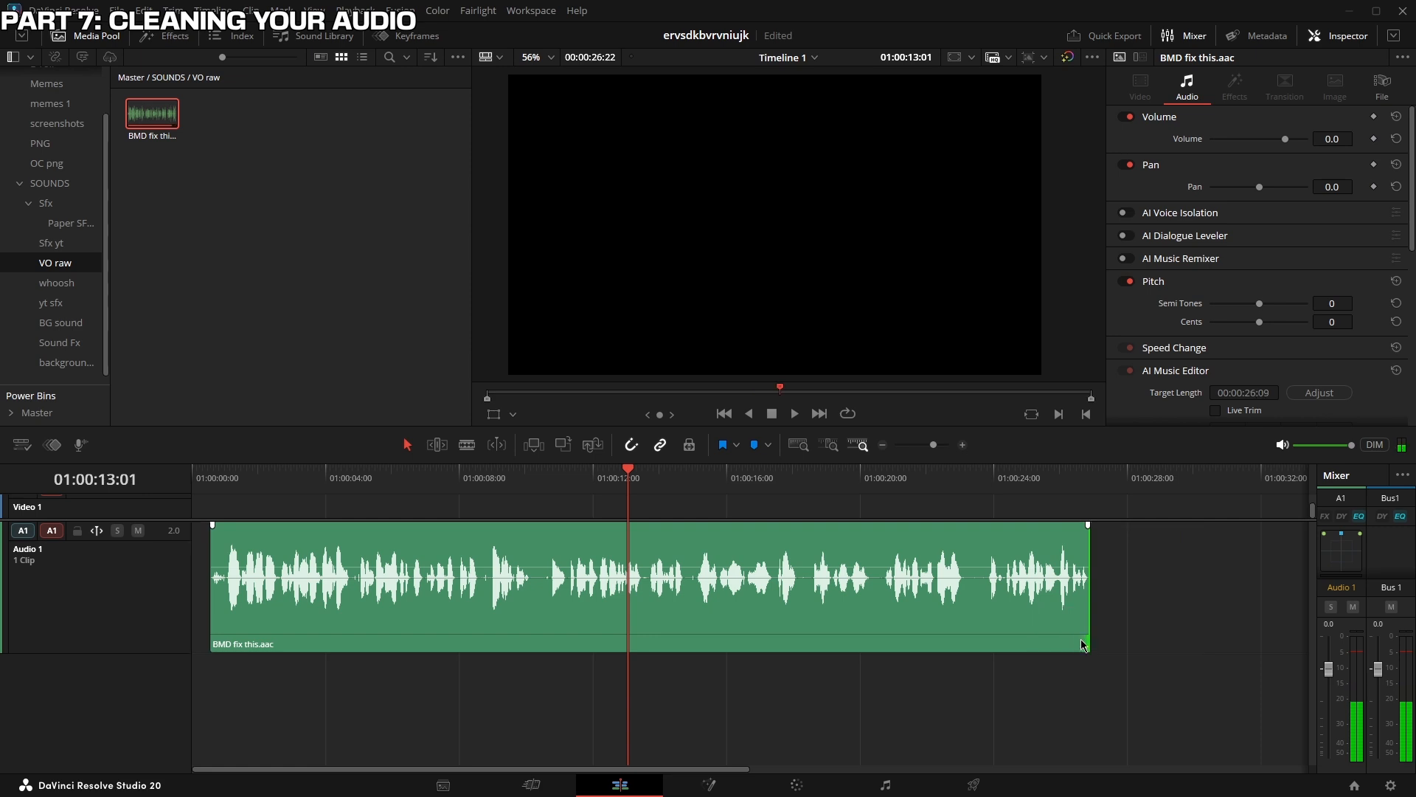
{"action": "left_click_drag", "start_coordinate": [846, 635], "coordinate": [797, 636]}
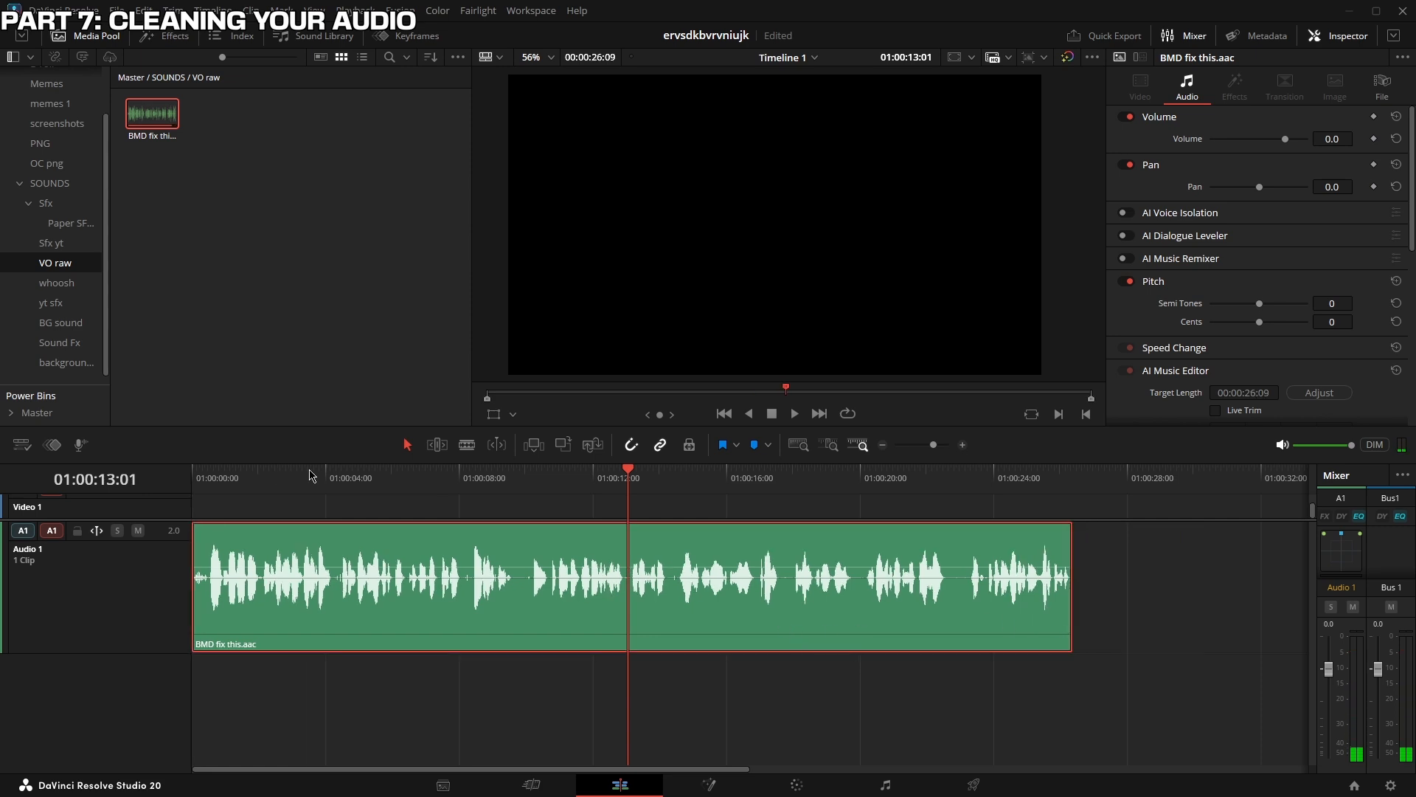
Move the playhead to 01:00:01:22 and enable the Equalizer on the voice clip
{"action": "mouse_move", "coordinate": [262, 475]}
{"action": "left_mouse_down"}
{"action": "mouse_move", "coordinate": [236, 476]}
{"action": "mouse_move", "coordinate": [256, 475]}
{"action": "left_mouse_up"}
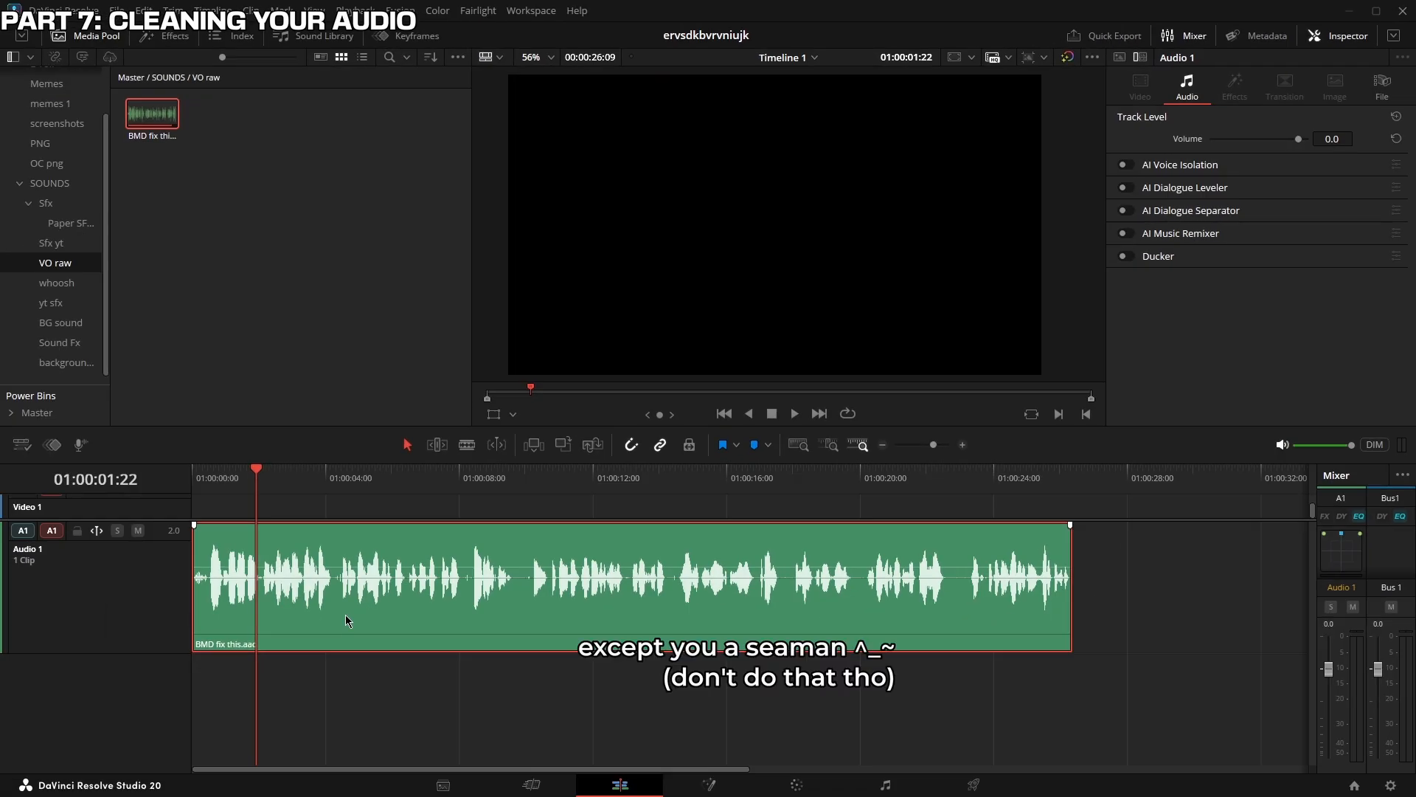
{"action": "left_click", "coordinate": [345, 613]}
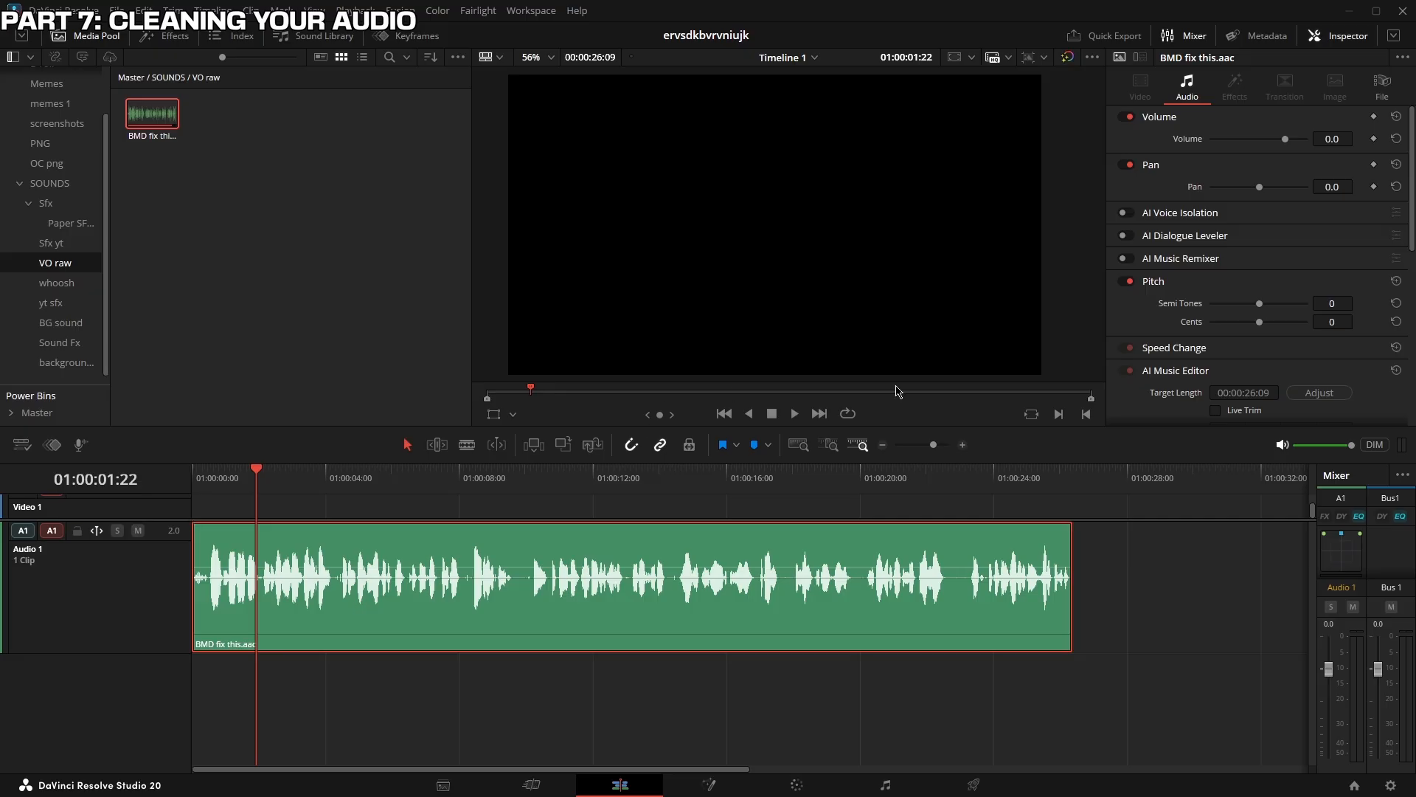
{"action": "scroll", "coordinate": [1225, 319], "scroll_direction": "down", "scroll_amount": 6}
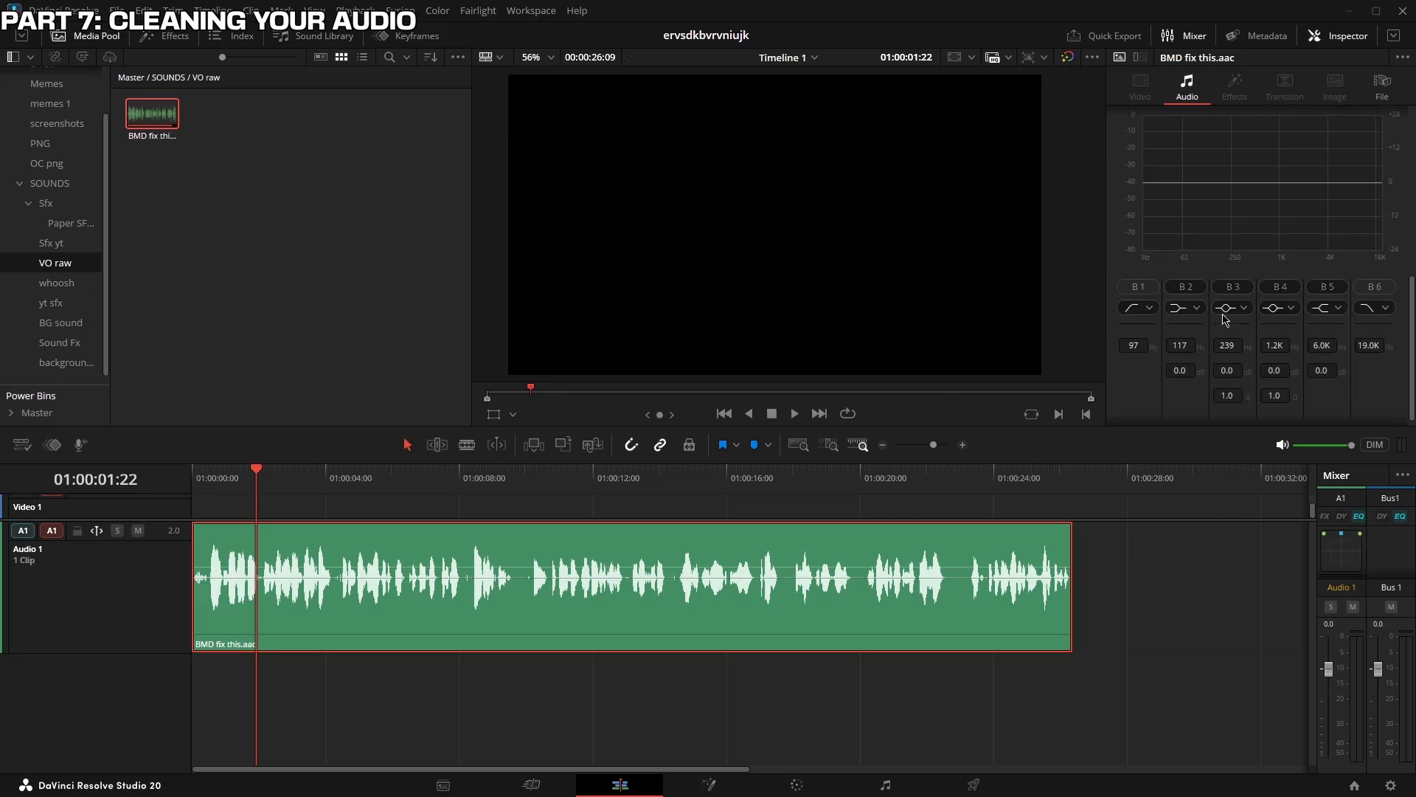
{"action": "scroll", "coordinate": [1178, 313], "scroll_direction": "up", "scroll_amount": 1}
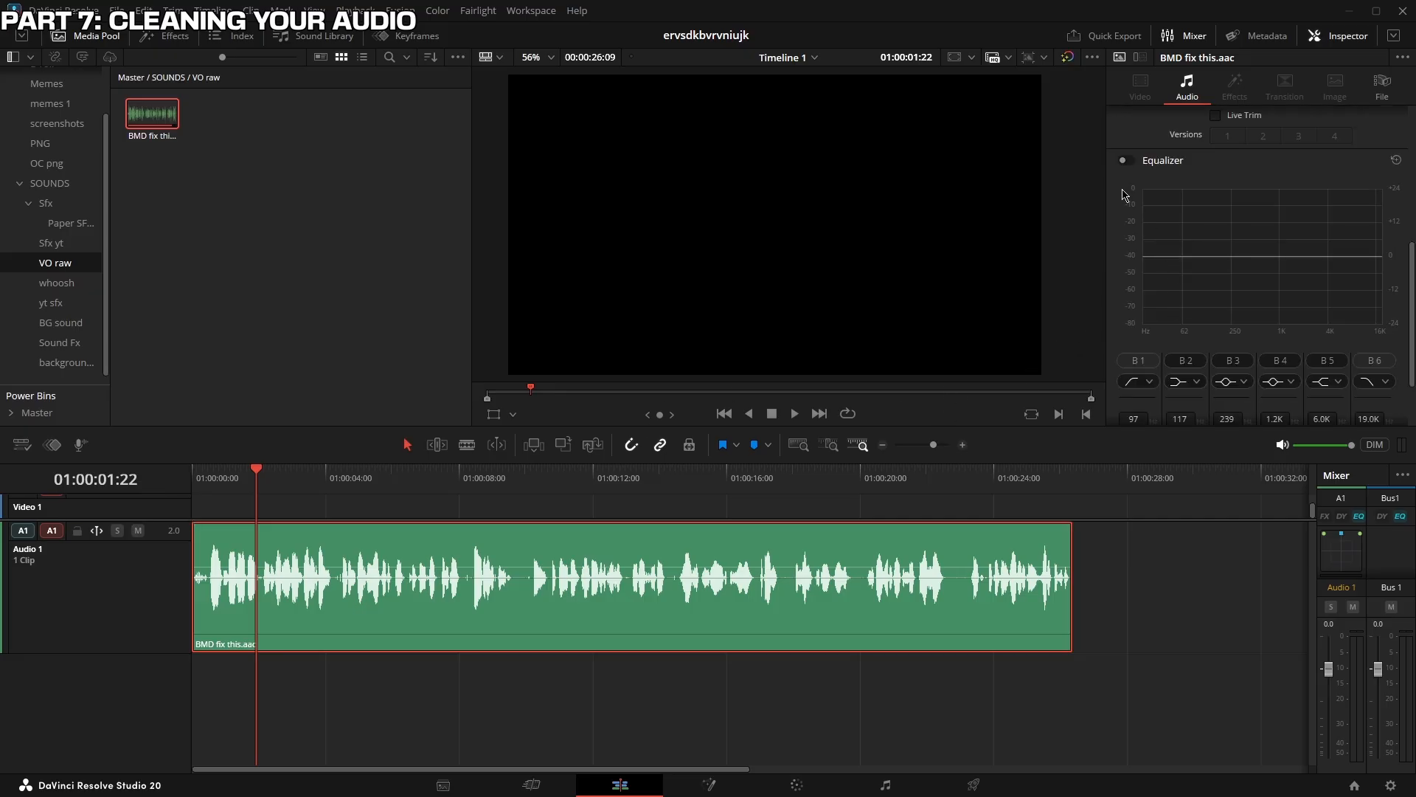
{"action": "scroll", "coordinate": [1131, 170], "scroll_direction": "up", "scroll_amount": 3}
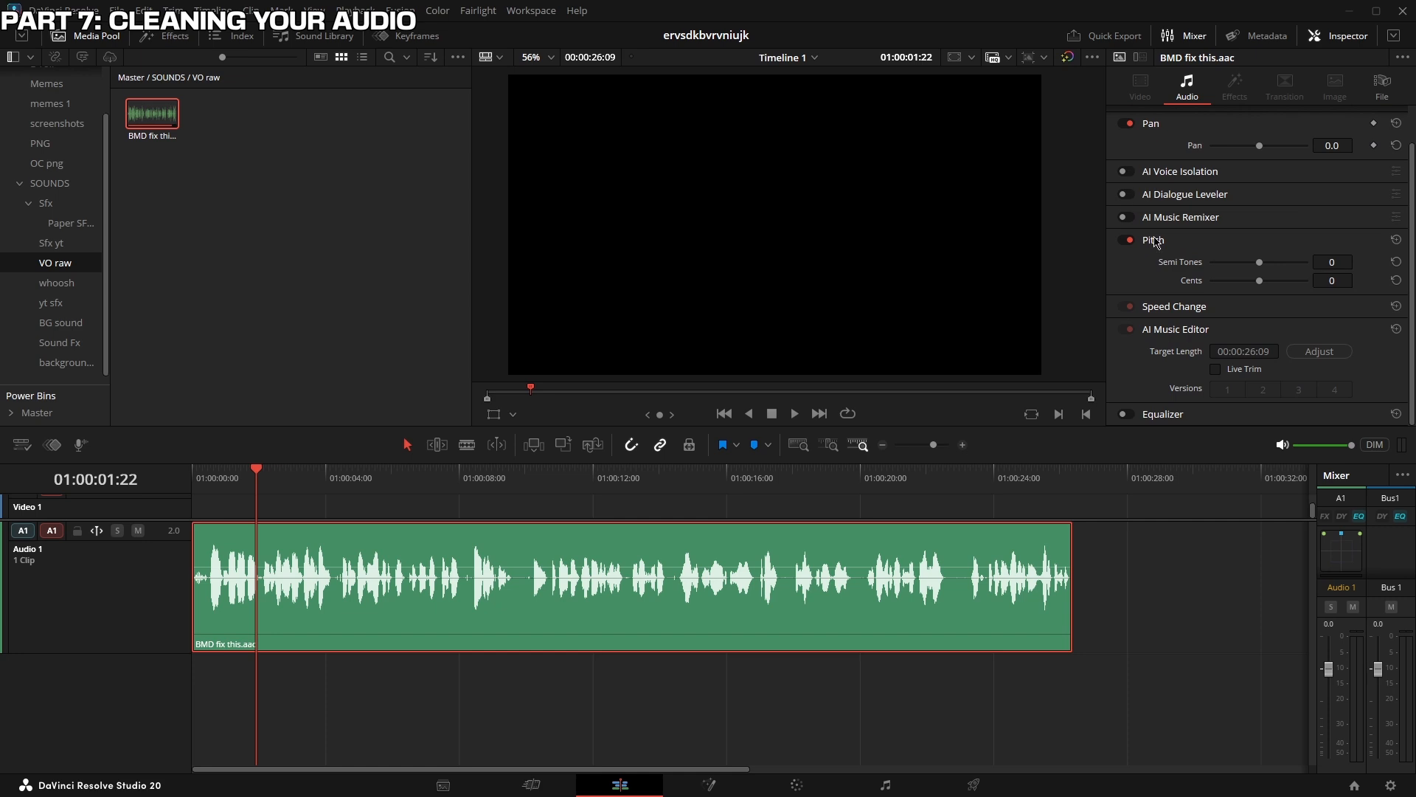
{"action": "scroll", "coordinate": [1177, 344], "scroll_direction": "down", "scroll_amount": 3}
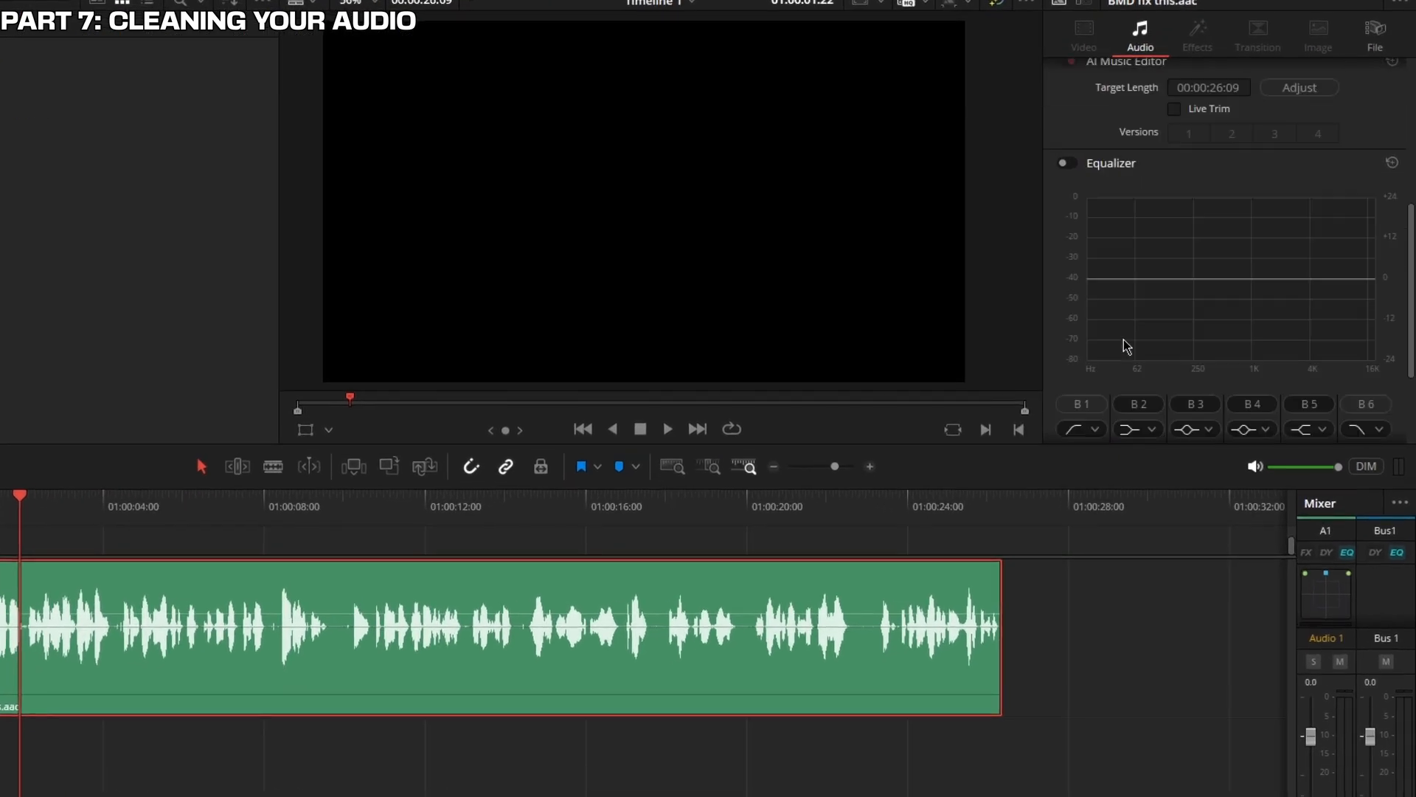
{"action": "left_click", "coordinate": [1064, 163]}
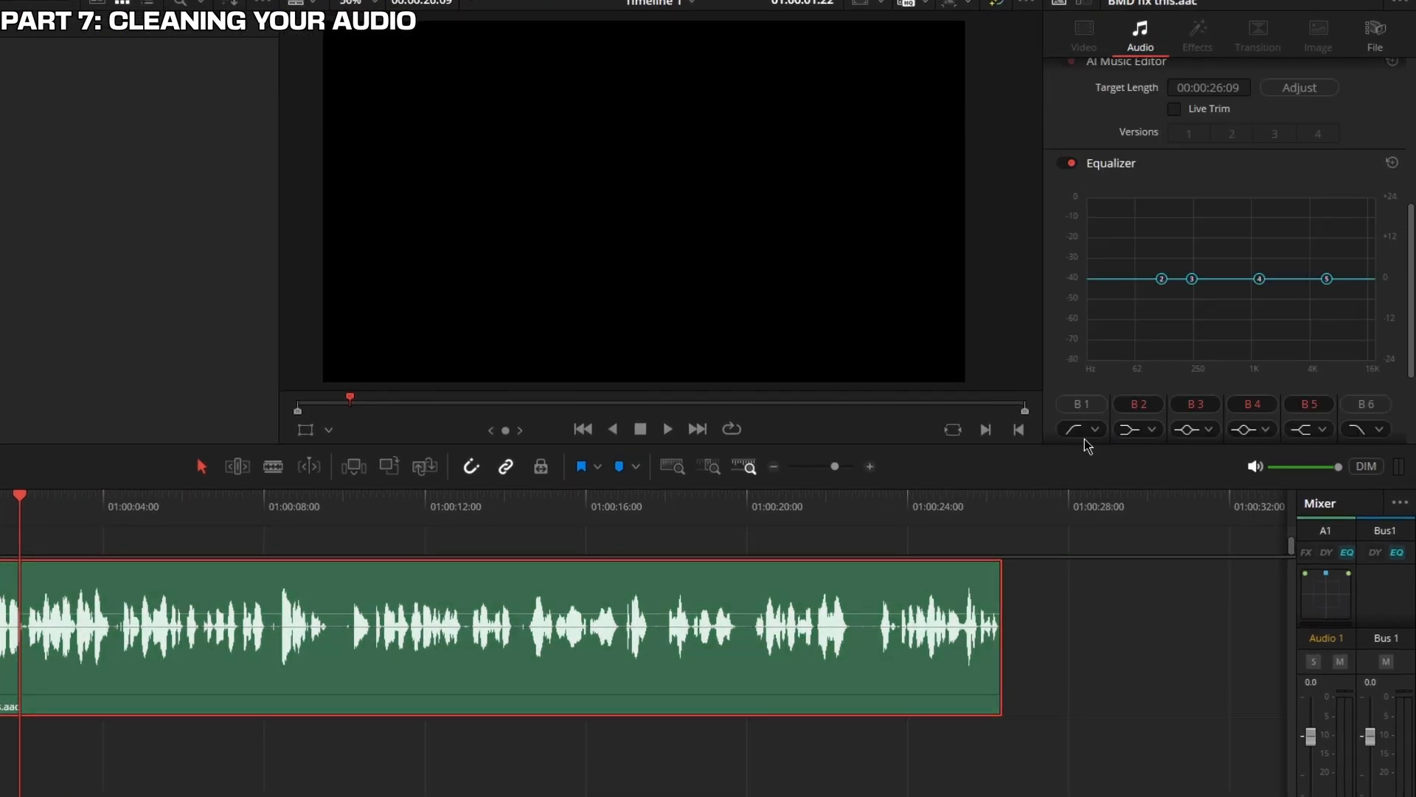
Enable equalizer bands 1 and 6, with the low cutoff at 95 Hz and the high cutoff at about 7.2 kHz
{"action": "left_click", "coordinate": [1071, 405]}
{"action": "left_click", "coordinate": [1366, 405]}
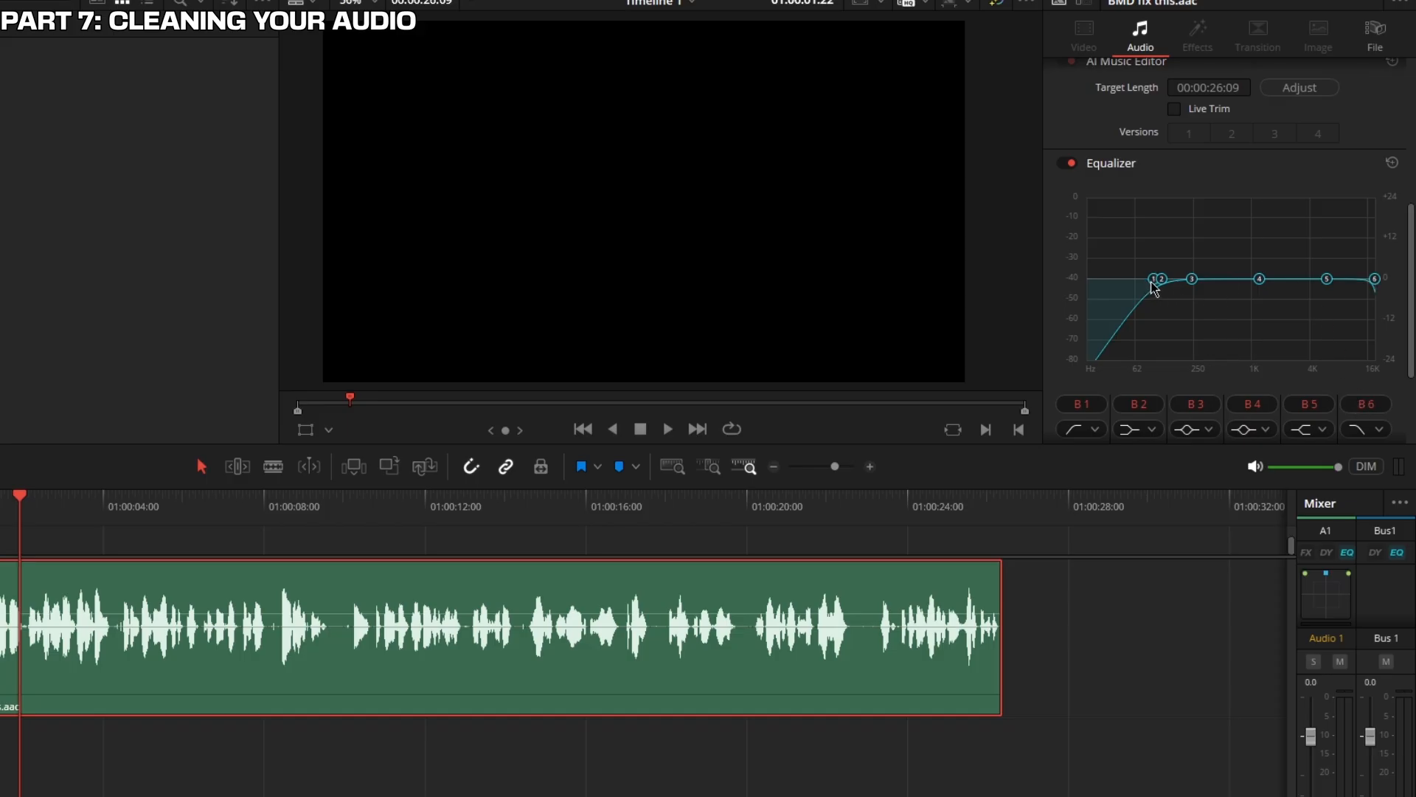
{"action": "left_click_drag", "start_coordinate": [1151, 281], "coordinate": [1153, 281]}
{"action": "left_click_drag", "start_coordinate": [1375, 279], "coordinate": [1336, 283]}
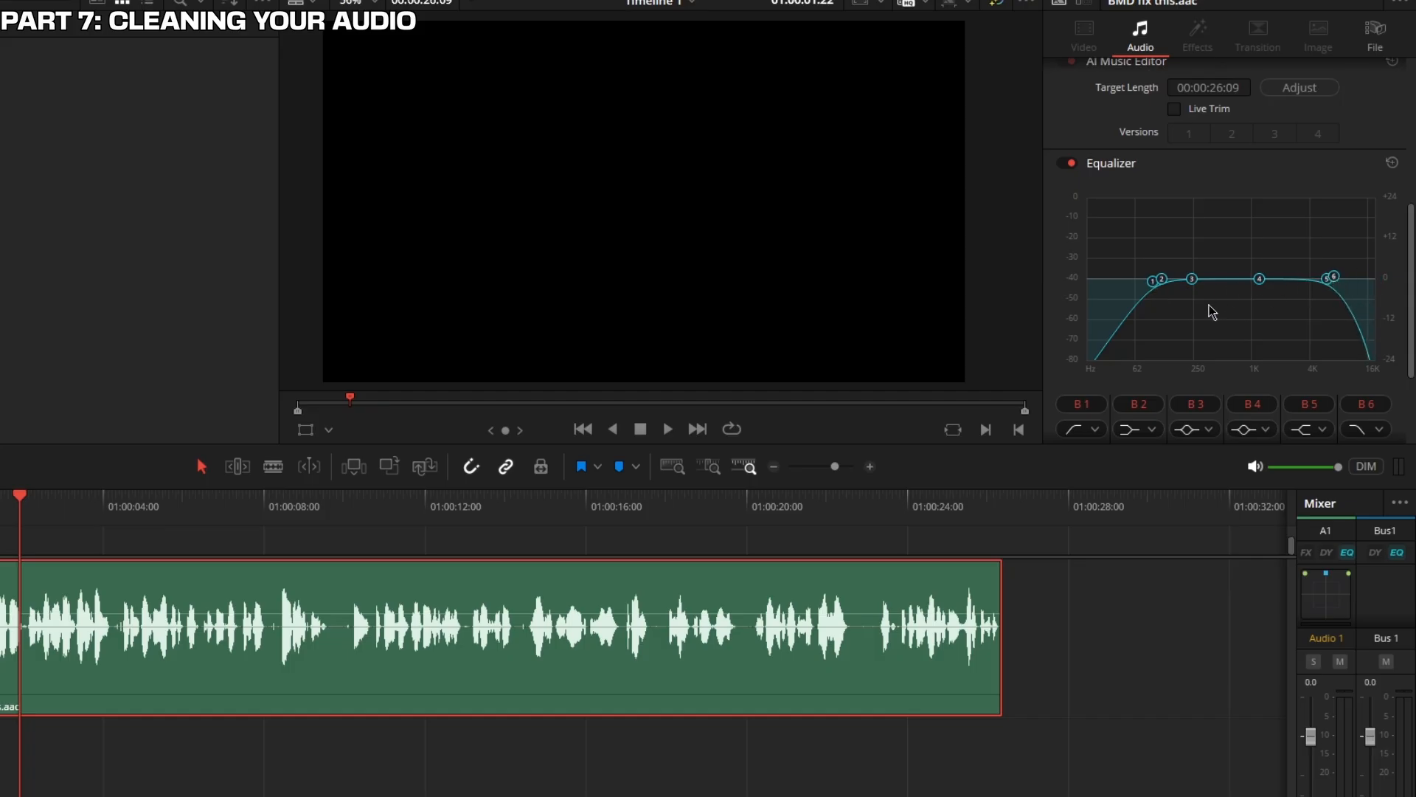
Boost equalizer band 3 by about 19.2 dB at 270 Hz and narrow its Q factor to 5.4
{"action": "left_click_drag", "start_coordinate": [1192, 280], "coordinate": [1197, 217]}
{"action": "scroll", "coordinate": [1188, 278], "scroll_direction": "down", "scroll_amount": 3}
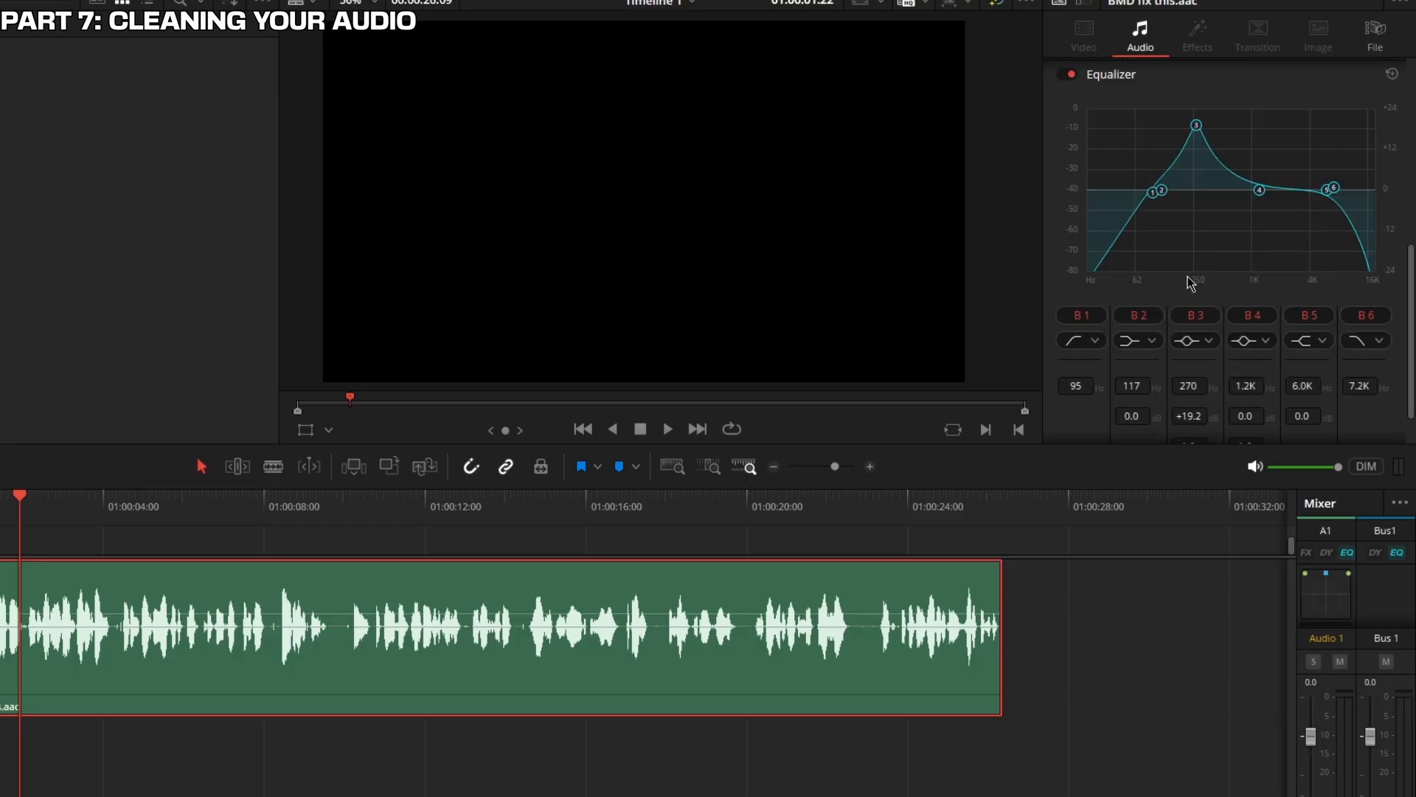
{"action": "left_click_drag", "start_coordinate": [1194, 404], "coordinate": [1213, 418]}
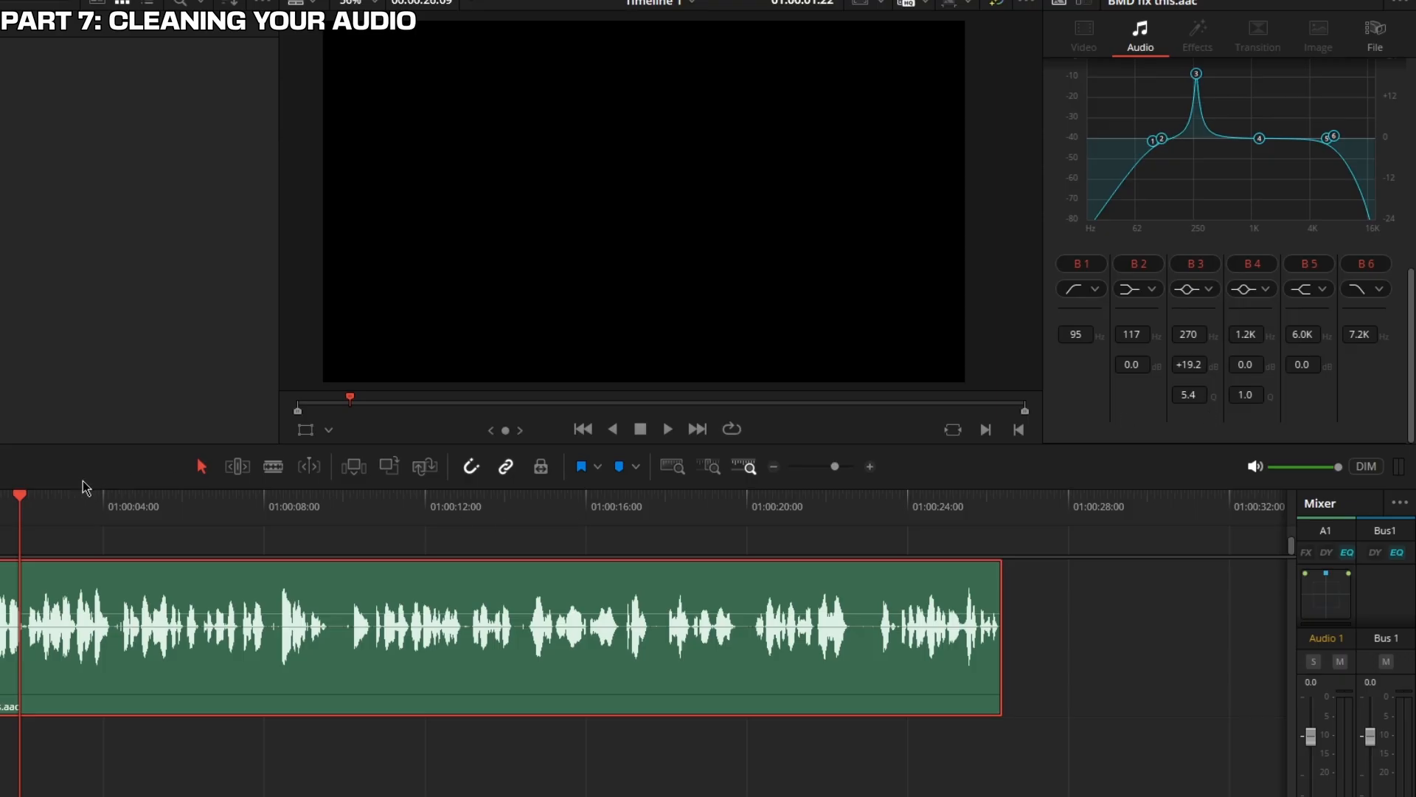
Sweep the boosted band 3 peak through the low mids during playback and settle it at 237 Hz
{"action": "scroll", "coordinate": [1170, 278], "scroll_direction": "up", "scroll_amount": 2}
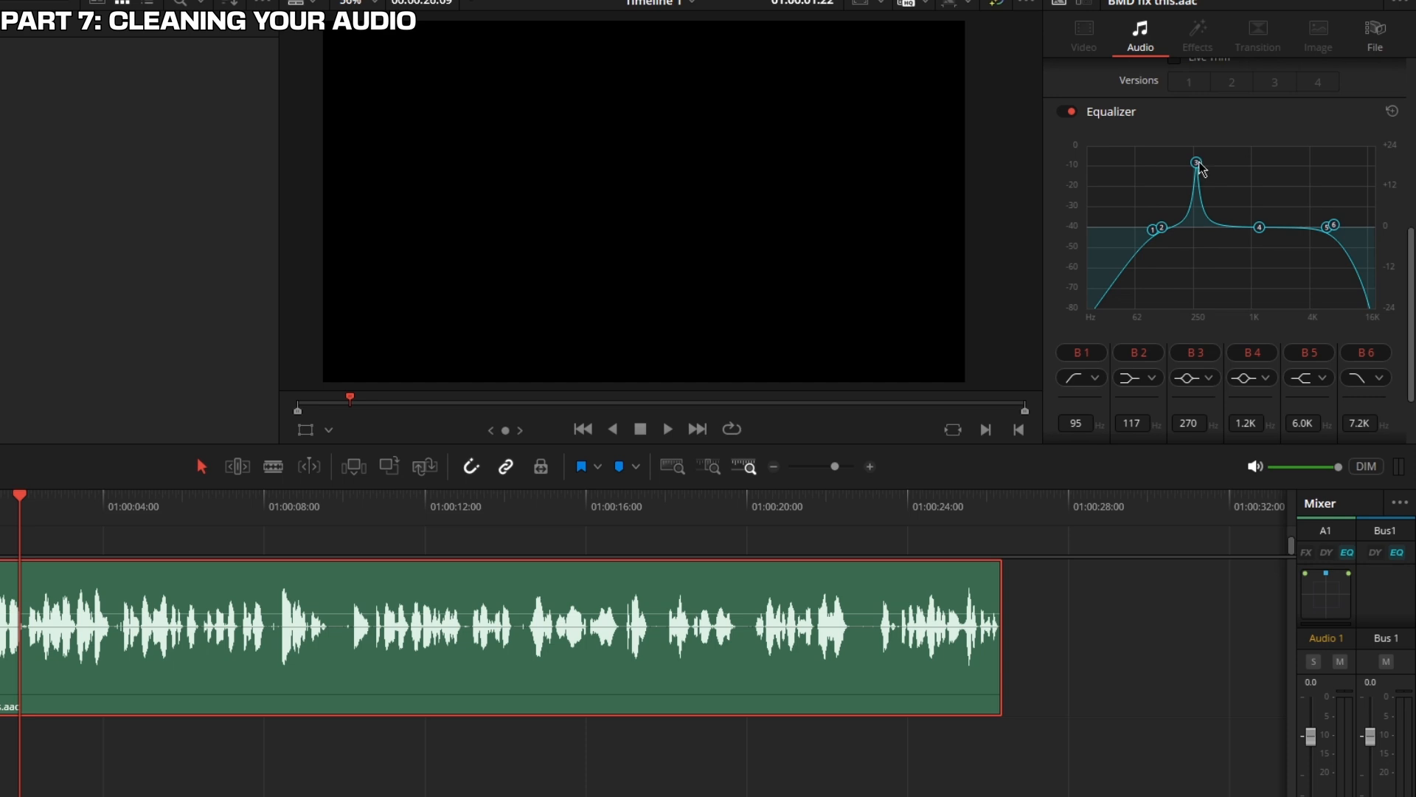
{"action": "left_click_drag", "start_coordinate": [1199, 165], "coordinate": [1213, 166]}
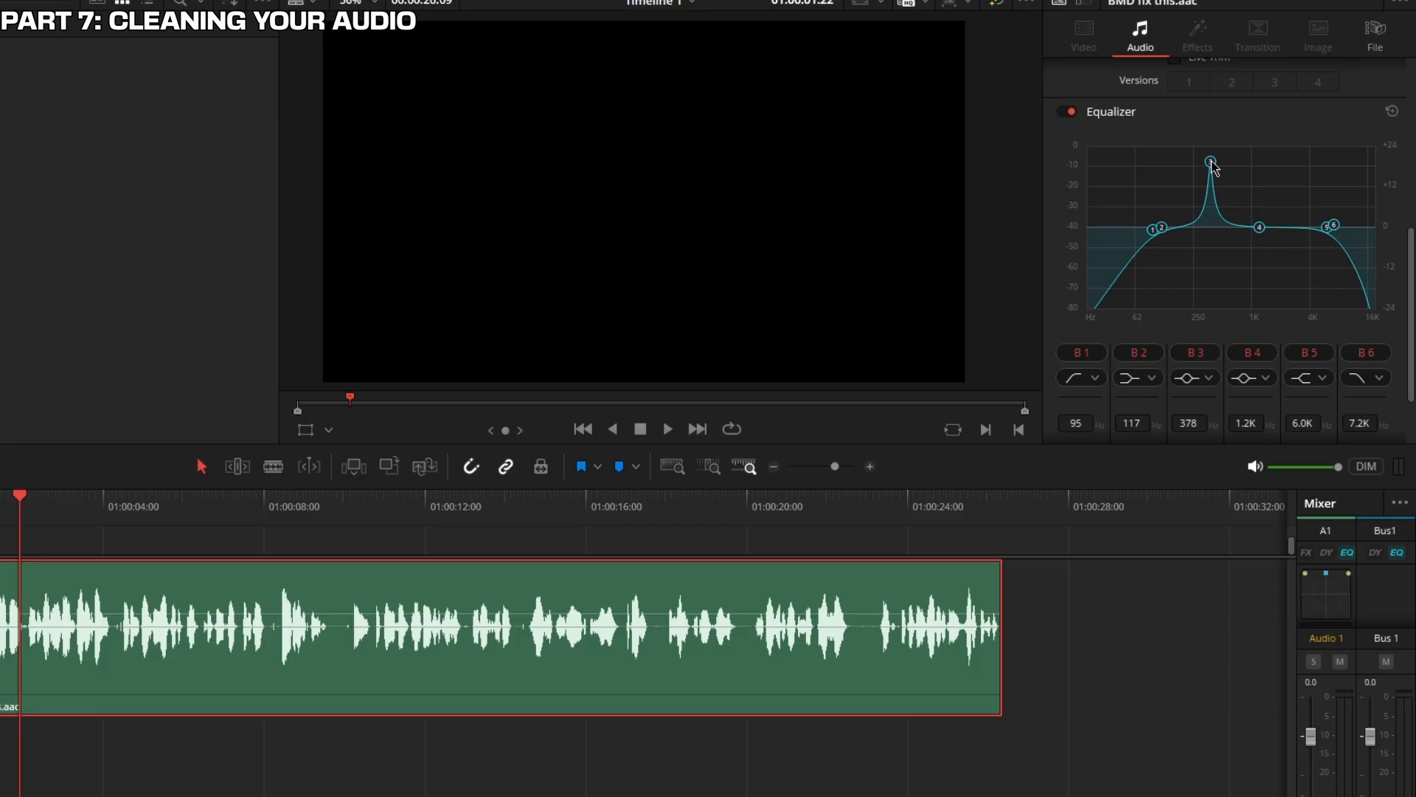
{"action": "left_click_drag", "start_coordinate": [1212, 165], "coordinate": [1215, 165]}
{"action": "key", "text": "space"}
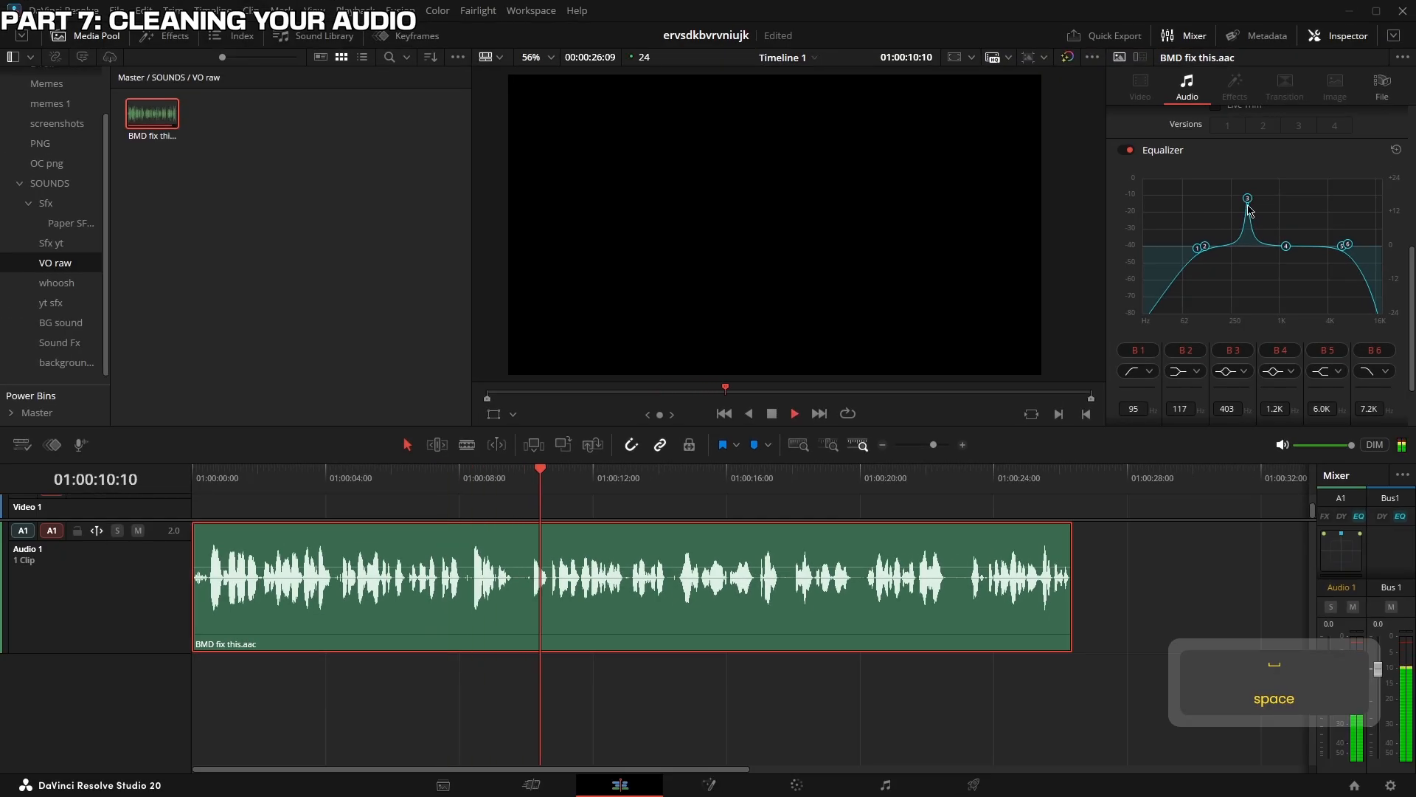
{"action": "mouse_move", "coordinate": [1247, 198]}
{"action": "left_mouse_down"}
{"action": "mouse_move", "coordinate": [1207, 191]}
{"action": "mouse_move", "coordinate": [1264, 191]}
{"action": "mouse_move", "coordinate": [1222, 186]}
{"action": "left_mouse_up"}
{"action": "key", "text": "space"}
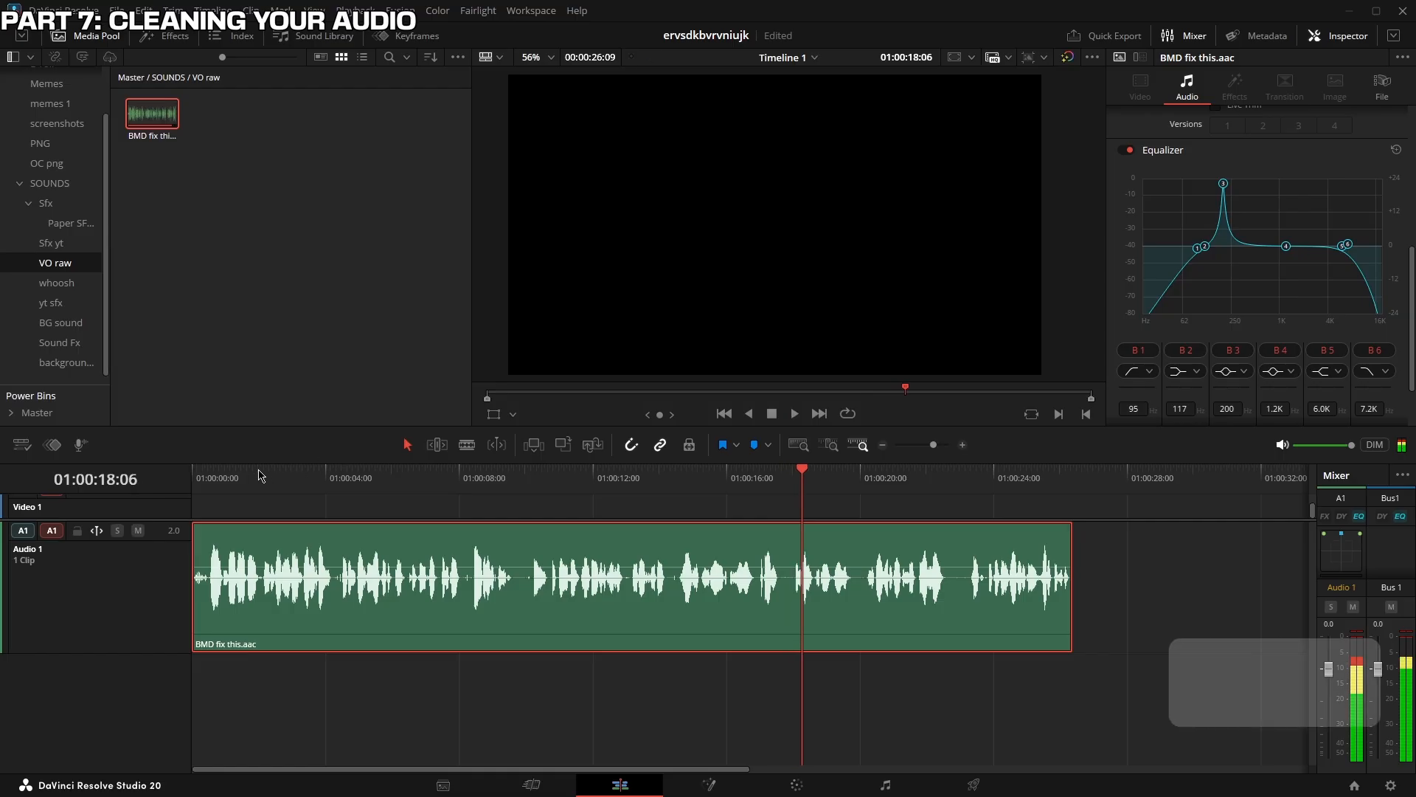
{"action": "left_click", "coordinate": [258, 475]}
{"action": "key", "text": "space"}
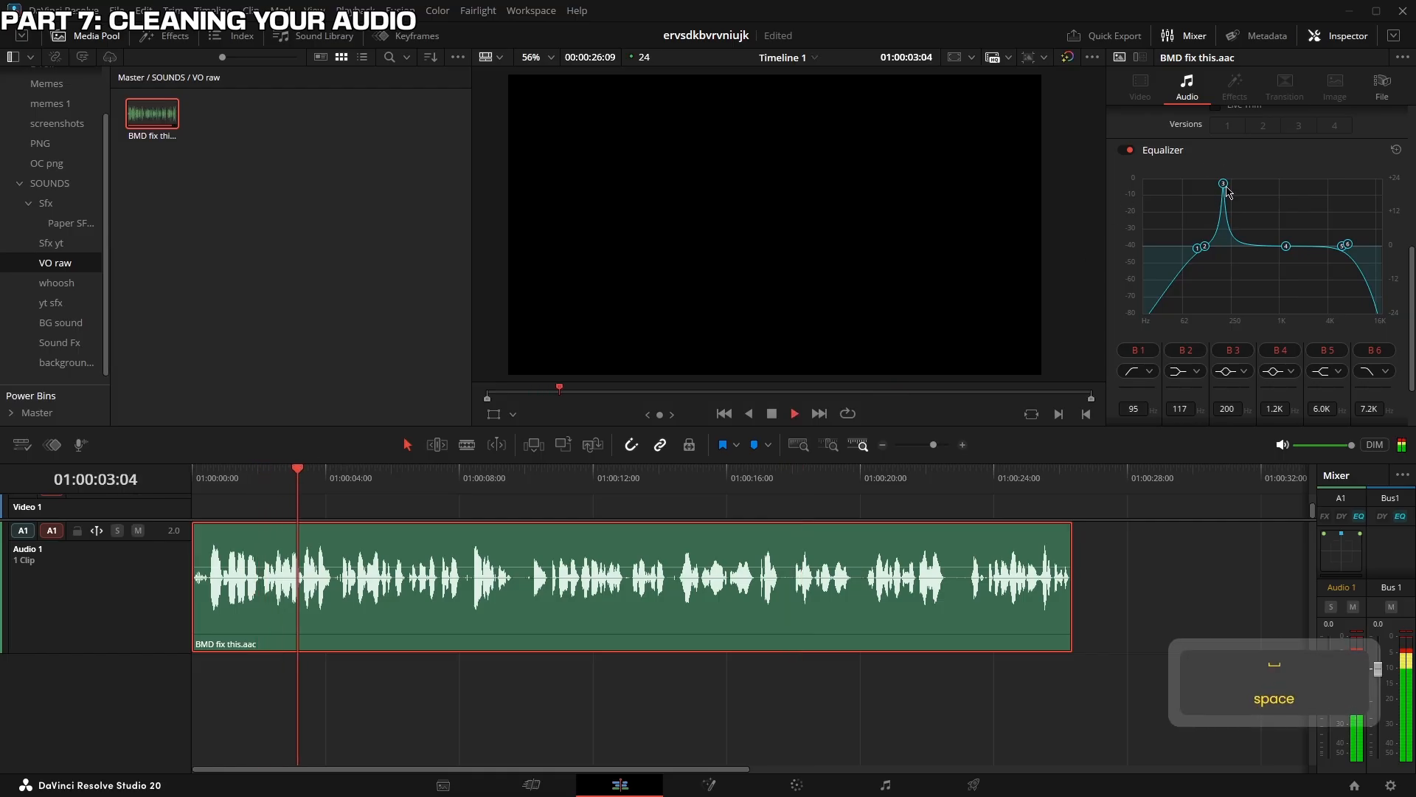
{"action": "mouse_move", "coordinate": [1224, 185]}
{"action": "left_mouse_down"}
{"action": "mouse_move", "coordinate": [1212, 186]}
{"action": "mouse_move", "coordinate": [1230, 187]}
{"action": "left_mouse_up"}
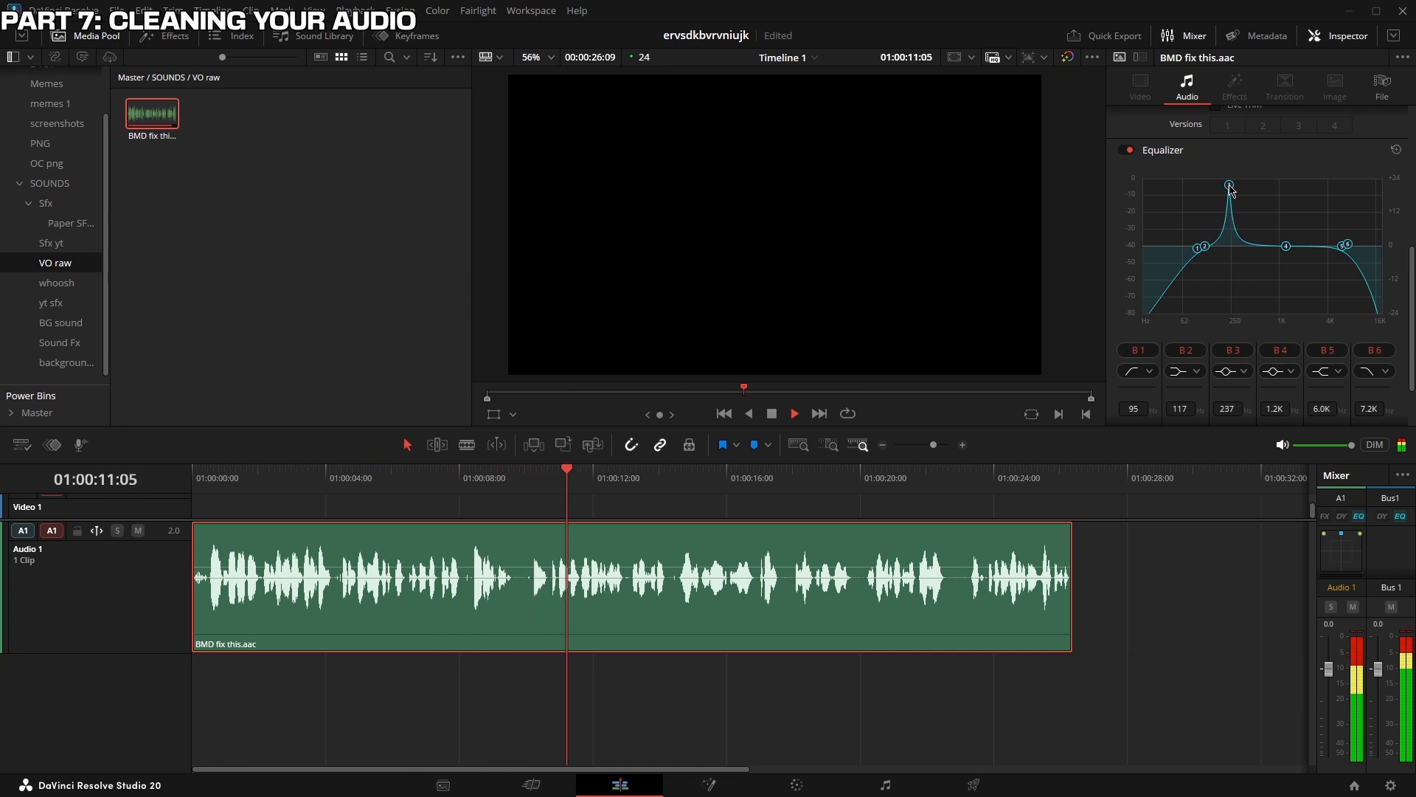
{"action": "key", "text": "space"}
Turn band 3 into a -16.5 dB cut with a Q factor of 4.5 and play the clip back to check it
{"action": "scroll", "coordinate": [1233, 271], "scroll_direction": "down", "scroll_amount": 2}
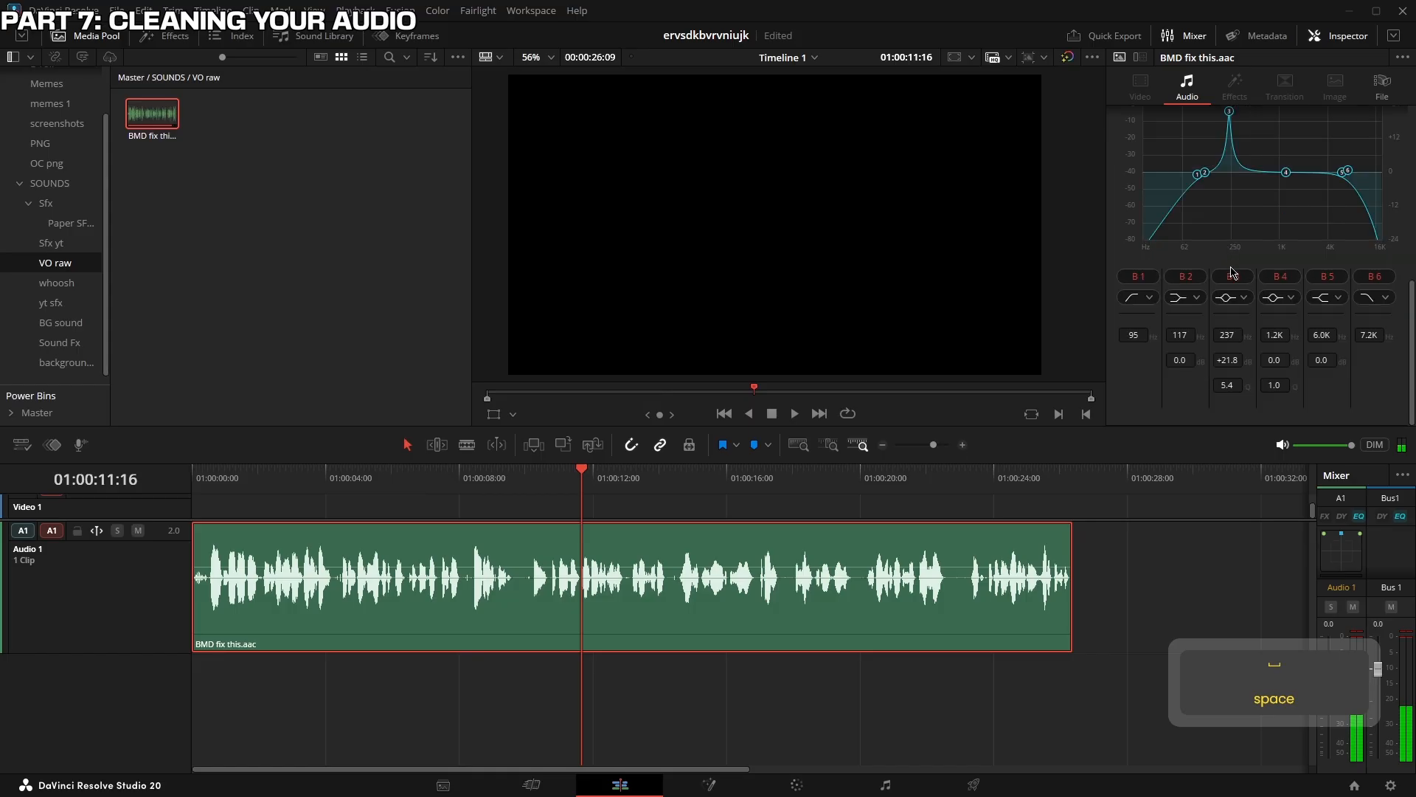
{"action": "left_click_drag", "start_coordinate": [1196, 352], "coordinate": [1051, 359]}
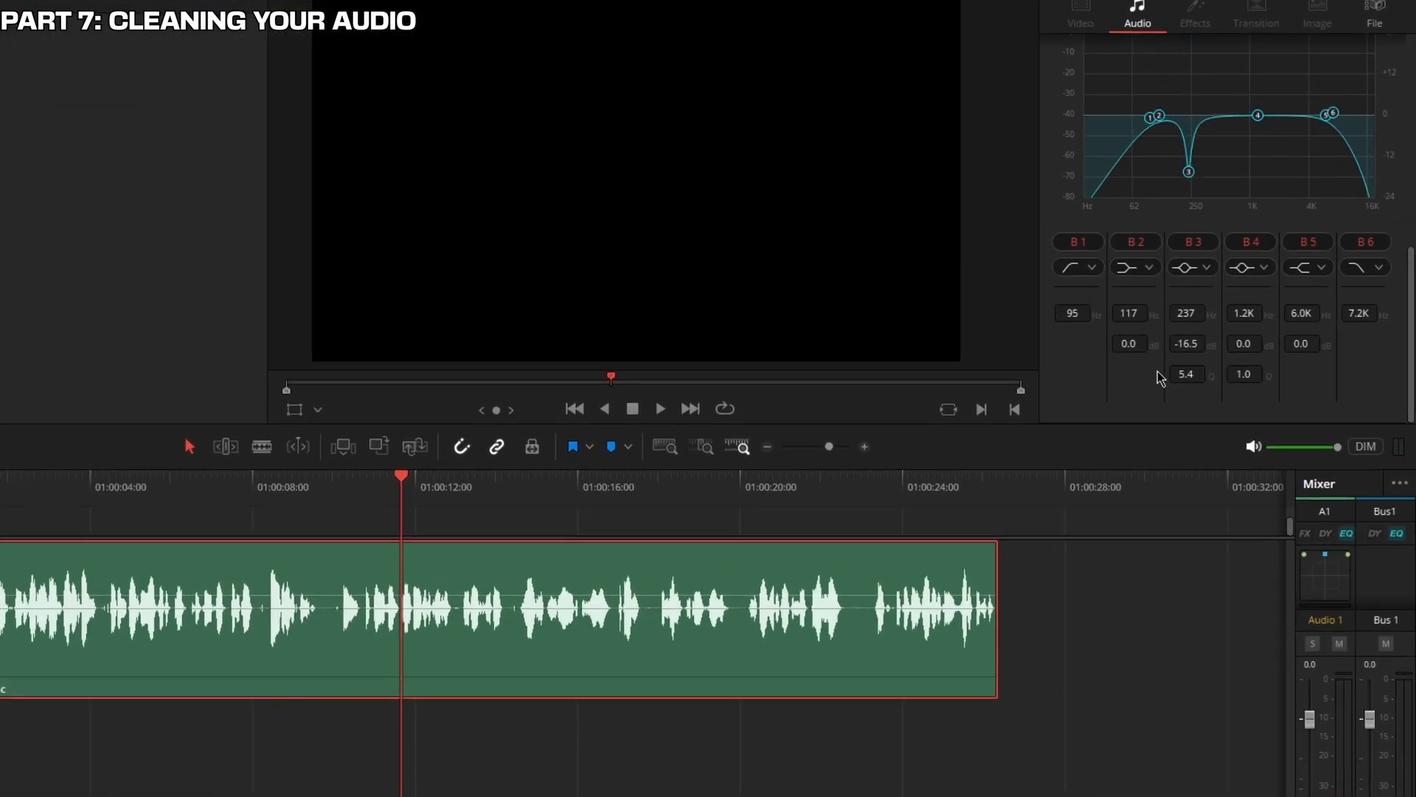
{"action": "left_click_drag", "start_coordinate": [1182, 378], "coordinate": [1166, 333]}
{"action": "left_click", "coordinate": [23, 491]}
{"action": "key", "text": "space"}
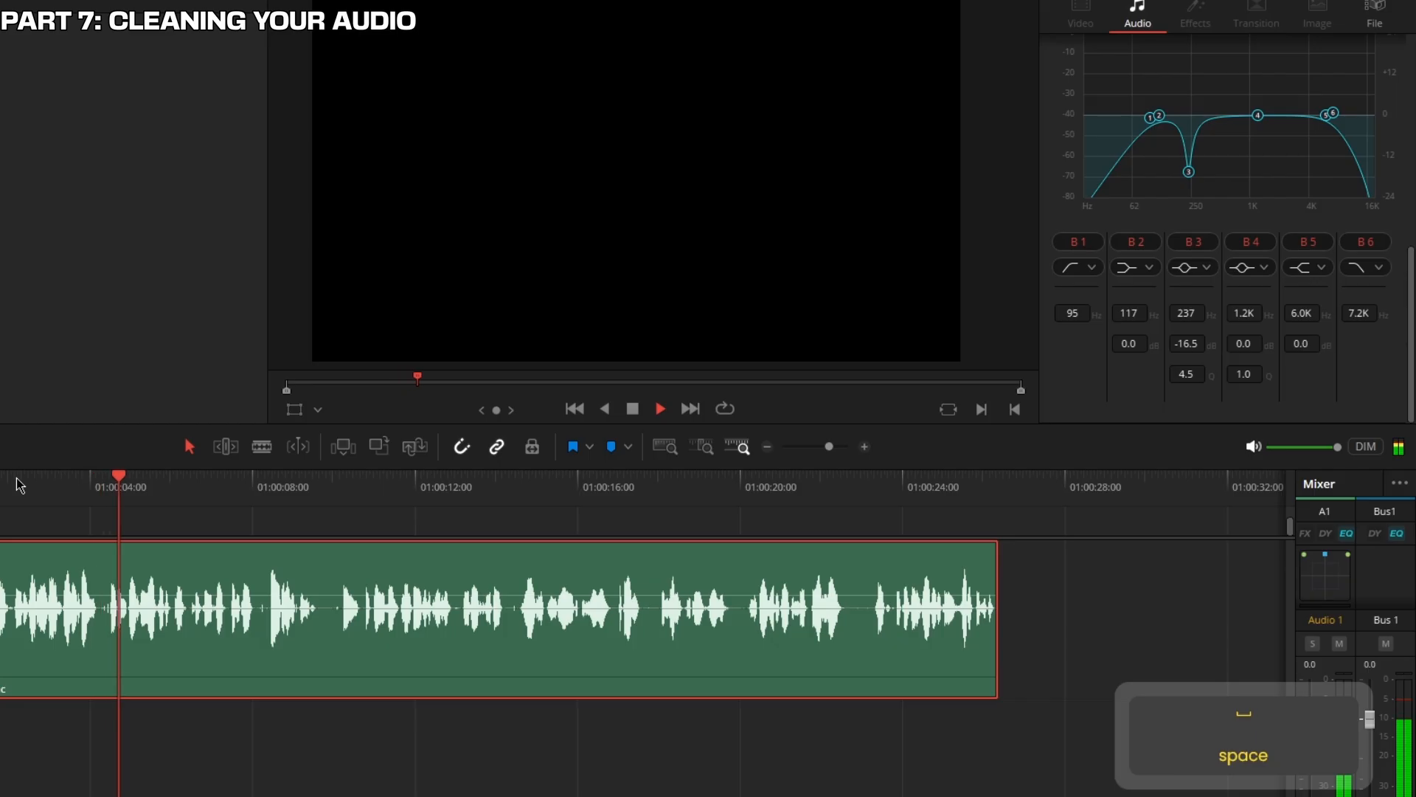
{"action": "key", "text": "space"}
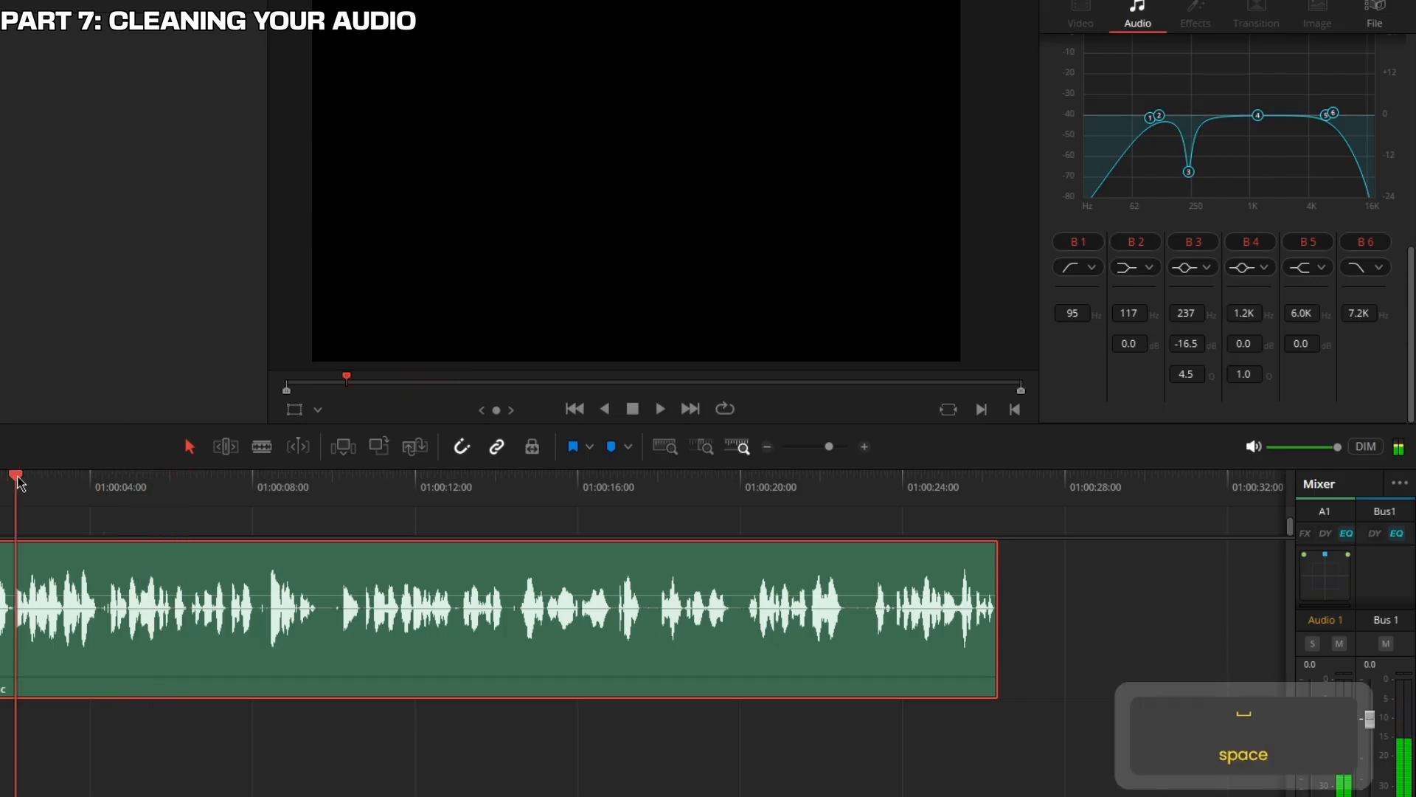
Boost equalizer band 4 by about 21 dB near 1.3 kHz and narrow its Q factor to 5.2
{"action": "scroll", "coordinate": [1210, 222], "scroll_direction": "up", "scroll_amount": 3}
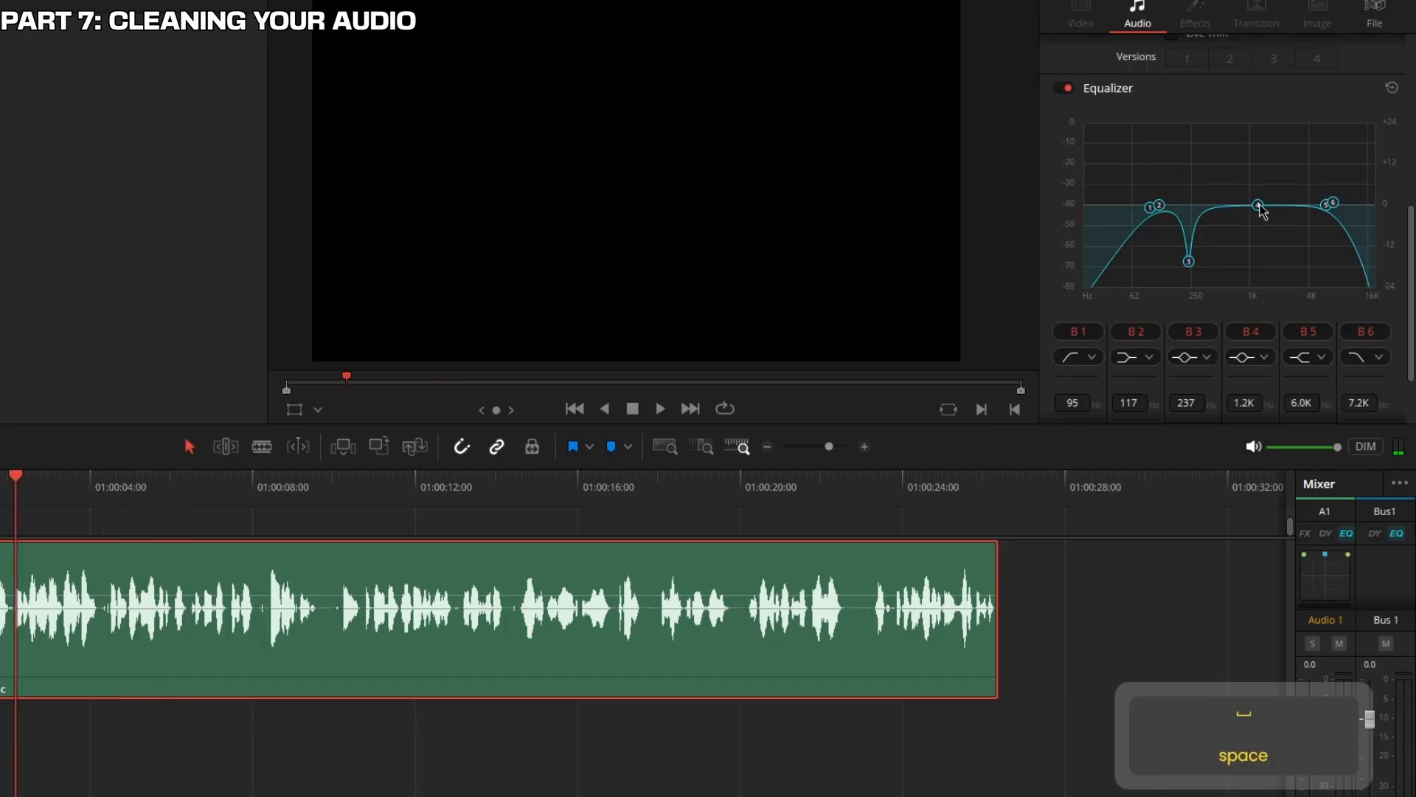
{"action": "left_click_drag", "start_coordinate": [1256, 206], "coordinate": [1261, 134]}
{"action": "scroll", "coordinate": [1245, 203], "scroll_direction": "down", "scroll_amount": 2}
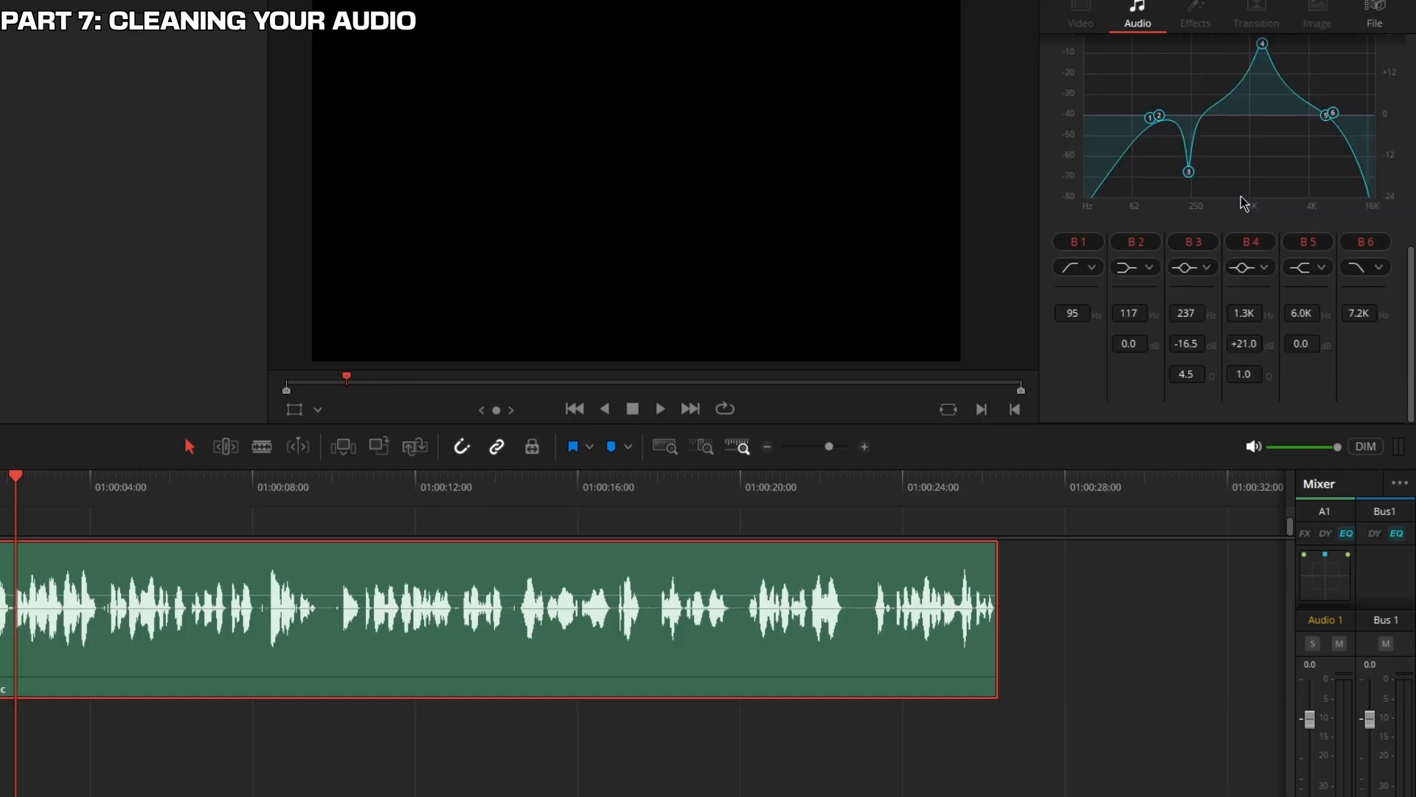
{"action": "mouse_move", "coordinate": [1254, 343]}
{"action": "left_mouse_down"}
{"action": "mouse_move", "coordinate": [1231, 343]}
{"action": "mouse_move", "coordinate": [1260, 347]}
{"action": "mouse_move", "coordinate": [1246, 316]}
{"action": "left_mouse_up"}
{"action": "left_click_drag", "start_coordinate": [1247, 374], "coordinate": [1276, 385]}
{"action": "scroll", "coordinate": [1225, 295], "scroll_direction": "up", "scroll_amount": 2}
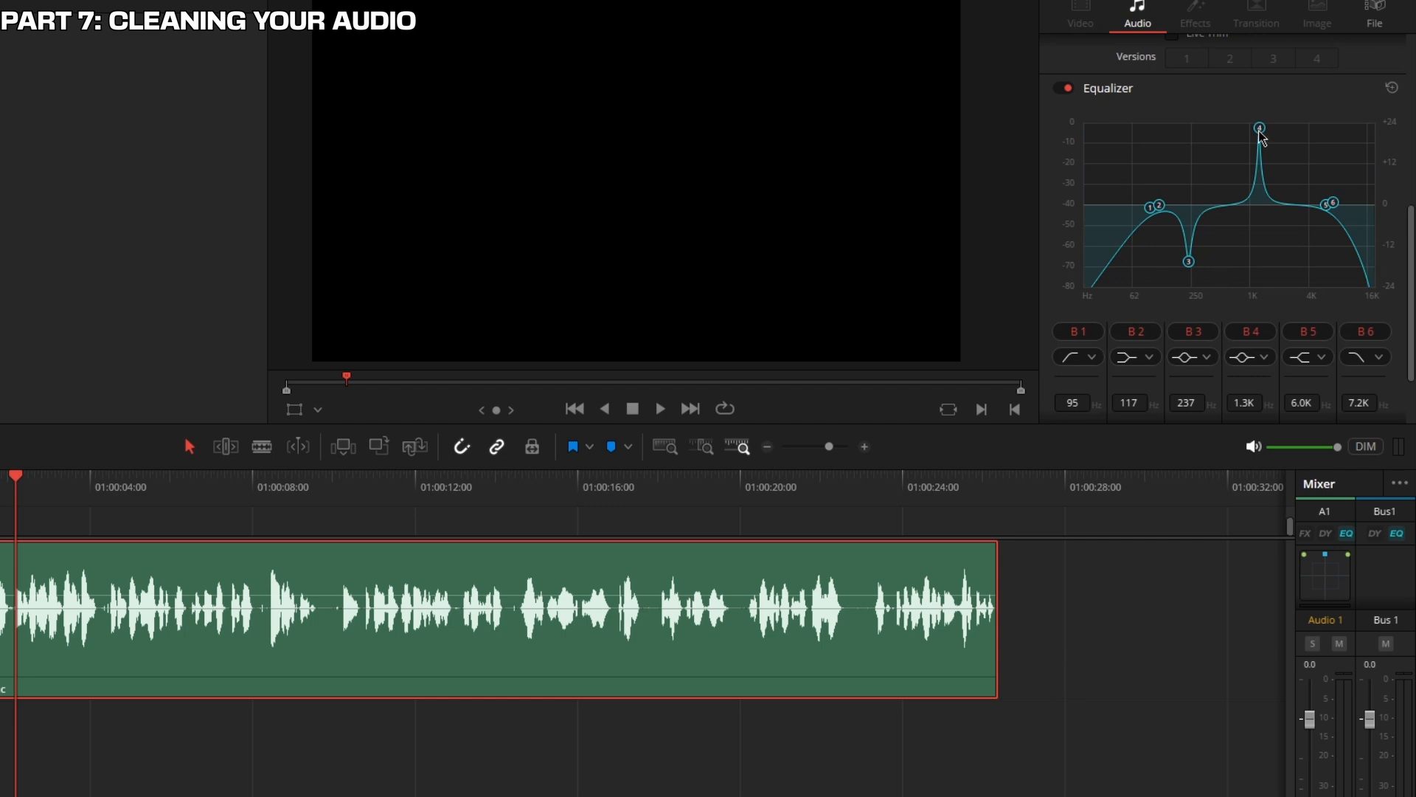
Sweep the boosted band 4 peak during playback and settle it at 846 Hz
{"action": "key", "text": "space"}
{"action": "left_click_drag", "start_coordinate": [1260, 133], "coordinate": [1244, 137]}
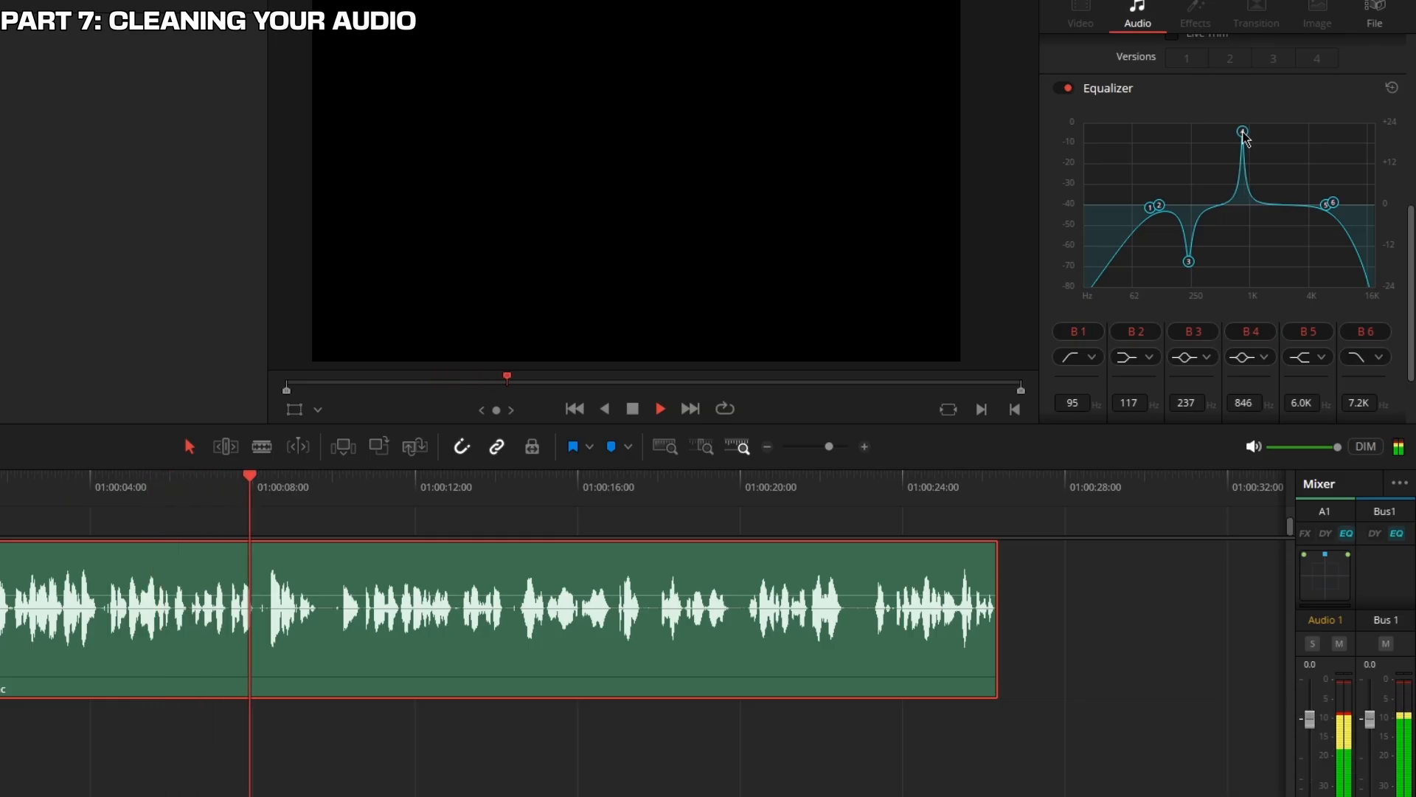
{"action": "key", "text": "space"}
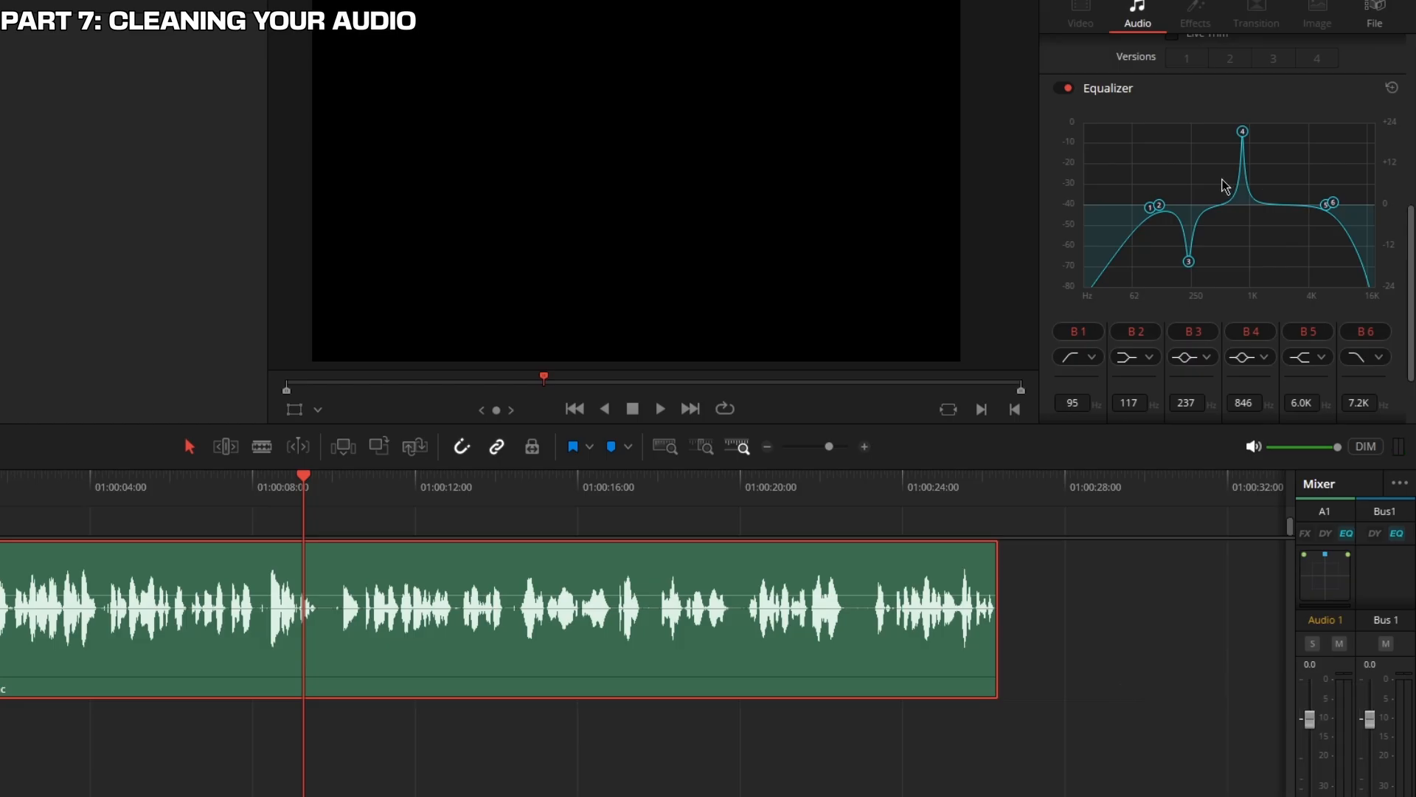
Turn band 4 into a -16.7 dB cut and return the playhead to 01:00:01:23
{"action": "scroll", "coordinate": [1225, 185], "scroll_direction": "down", "scroll_amount": 3}
{"action": "left_click_drag", "start_coordinate": [1258, 347], "coordinate": [1233, 376]}
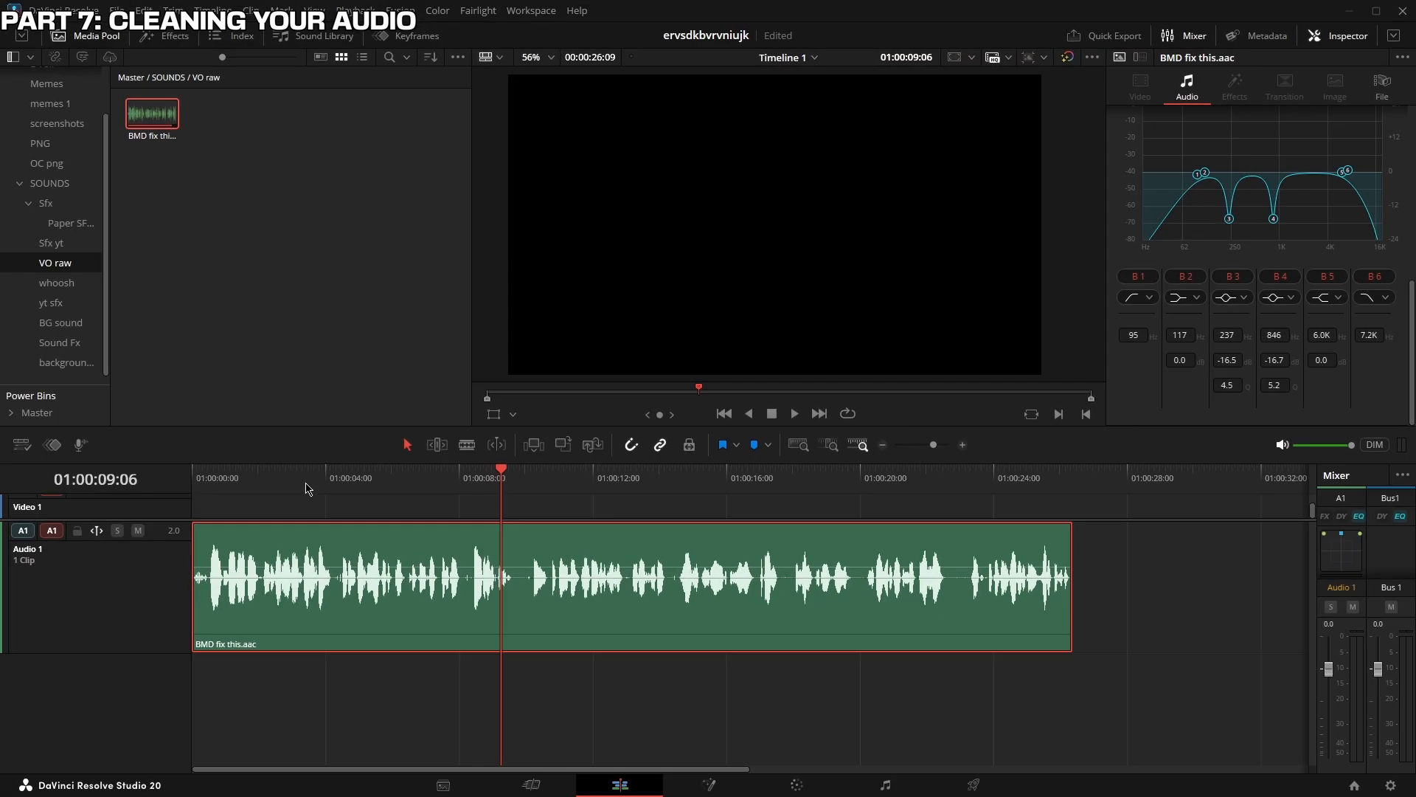
{"action": "left_click", "coordinate": [258, 480]}
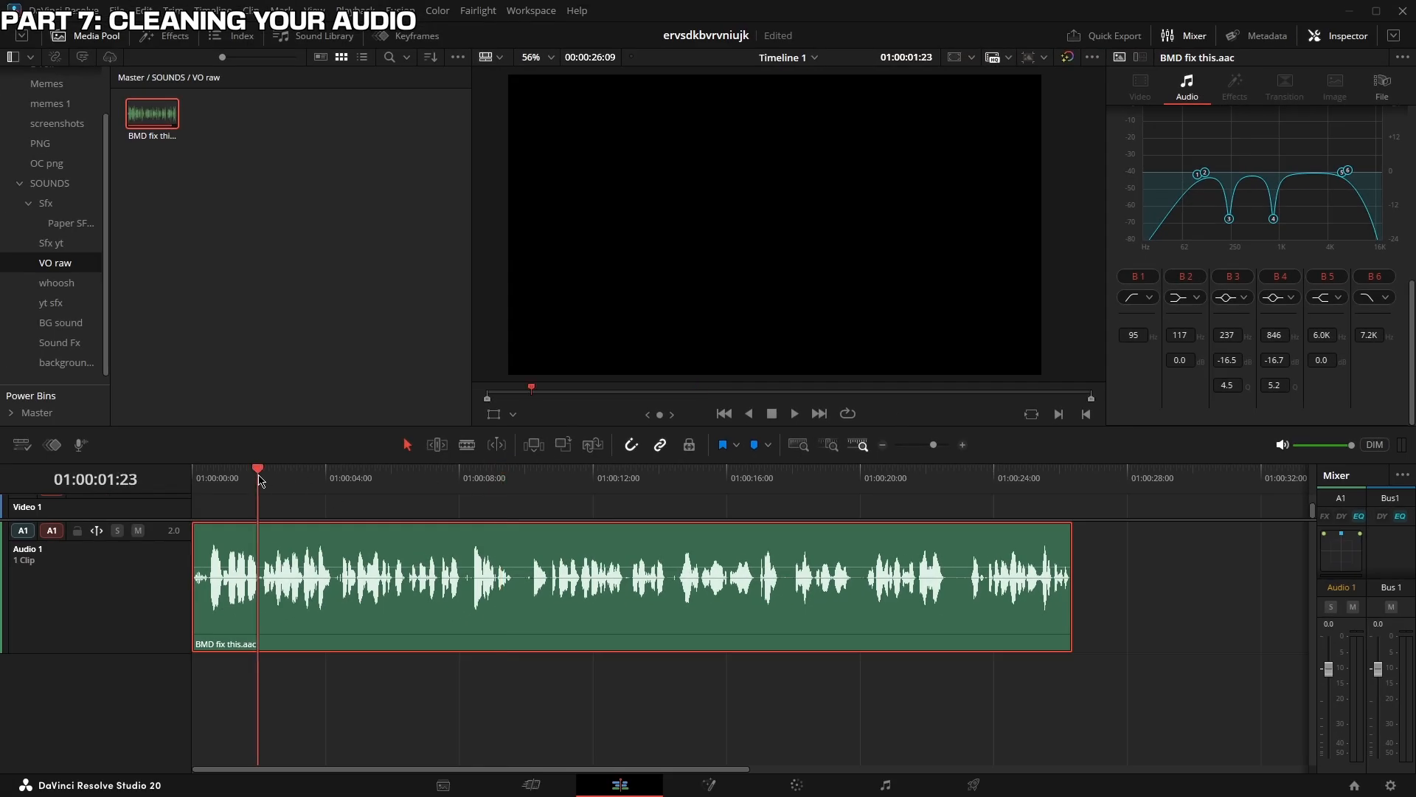
Compare the voice-over playback with the clip's Equalizer active, bypassed and active again
{"action": "key", "text": "space"}
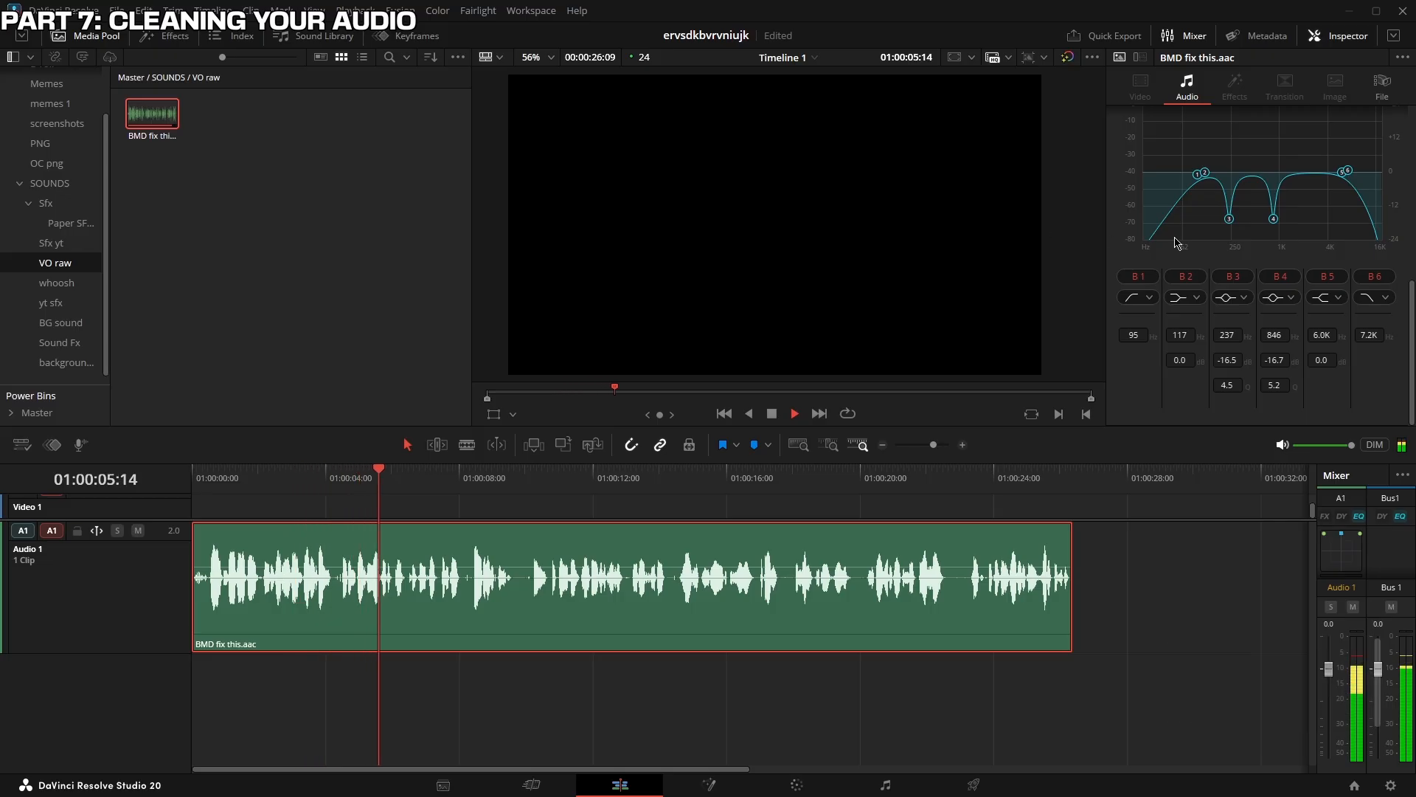
{"action": "key", "text": "space"}
{"action": "scroll", "coordinate": [1174, 245], "scroll_direction": "up", "scroll_amount": 4}
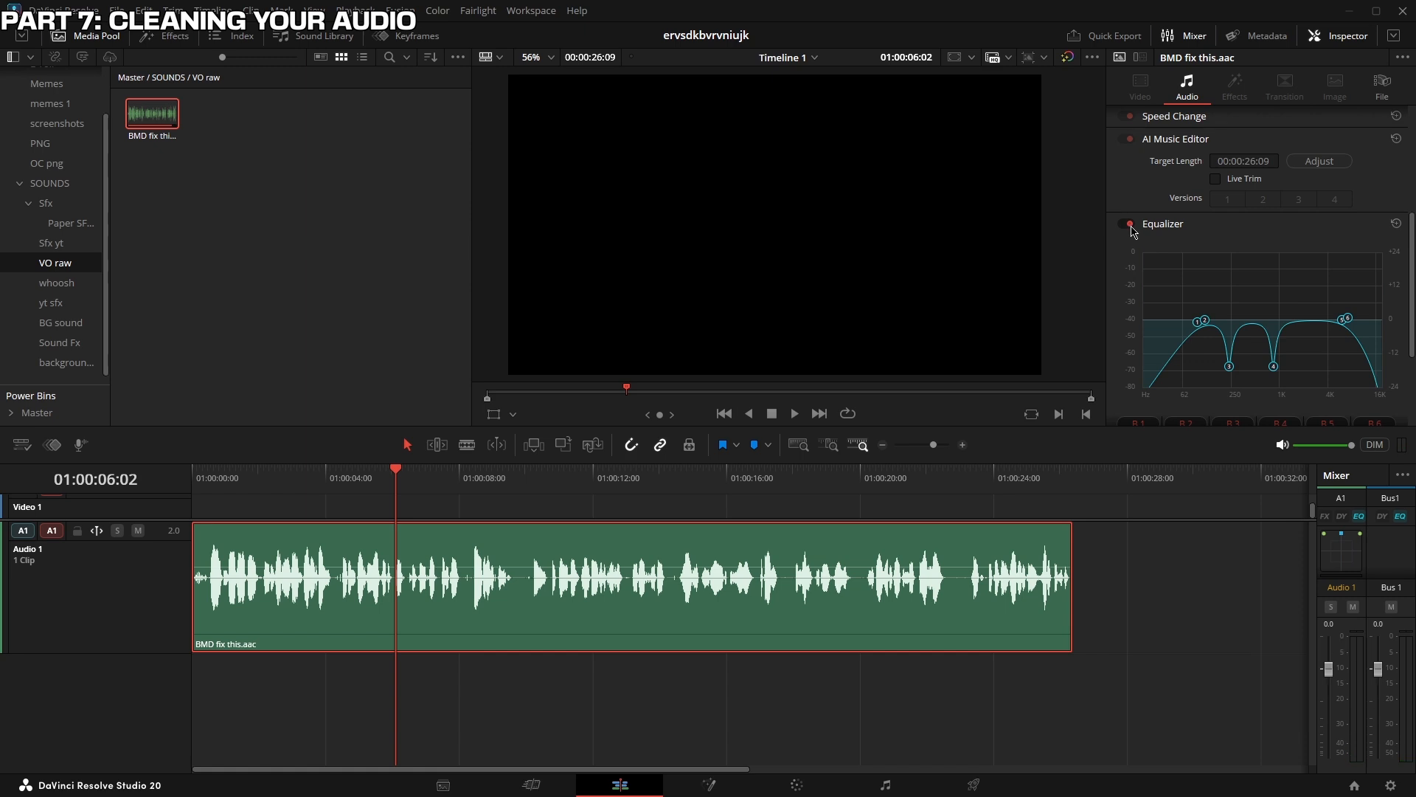
{"action": "left_click", "coordinate": [1129, 223]}
{"action": "left_click", "coordinate": [298, 482]}
{"action": "key", "text": "space"}
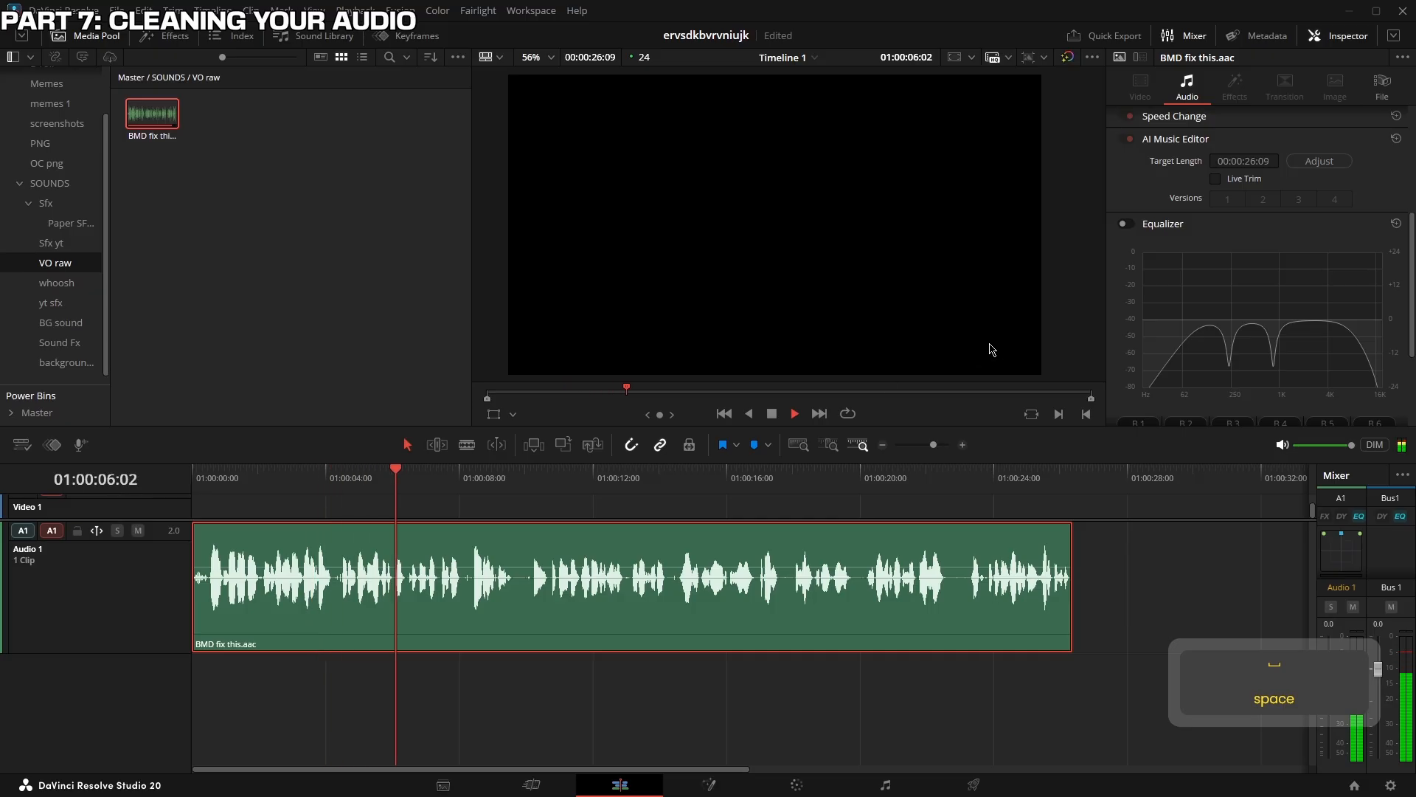
{"action": "key", "text": "space"}
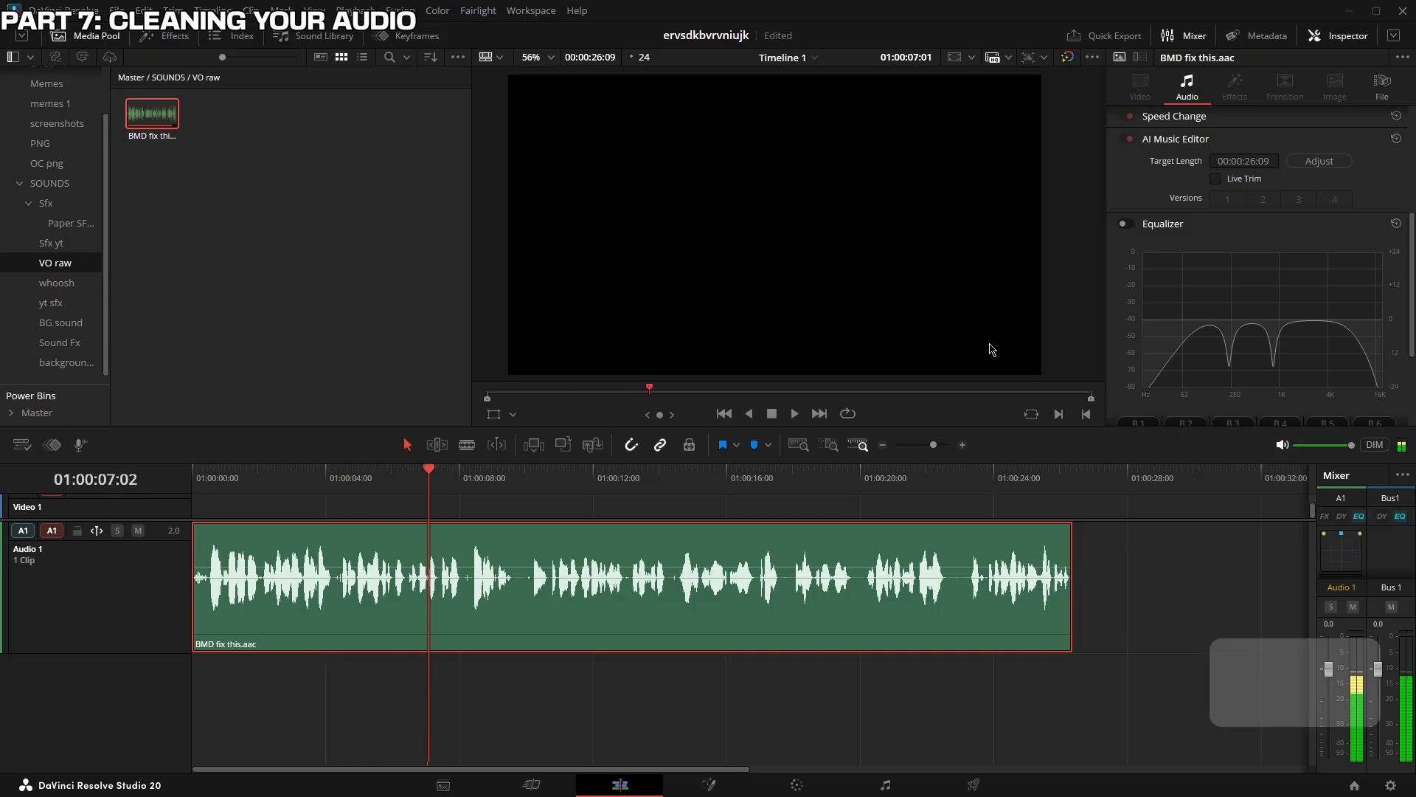
{"action": "left_click", "coordinate": [1123, 225]}
{"action": "left_click", "coordinate": [295, 488]}
{"action": "key", "text": "space"}
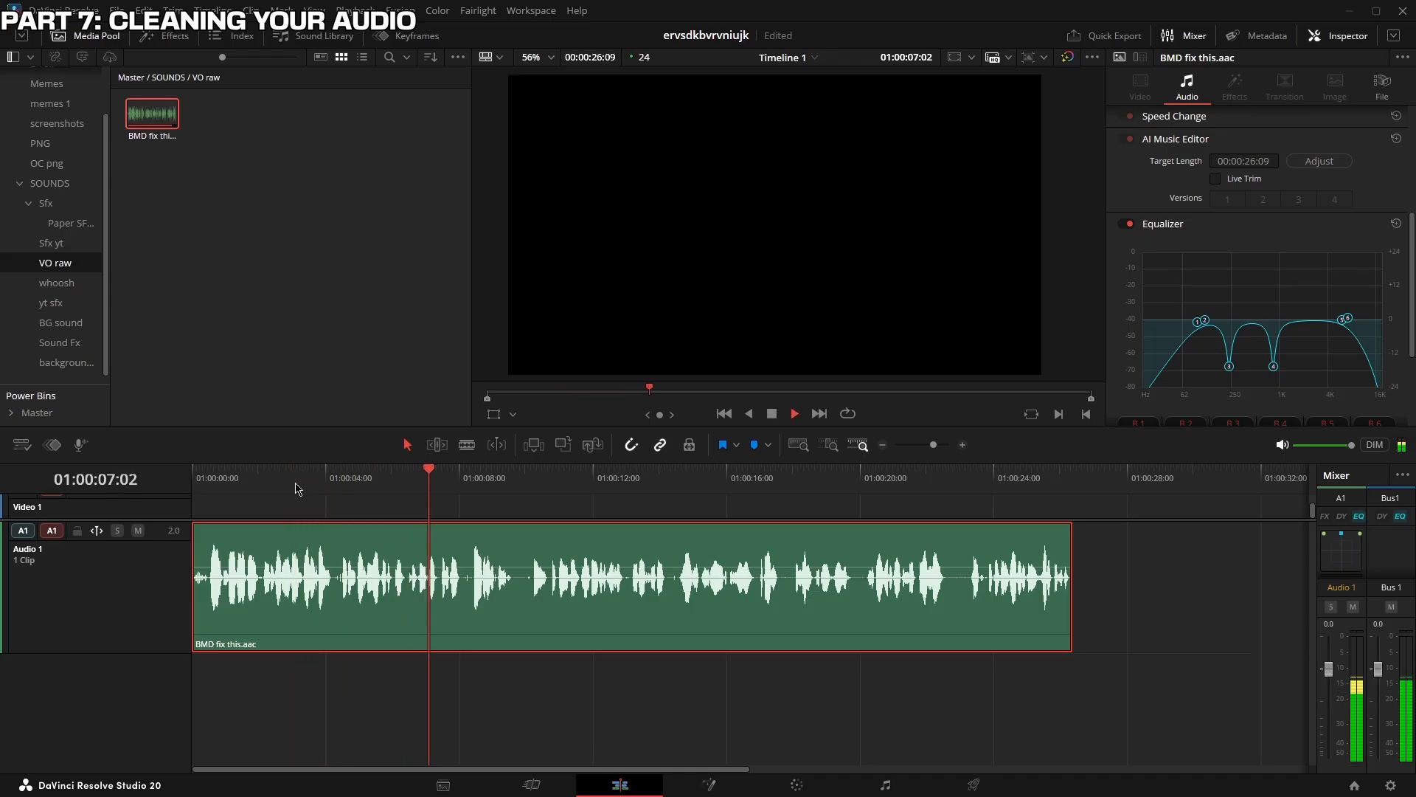
{"action": "key", "text": "space"}
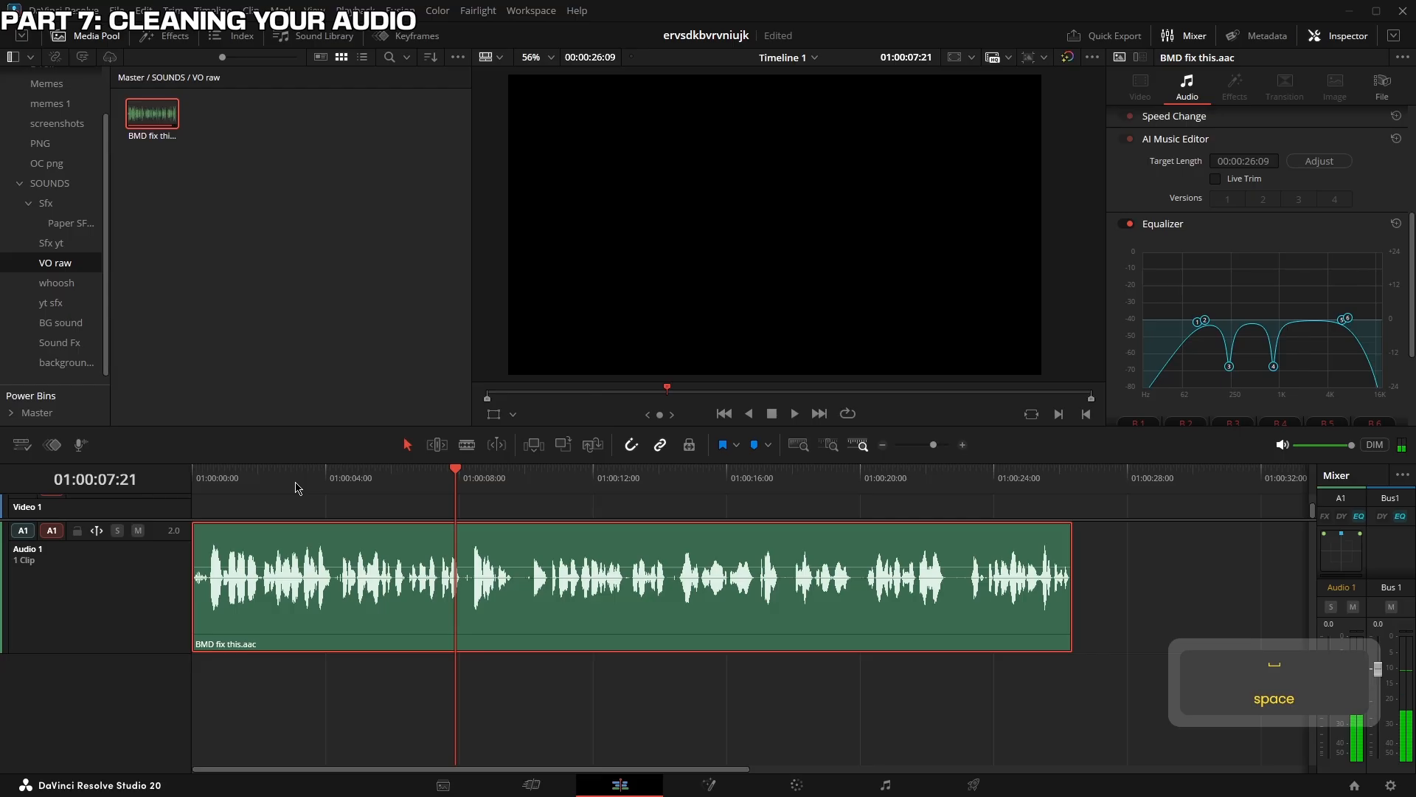
Examine the Fairlight audio effects in the effects library, including Dialogue Processor, De-Hummer and Noise Reduction
{"action": "left_click", "coordinate": [167, 36]}
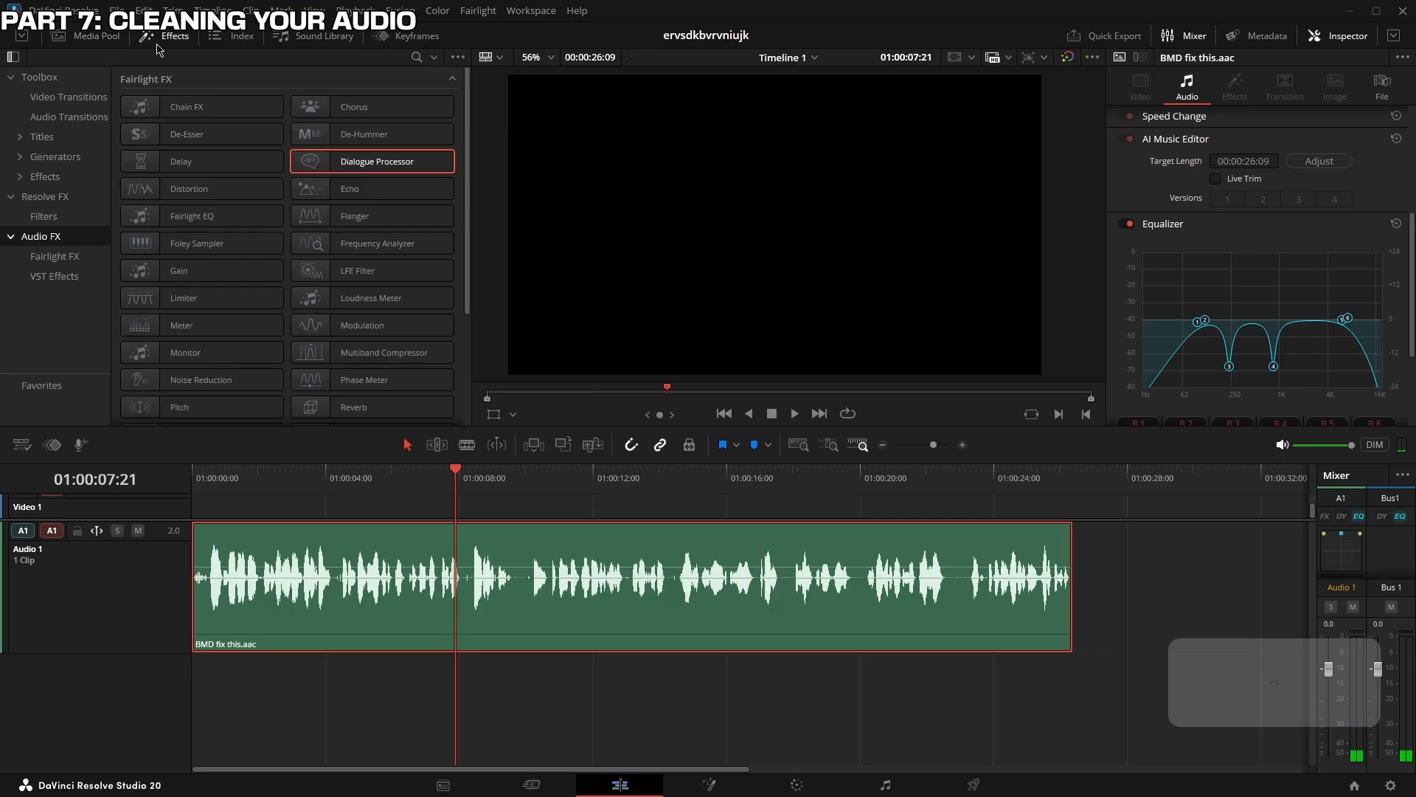
{"action": "mouse_move", "coordinate": [409, 166]}
{"action": "left_mouse_down"}
{"action": "mouse_move", "coordinate": [422, 224]}
{"action": "mouse_move", "coordinate": [391, 162]}
{"action": "left_mouse_up"}
{"action": "left_click", "coordinate": [373, 143]}
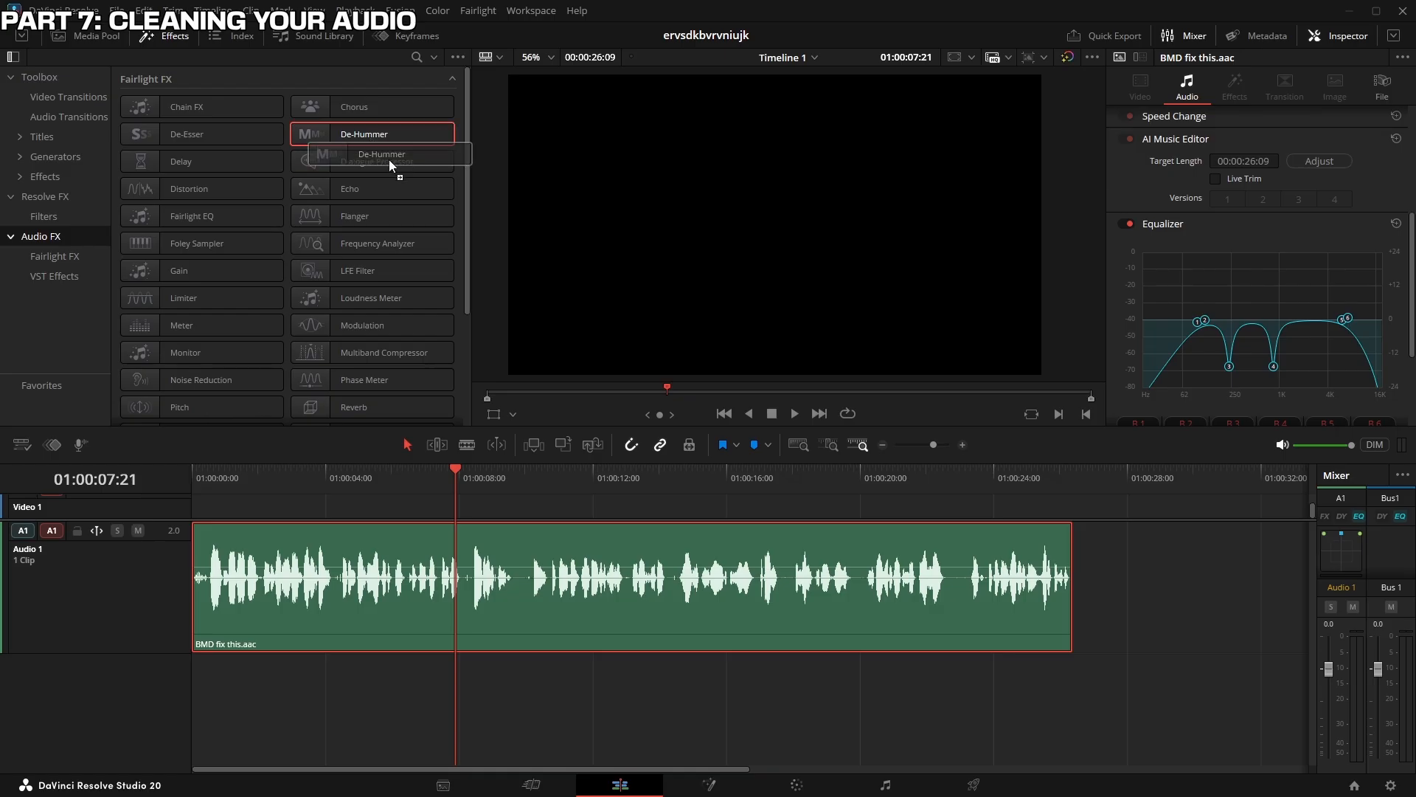
{"action": "left_click_drag", "start_coordinate": [218, 135], "coordinate": [231, 185]}
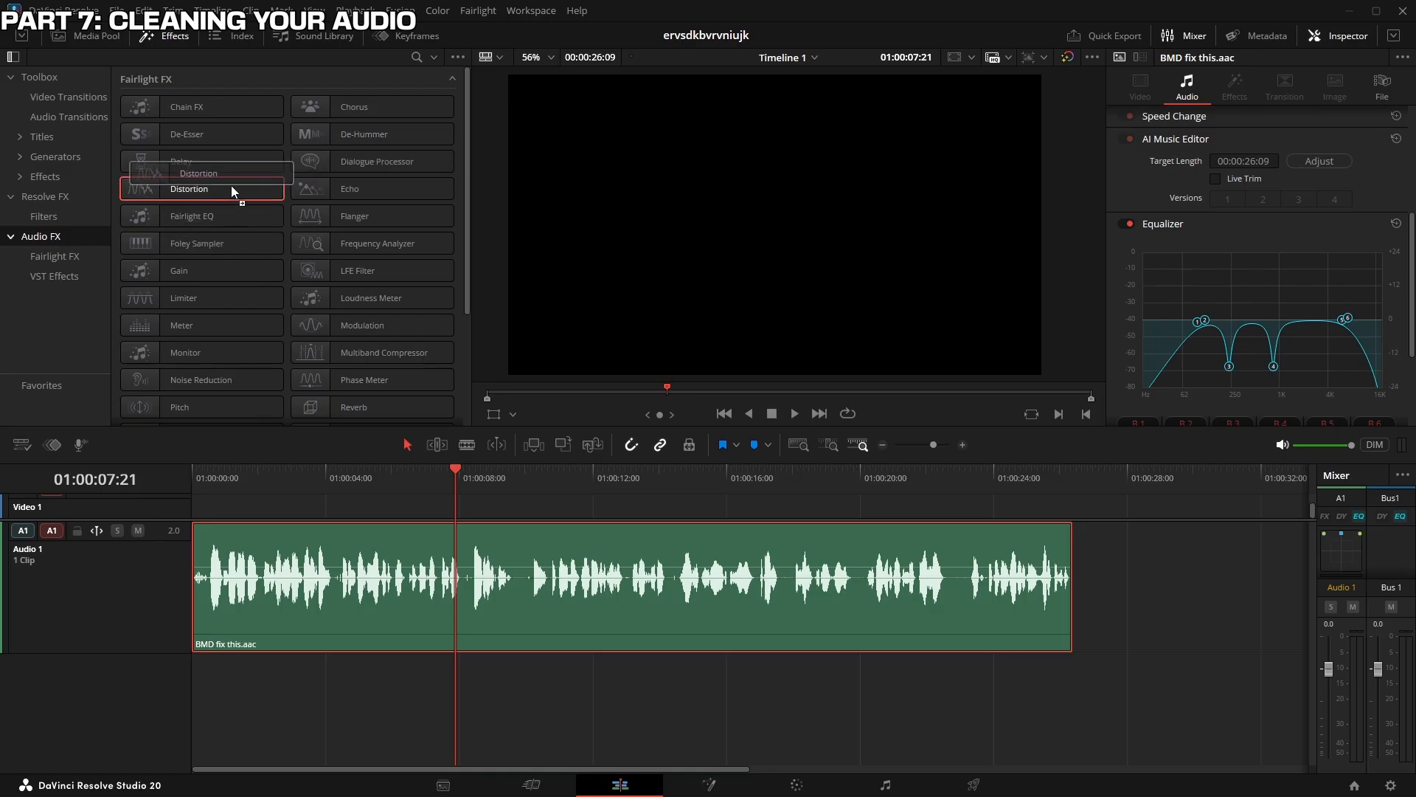
{"action": "mouse_move", "coordinate": [213, 376]}
{"action": "left_mouse_down"}
{"action": "mouse_move", "coordinate": [520, 563]}
{"action": "mouse_move", "coordinate": [429, 528]}
{"action": "mouse_move", "coordinate": [296, 406]}
{"action": "mouse_move", "coordinate": [239, 380]}
{"action": "left_mouse_up"}
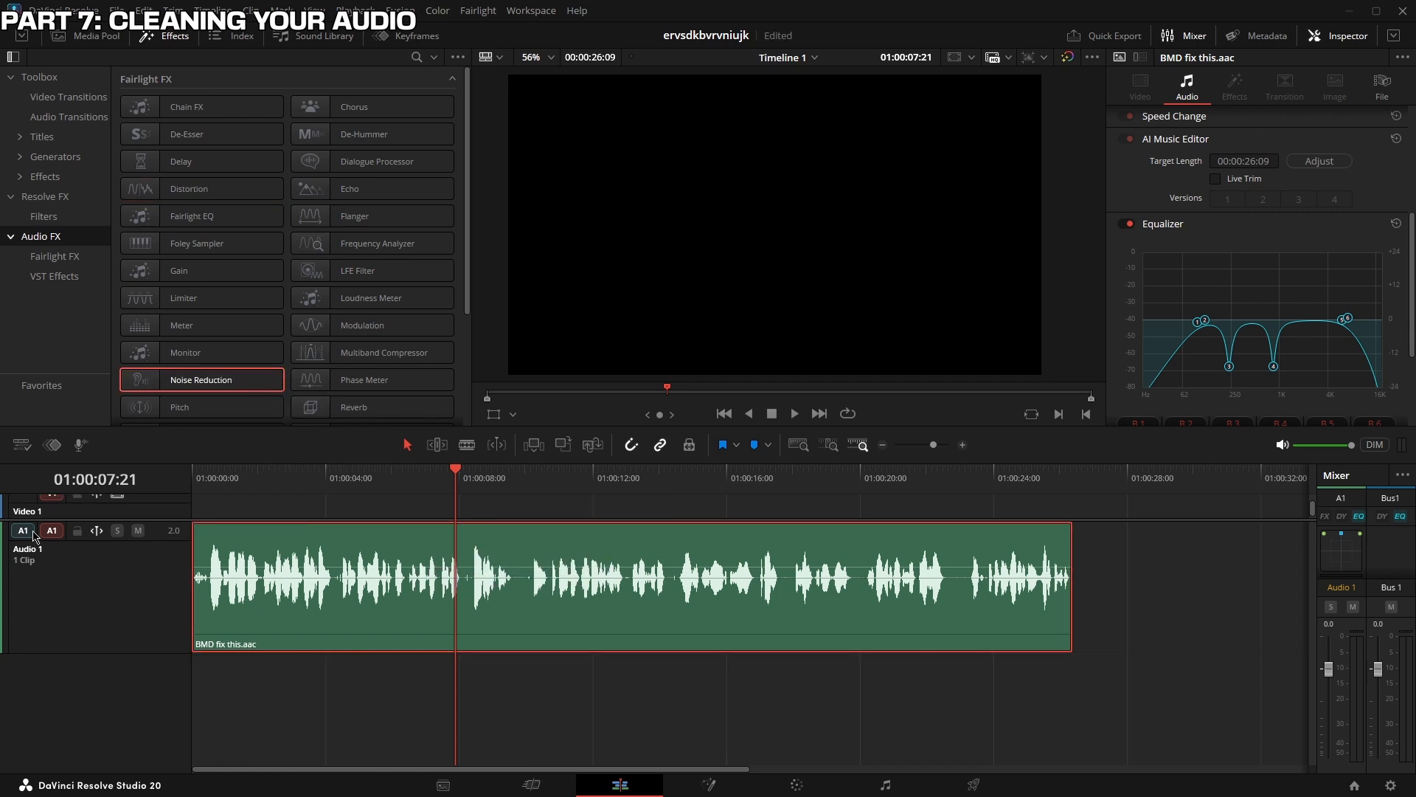
Reduce the Audio 1 track height and browse the Memes and B-roll bins in the media pool
{"action": "scroll", "coordinate": [388, 628], "scroll_direction": "down", "scroll_amount": 6}
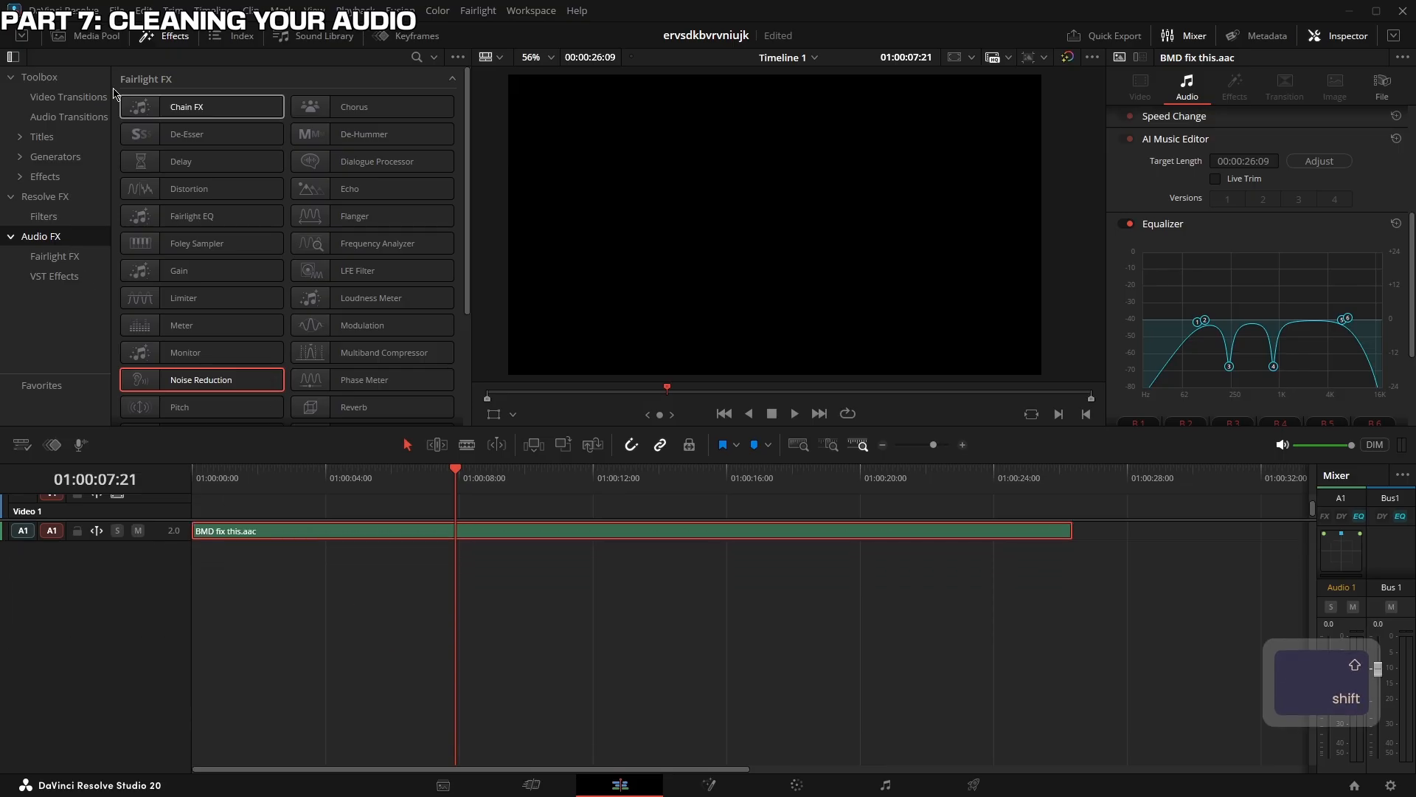
{"action": "left_click", "coordinate": [84, 36]}
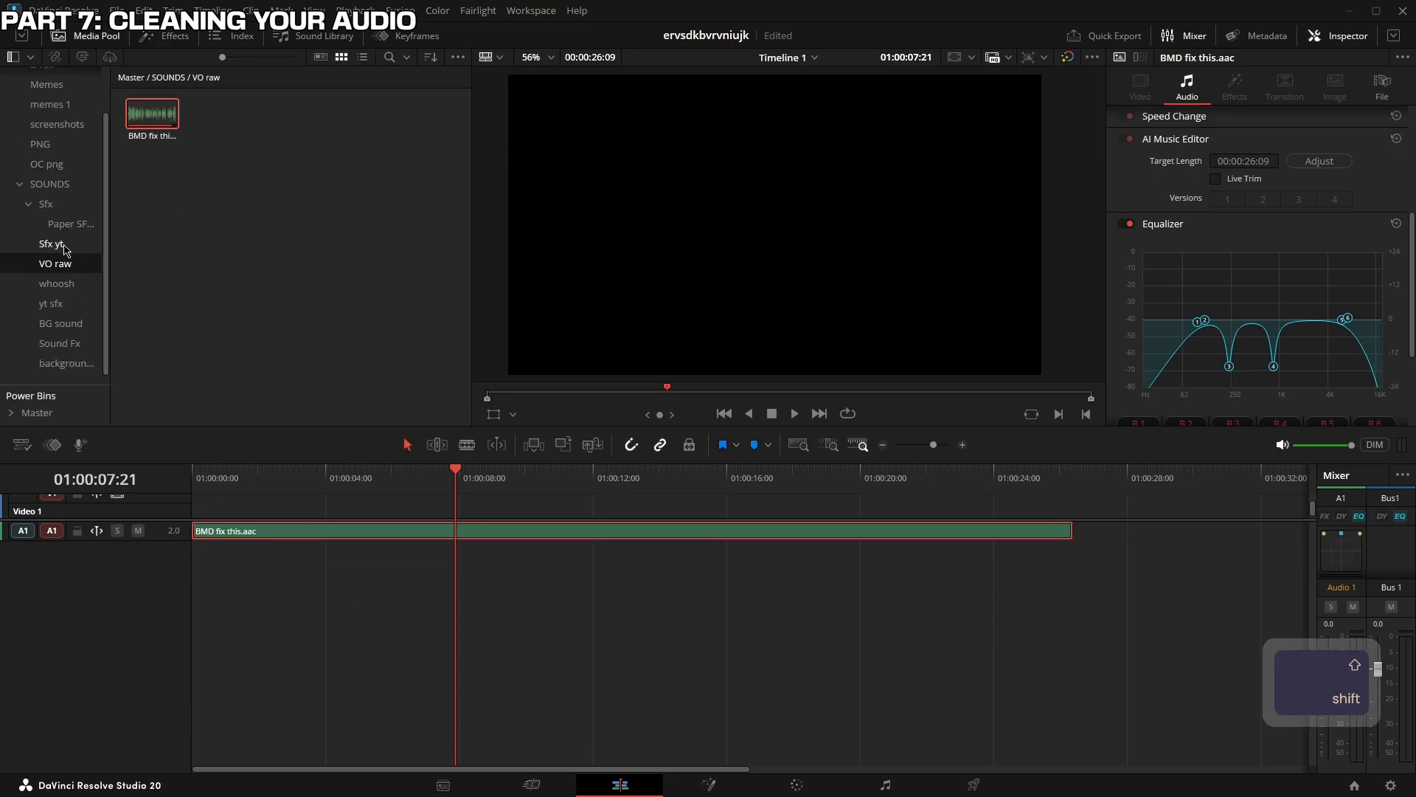
{"action": "scroll", "coordinate": [129, 516], "scroll_direction": "up", "scroll_amount": 3}
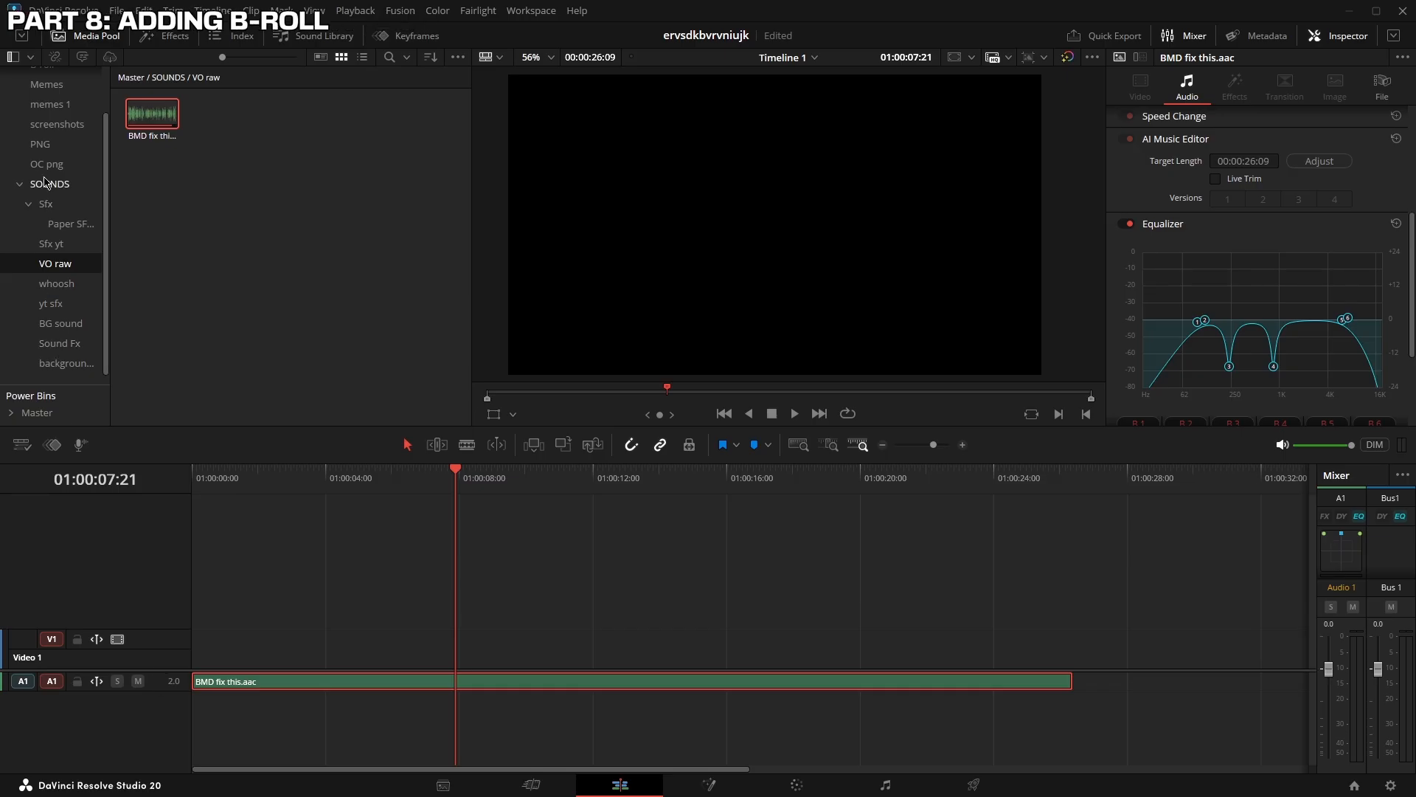
{"action": "scroll", "coordinate": [72, 223], "scroll_direction": "up", "scroll_amount": 3}
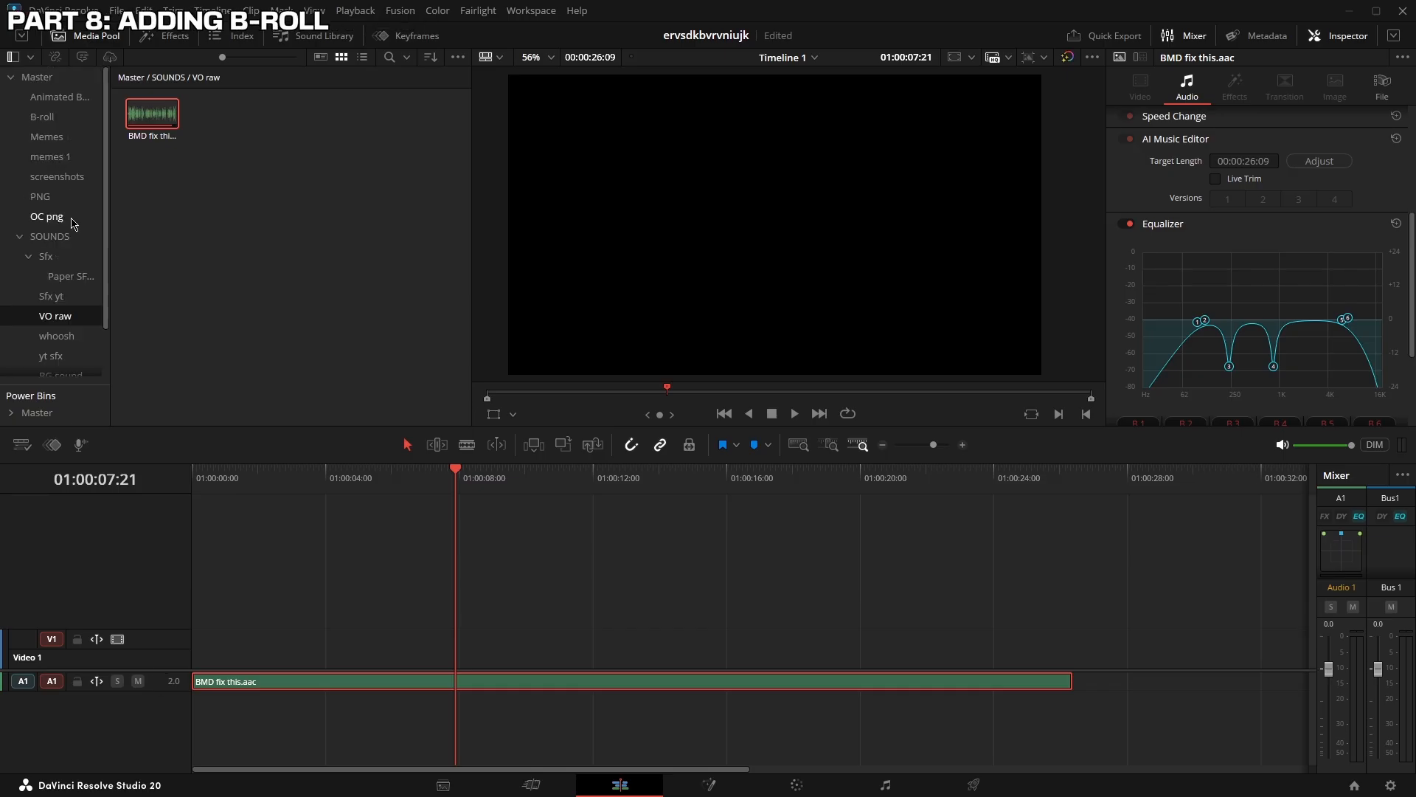
{"action": "left_click", "coordinate": [57, 140]}
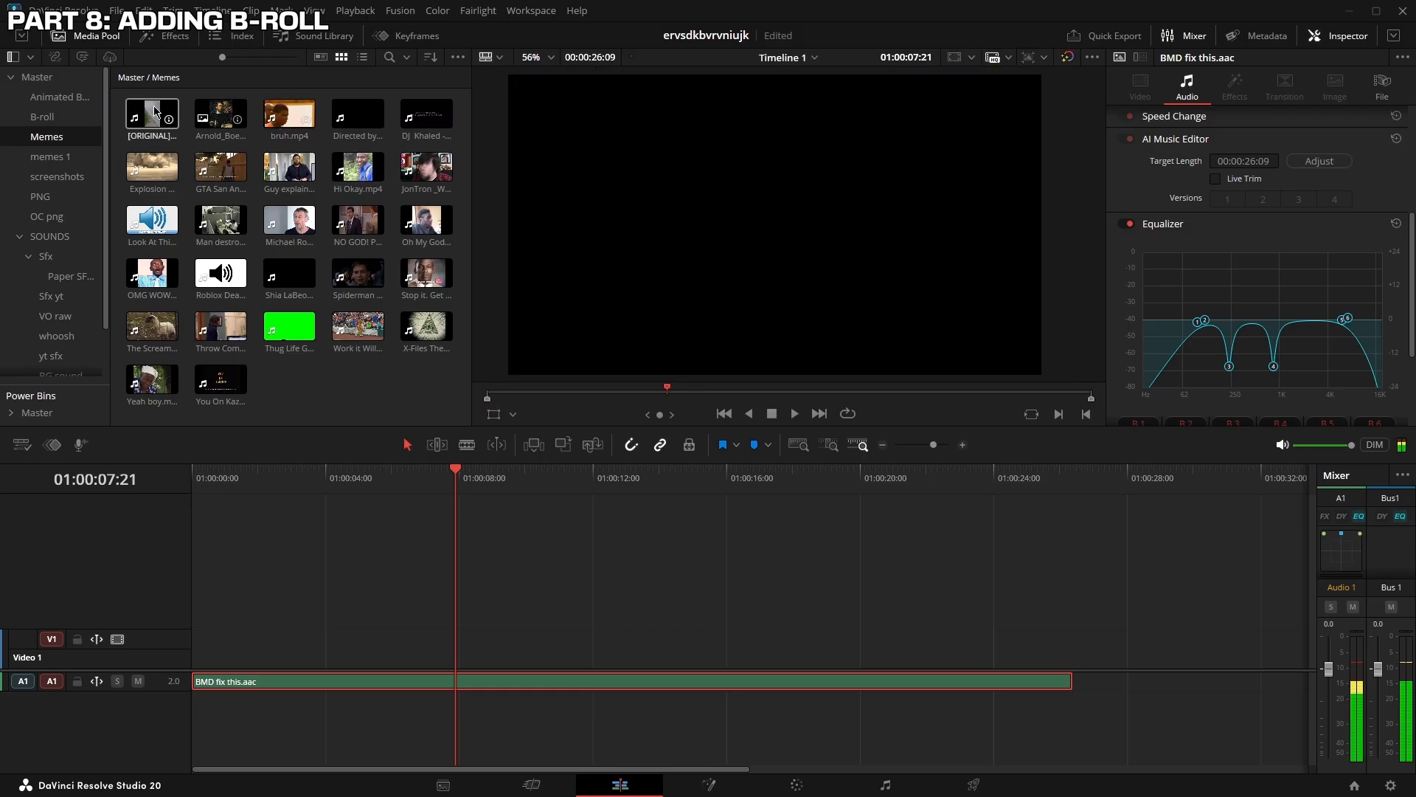
{"action": "left_click", "coordinate": [89, 115]}
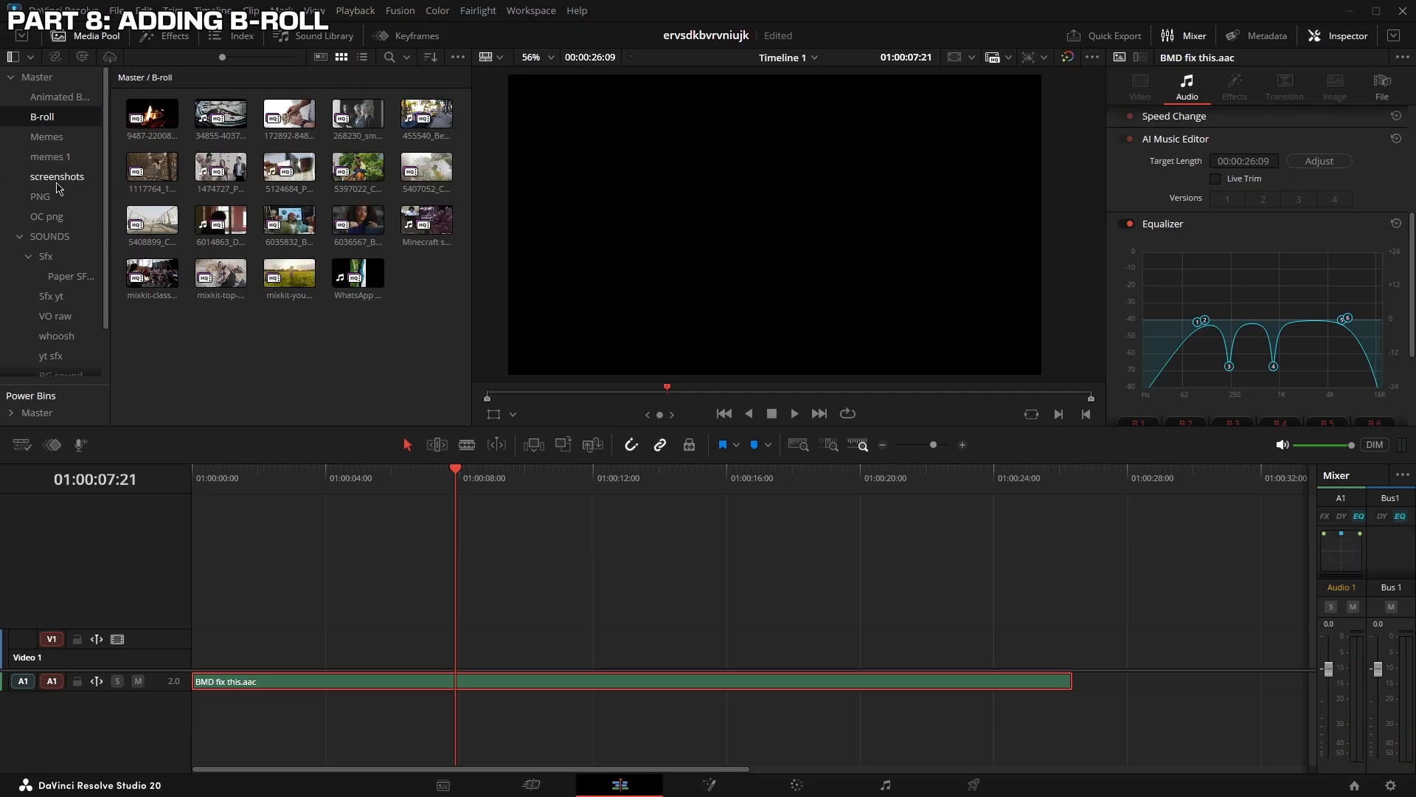
Place the character PNG from the OC png bin at the start of Video 1 and extend it to the voice-over's end
{"action": "left_click", "coordinate": [49, 221]}
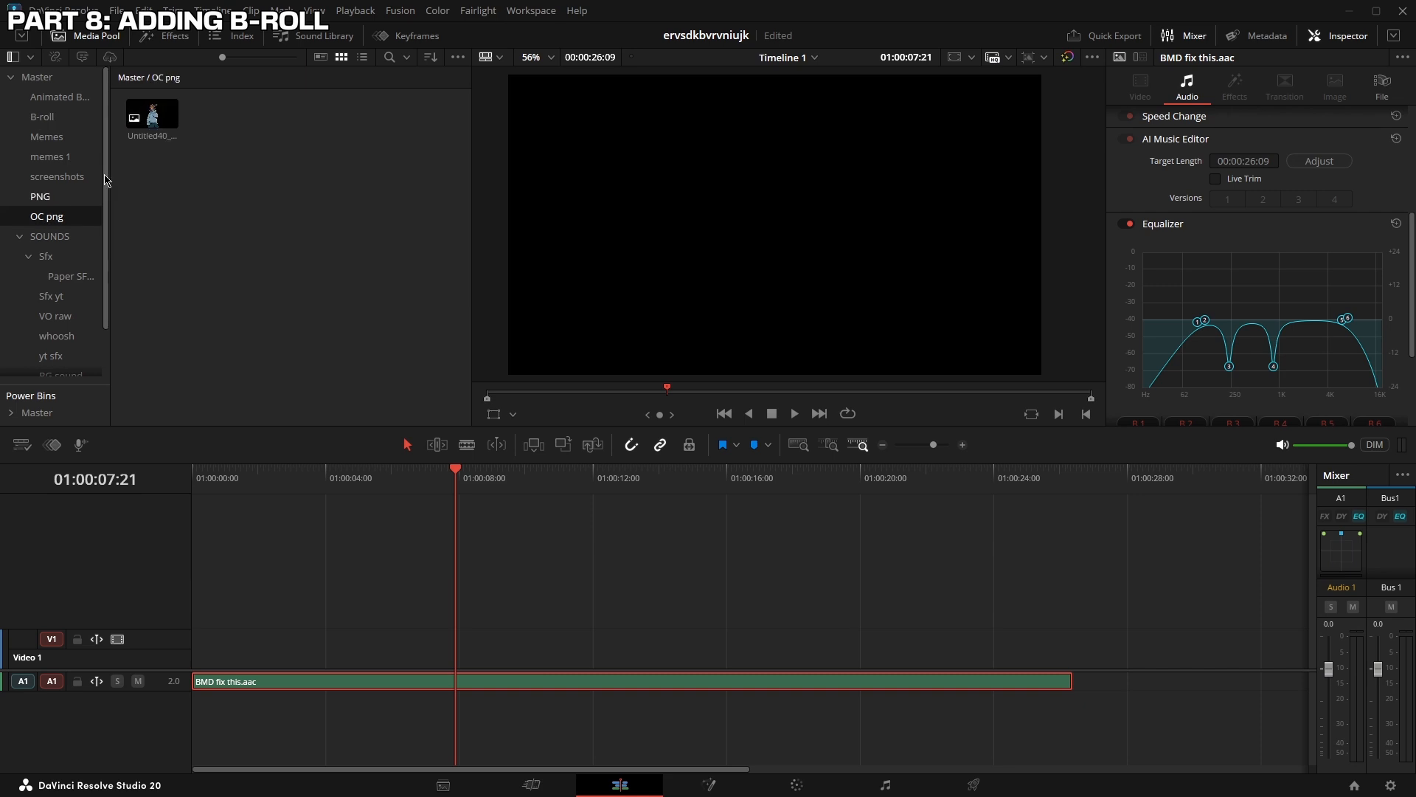
{"action": "left_click_drag", "start_coordinate": [152, 114], "coordinate": [204, 652]}
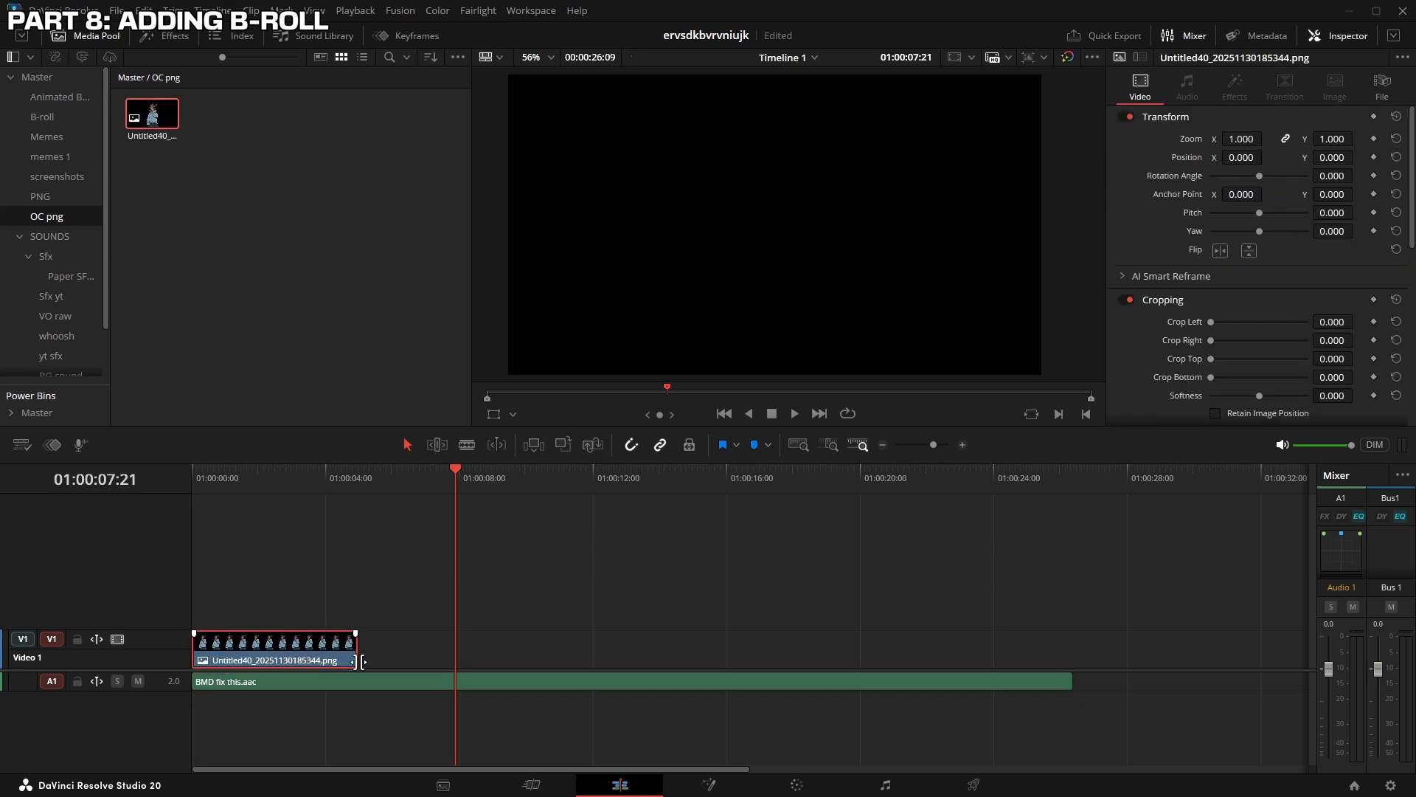
{"action": "left_click_drag", "start_coordinate": [351, 655], "coordinate": [1068, 665]}
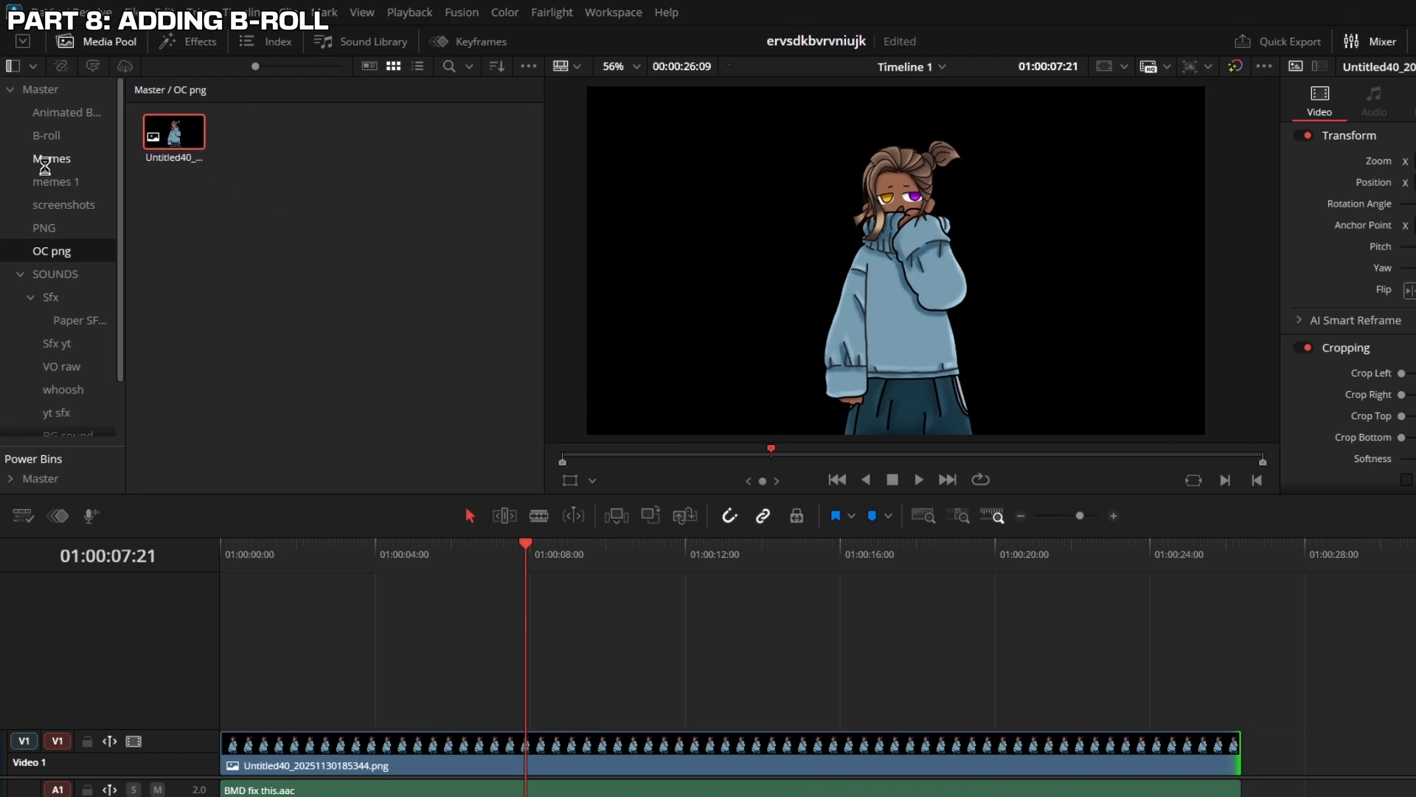
Look through the clips in the Memes and memes 1 bins
{"action": "left_click", "coordinate": [46, 138]}
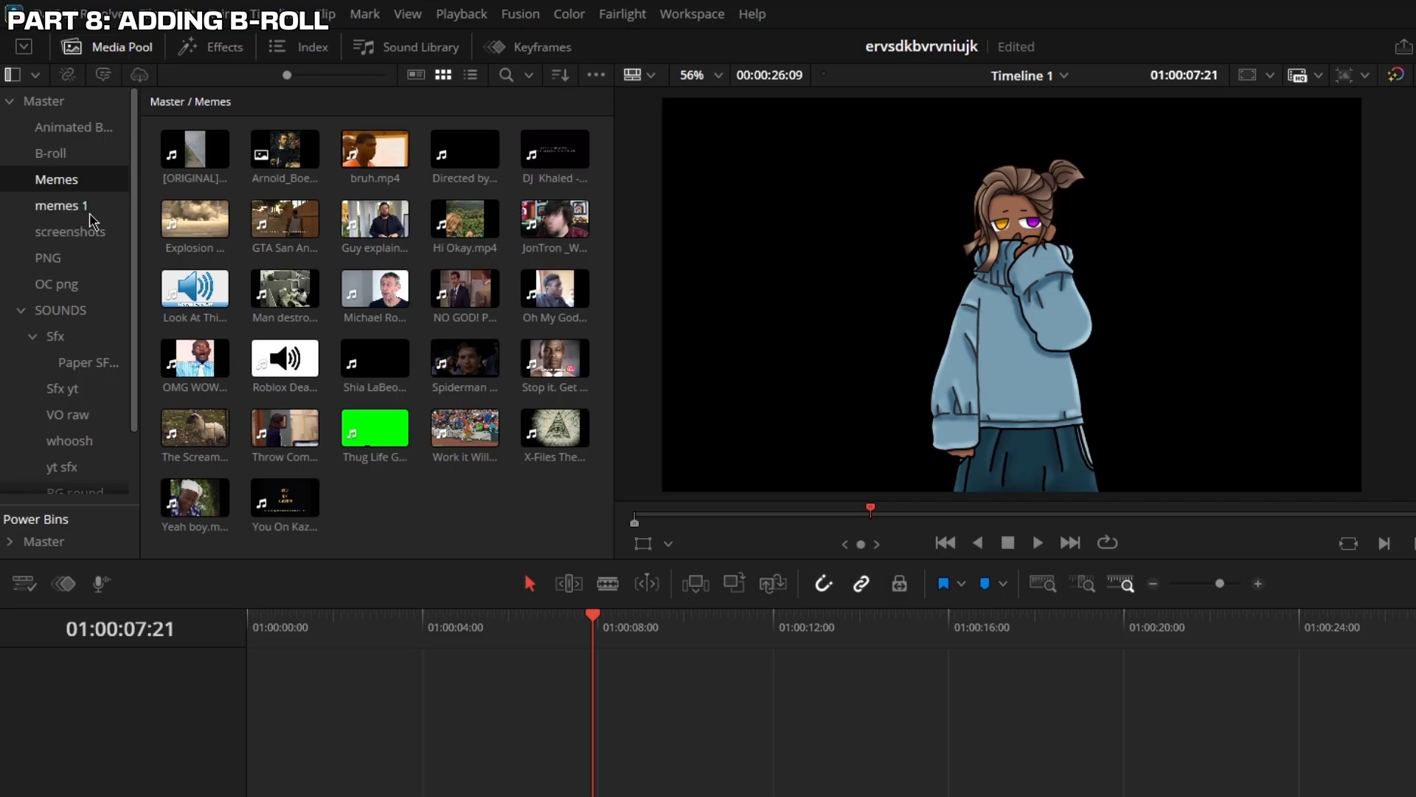
{"action": "left_click", "coordinate": [82, 207]}
{"action": "scroll", "coordinate": [440, 320], "scroll_direction": "down", "scroll_amount": 5}
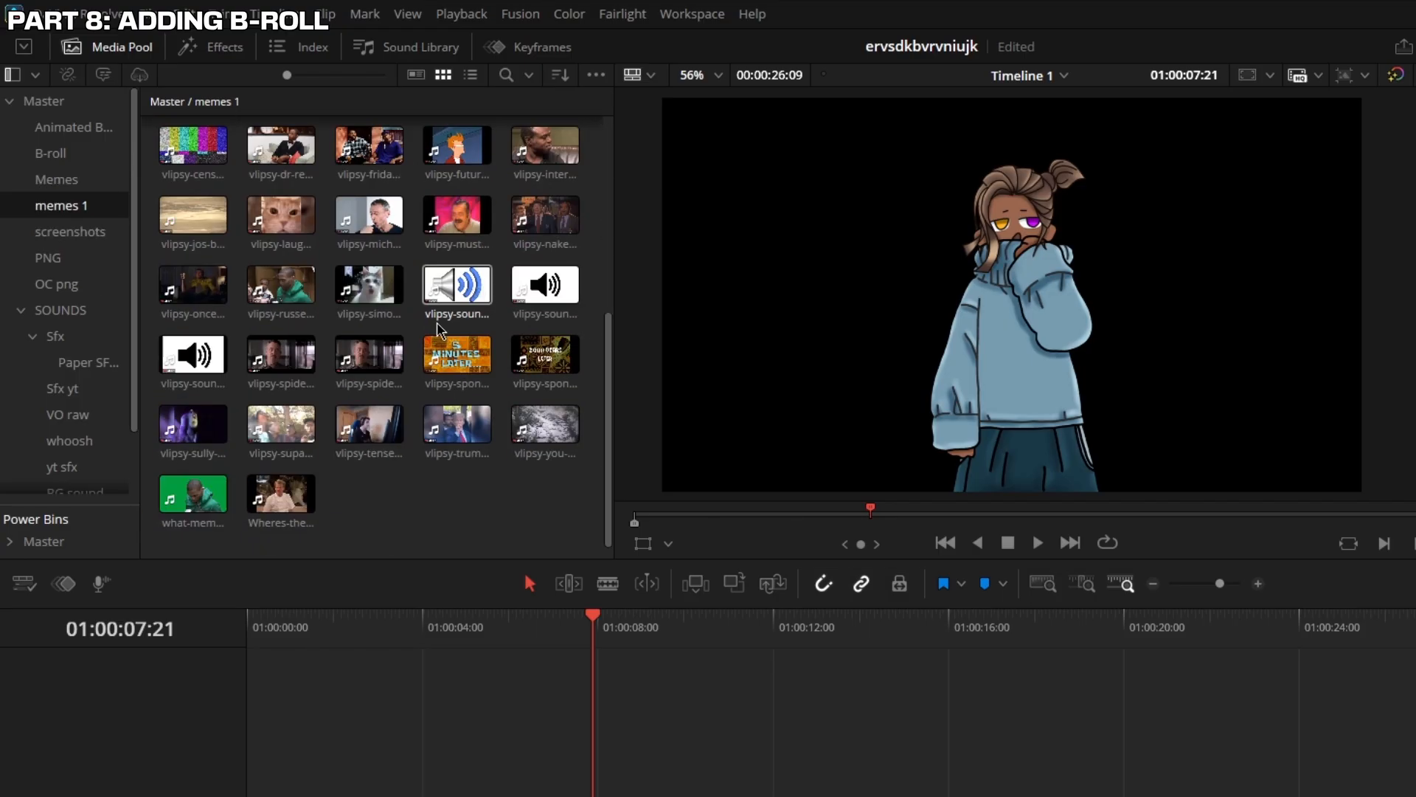
{"action": "left_click", "coordinate": [433, 356]}
{"action": "left_click", "coordinate": [446, 651]}
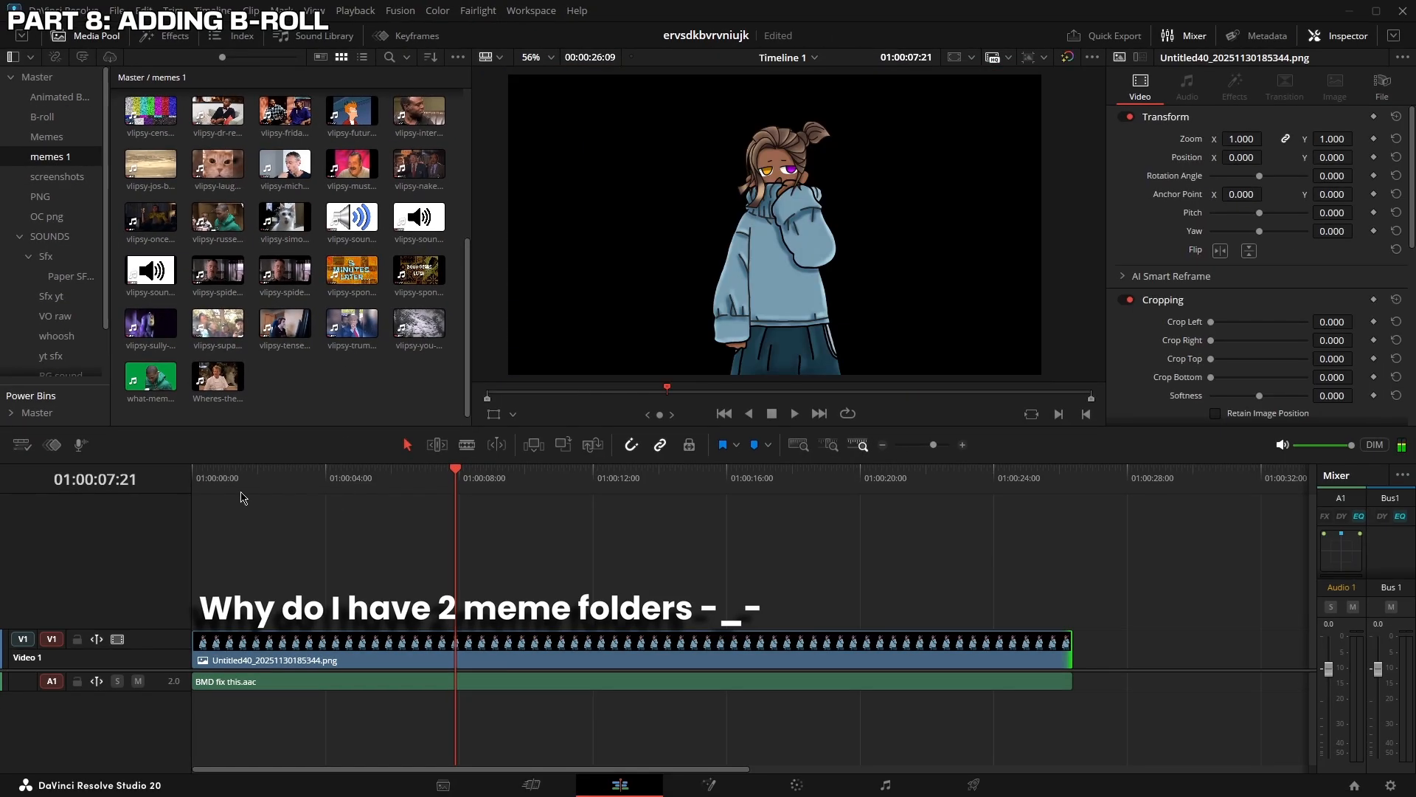
Return the playhead to the timeline start and place only the video of the vlipsy-michael-rose... clip on Video 2 at about 01:00:17:00
{"action": "left_click_drag", "start_coordinate": [298, 633], "coordinate": [156, 628]}
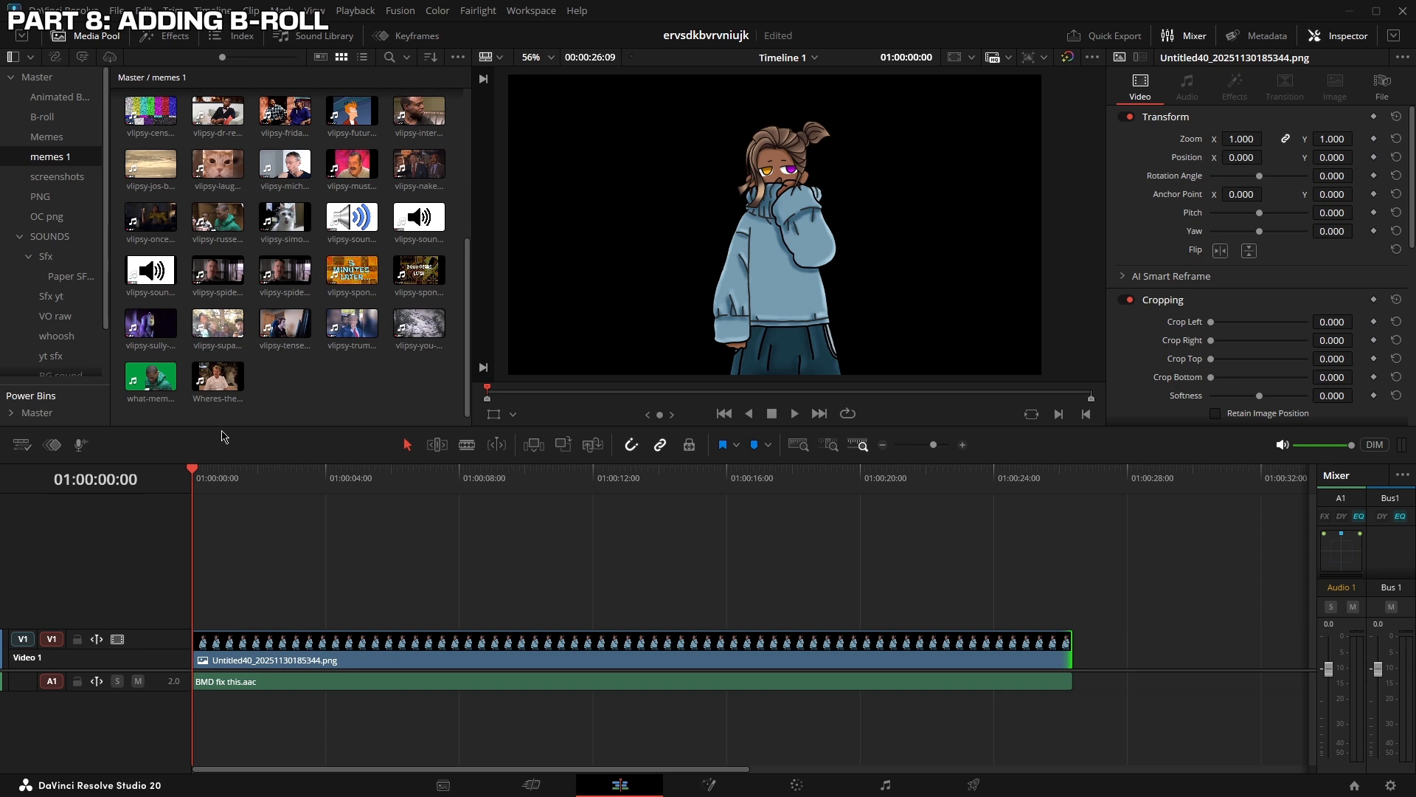
{"action": "left_click", "coordinate": [287, 170]}
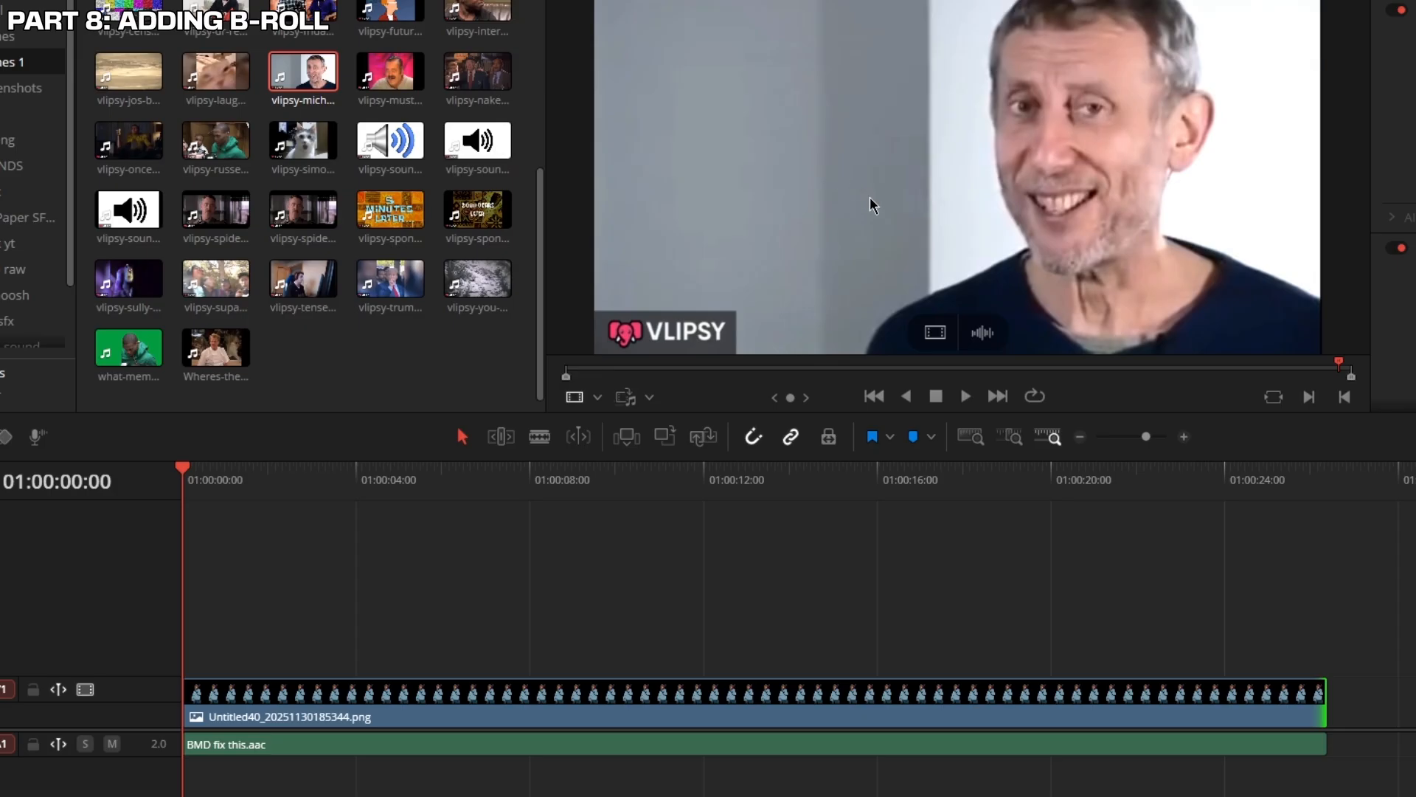
{"action": "left_click_drag", "start_coordinate": [944, 331], "coordinate": [931, 666]}
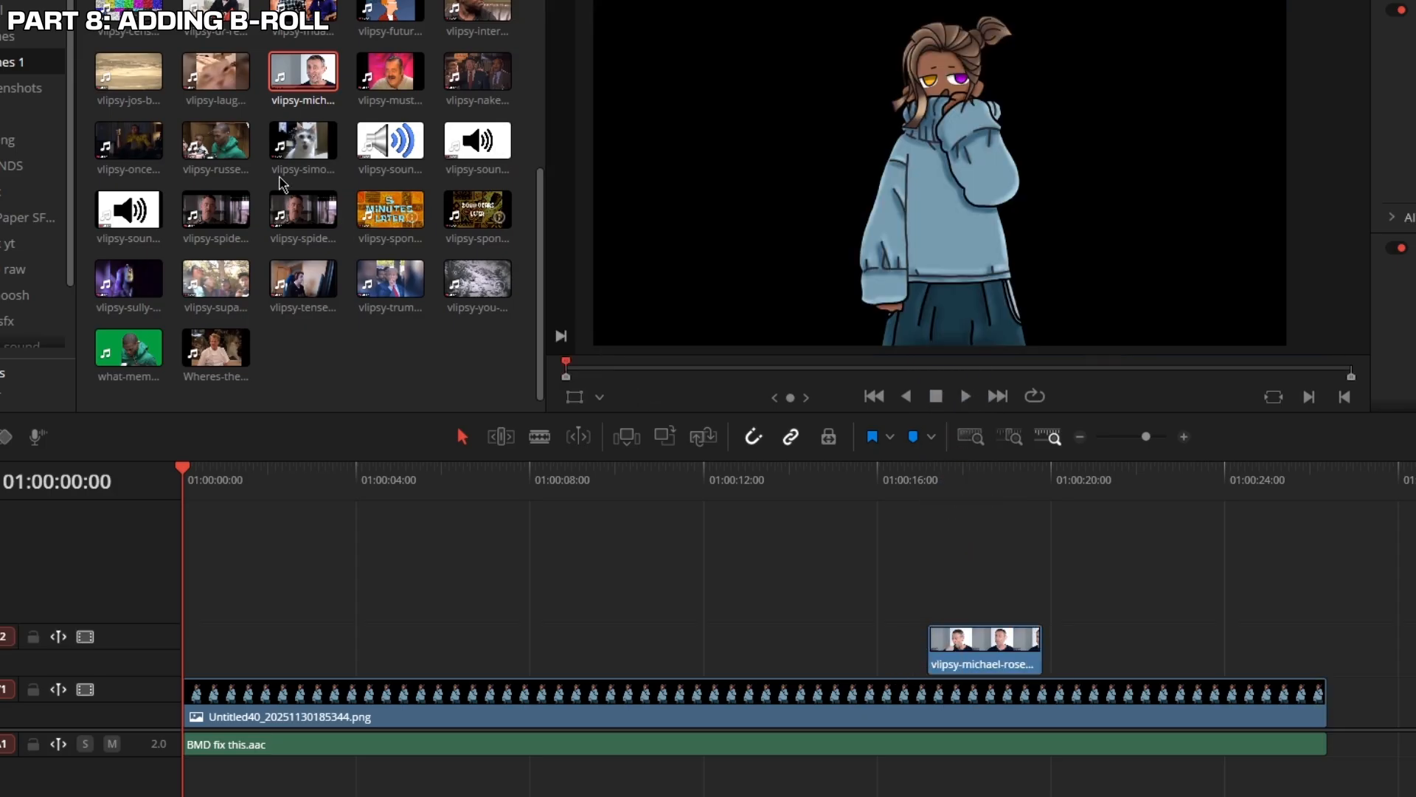
Place only the audio of the NO GOD! PLEASE NO!!! clip from the Memes bin on Audio 2 near 01:00:12:00 and scrub to 01:00:27:06
{"action": "scroll", "coordinate": [281, 174], "scroll_direction": "up", "scroll_amount": 5}
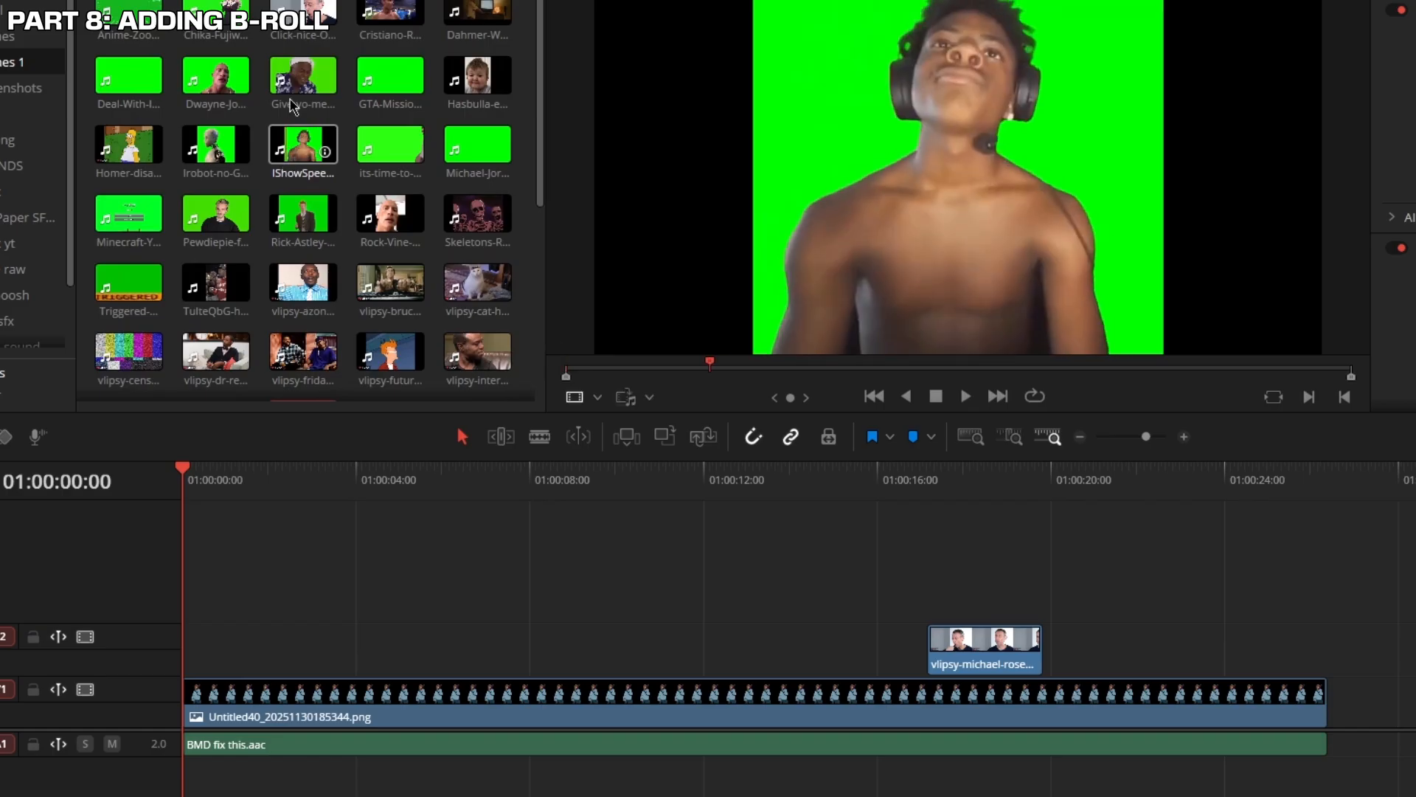
{"action": "left_click", "coordinate": [36, 38]}
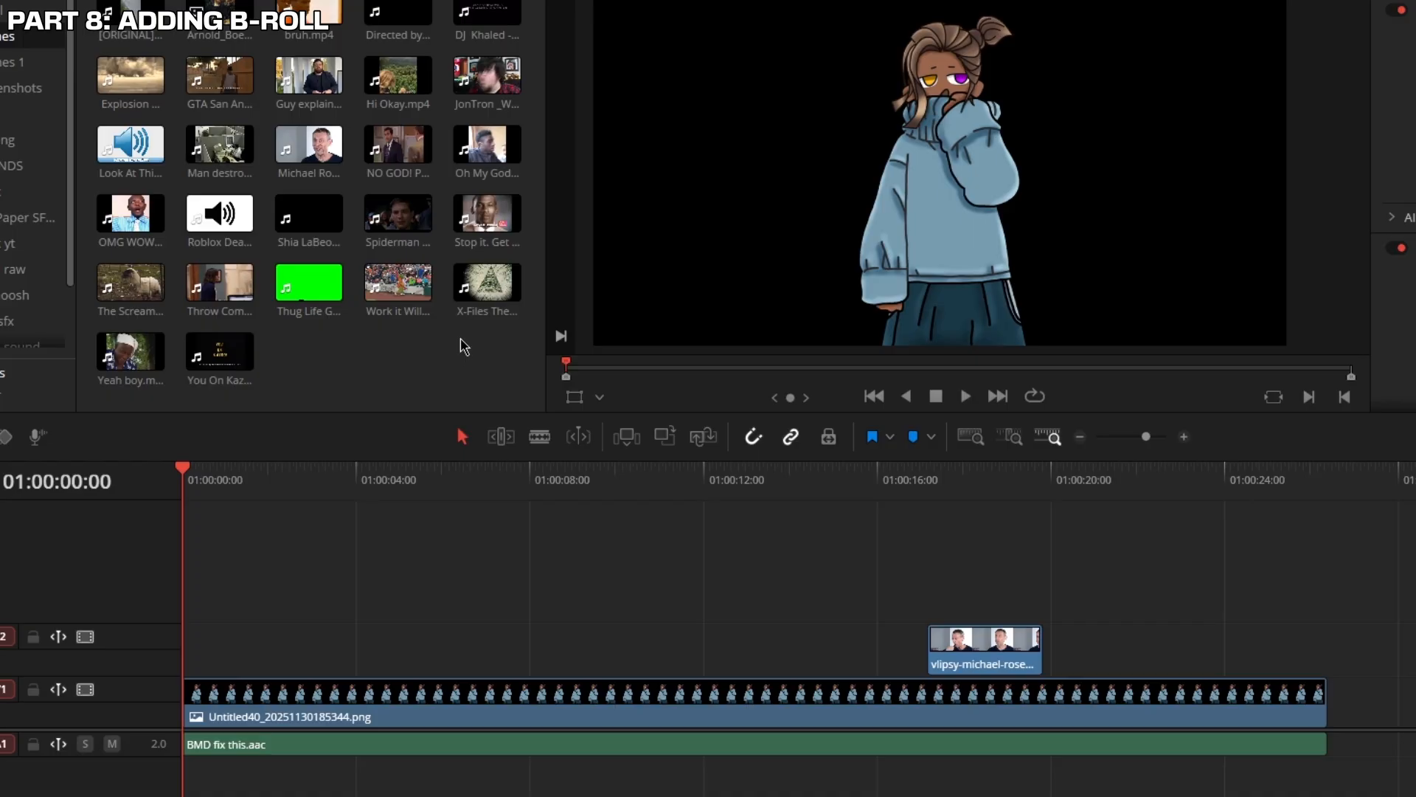
{"action": "left_click", "coordinate": [403, 146]}
{"action": "left_click_drag", "start_coordinate": [998, 336], "coordinate": [706, 754]}
{"action": "left_click_drag", "start_coordinate": [713, 475], "coordinate": [1368, 616]}
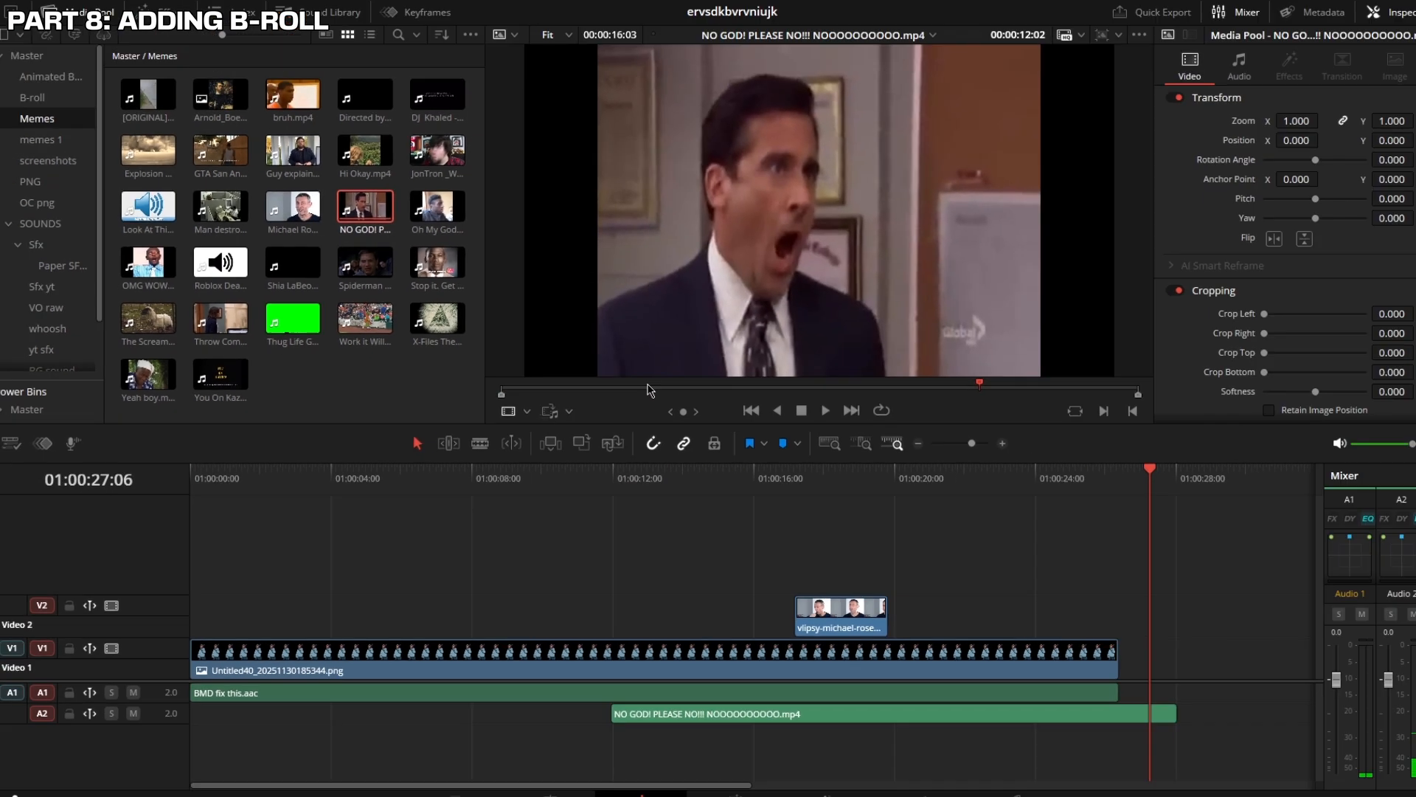
Scrub through the NO GOD! PLEASE NO!!! source clip, mark in and out points spanning 00:00:04:12, and preview the marked section
{"action": "left_click_drag", "start_coordinate": [745, 373], "coordinate": [844, 381]}
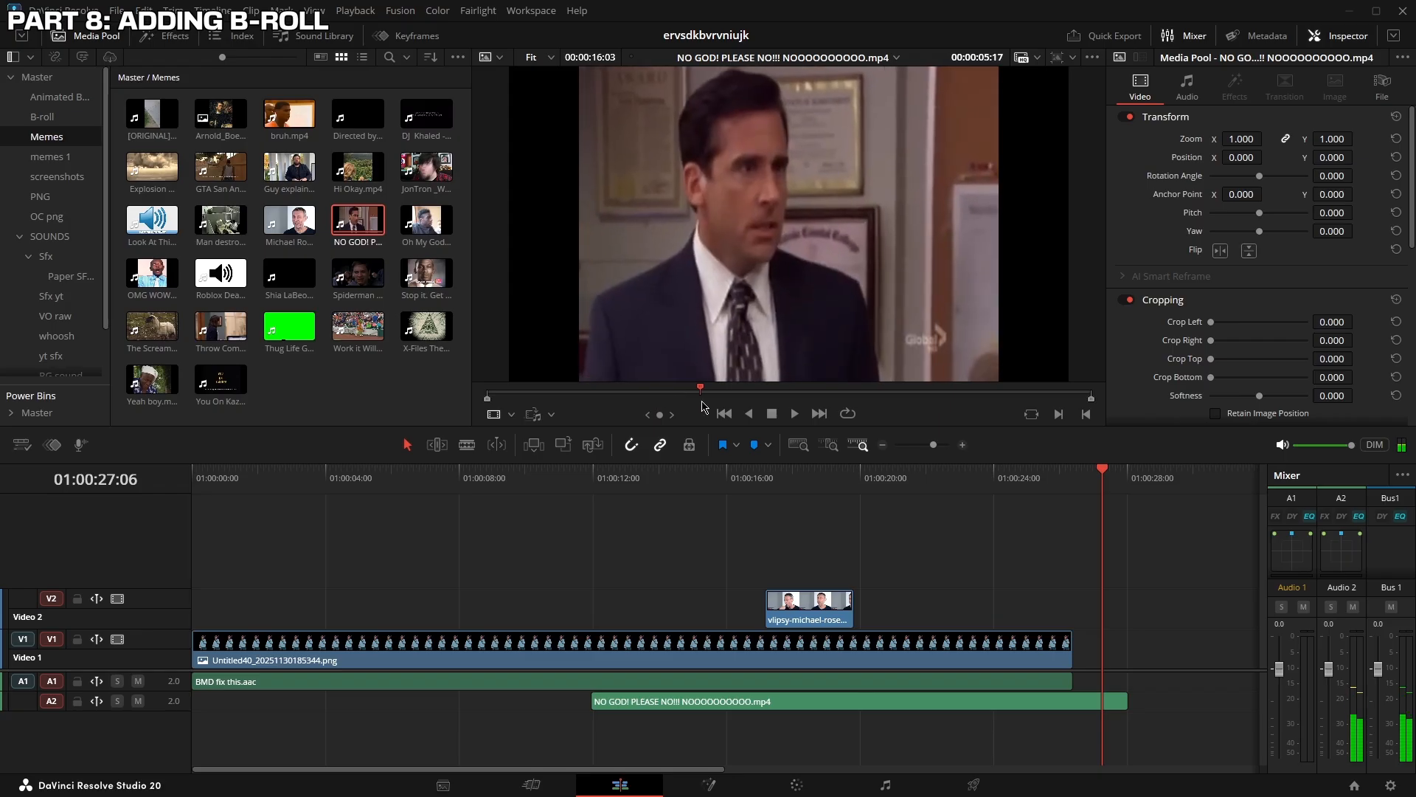
{"action": "left_click_drag", "start_coordinate": [702, 406], "coordinate": [883, 417]}
{"action": "left_click", "coordinate": [749, 415]}
{"action": "key", "text": "i"}
{"action": "key", "text": "o"}
{"action": "key", "text": "j"}
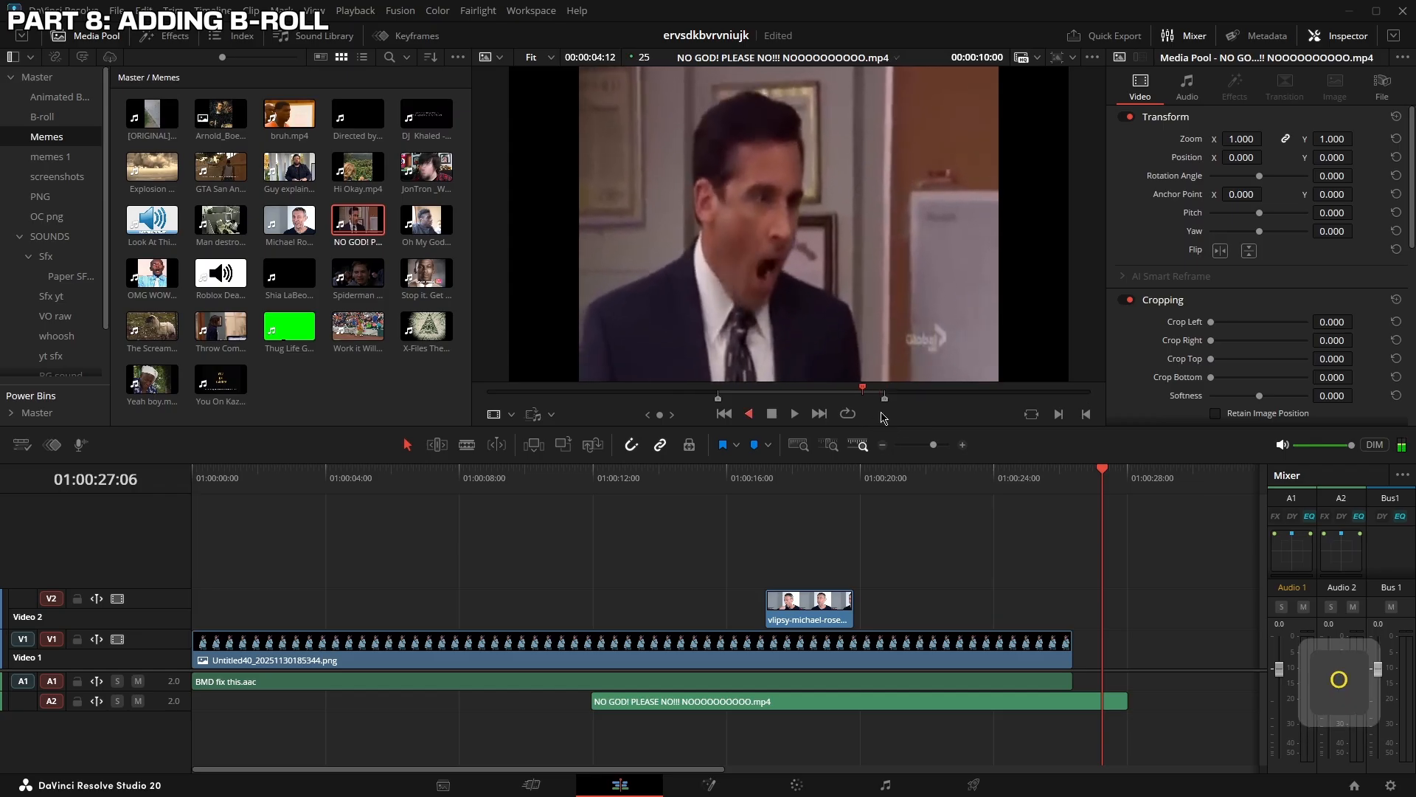
{"action": "key", "text": "space"}
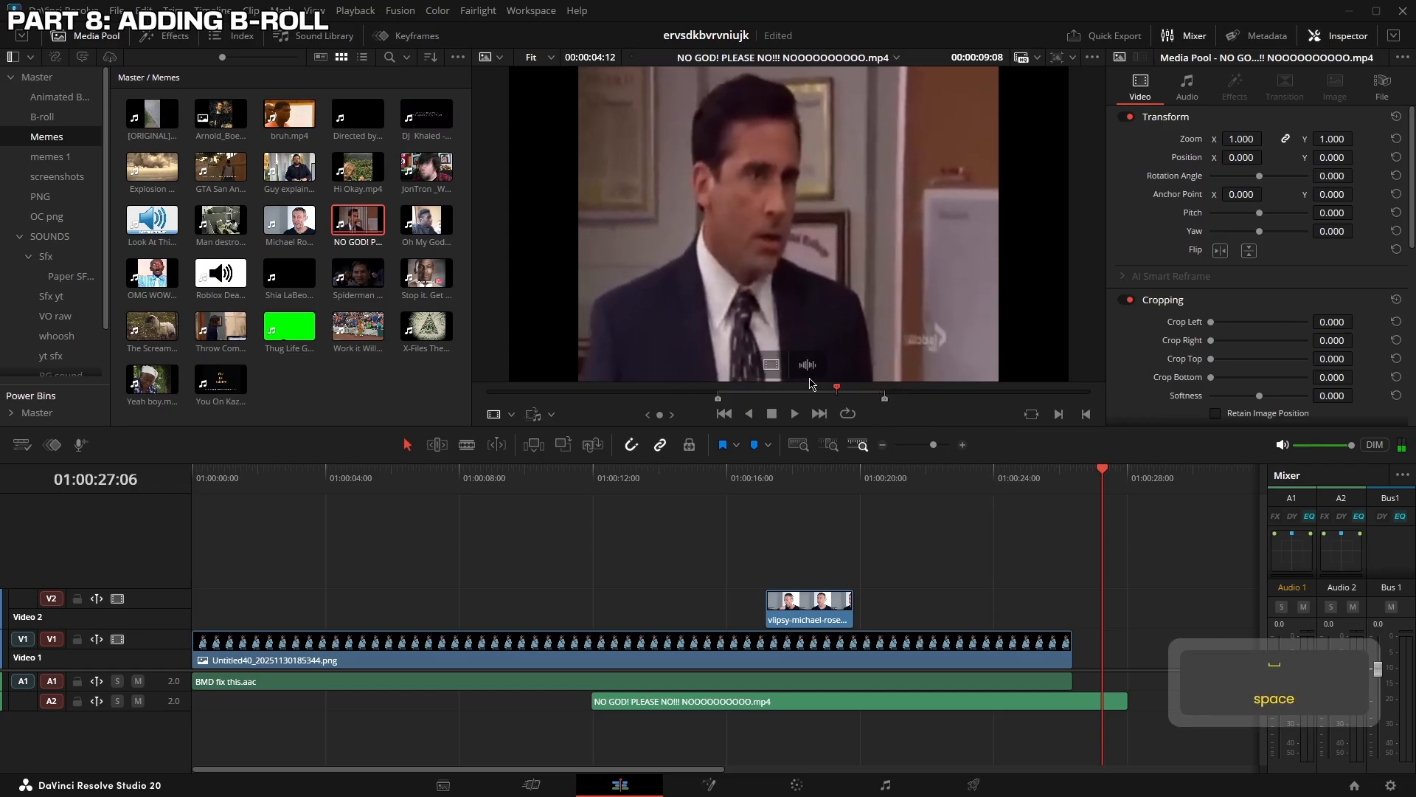
{"action": "left_click", "coordinate": [794, 413]}
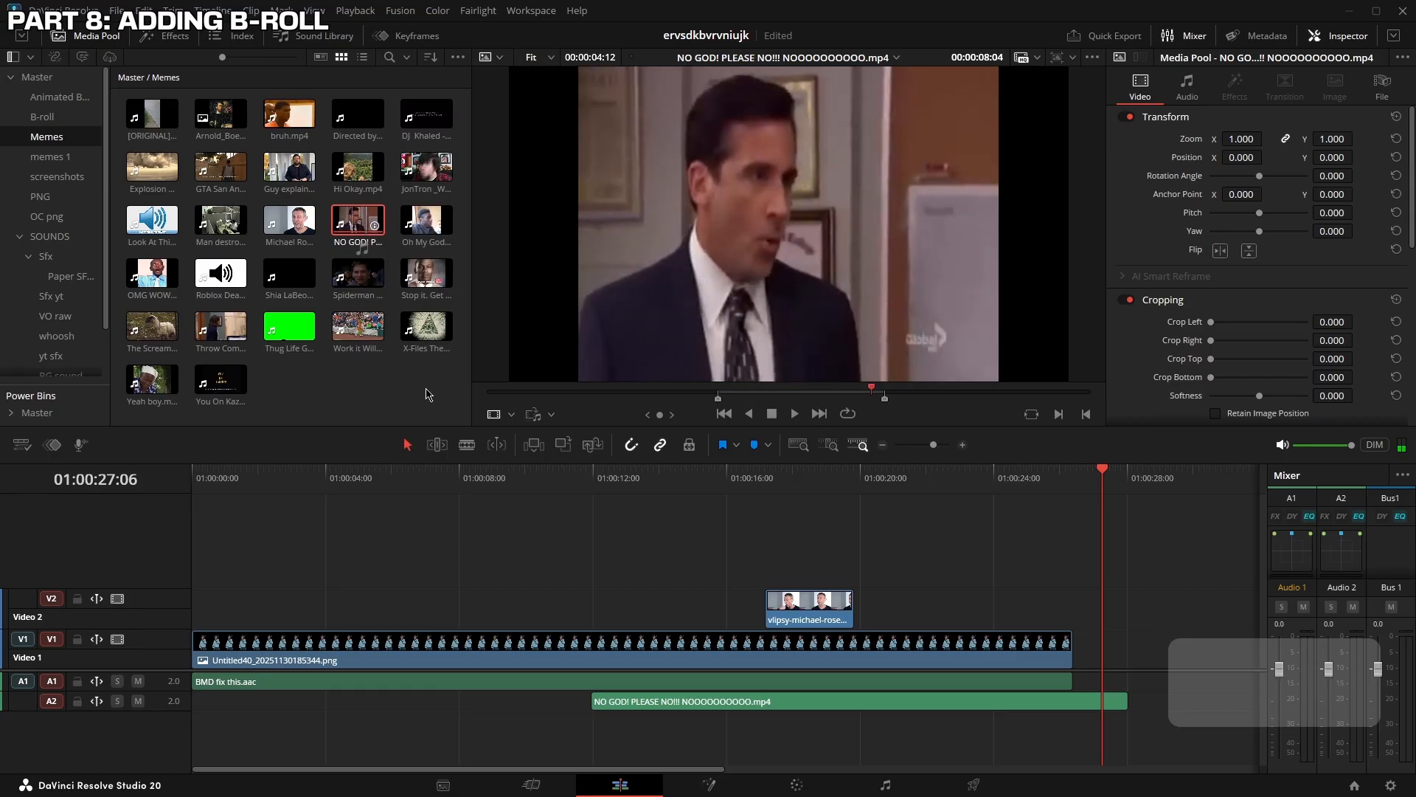
Add the marked section with linked audio on Video 2 at about 01:00:06:12, and a video-only copy directly before it
{"action": "left_click_drag", "start_coordinate": [425, 395], "coordinate": [411, 604]}
{"action": "double_click", "coordinate": [353, 237]}
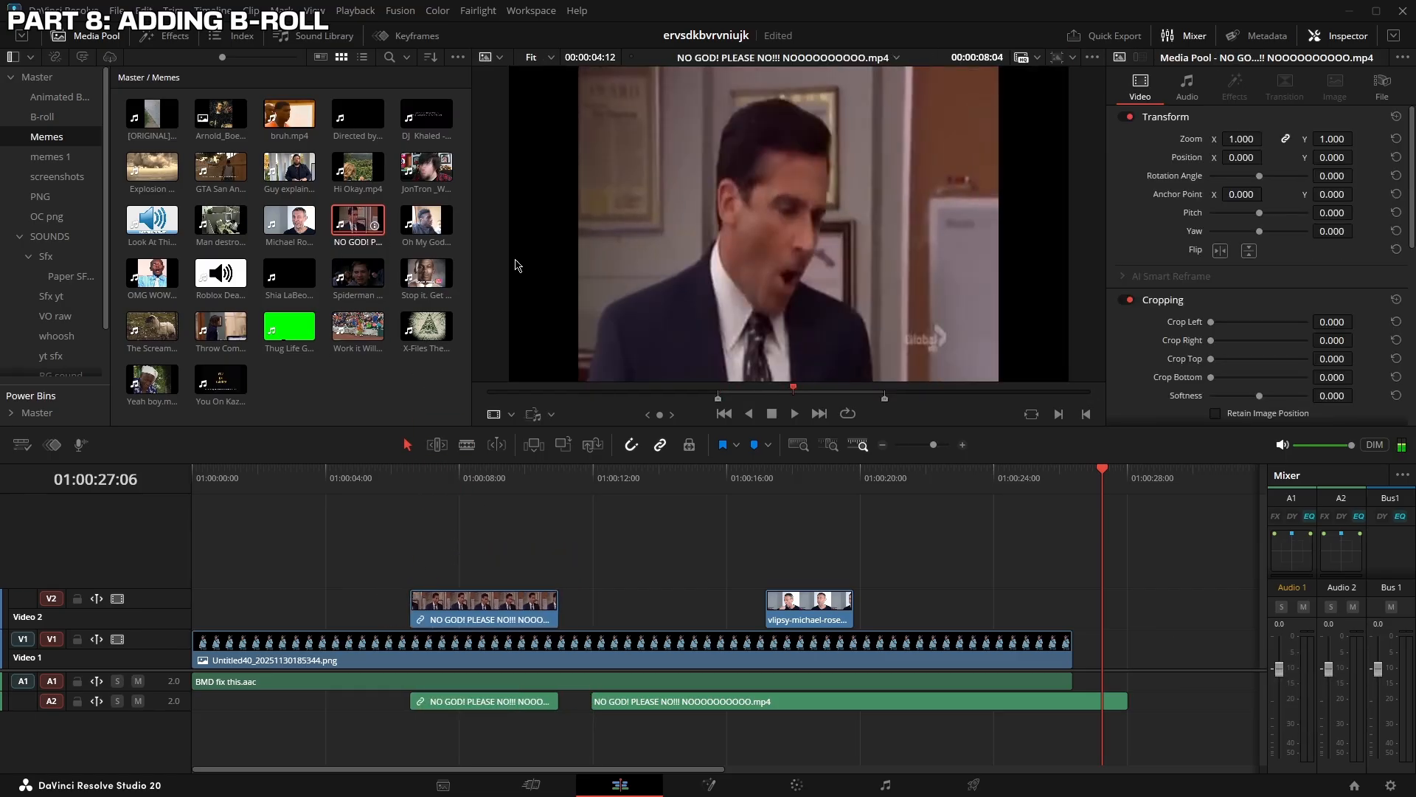
{"action": "left_click_drag", "start_coordinate": [780, 369], "coordinate": [259, 599]}
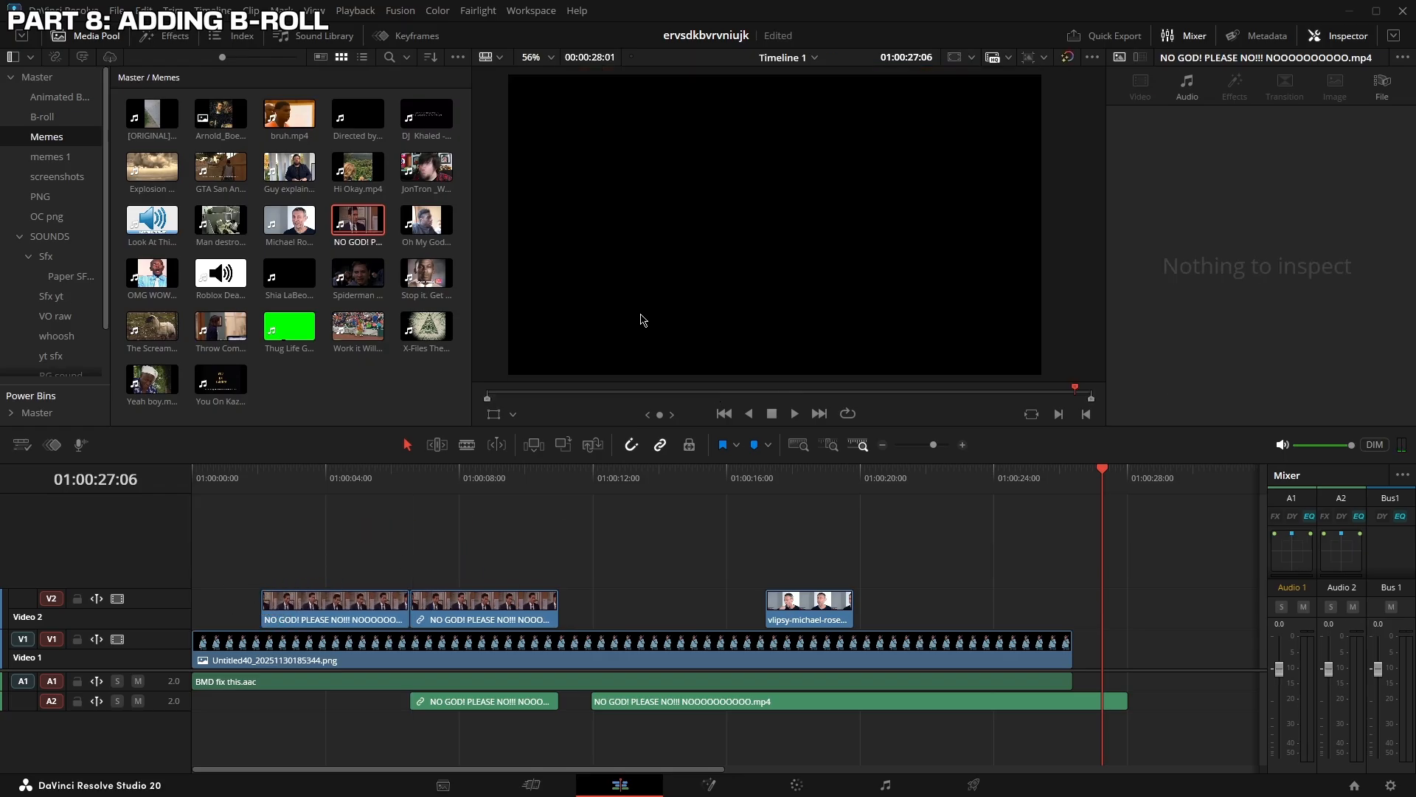
Add only the audio of the marked section to Audio 1 just past the voice-over's end, at about 01:00:27:12
{"action": "double_click", "coordinate": [384, 227]}
{"action": "left_click_drag", "start_coordinate": [808, 367], "coordinate": [1112, 679]}
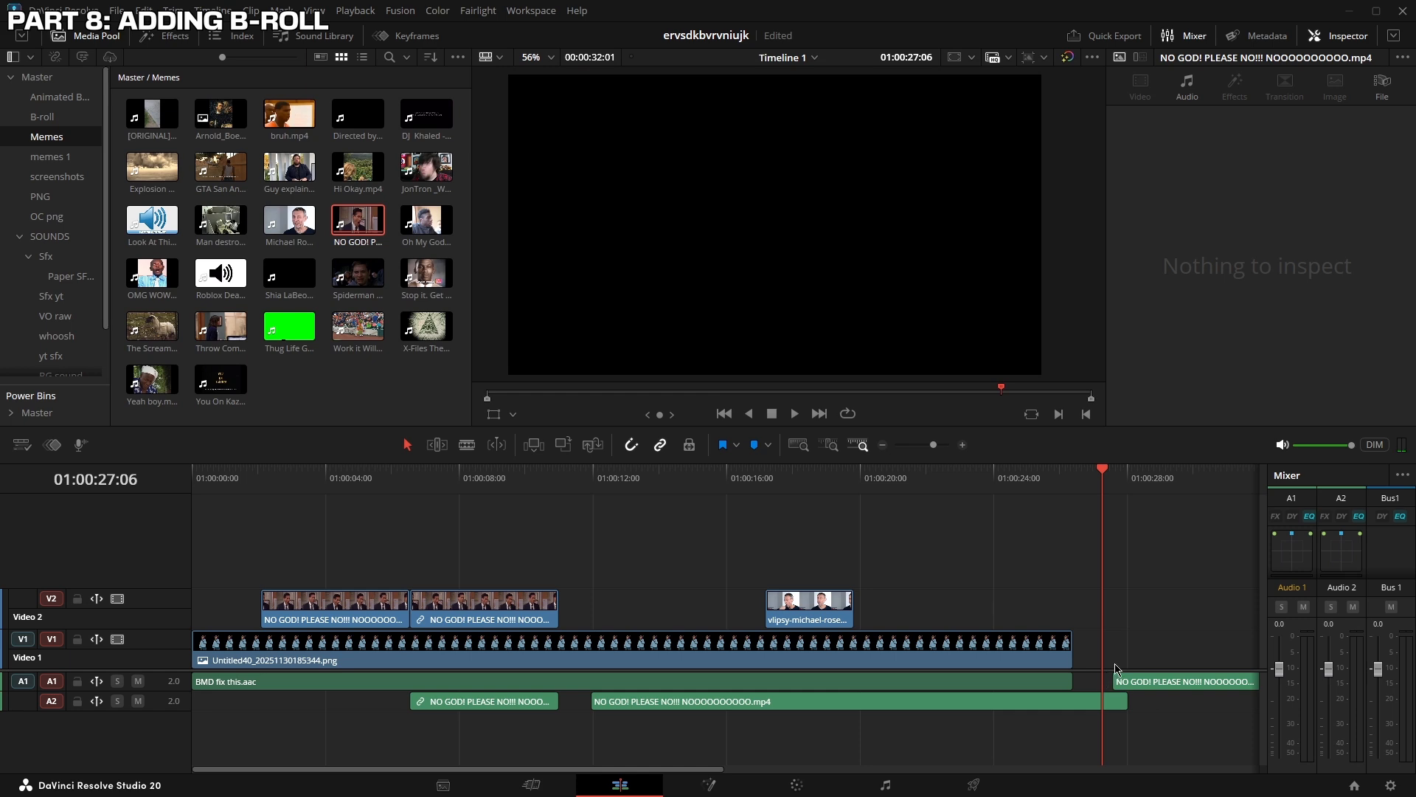
Undo the practice meme placements on the timeline, back to just the still image and the voice-over
{"action": "key", "text": "ctrl+z"}
{"action": "key", "text": "ctrl+z"}
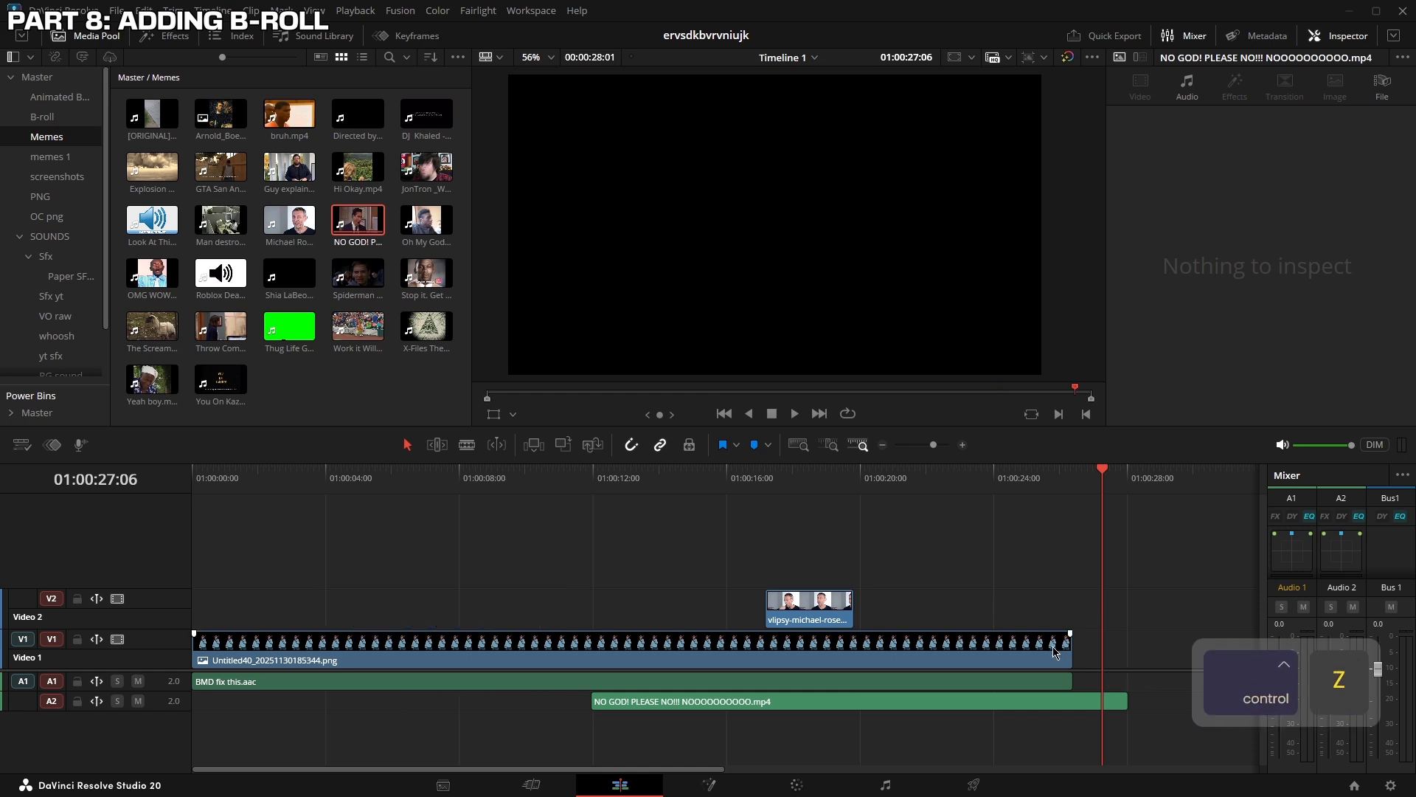
{"action": "key", "text": "ctrl+z"}
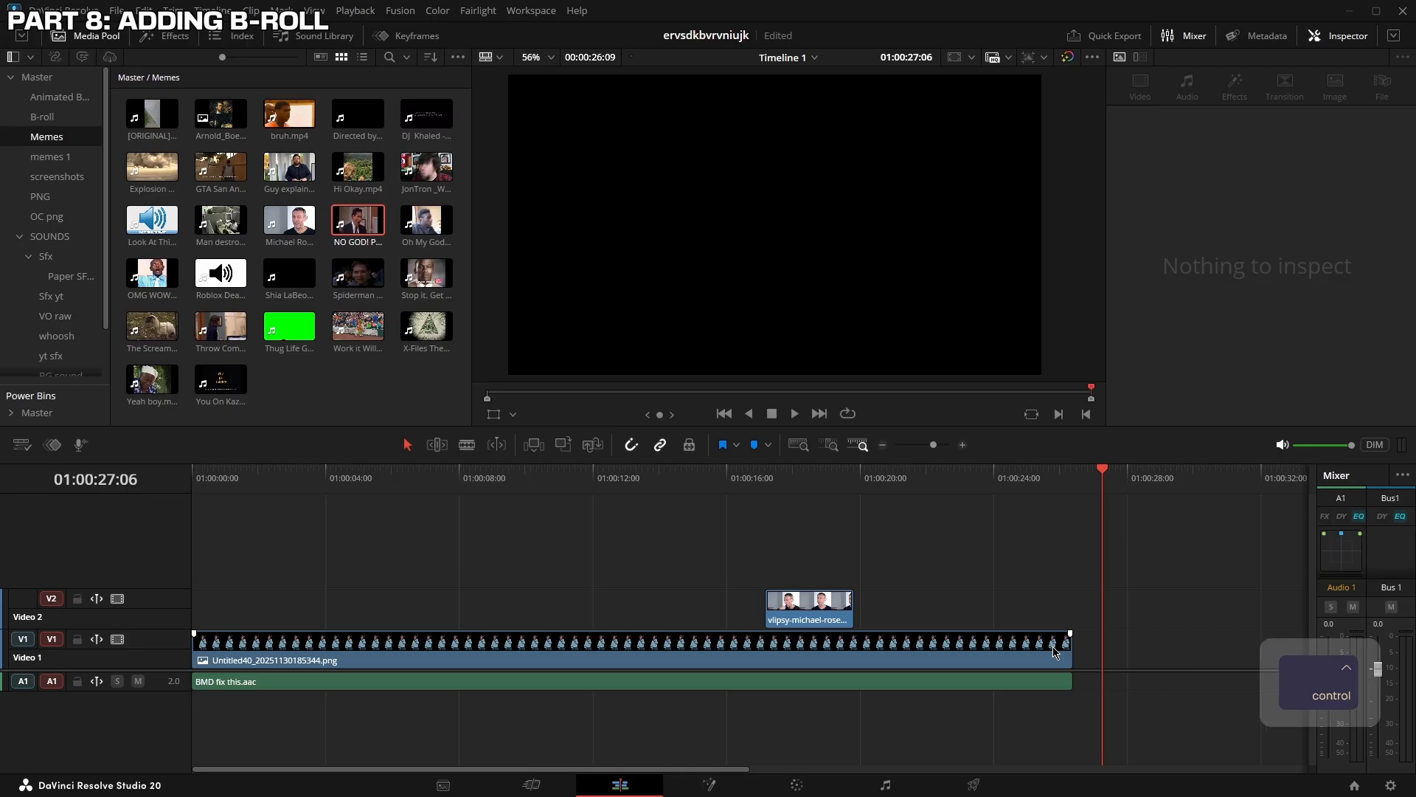
{"action": "key", "text": "ctrl+z"}
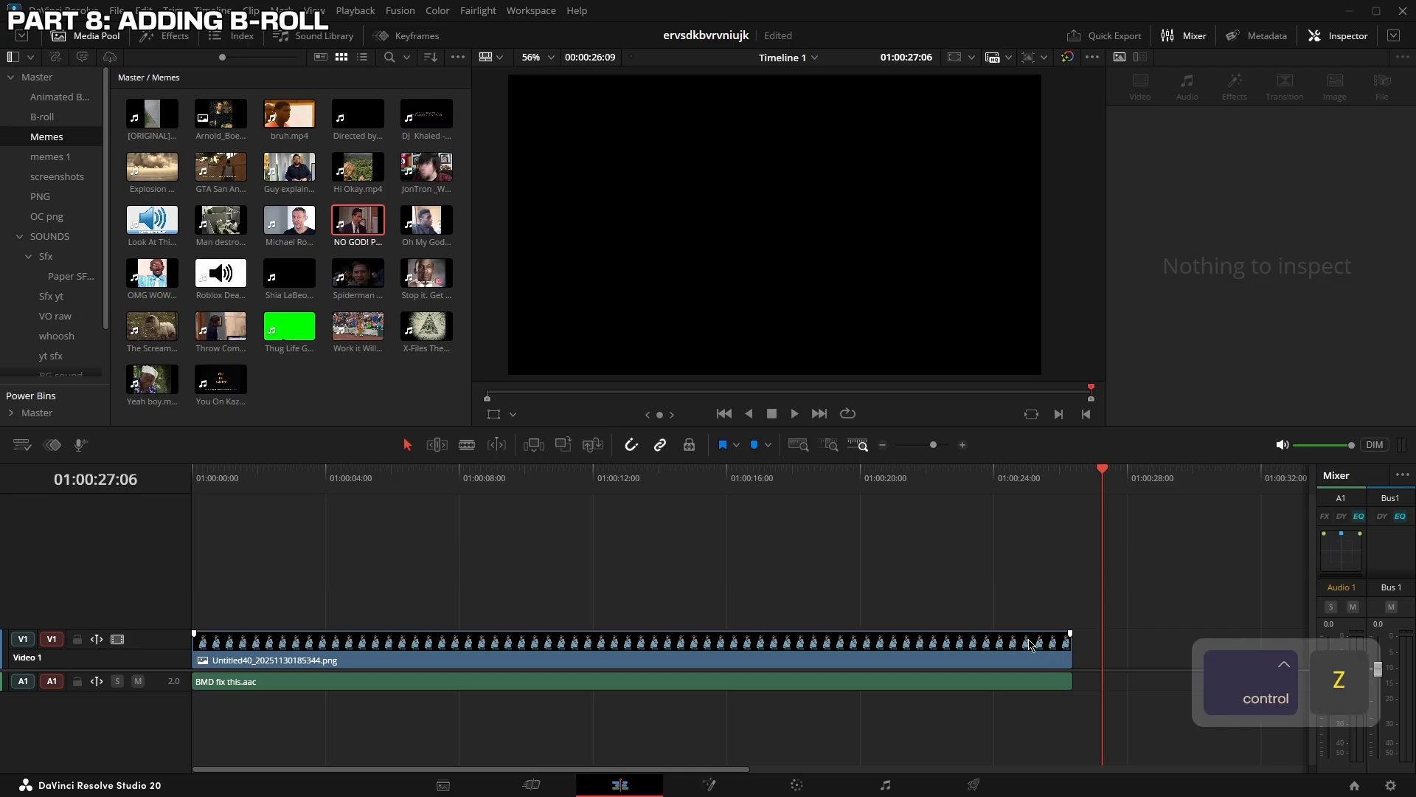
Add the Wheres-the-lamb clip at about 01:00:05:18 and a section of Man destroys computer.mp4 with audio at about 01:00:10:20 on Video 2
{"action": "key", "text": "space"}
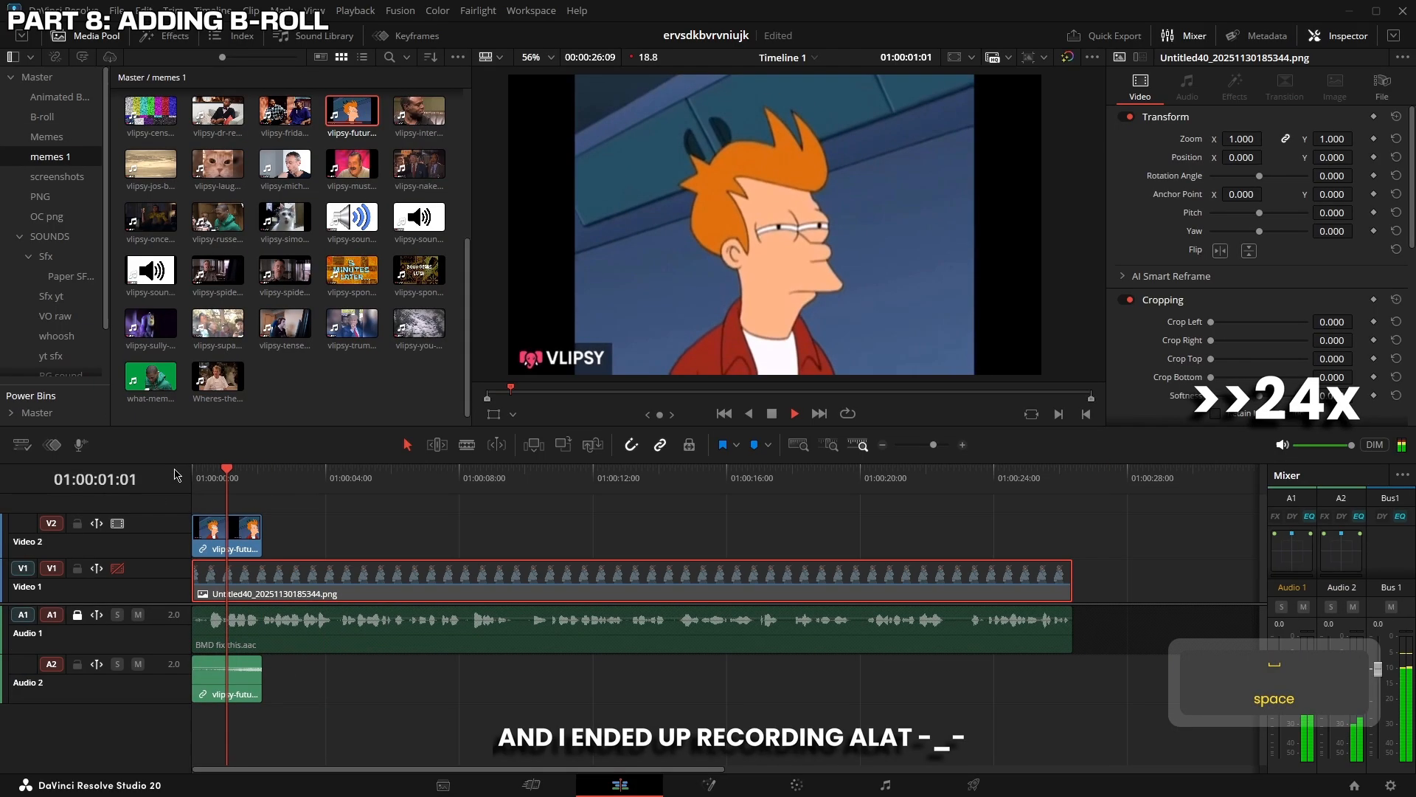
{"action": "left_click_drag", "start_coordinate": [220, 379], "coordinate": [507, 538]}
{"action": "left_click", "coordinate": [47, 136]}
{"action": "double_click", "coordinate": [221, 220]}
{"action": "left_click", "coordinate": [702, 392]}
{"action": "left_click_drag", "start_coordinate": [774, 225], "coordinate": [630, 535]}
Add Michael Rosen - Nice.mp4 to Video 2 at about 01:00:16, play onward, and split the voice-over at two points after 01:00:18
{"action": "left_click_drag", "start_coordinate": [289, 220], "coordinate": [828, 535]}
{"action": "key", "text": "space"}
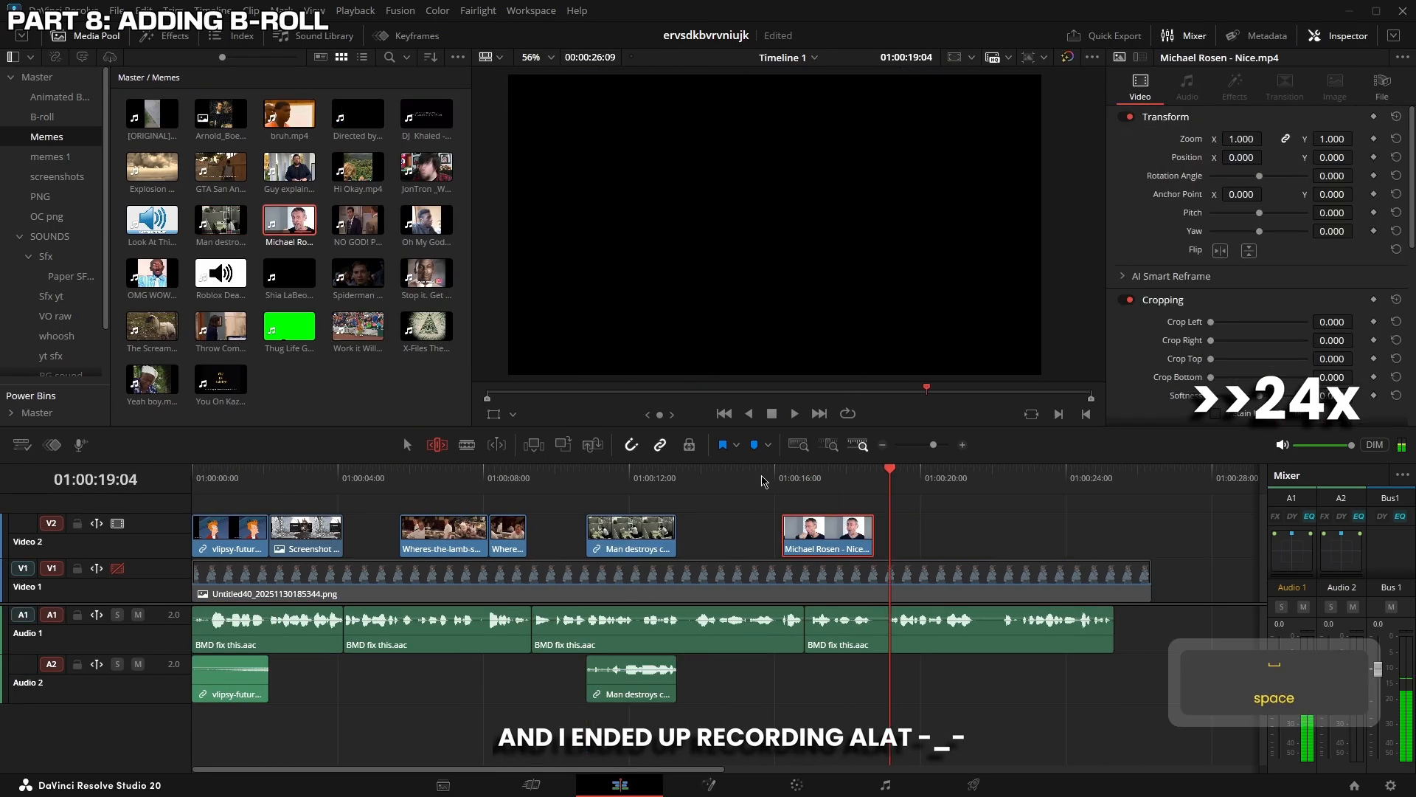
{"action": "key", "text": "ctrl+b"}
{"action": "key", "text": "ctrl+b"}
Add the NO GOD! PLEASE NO!!! clip on Video 2 near 01:00:24, one screenshot right after the Michael Rosen clip, and another on Video 3 above NO GOD
{"action": "left_click_drag", "start_coordinate": [358, 219], "coordinate": [1125, 535]}
{"action": "left_click", "coordinate": [57, 176]}
{"action": "left_click_drag", "start_coordinate": [426, 114], "coordinate": [916, 535]}
{"action": "left_click_drag", "start_coordinate": [357, 113], "coordinate": [1125, 491]}
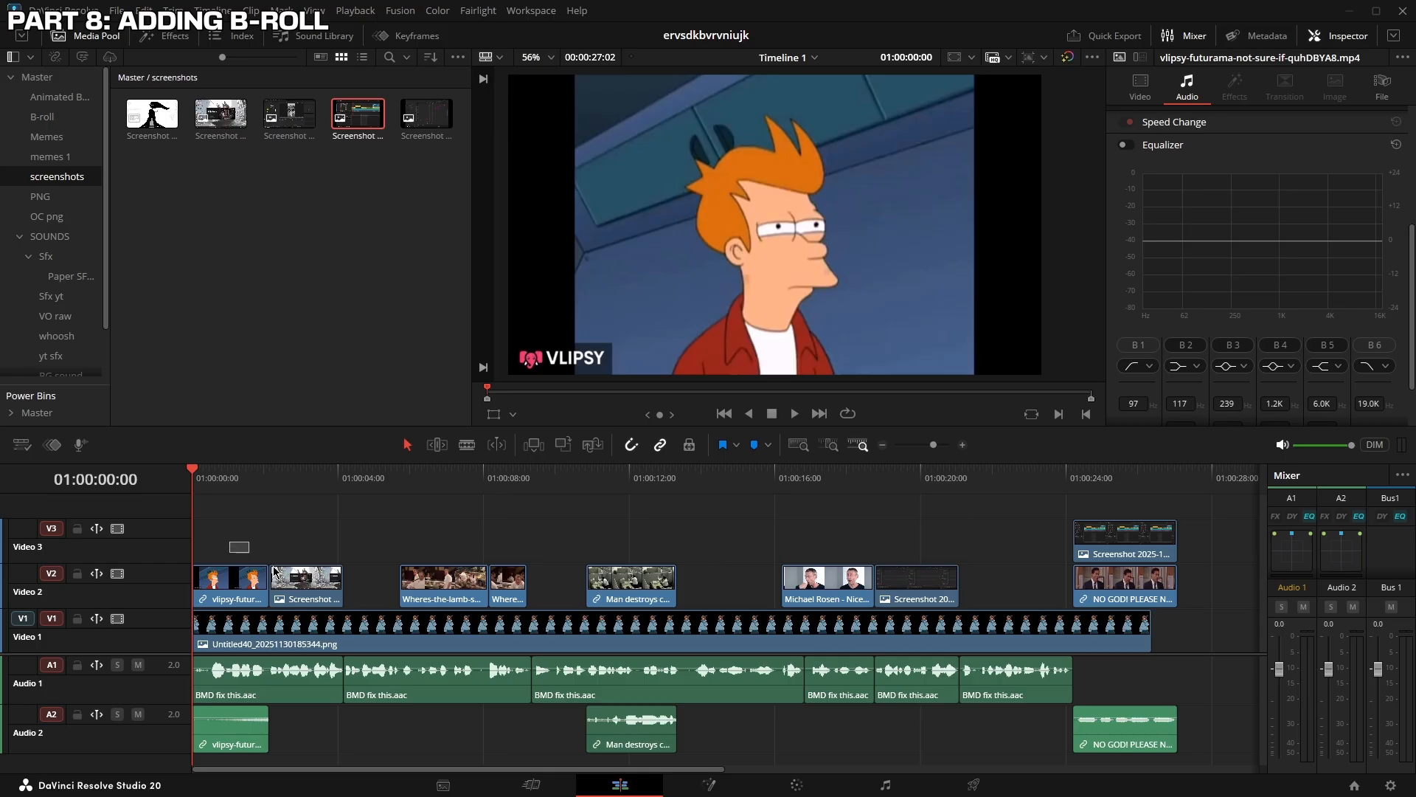
Select the first meme clips and Man destroys computer.mp4 with their linked audio, try shifting the latter slightly earlier, and undo the shift
{"action": "left_click_drag", "start_coordinate": [273, 566], "coordinate": [296, 582]}
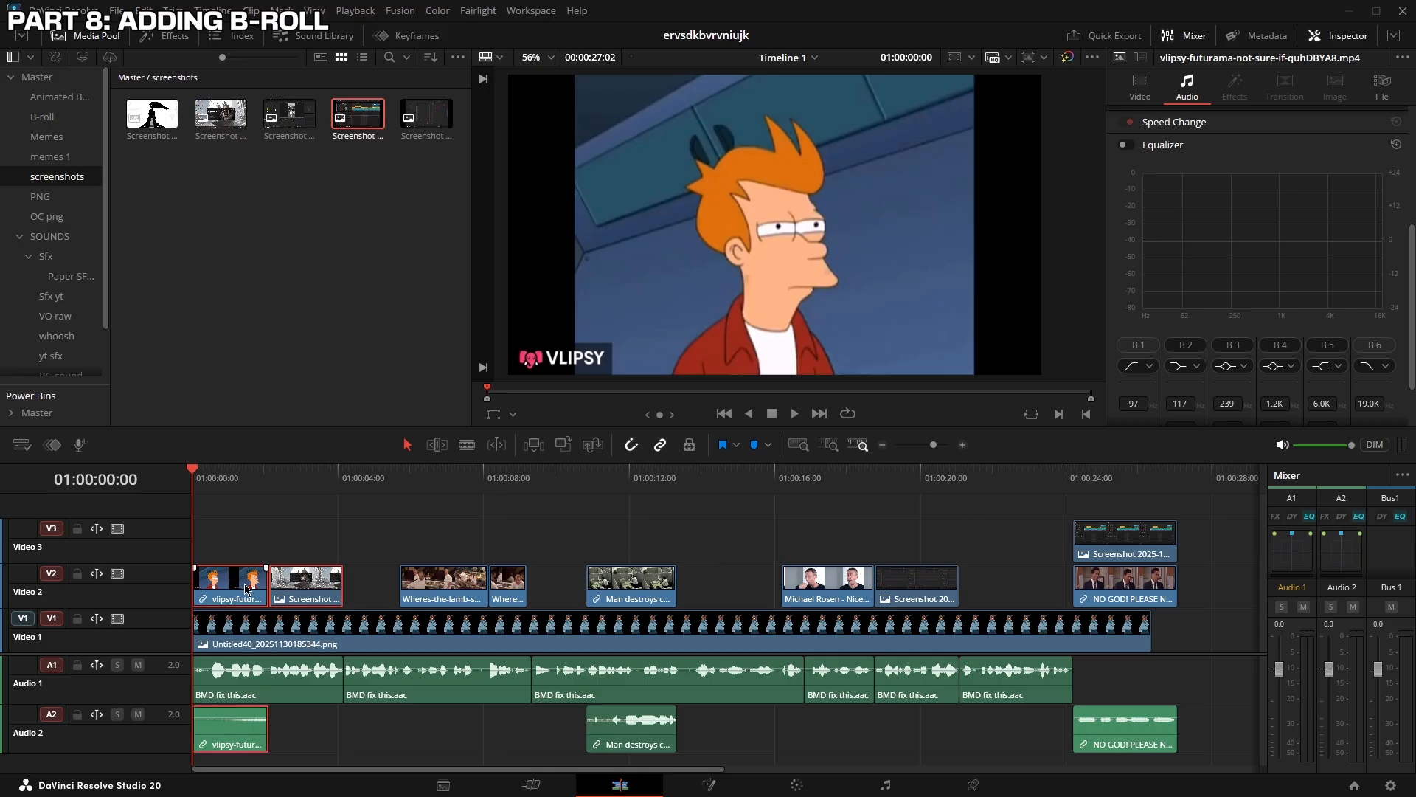
{"action": "left_click", "coordinate": [267, 511]}
{"action": "left_click", "coordinate": [235, 590]}
{"action": "left_click", "coordinate": [653, 541]}
{"action": "left_click", "coordinate": [644, 584]}
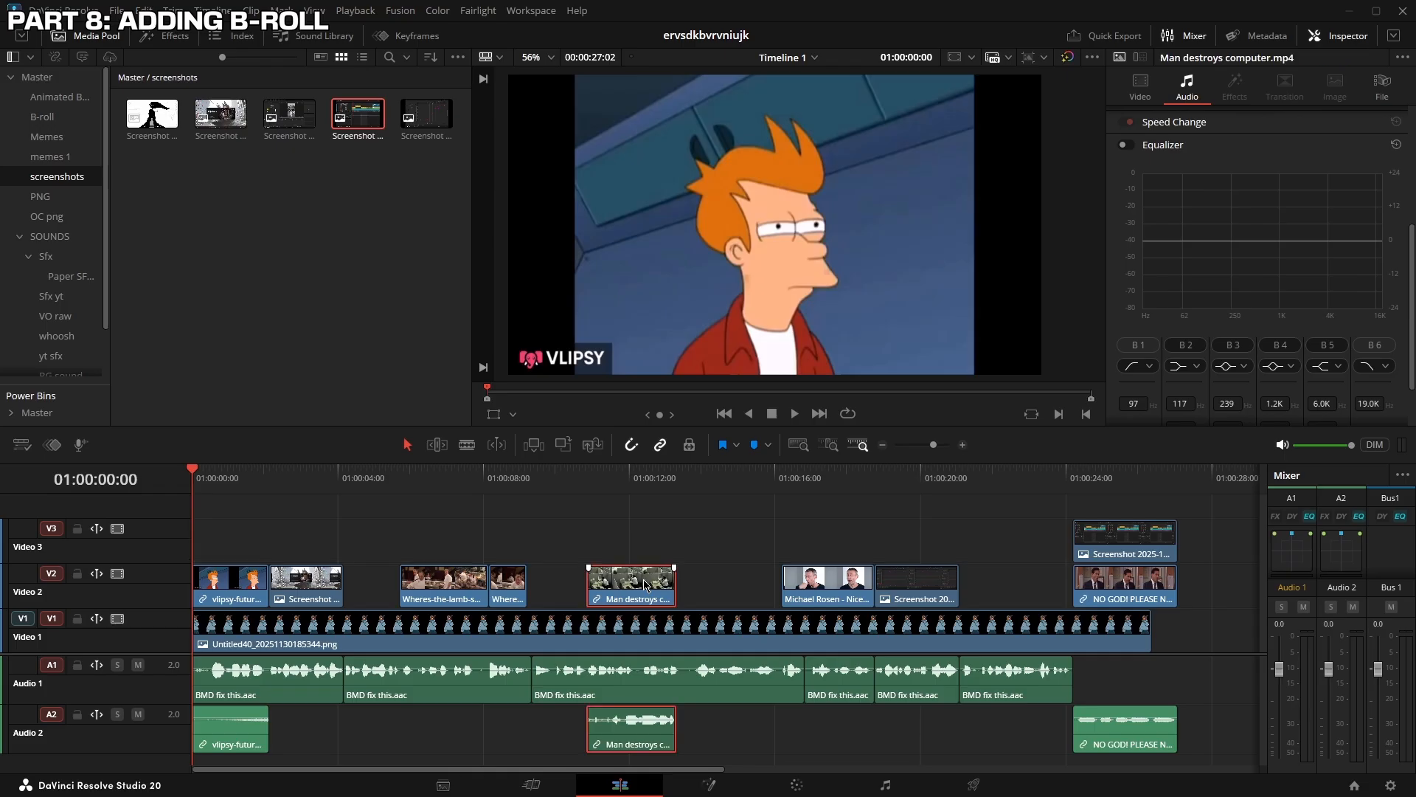
{"action": "mouse_move", "coordinate": [643, 584]}
{"action": "left_mouse_down"}
{"action": "mouse_move", "coordinate": [695, 588]}
{"action": "mouse_move", "coordinate": [634, 582]}
{"action": "left_mouse_up"}
{"action": "key", "text": "ctrl+z"}
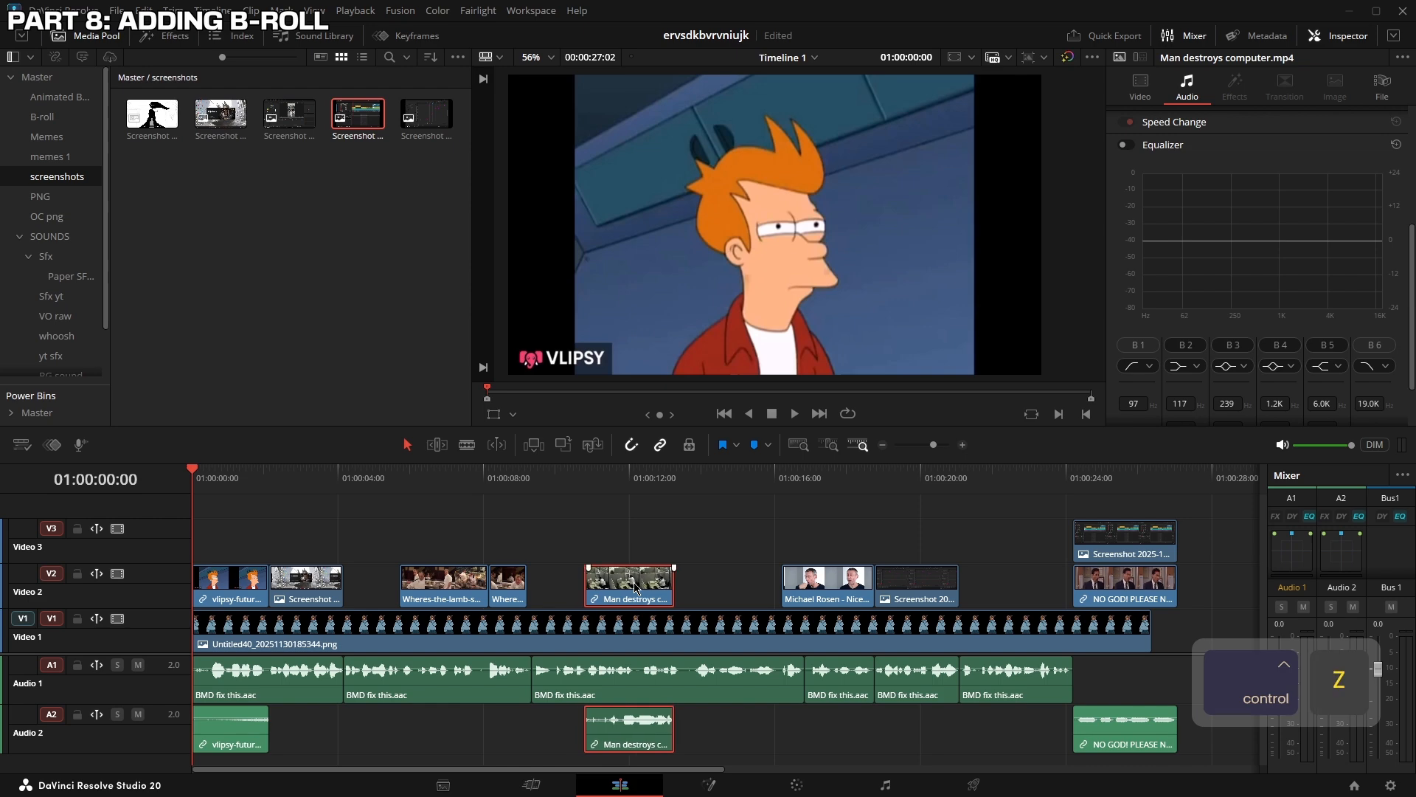
Unlink Man destroys computer.mp4 from its audio, try moving only the video, and undo the changes
{"action": "right_click", "coordinate": [663, 580]}
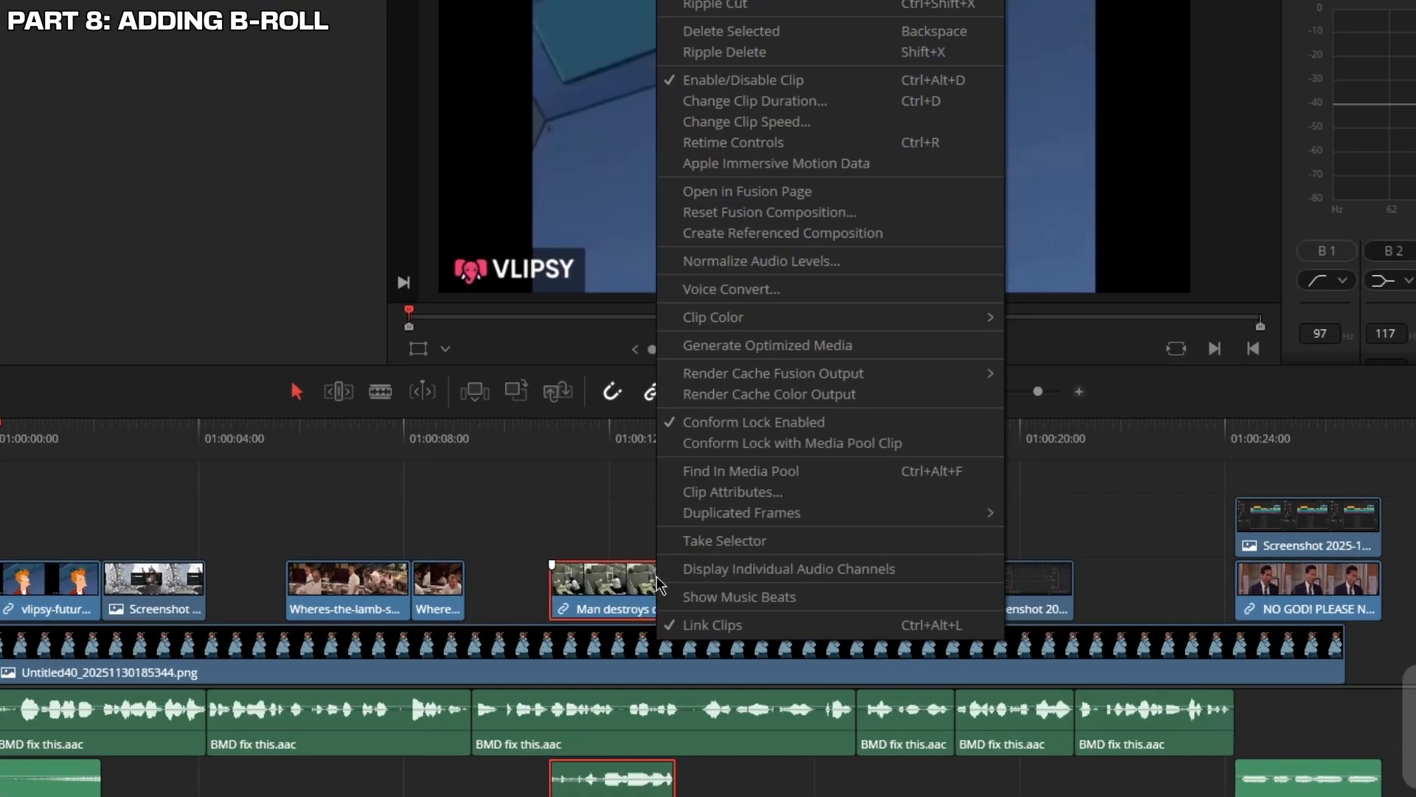
{"action": "left_click", "coordinate": [689, 610]}
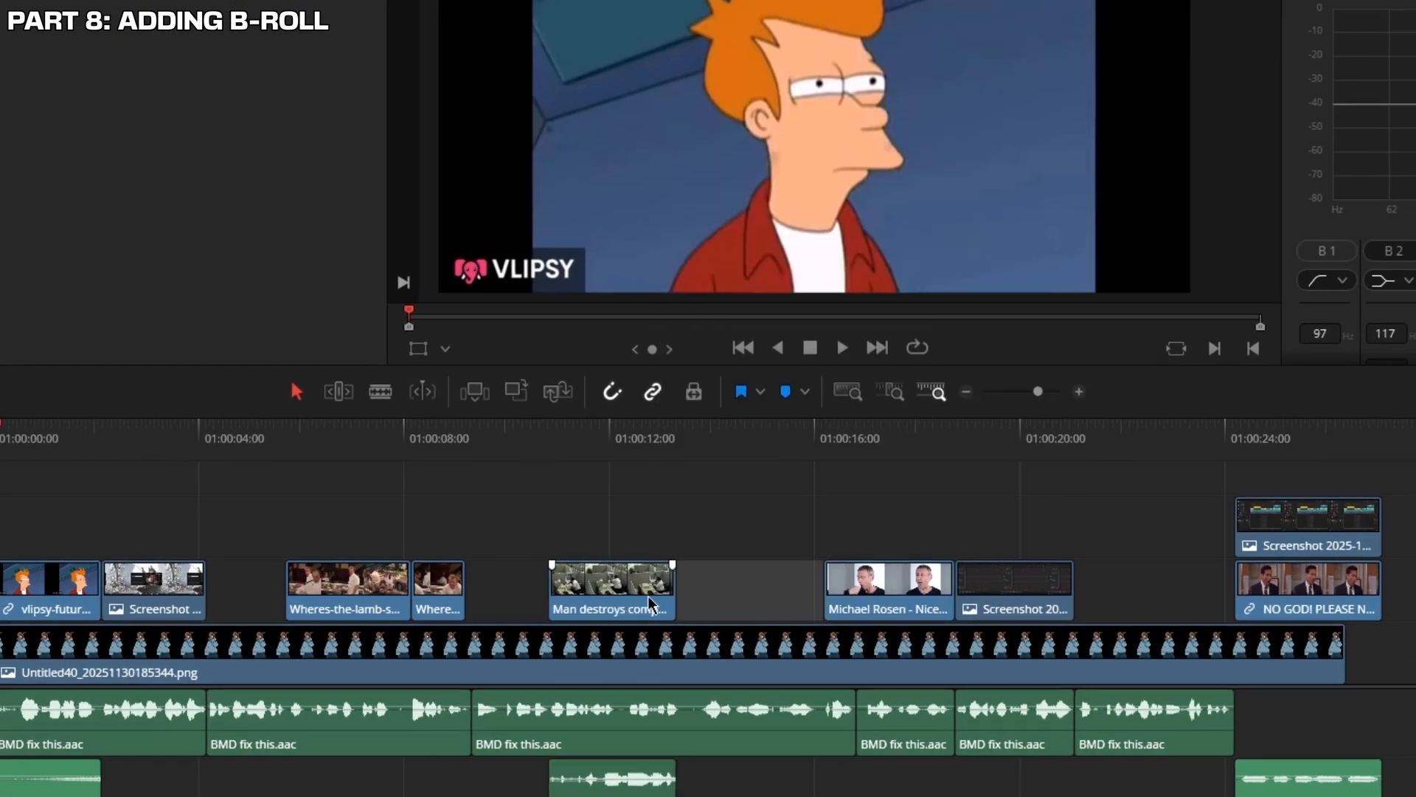
{"action": "left_click_drag", "start_coordinate": [647, 595], "coordinate": [644, 559]}
{"action": "key", "text": "ctrl+z"}
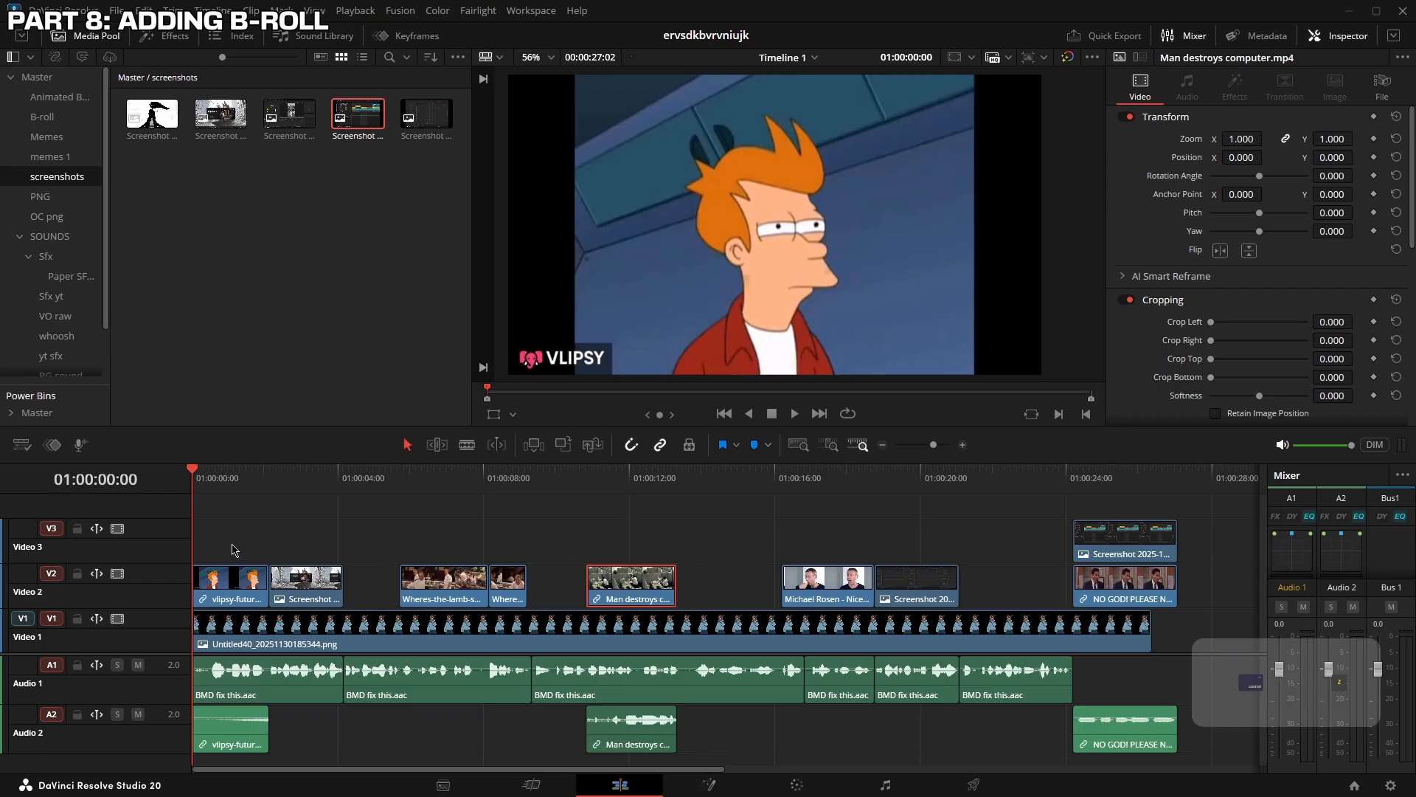
Set the playhead to 01:00:05:00 and move all video-track clips straight up three tracks with unchanged timing, putting the still image on Video 4
{"action": "left_click", "coordinate": [252, 525]}
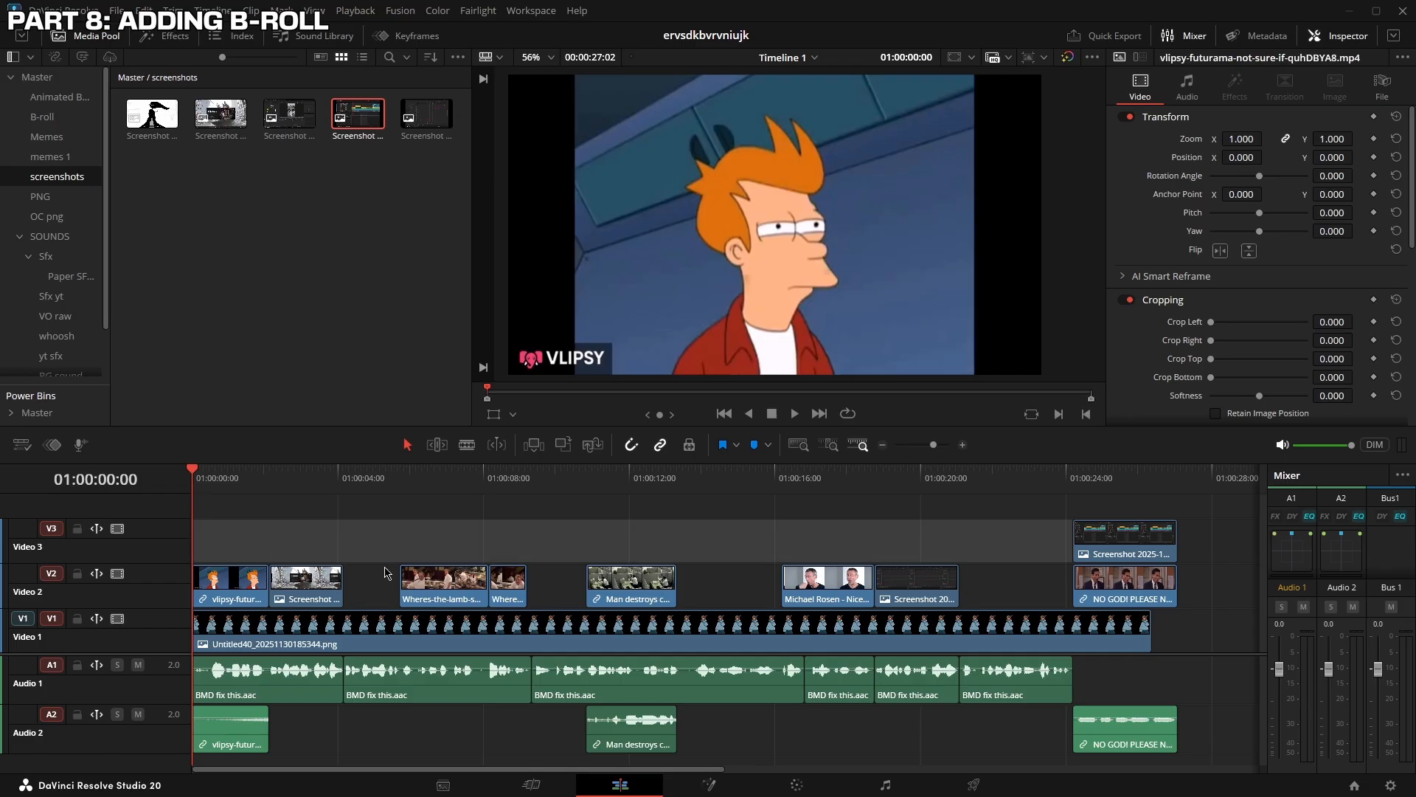
{"action": "left_click", "coordinate": [374, 478]}
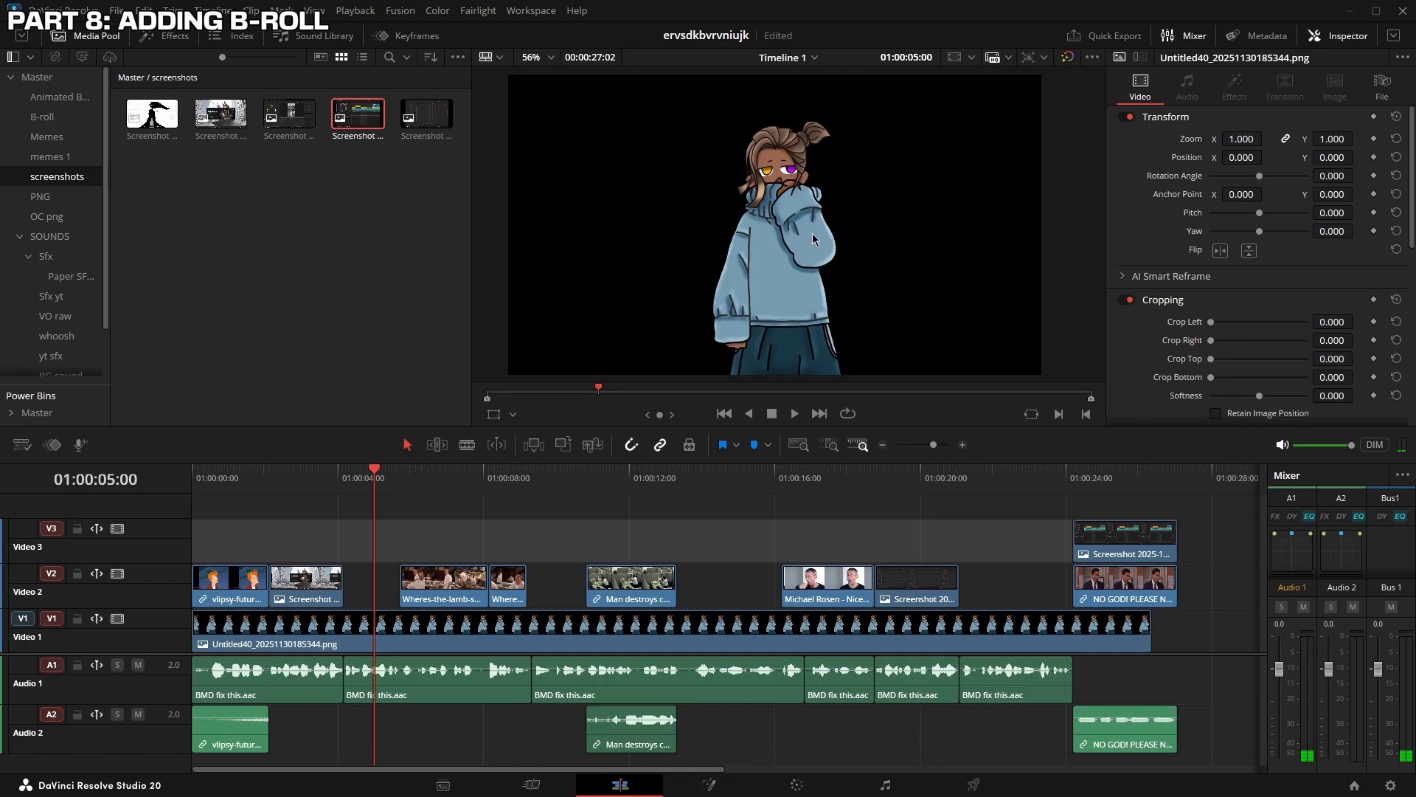
{"action": "left_click_drag", "start_coordinate": [242, 510], "coordinate": [1144, 632]}
{"action": "key", "text": "shift"}
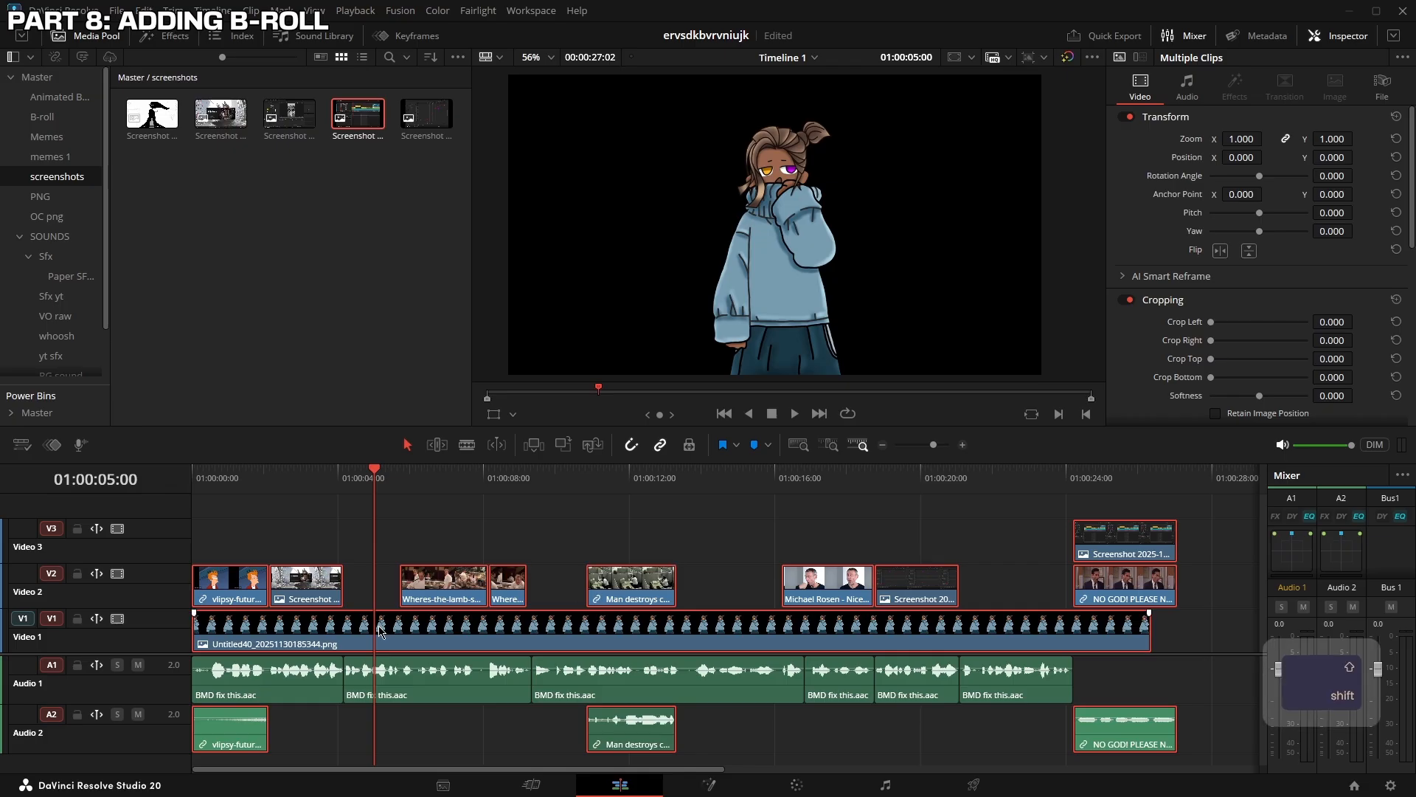
{"action": "left_click_drag", "start_coordinate": [381, 630], "coordinate": [410, 540]}
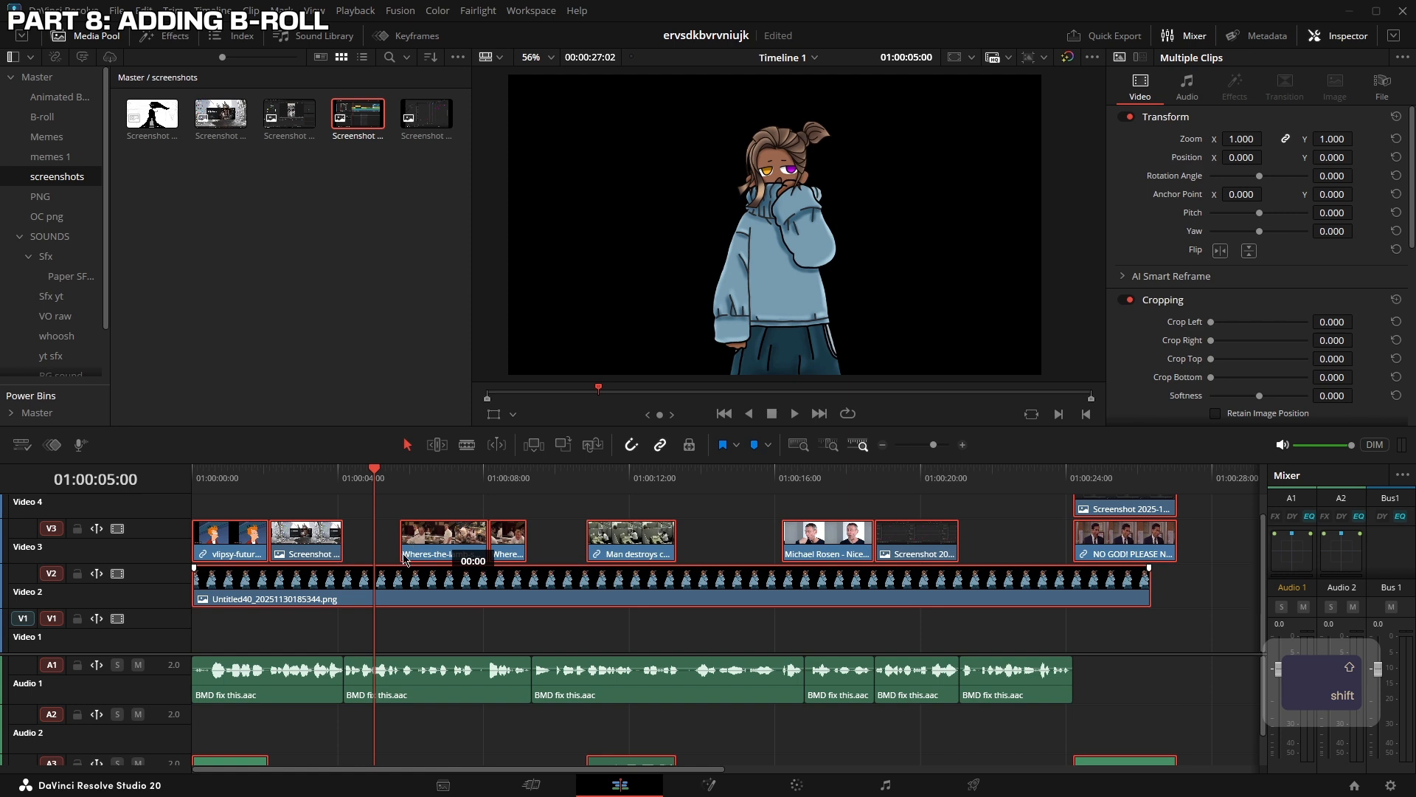
{"action": "left_click_drag", "start_coordinate": [501, 555], "coordinate": [496, 636]}
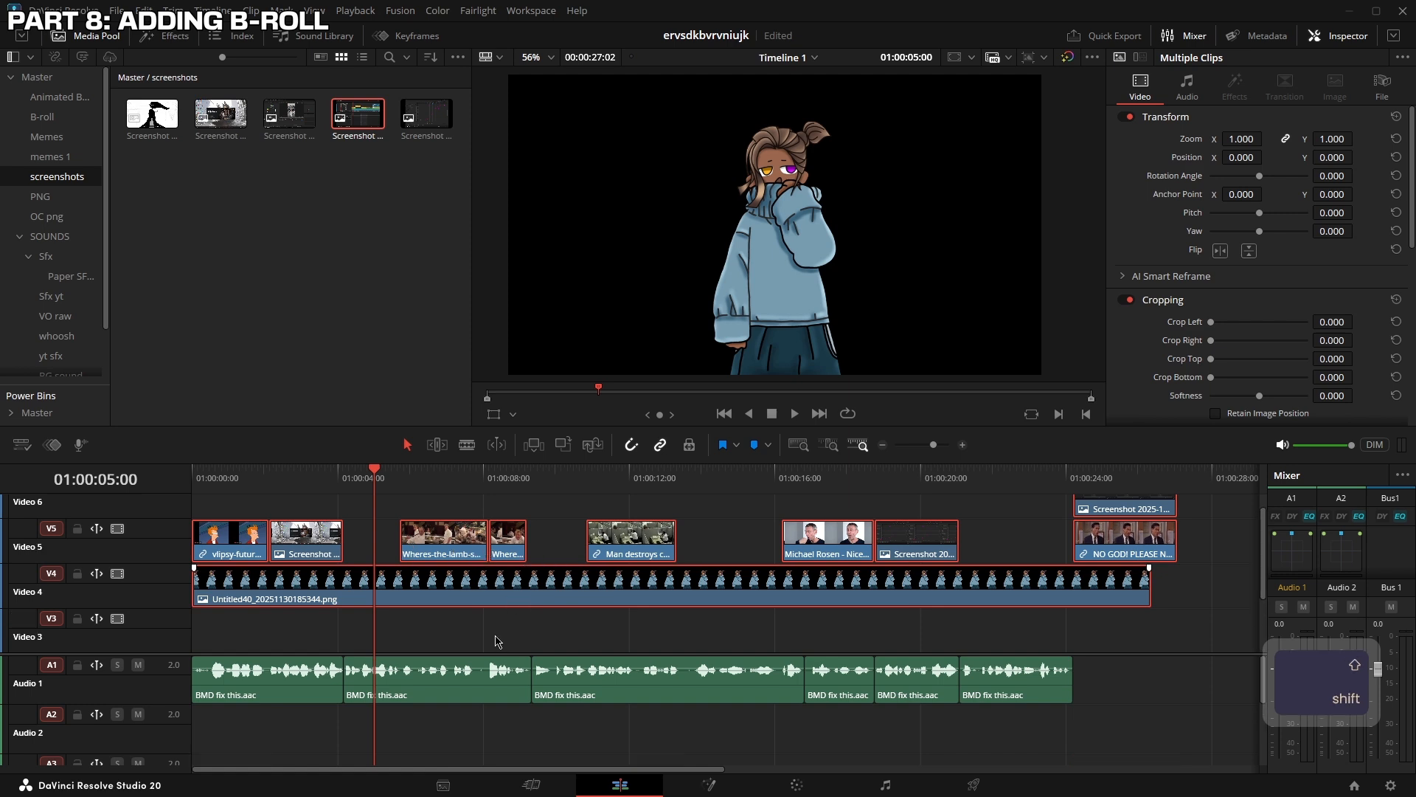
{"action": "left_click", "coordinate": [479, 625]}
Place 1.mp4 from the Animated Background bin with its audio on Video 3, and move it to the timeline's start
{"action": "left_click", "coordinate": [55, 97]}
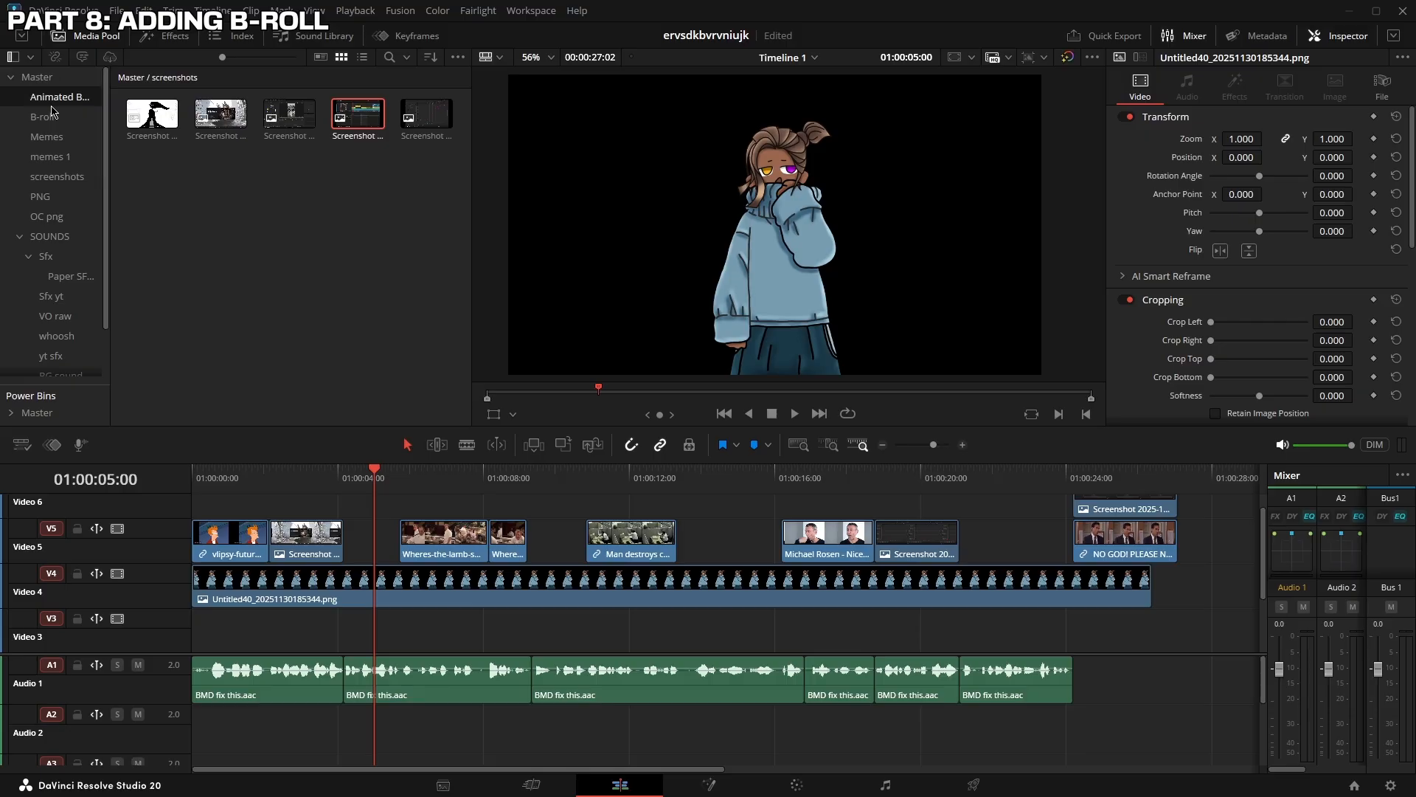
{"action": "left_click", "coordinate": [144, 121]}
{"action": "left_click_drag", "start_coordinate": [144, 122], "coordinate": [194, 611]}
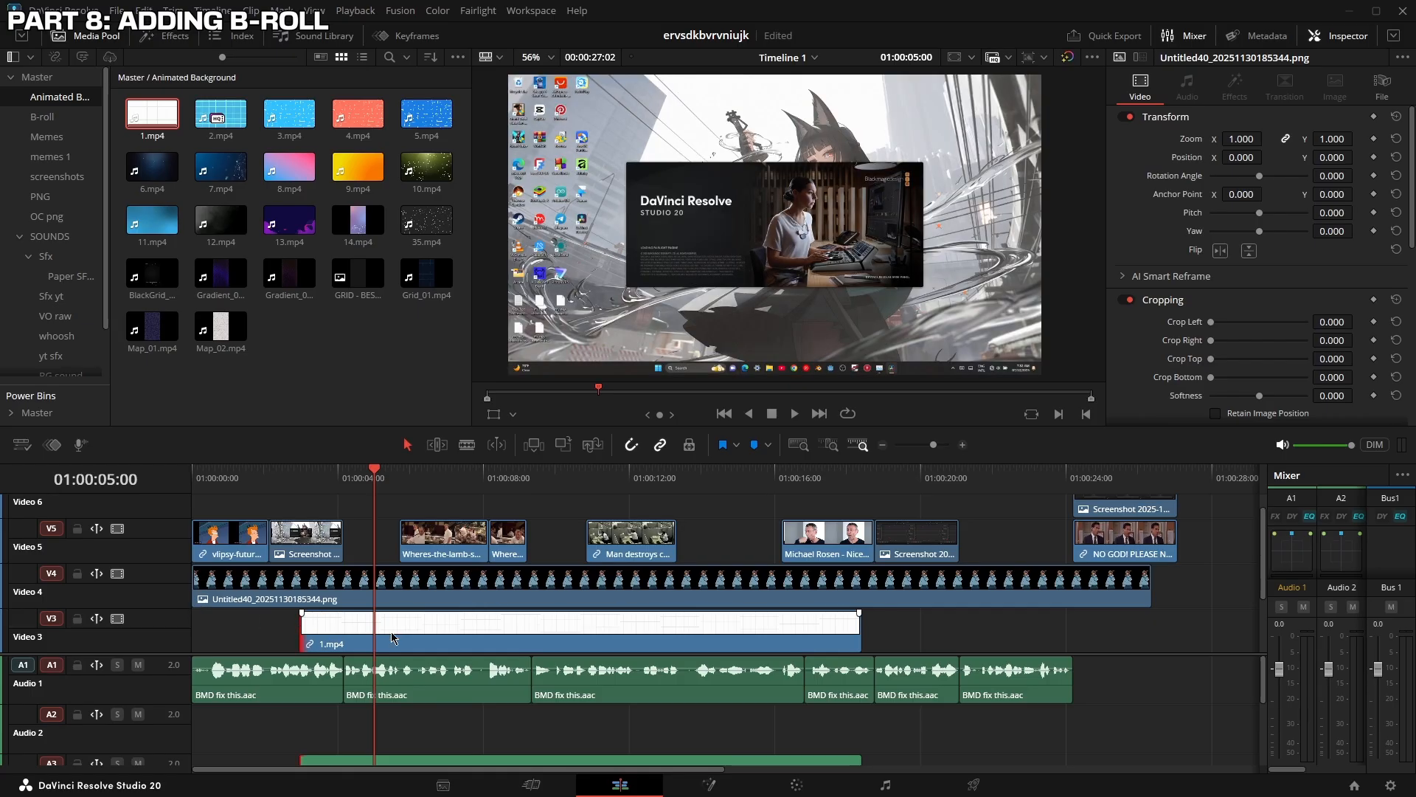
{"action": "left_click_drag", "start_coordinate": [394, 639], "coordinate": [267, 639]}
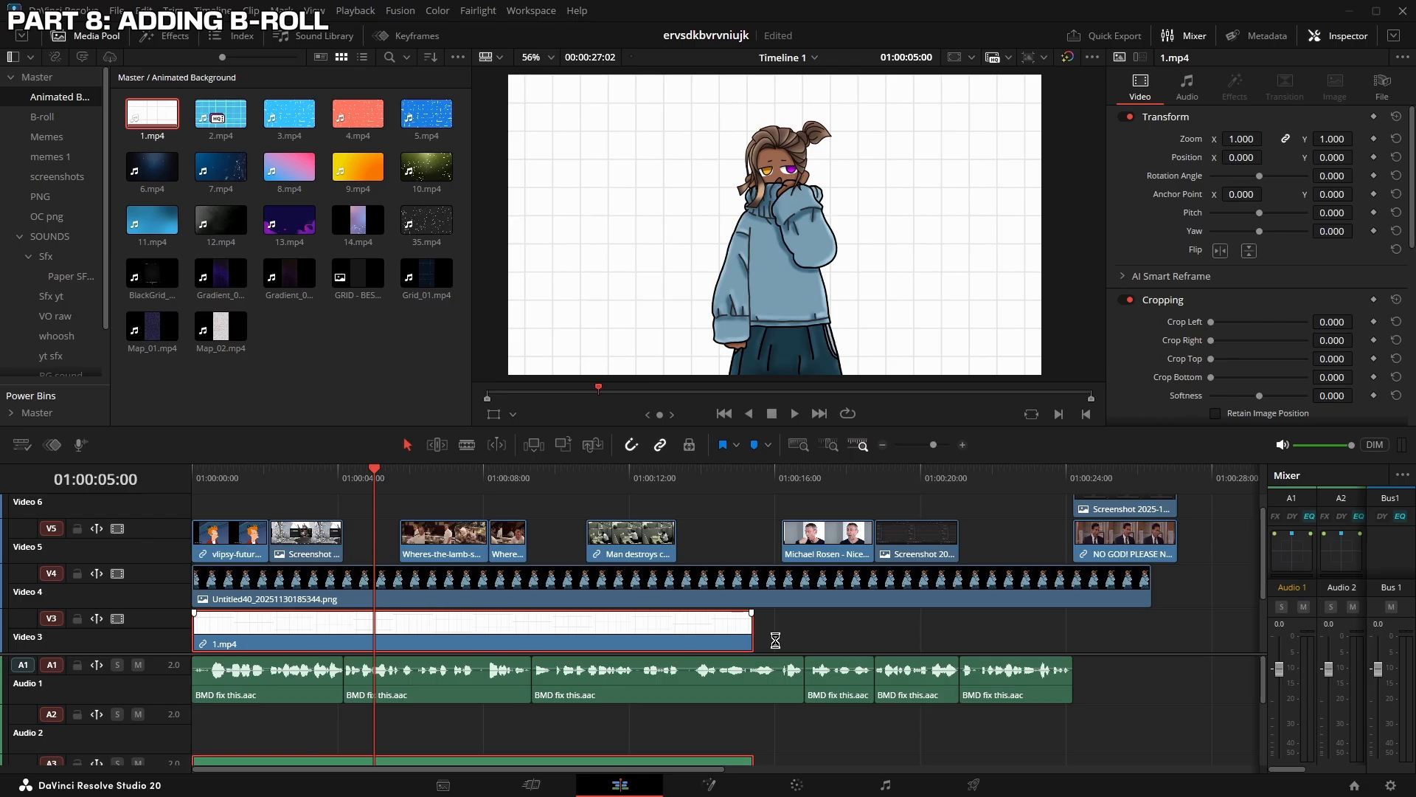
{"action": "left_click", "coordinate": [748, 627]}
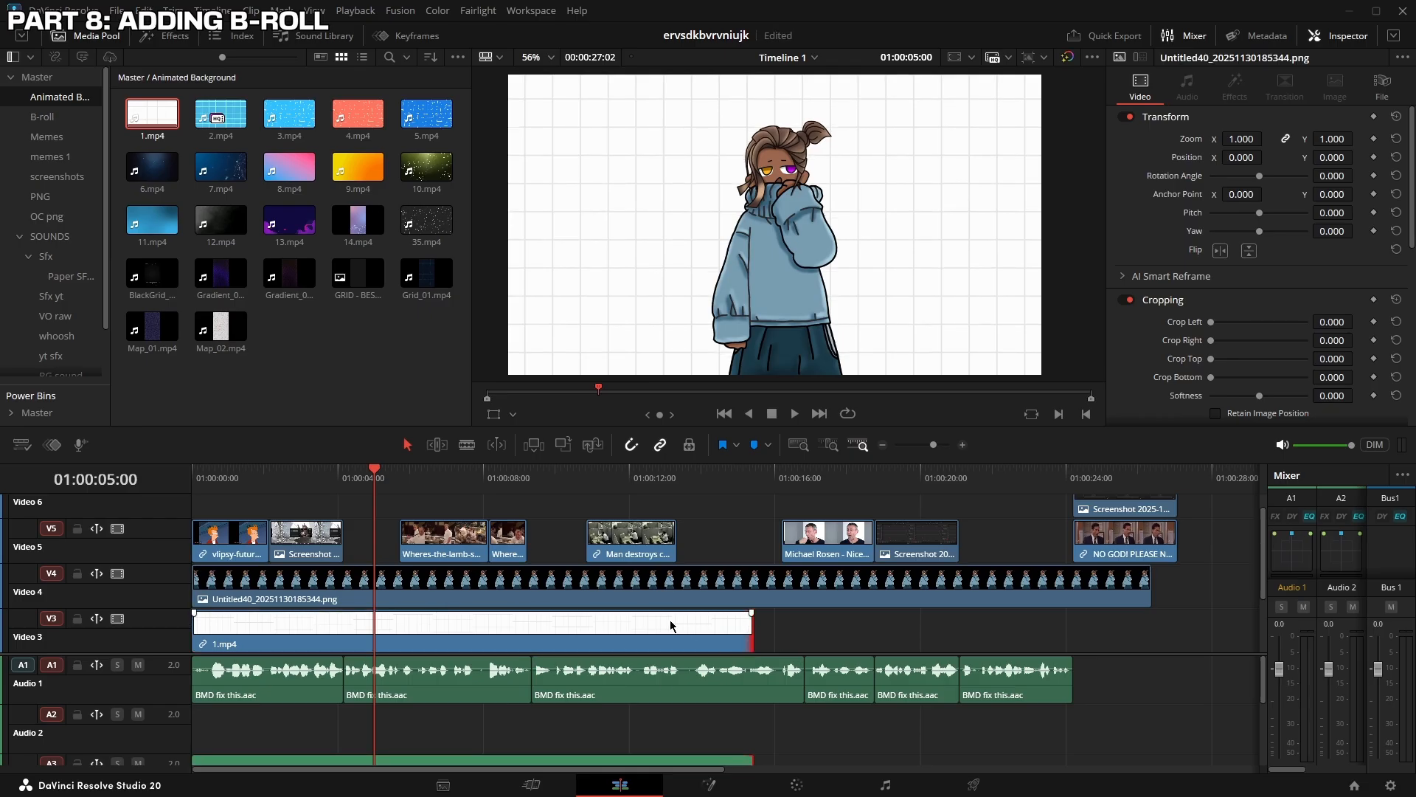
Duplicate the background clip on Video 3 with an offset of 17:04, enlarge the video track area, and undo all the background clip placements
{"action": "left_click_drag", "start_coordinate": [590, 636], "coordinate": [1119, 622]}
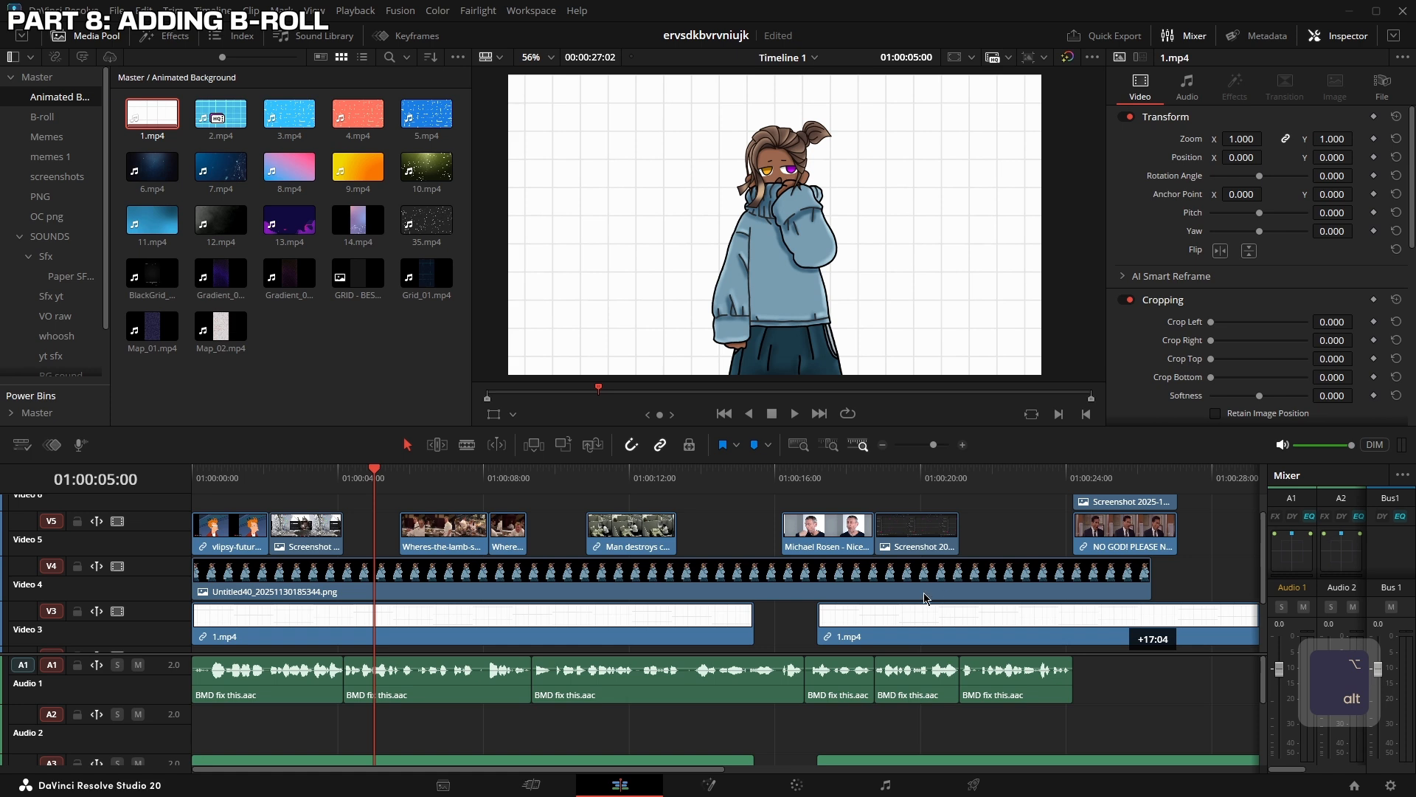
{"action": "left_click_drag", "start_coordinate": [924, 594], "coordinate": [924, 595]}
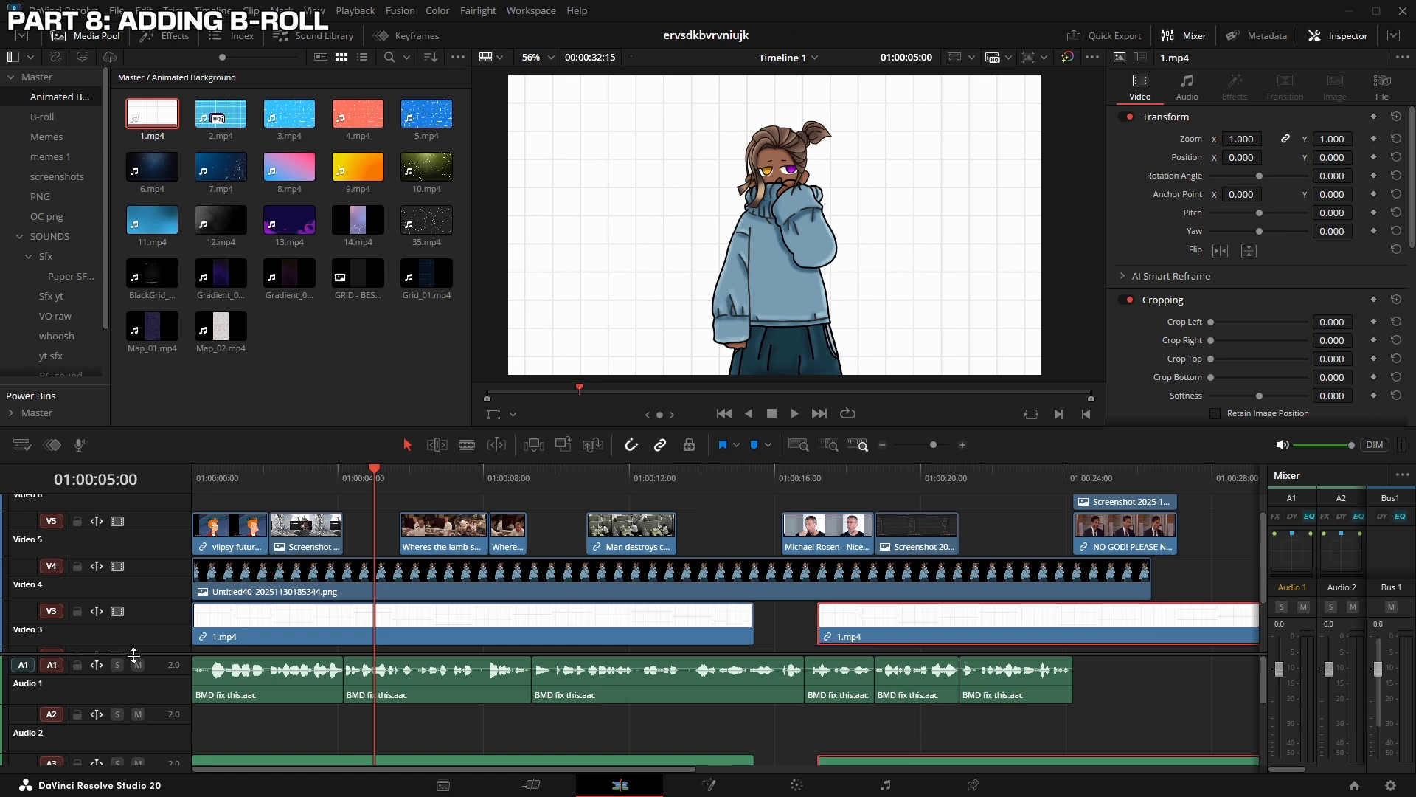
{"action": "left_click_drag", "start_coordinate": [127, 646], "coordinate": [137, 718]}
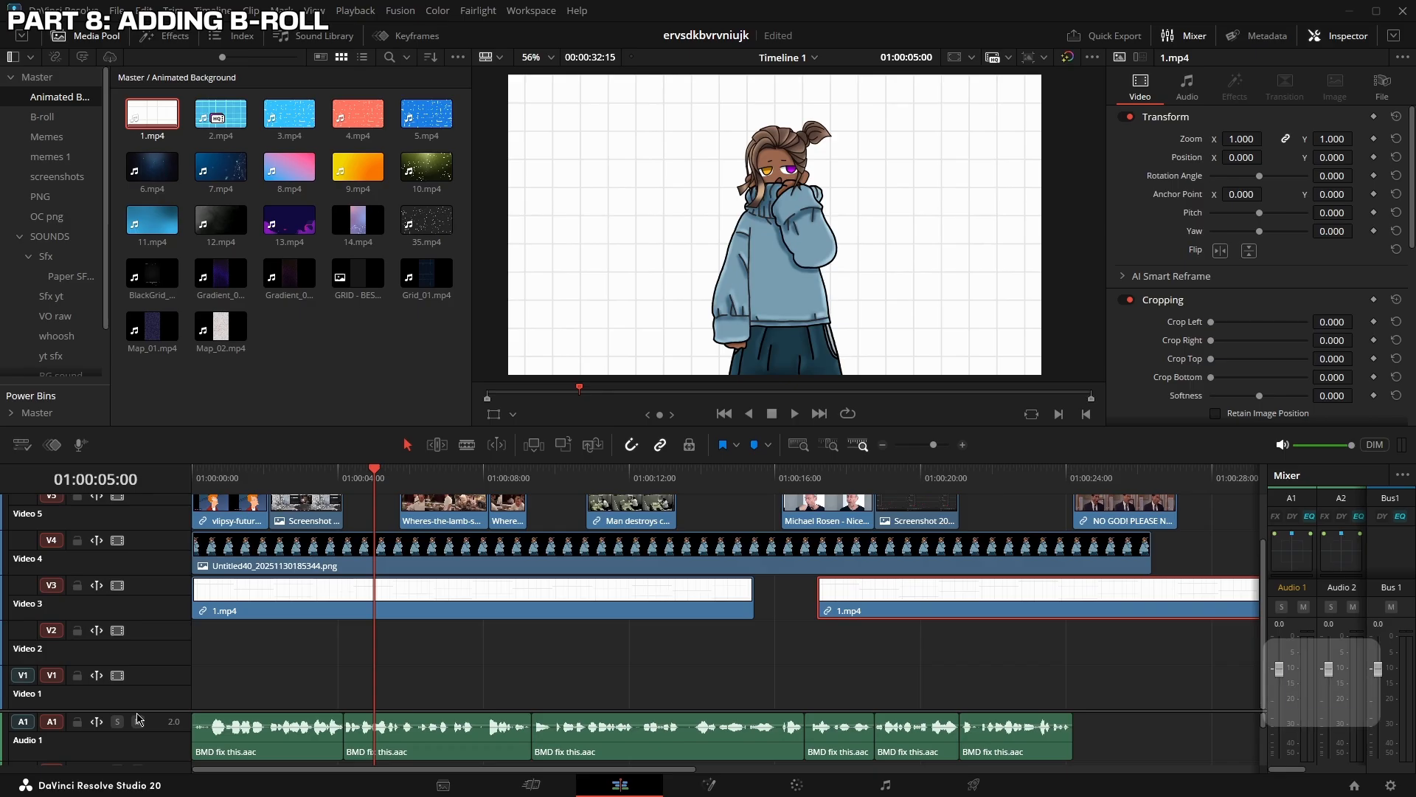
{"action": "key", "text": "ctrl+z"}
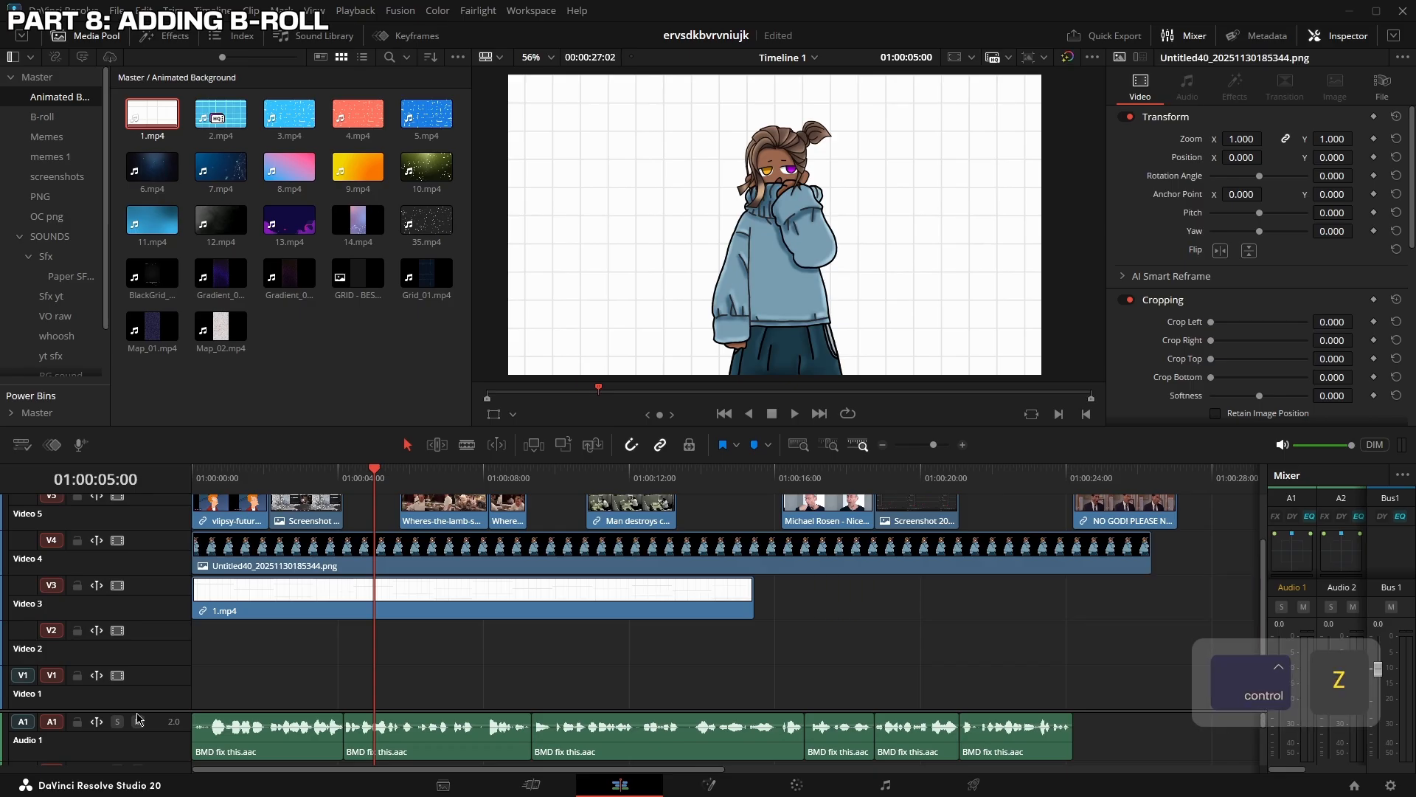
{"action": "key", "text": "ctrl+z"}
{"action": "key", "text": "ctrl+z"}
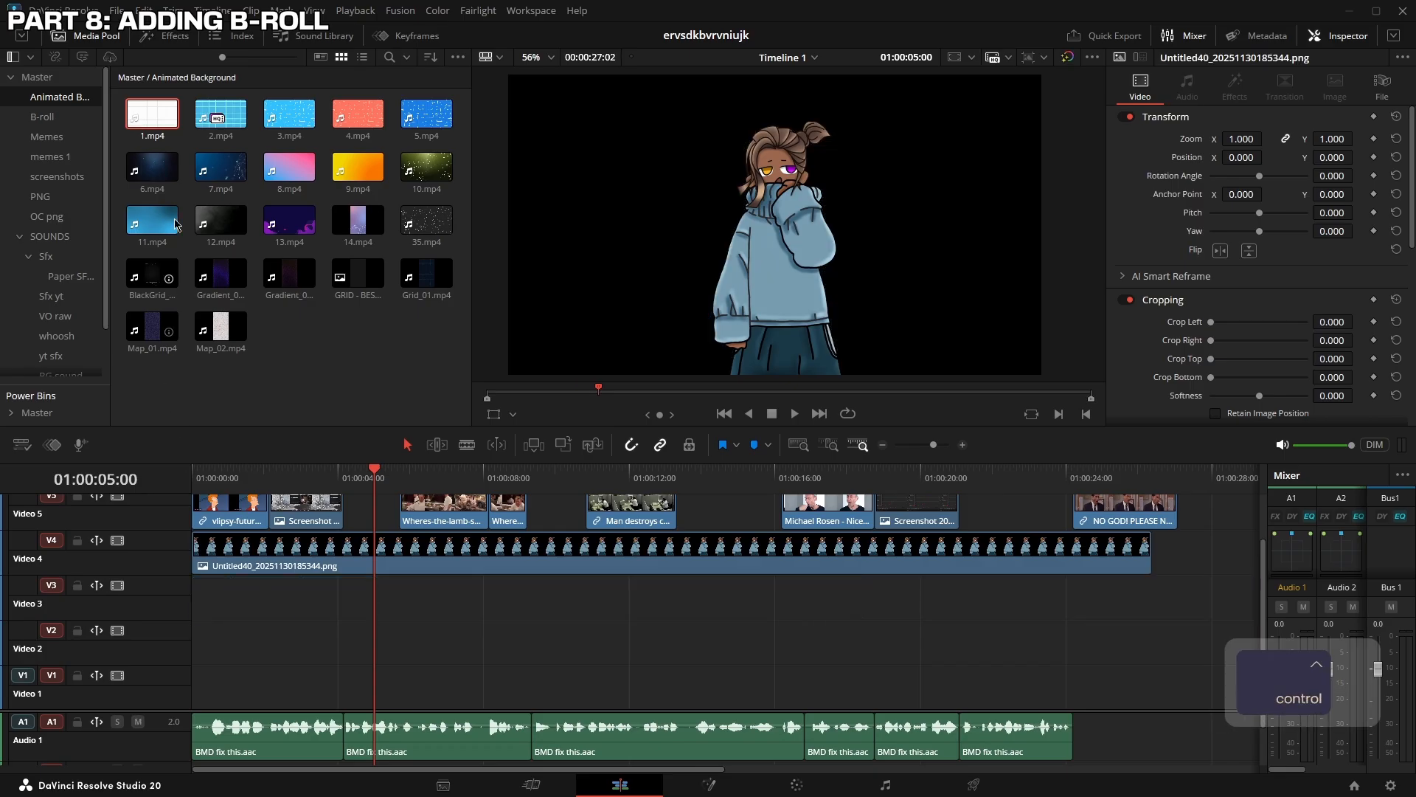
Add only the video of the 1.mp4 background to Video 1, starting at the beginning of the timeline
{"action": "left_click", "coordinate": [148, 122]}
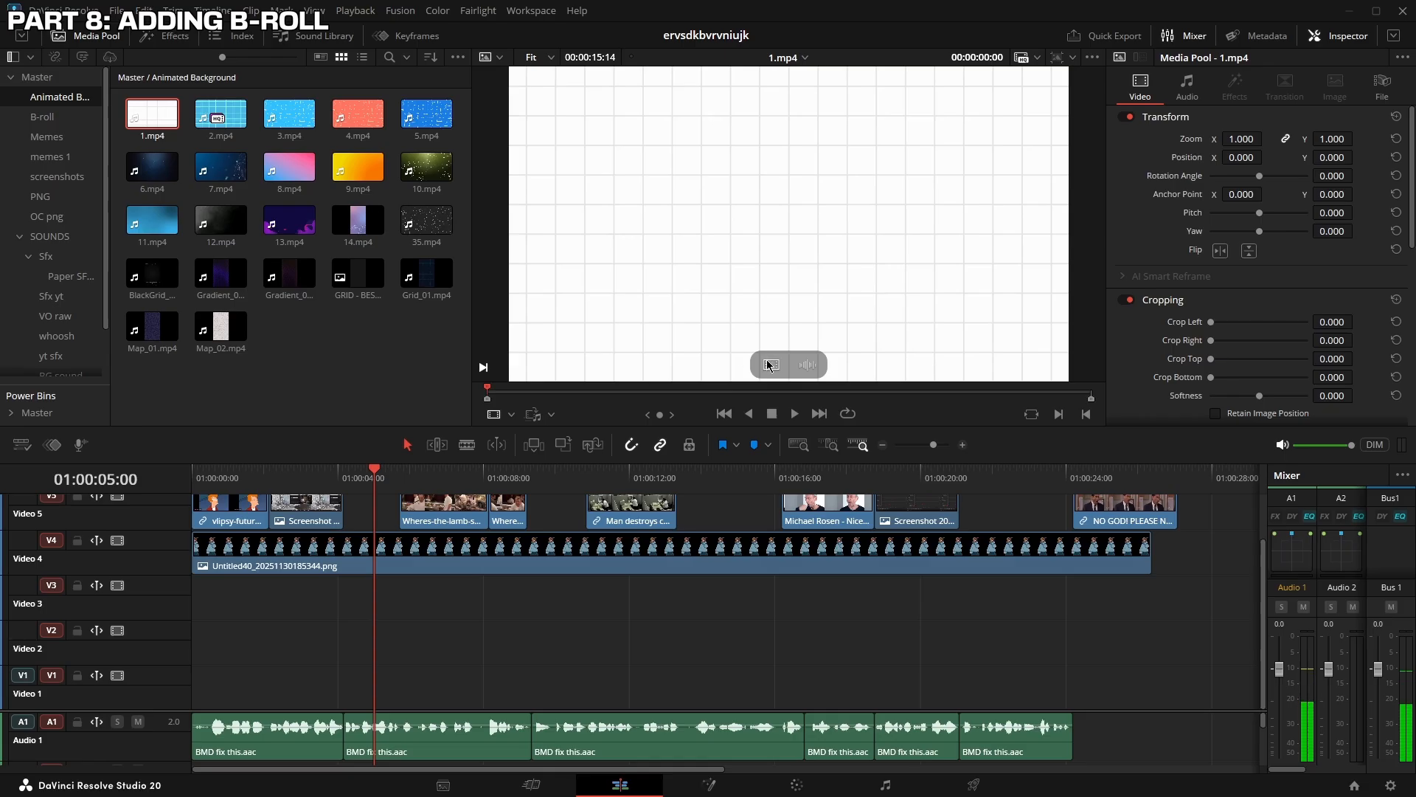
{"action": "left_click_drag", "start_coordinate": [767, 364], "coordinate": [315, 641]}
{"action": "left_click_drag", "start_coordinate": [436, 645], "coordinate": [298, 670]}
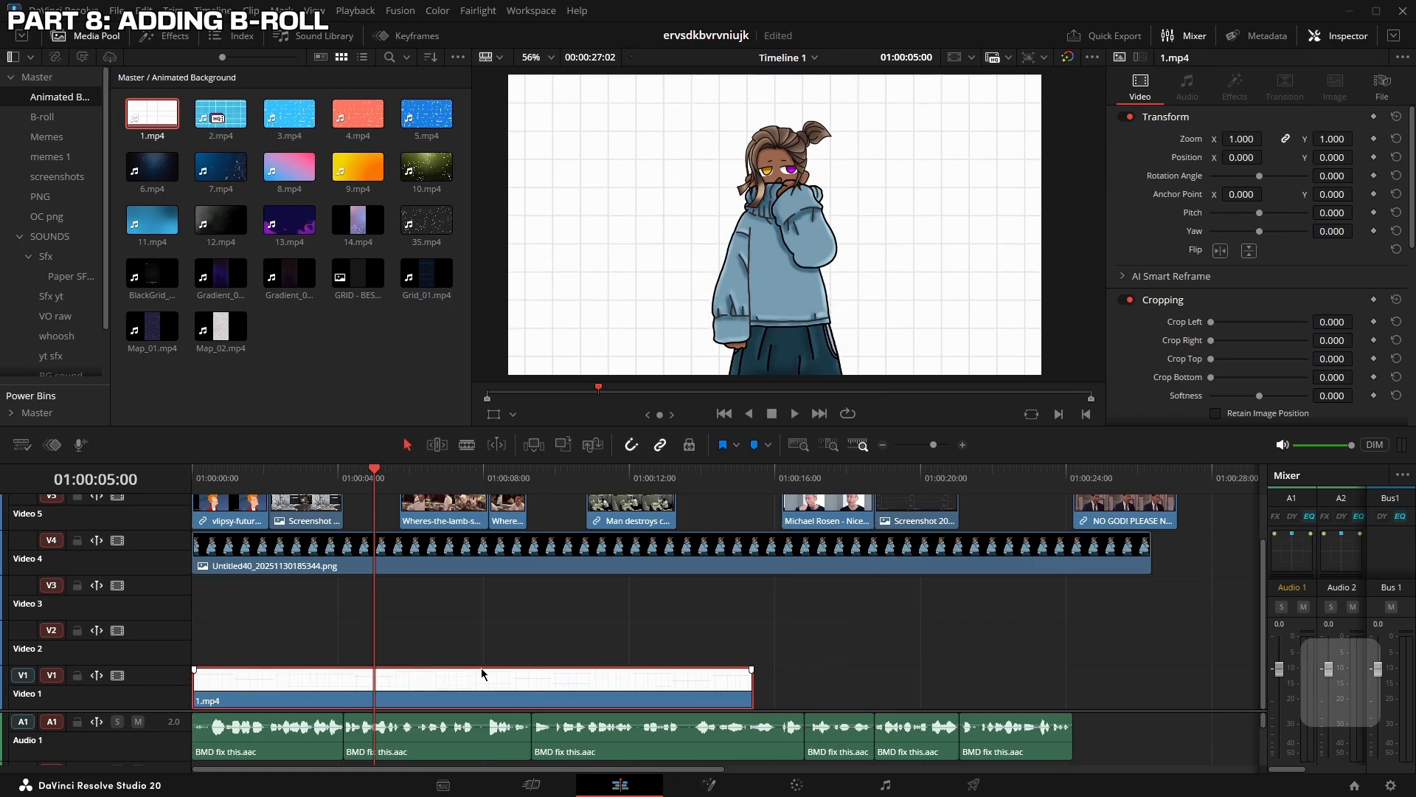
Copy the background so it ends flush with the last meme clip, trim its start to the first background's end, and place it on Video 1
{"action": "left_click_drag", "start_coordinate": [475, 679], "coordinate": [783, 629]}
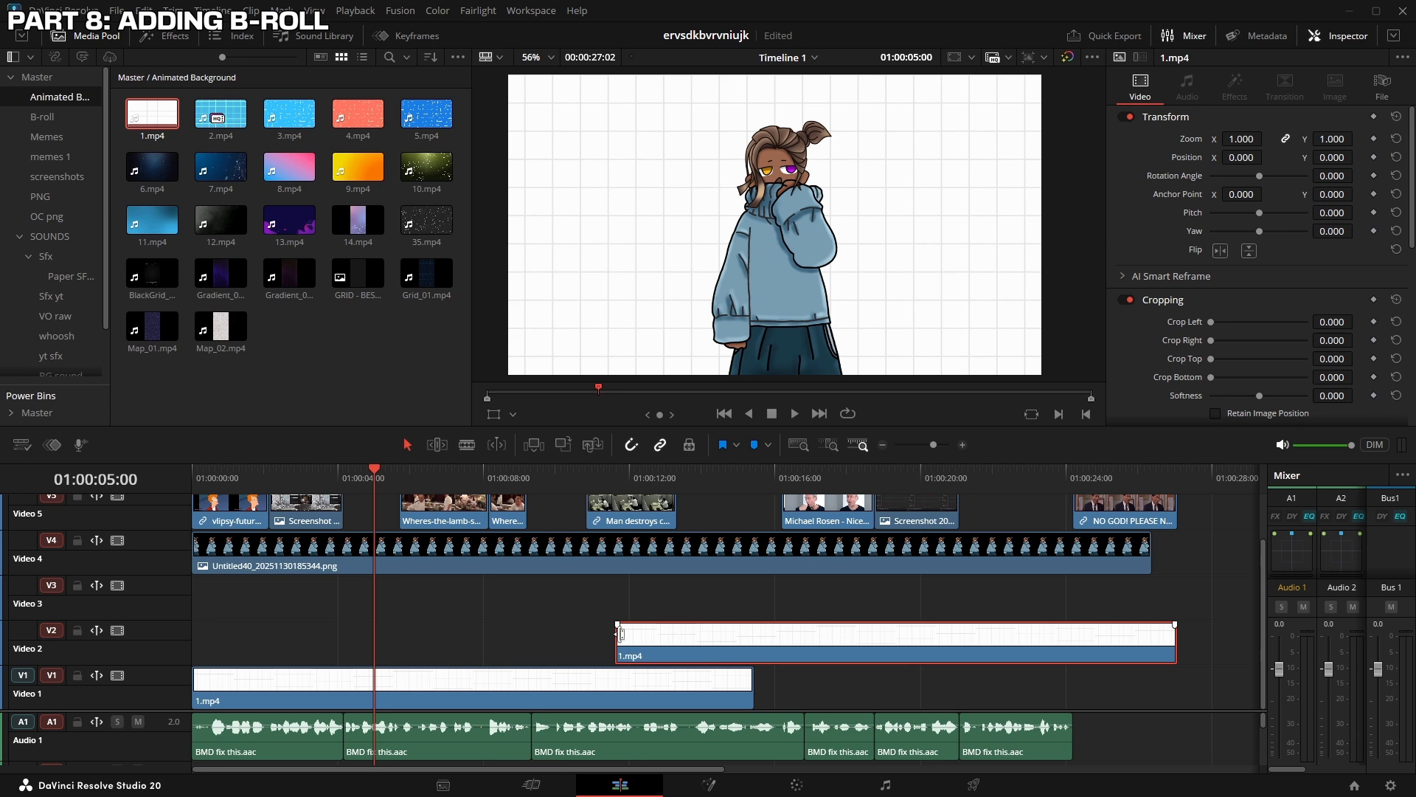
{"action": "left_click_drag", "start_coordinate": [617, 635], "coordinate": [757, 642]}
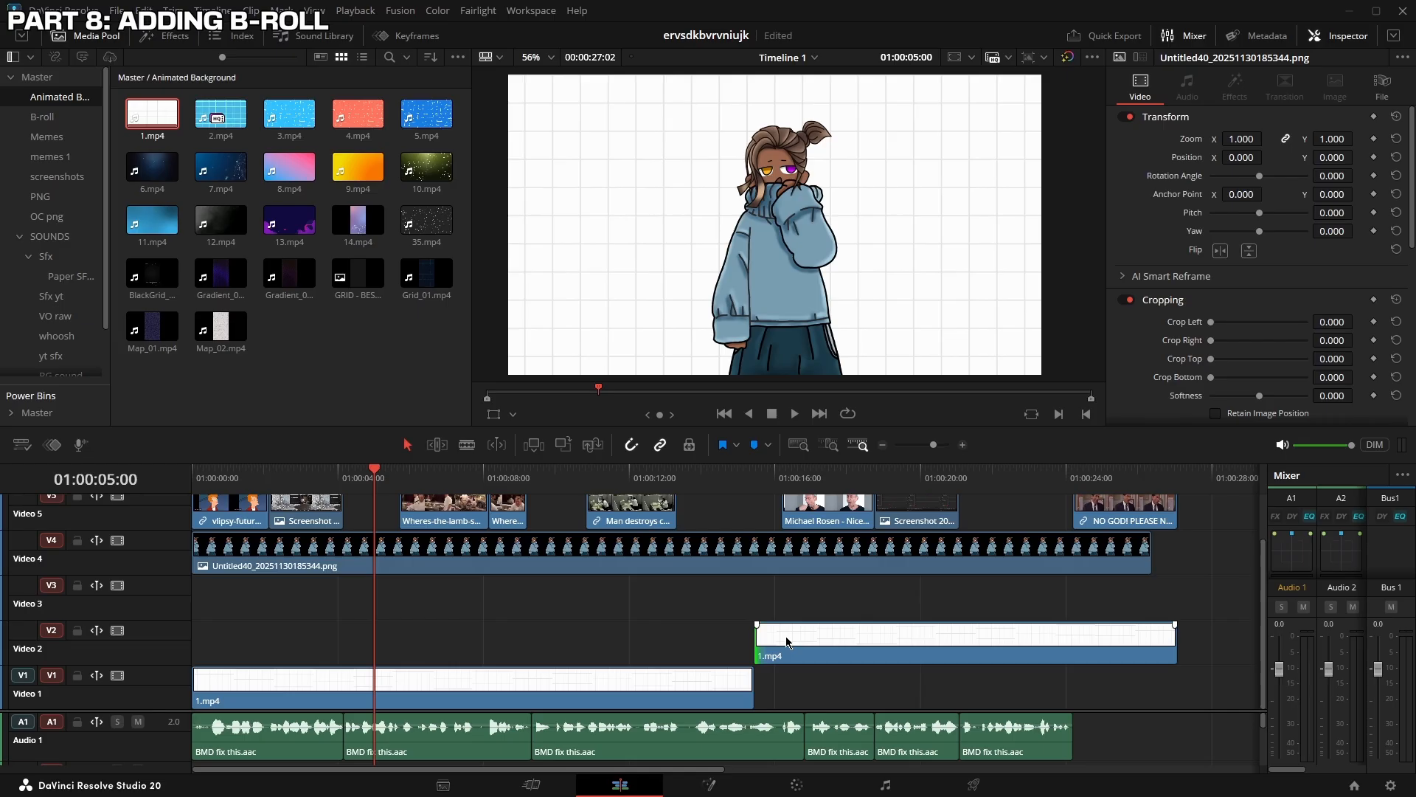
{"action": "key", "text": "ctrl+s"}
{"action": "left_click_drag", "start_coordinate": [814, 640], "coordinate": [813, 688]}
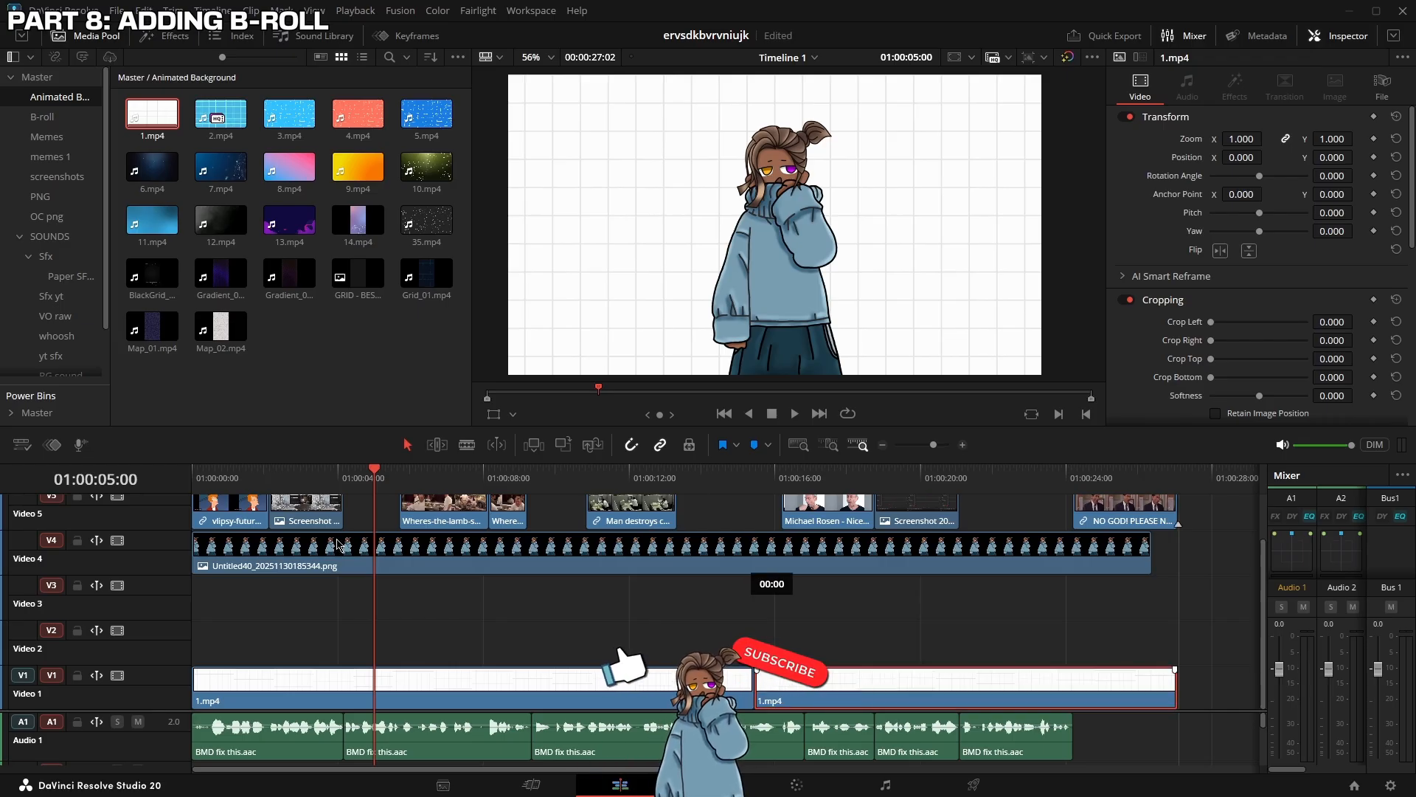
Delete all empty tracks, adjust the track area to show video and audio, and return the playhead to 01:00:00:00
{"action": "right_click", "coordinate": [170, 605]}
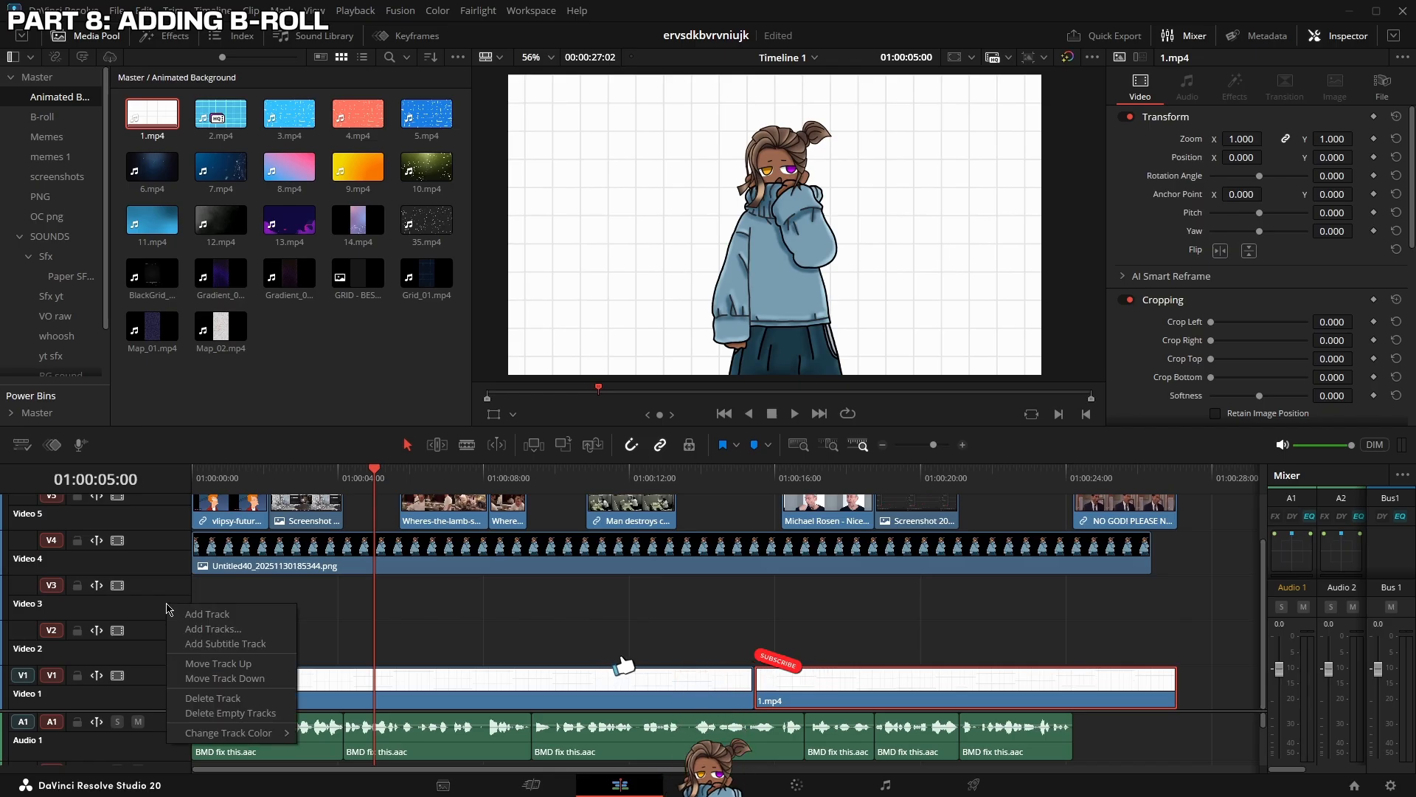
{"action": "left_click", "coordinate": [226, 716]}
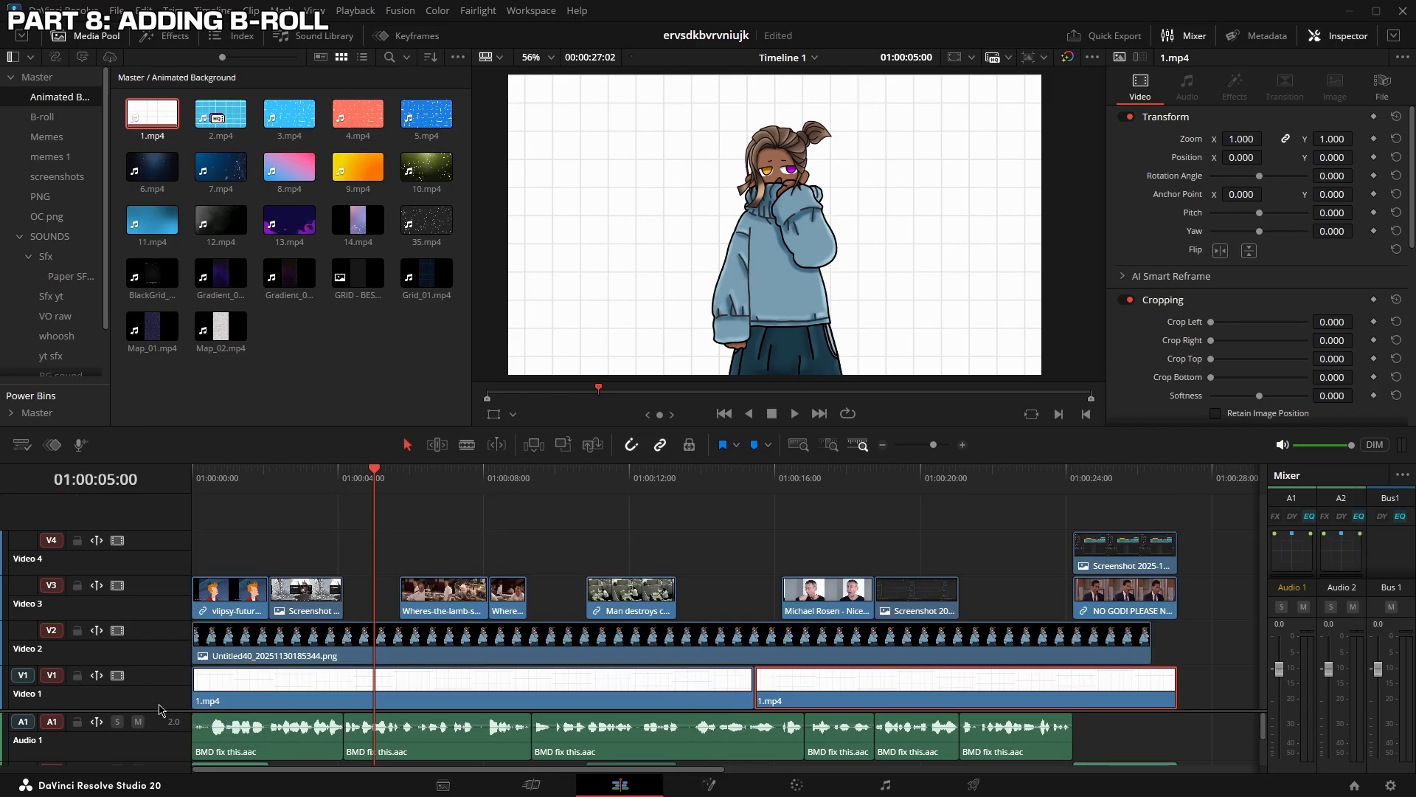
{"action": "scroll", "coordinate": [166, 713], "scroll_direction": "down", "scroll_amount": 2}
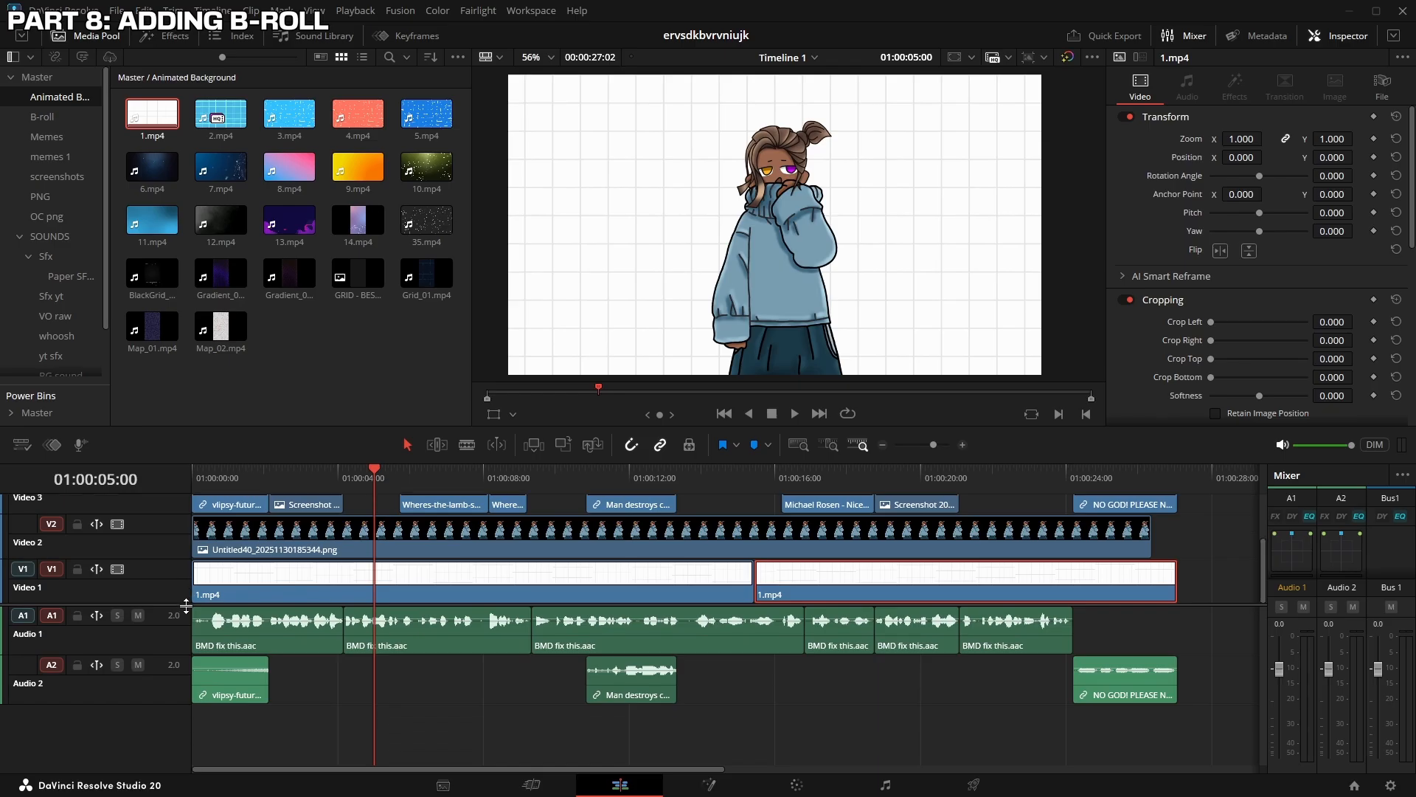
{"action": "left_click_drag", "start_coordinate": [189, 627], "coordinate": [190, 637]}
{"action": "left_click_drag", "start_coordinate": [234, 475], "coordinate": [186, 477]}
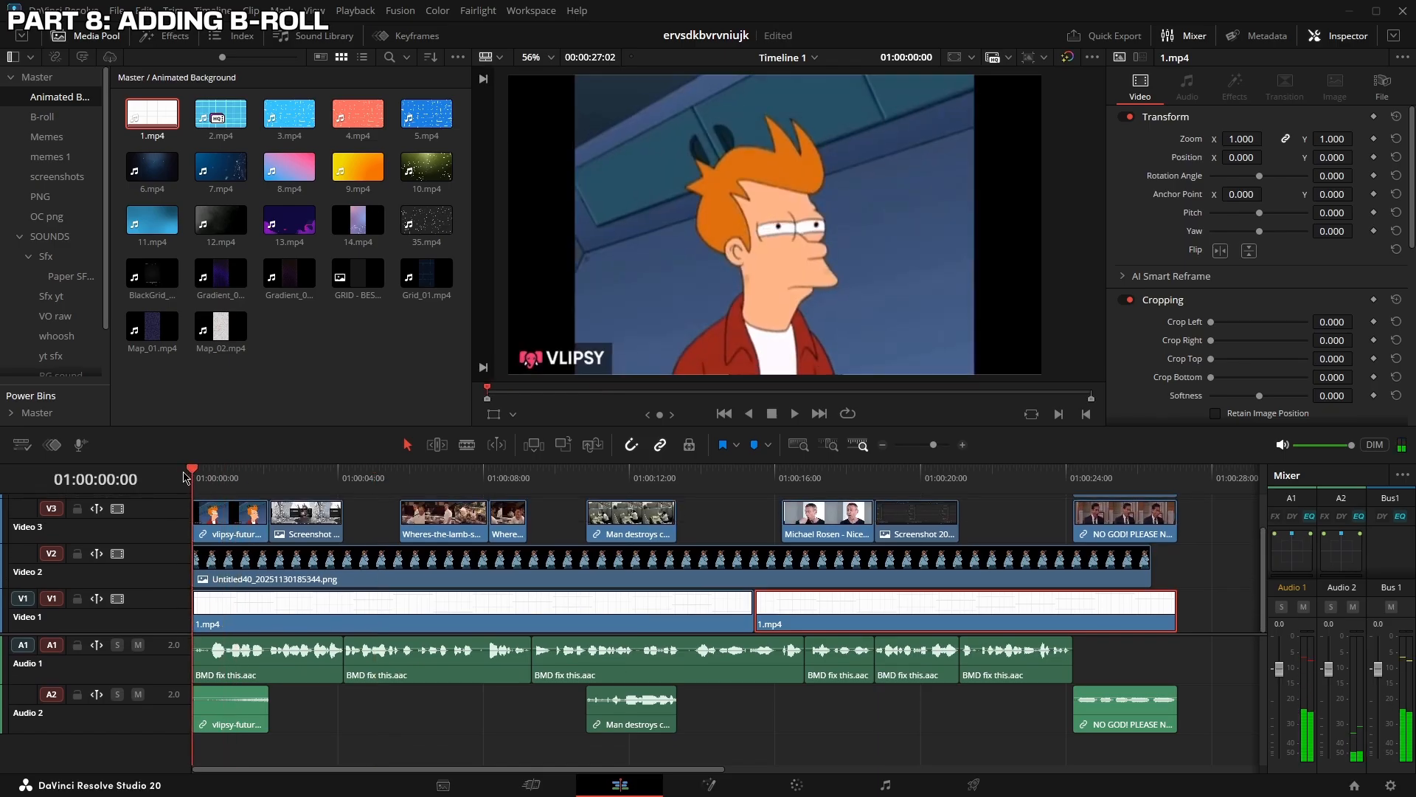
Lower the volume and play the timeline from the beginning to check how smoothly it runs
{"action": "key", "text": "XF86AudioLowerVolume"}
{"action": "key", "text": "space"}
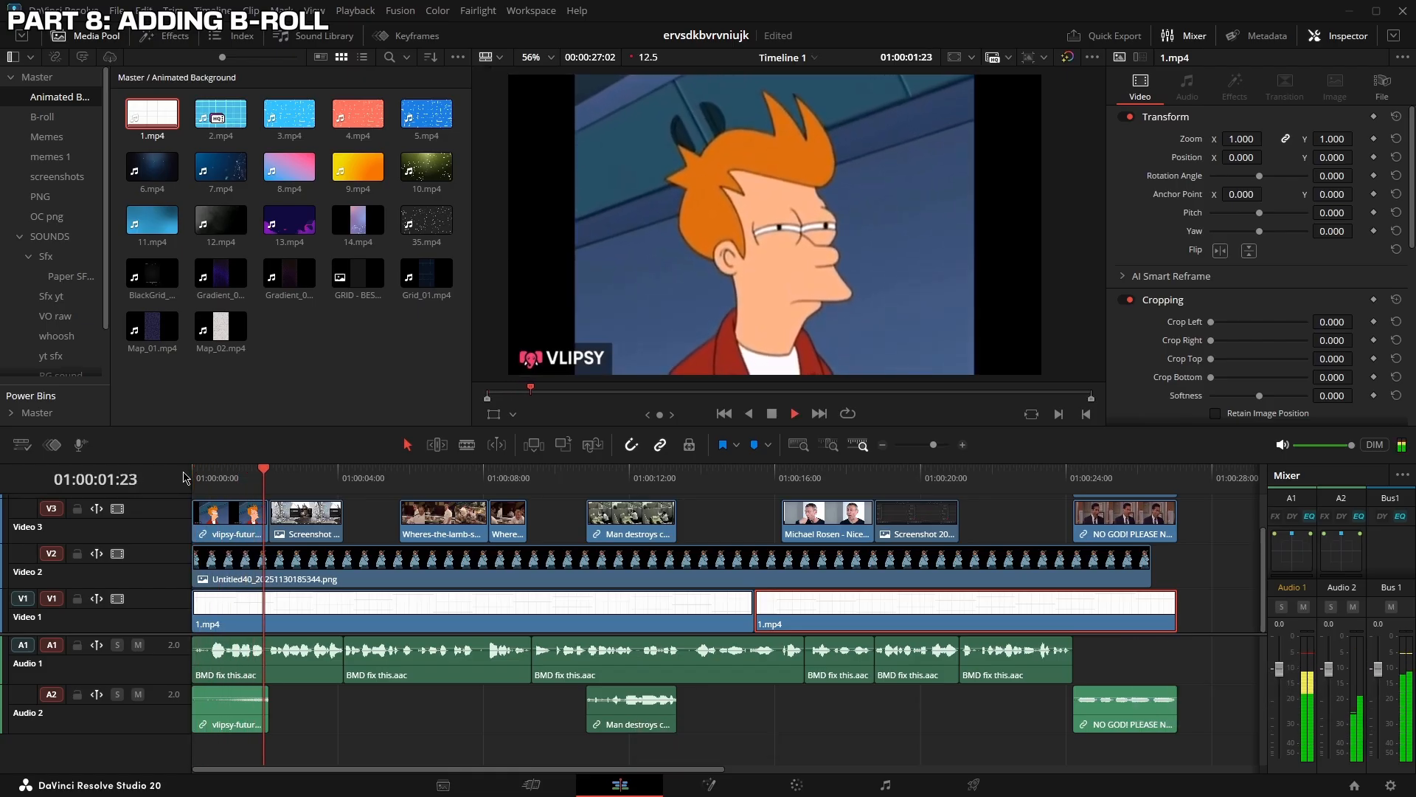
{"action": "key", "text": "space"}
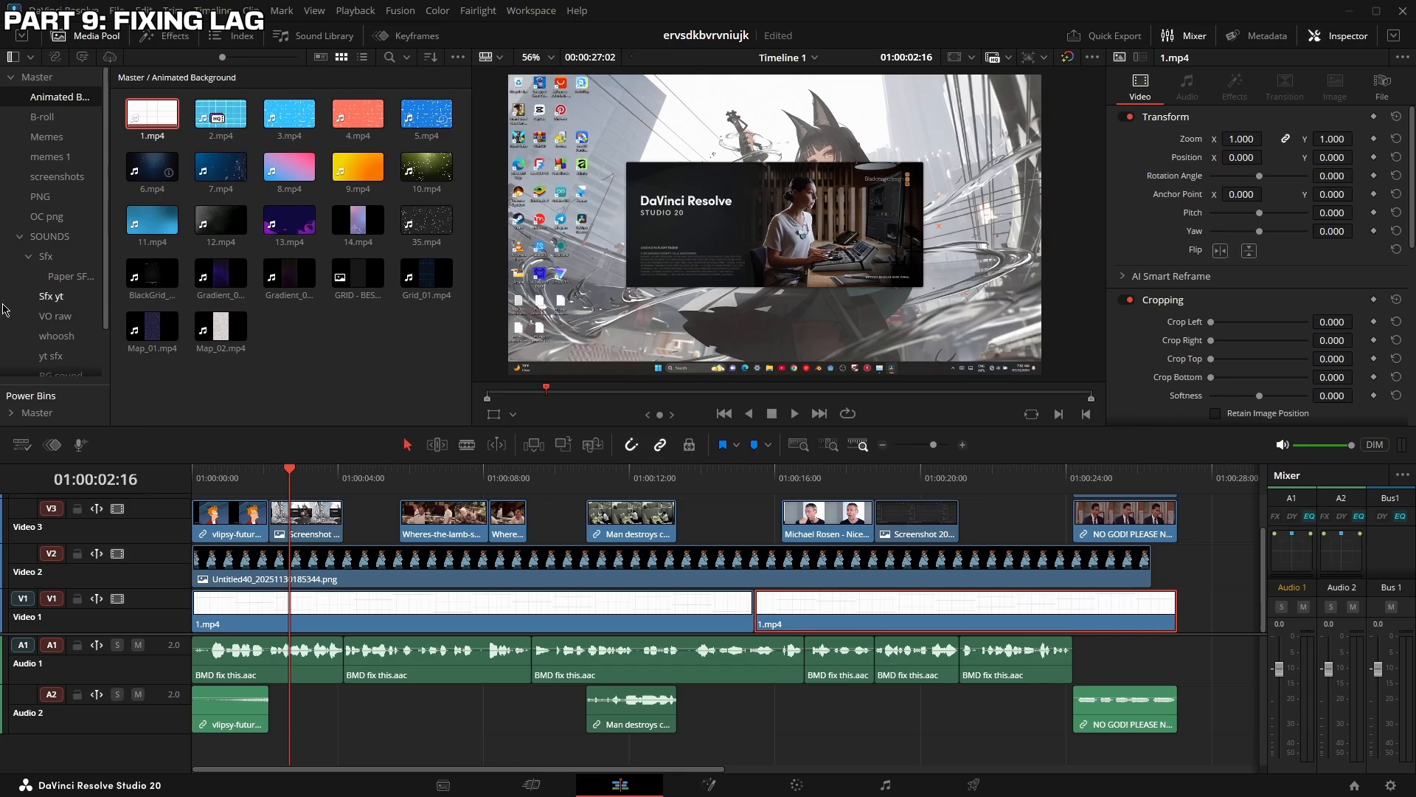
Set the timeline playback resolution to Quarter and the proxy handling to Prefer Proxies
{"action": "left_click", "coordinate": [355, 11]}
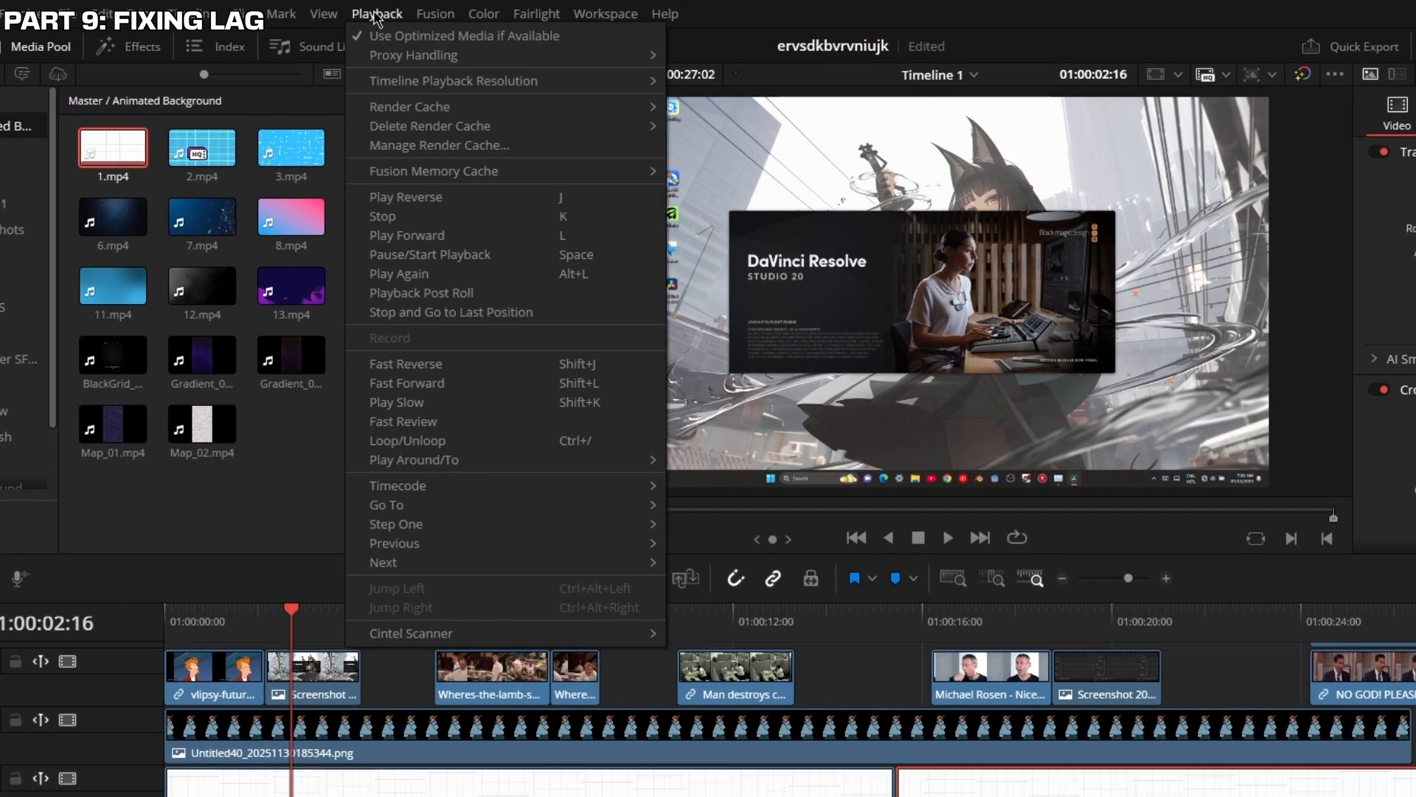
{"action": "mouse_move", "coordinate": [483, 82]}
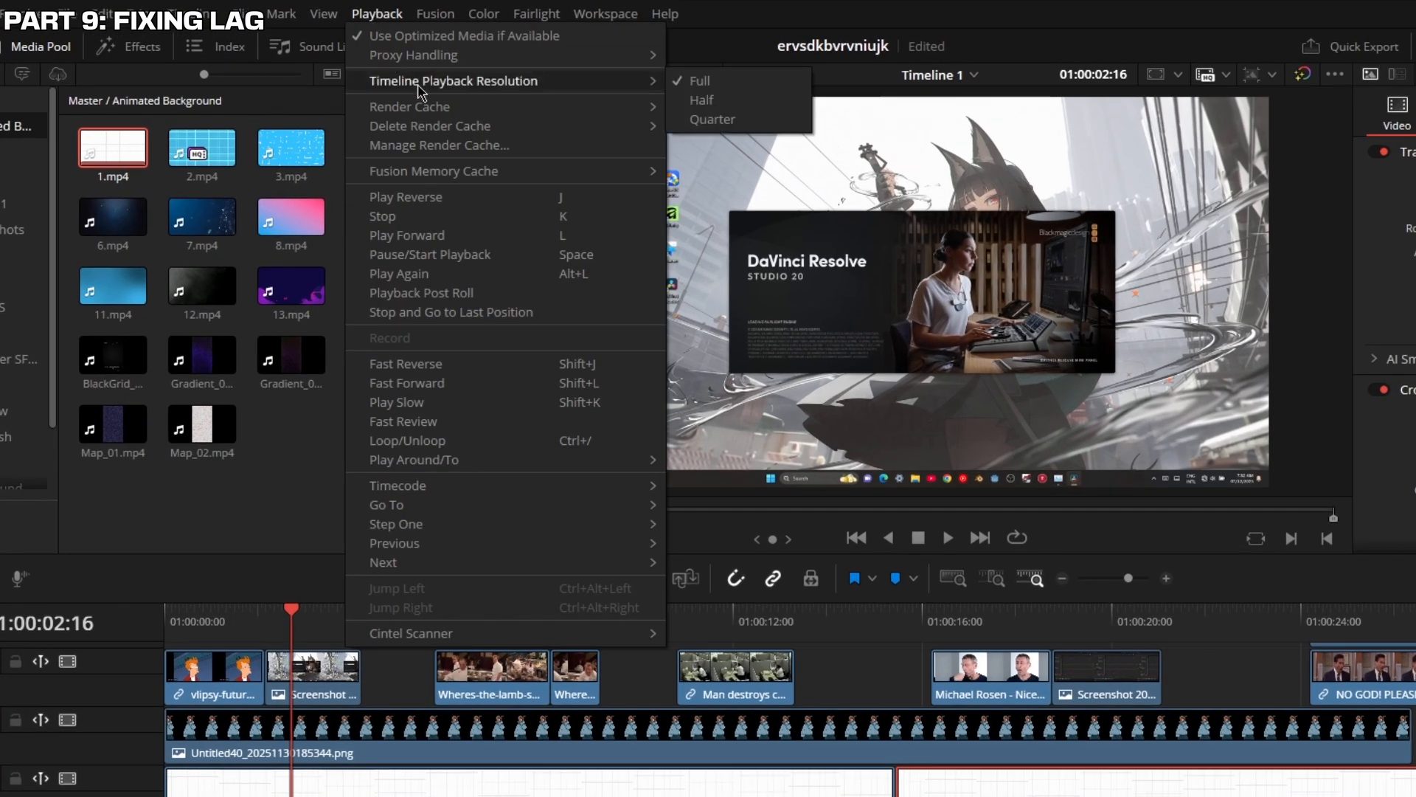
{"action": "left_click", "coordinate": [712, 120]}
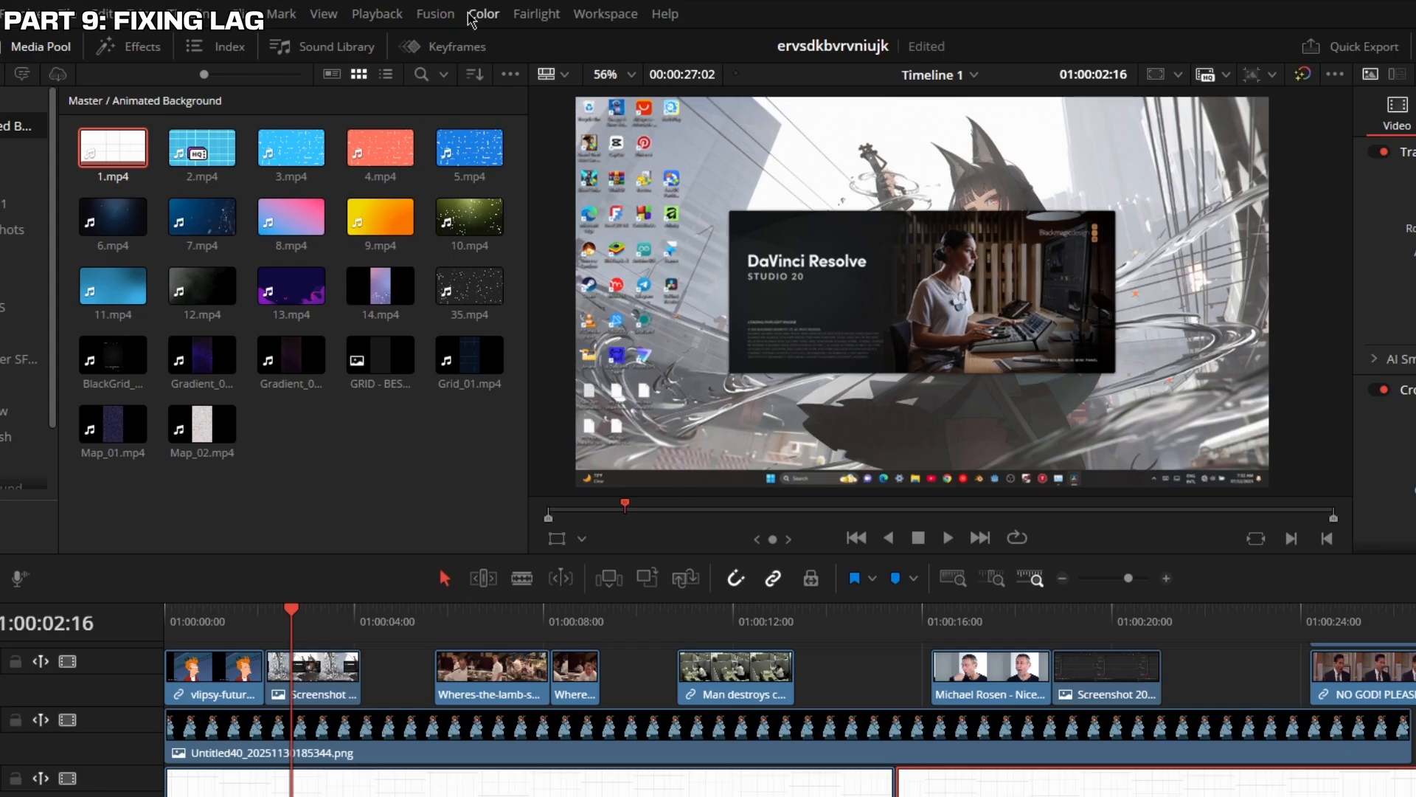
{"action": "left_click", "coordinate": [393, 16]}
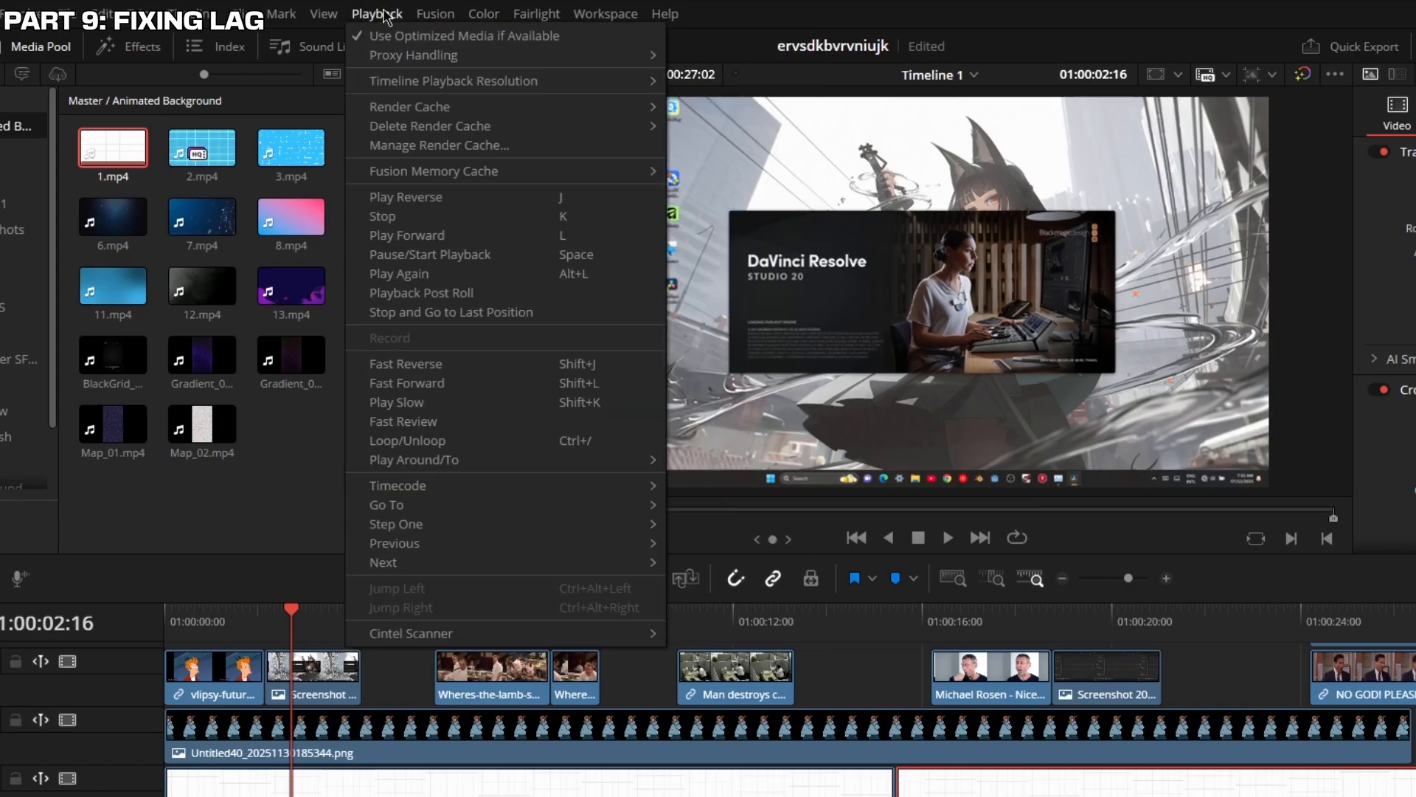
{"action": "mouse_move", "coordinate": [560, 56]}
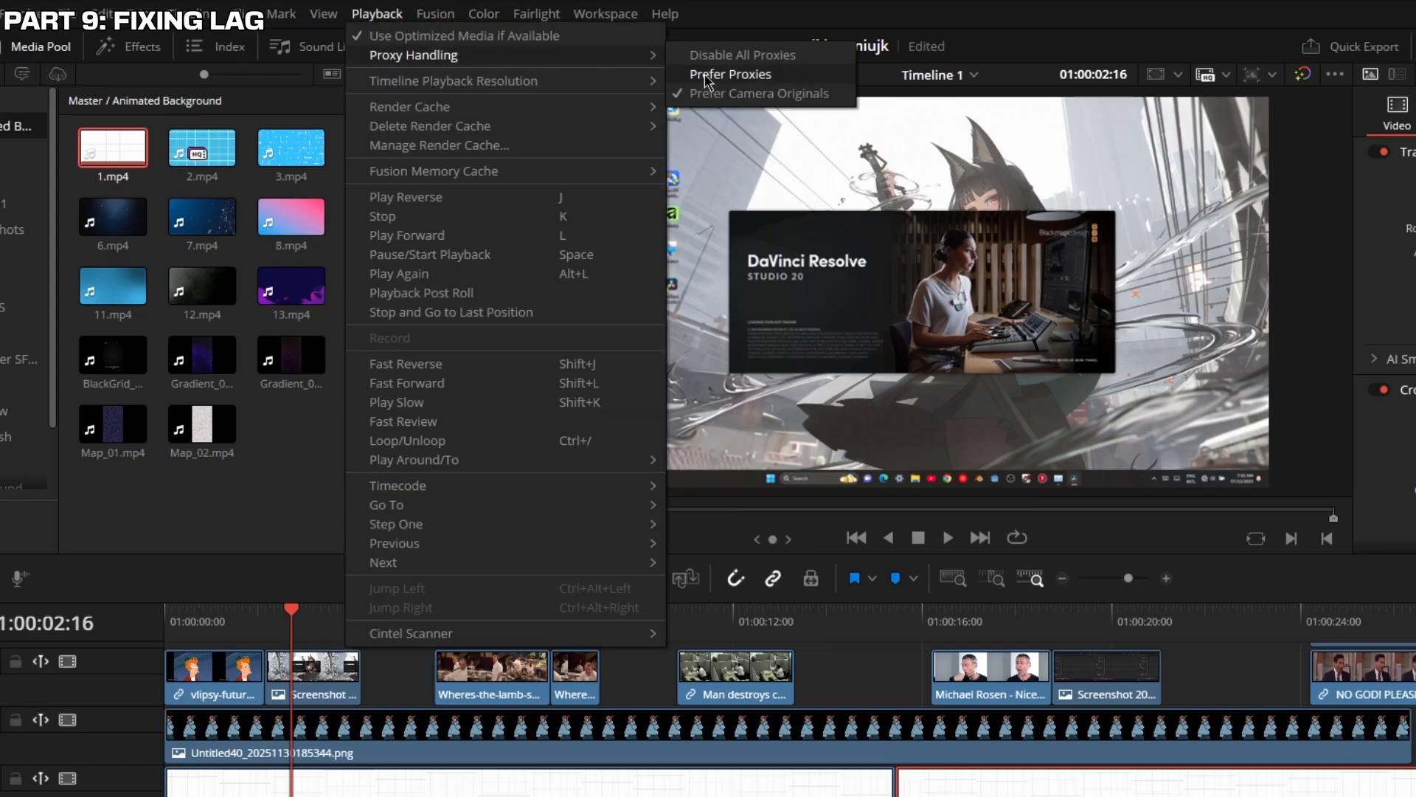
{"action": "left_click", "coordinate": [706, 75]}
{"action": "double_click", "coordinate": [204, 146]}
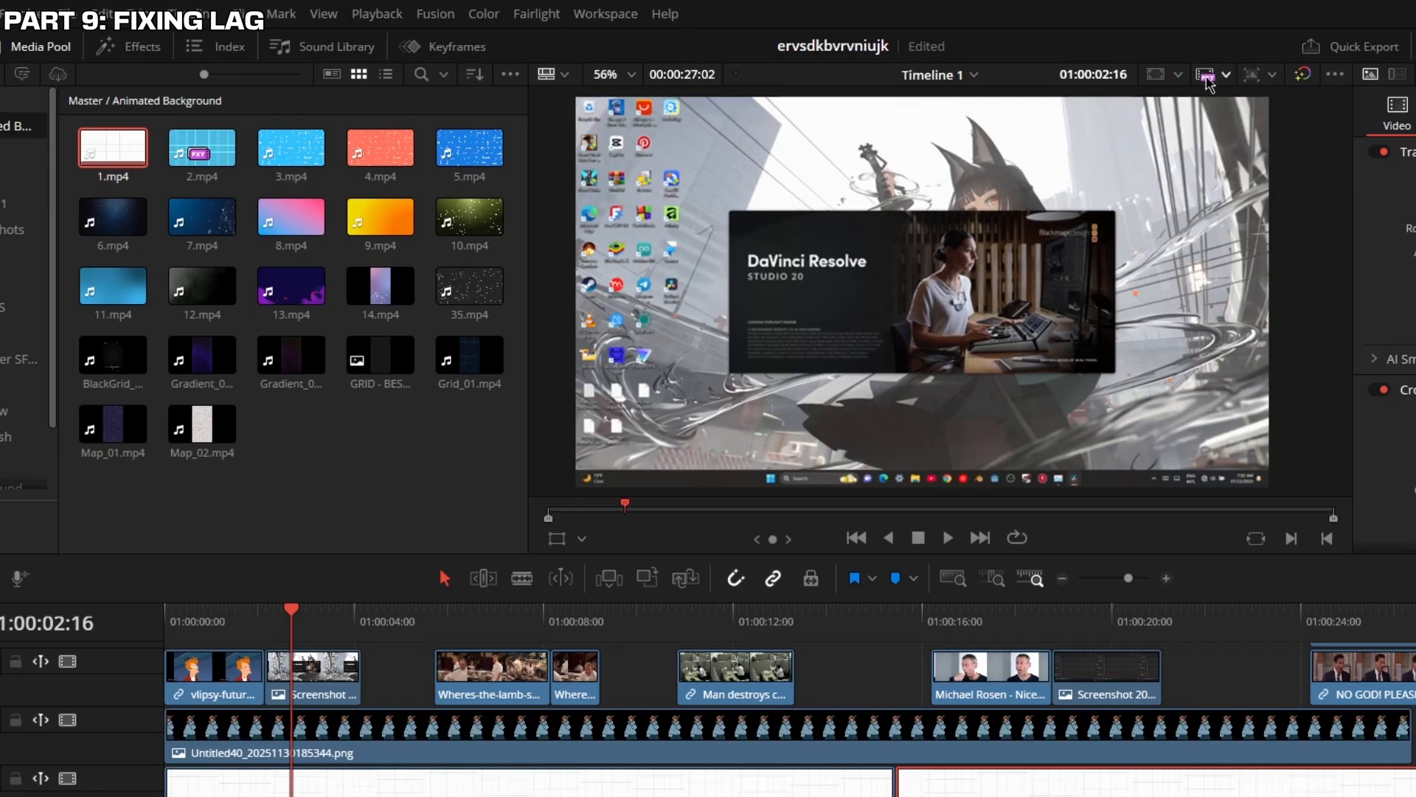
{"action": "double_click", "coordinate": [214, 158]}
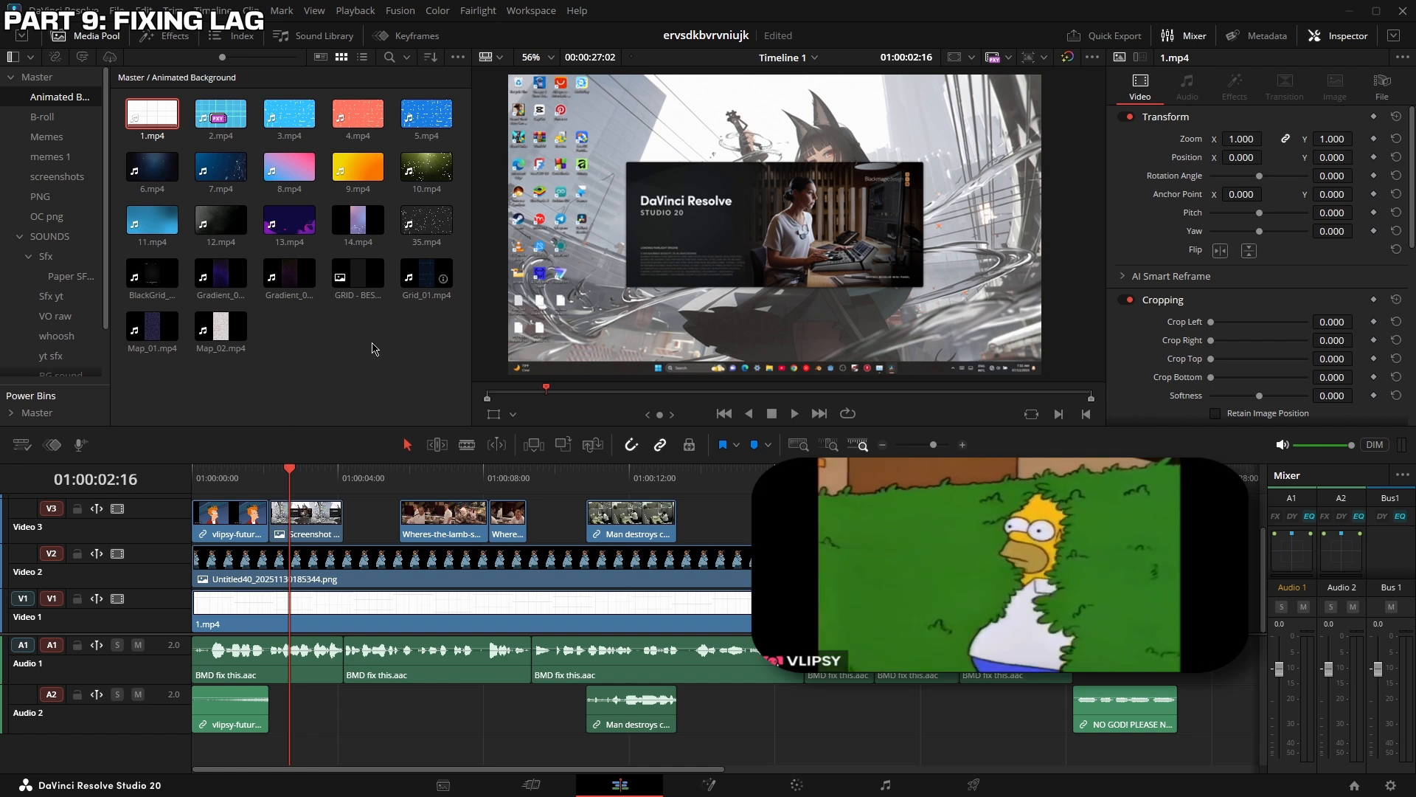
Return the playhead to 01:00:00:00 and replay the first seconds to check the lag with the new playback settings
{"action": "left_click_drag", "start_coordinate": [248, 478], "coordinate": [151, 479]}
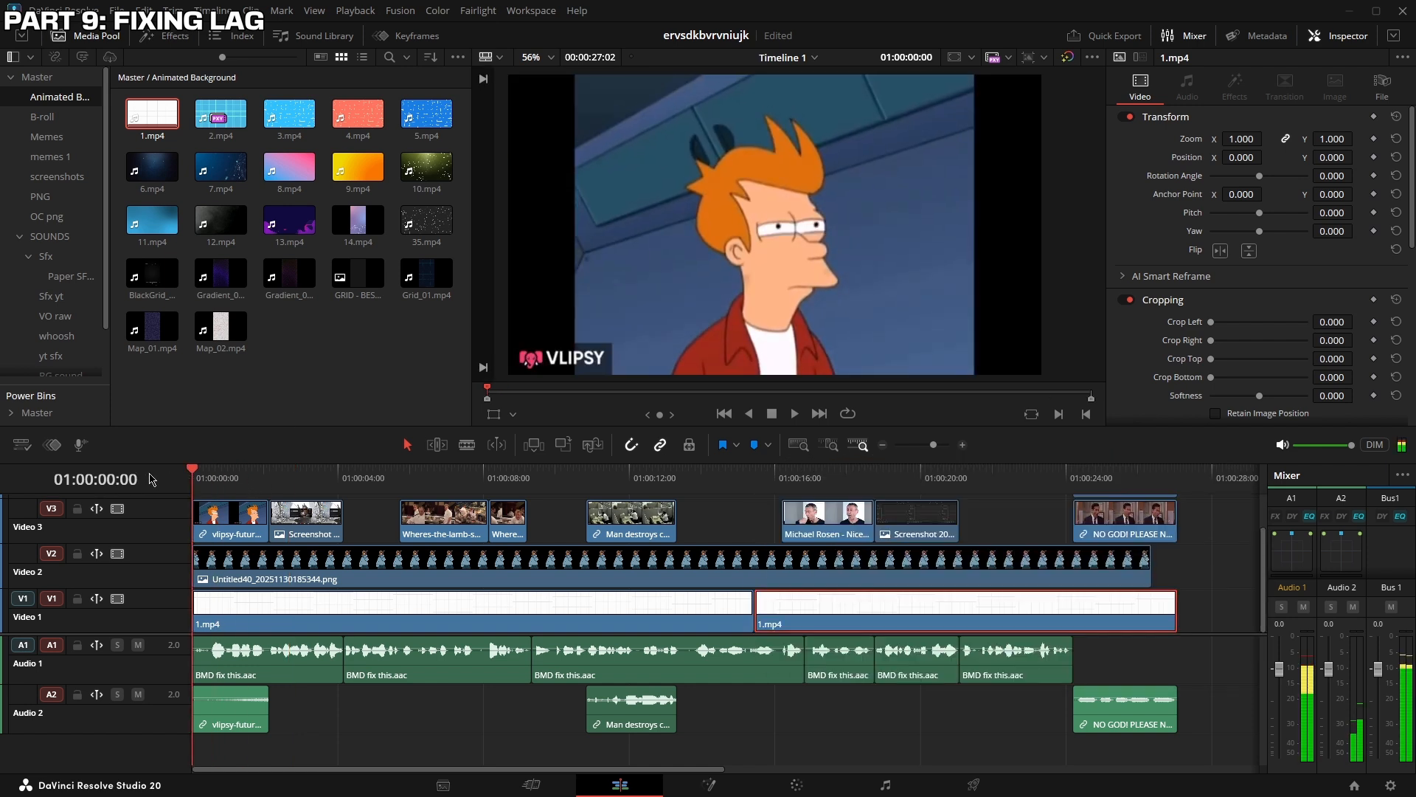
{"action": "key", "text": "space"}
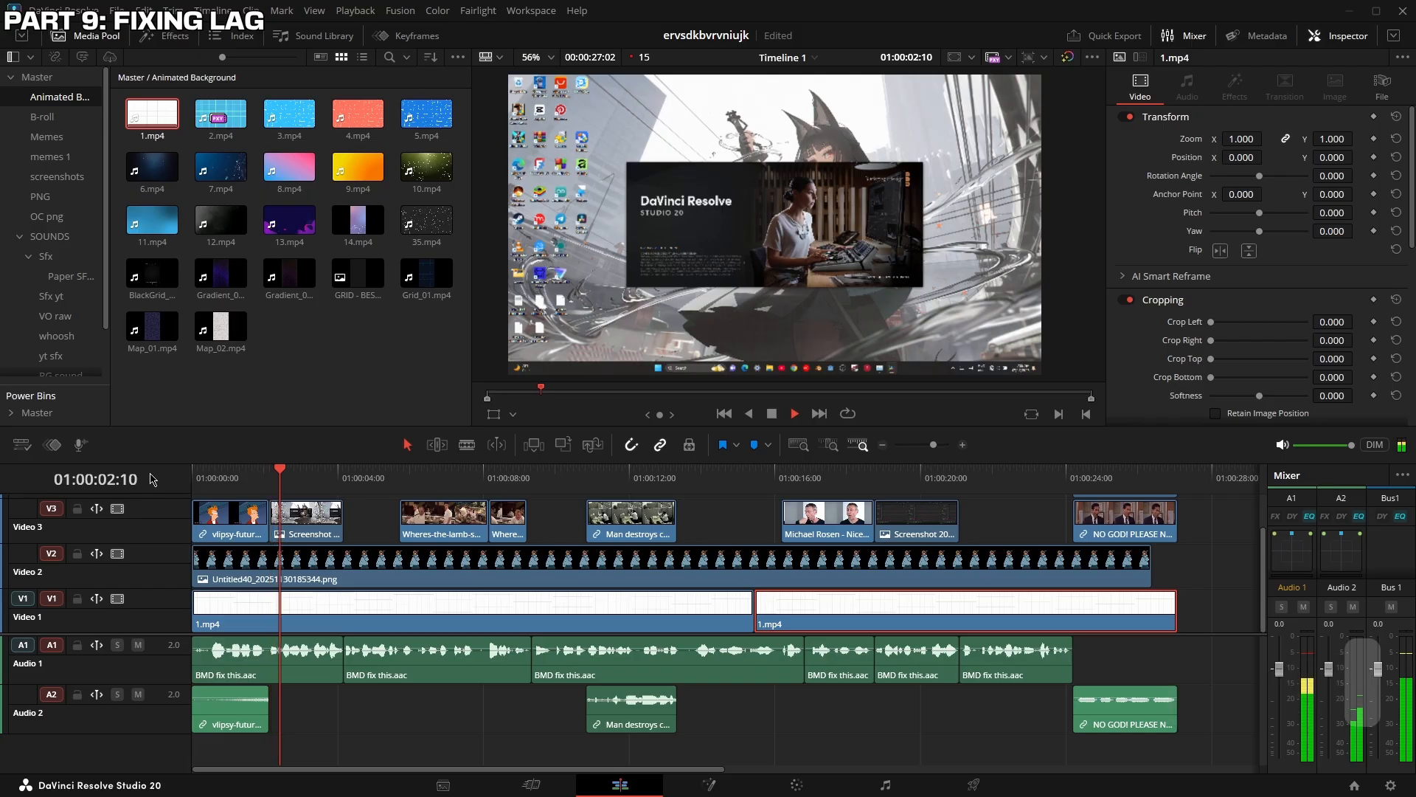
{"action": "key", "text": "space"}
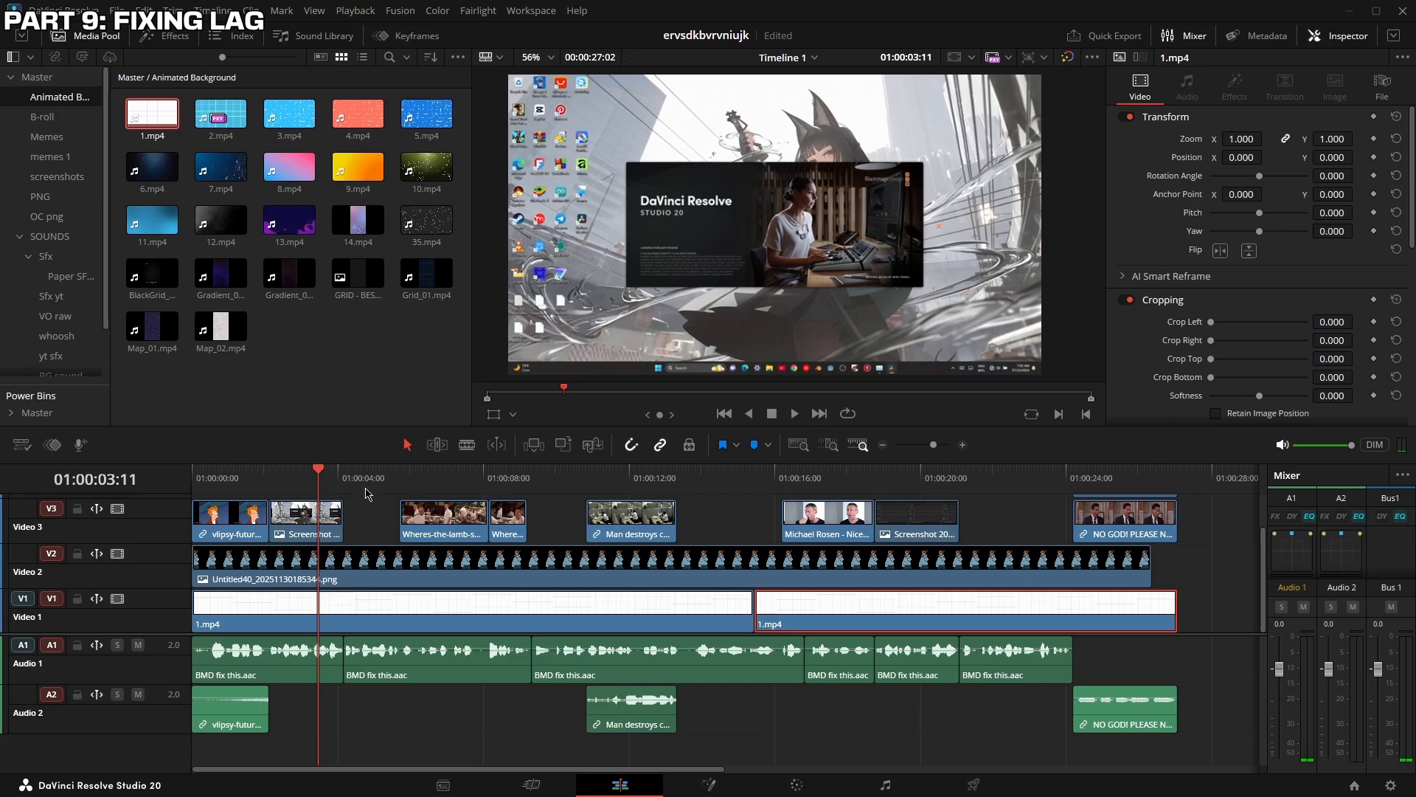
Collapse the stacked video clips down onto Video 1 and Video 2, removing the covered parts of the background and character image
{"action": "left_click_drag", "start_coordinate": [315, 476], "coordinate": [431, 442]}
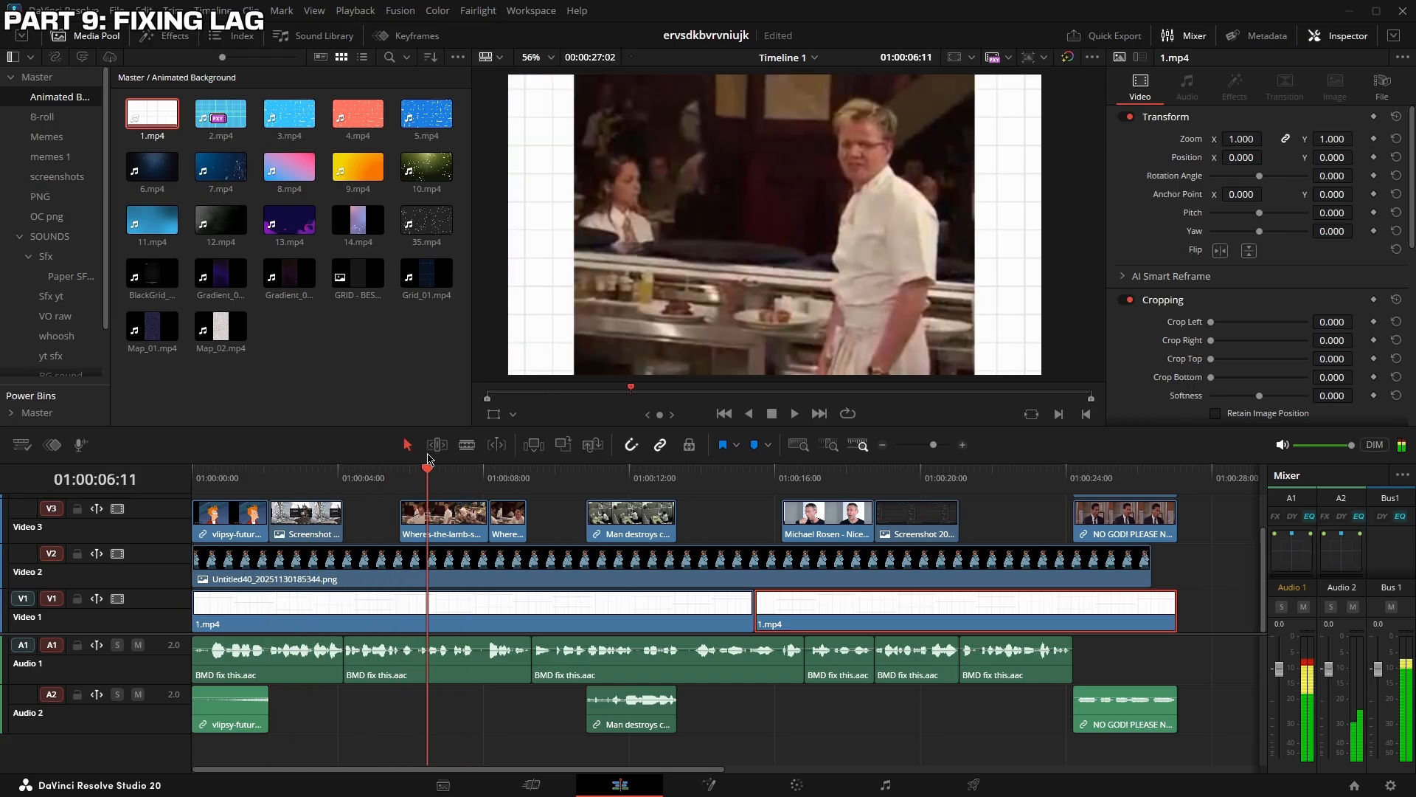
{"action": "left_click", "coordinate": [437, 520], "text": "shift"}
{"action": "left_click_drag", "start_coordinate": [437, 519], "coordinate": [440, 570]}
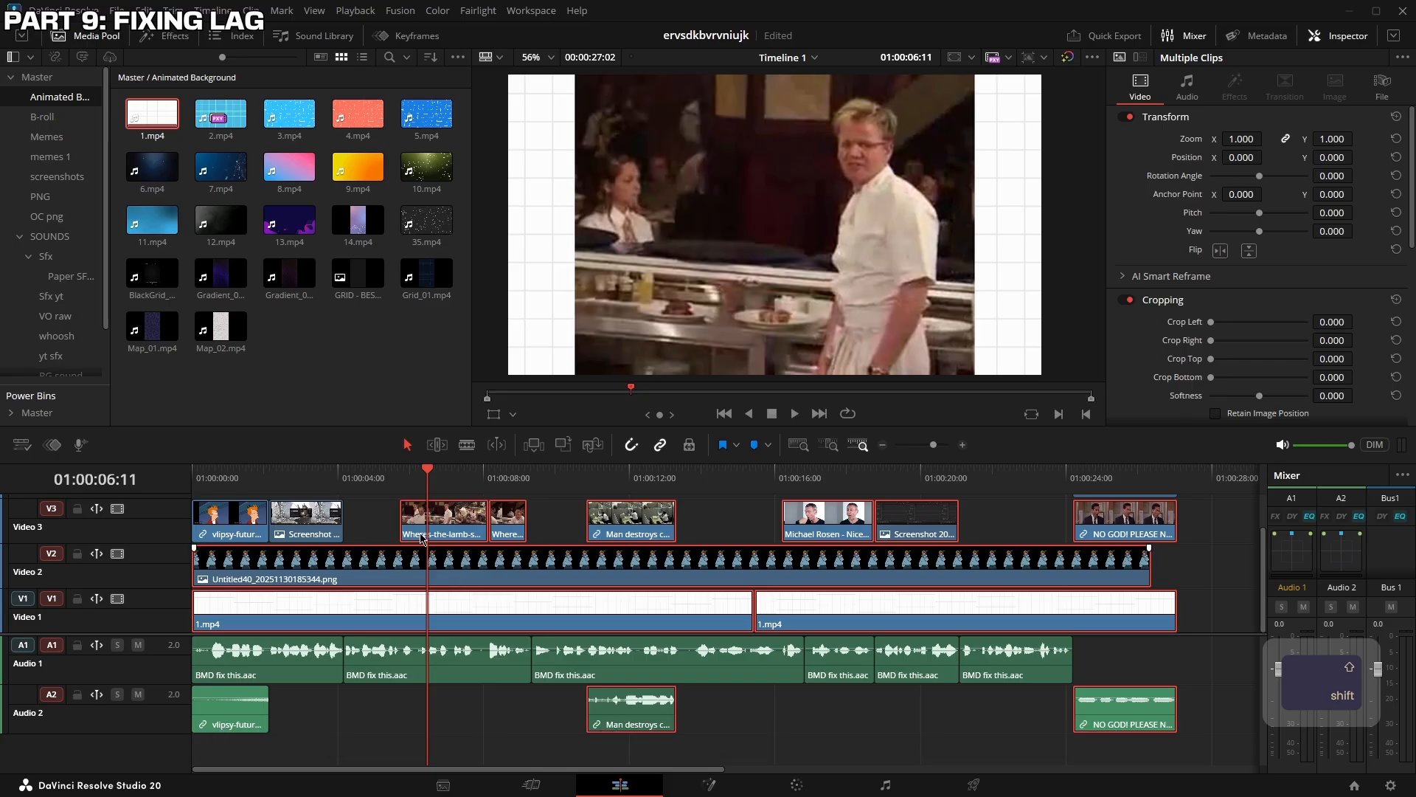
{"action": "left_click", "coordinate": [373, 532]}
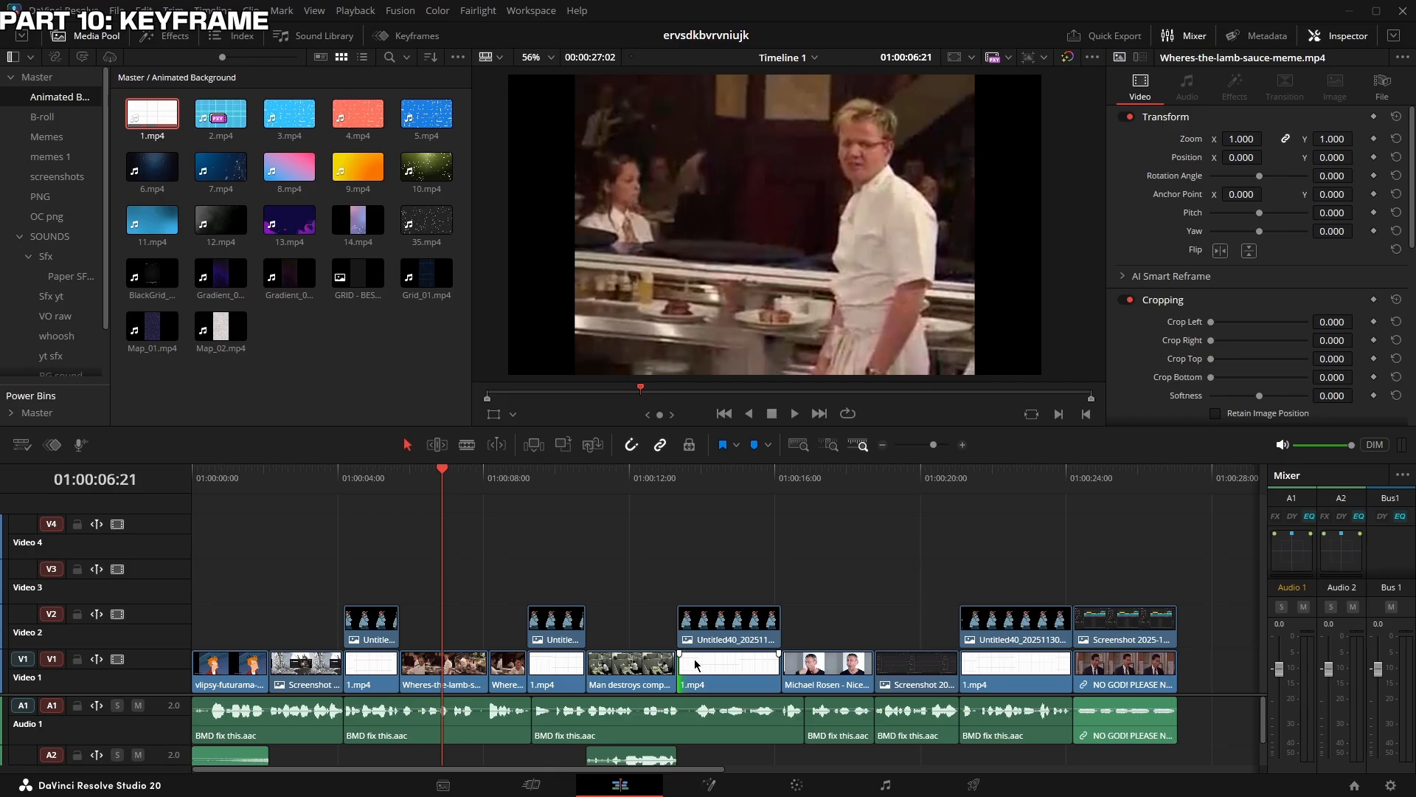
Add Zoom keyframes to the desktop screenshot clip on its first frame, 01:00:02:03, and its last frame, 01:00:04:03
{"action": "left_click", "coordinate": [332, 481]}
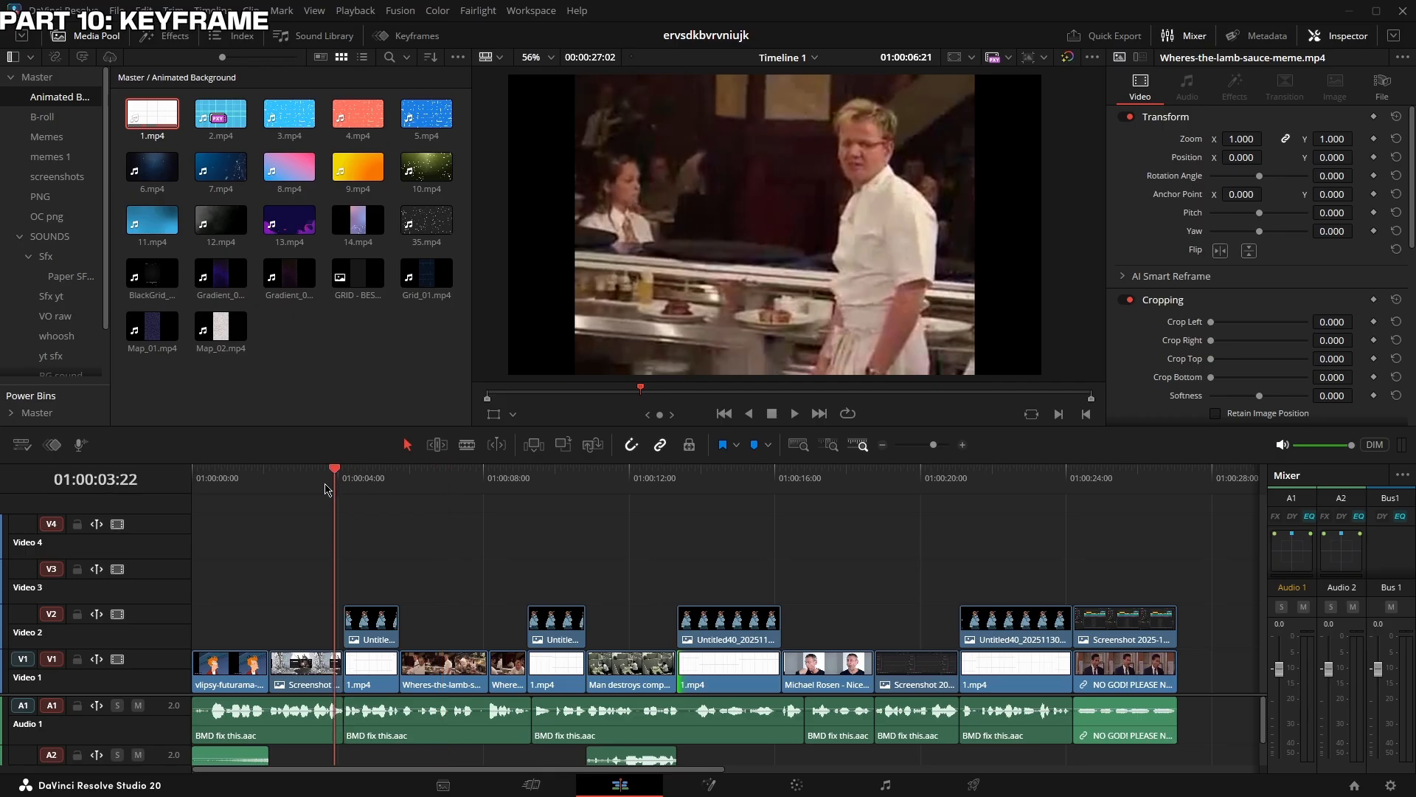
{"action": "mouse_move", "coordinate": [324, 490]}
{"action": "left_mouse_down"}
{"action": "mouse_move", "coordinate": [288, 494]}
{"action": "mouse_move", "coordinate": [302, 498]}
{"action": "left_mouse_up"}
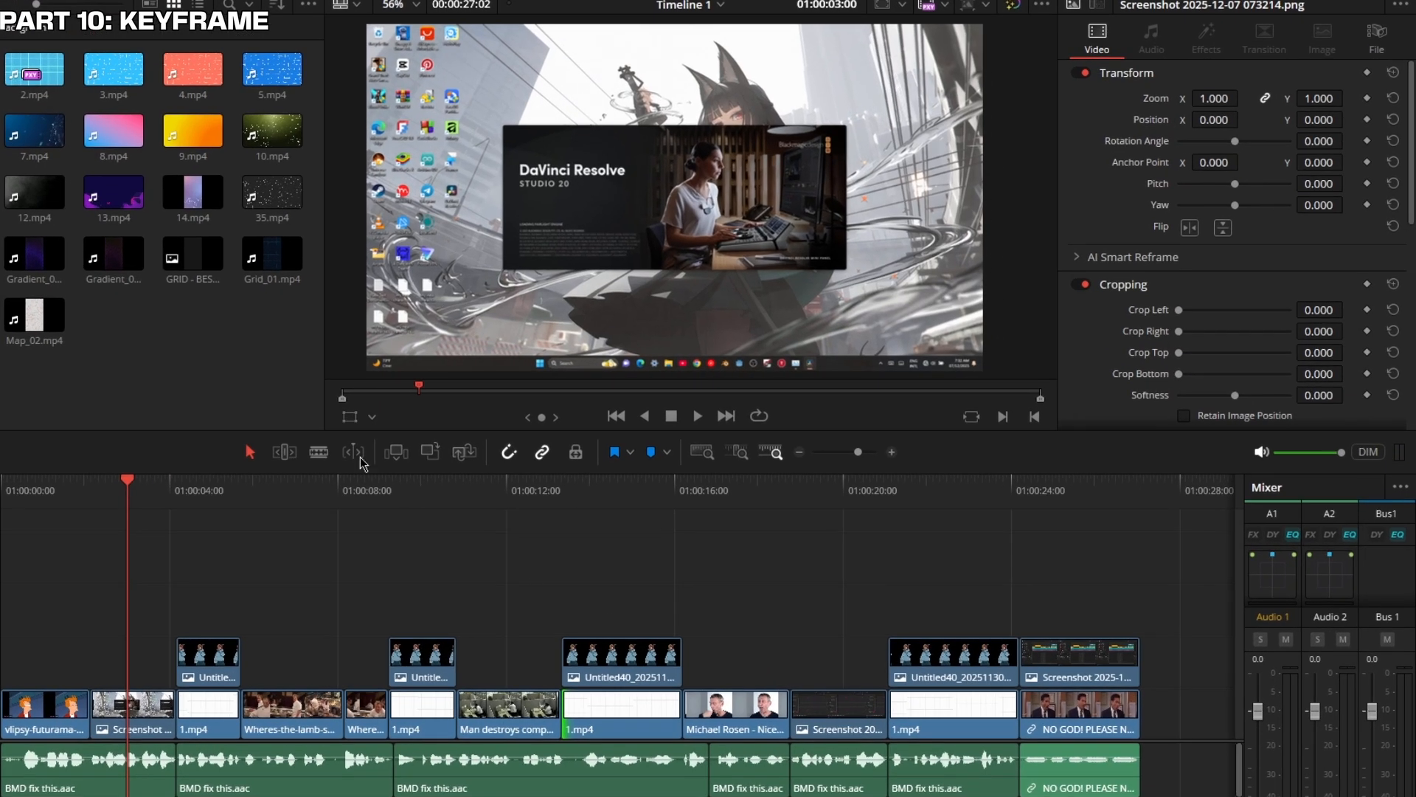
{"action": "left_click", "coordinate": [91, 492]}
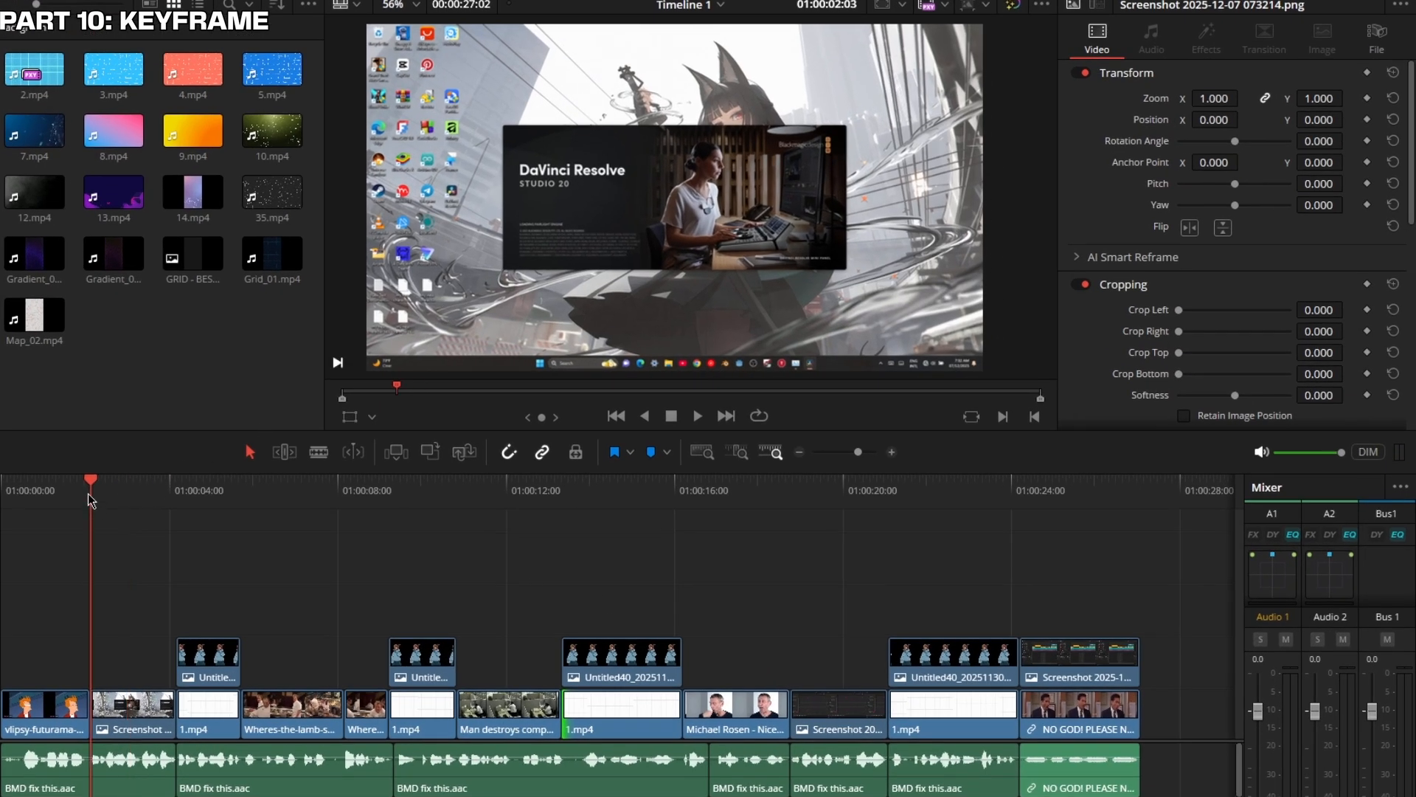
{"action": "left_click", "coordinate": [1367, 100]}
{"action": "key", "text": "Down"}
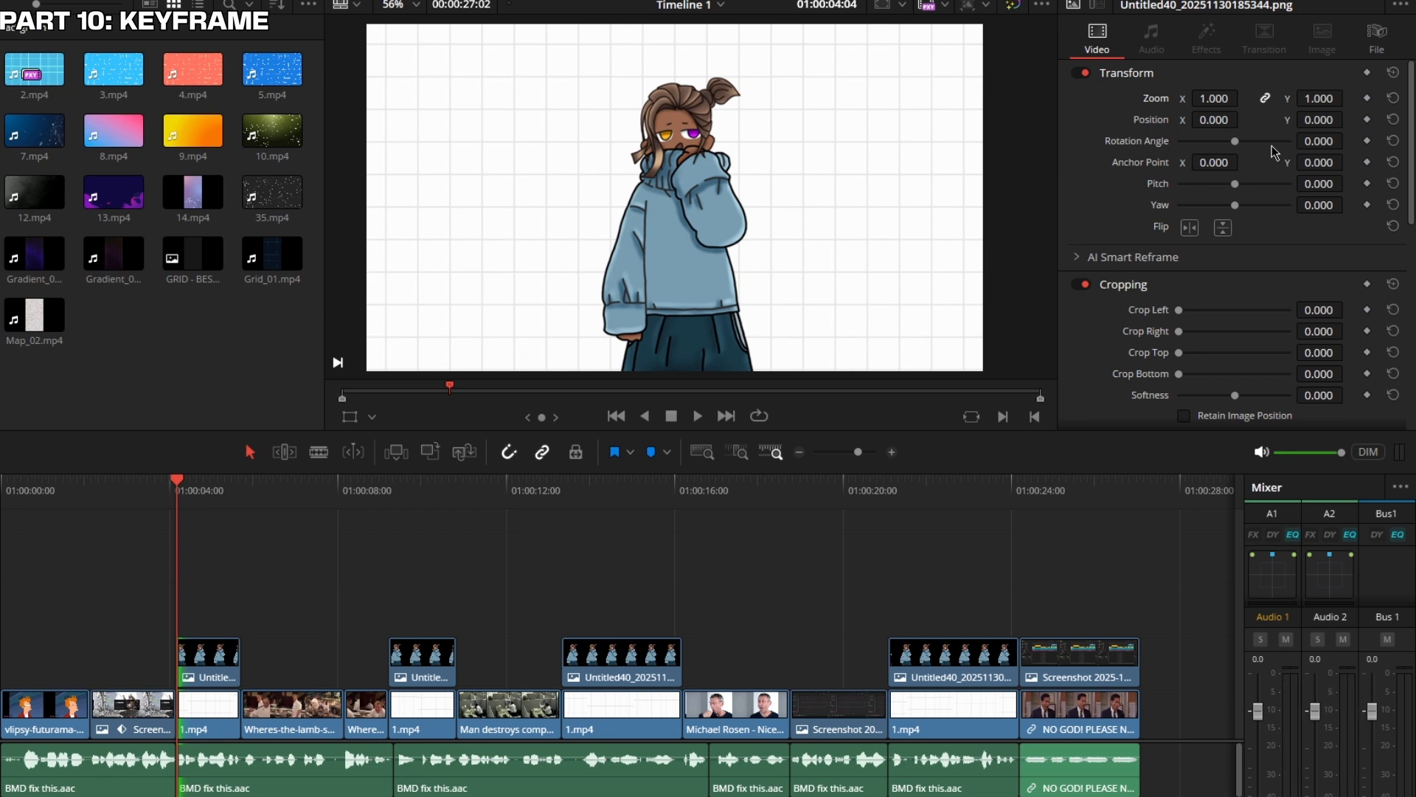
{"action": "key", "text": "Left"}
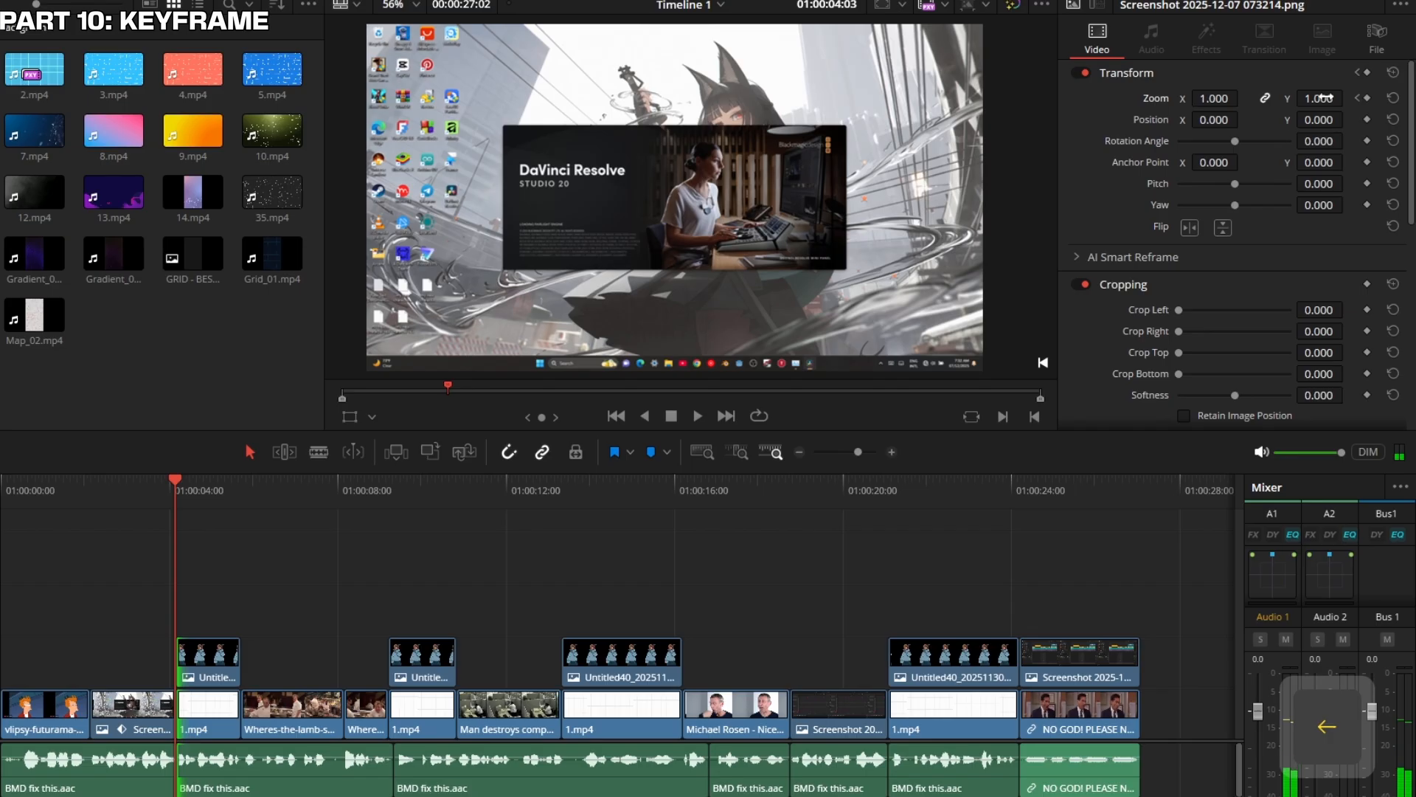
{"action": "left_click", "coordinate": [1367, 99]}
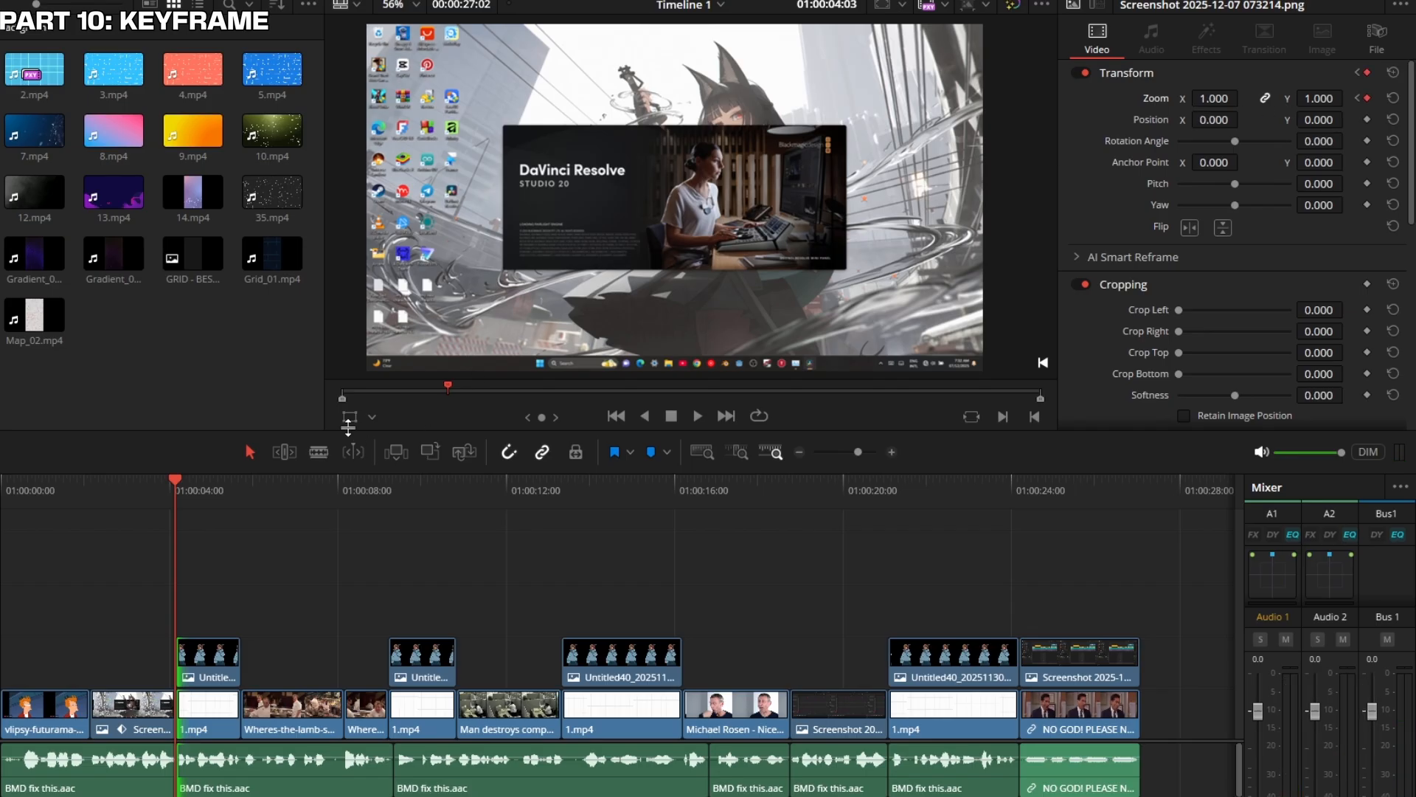
Move the screenshot's anchor point onto the splash title at about X -118.164, Y 30.393, and set the first keyframe's zoom to 2.260
{"action": "left_click", "coordinate": [350, 417]}
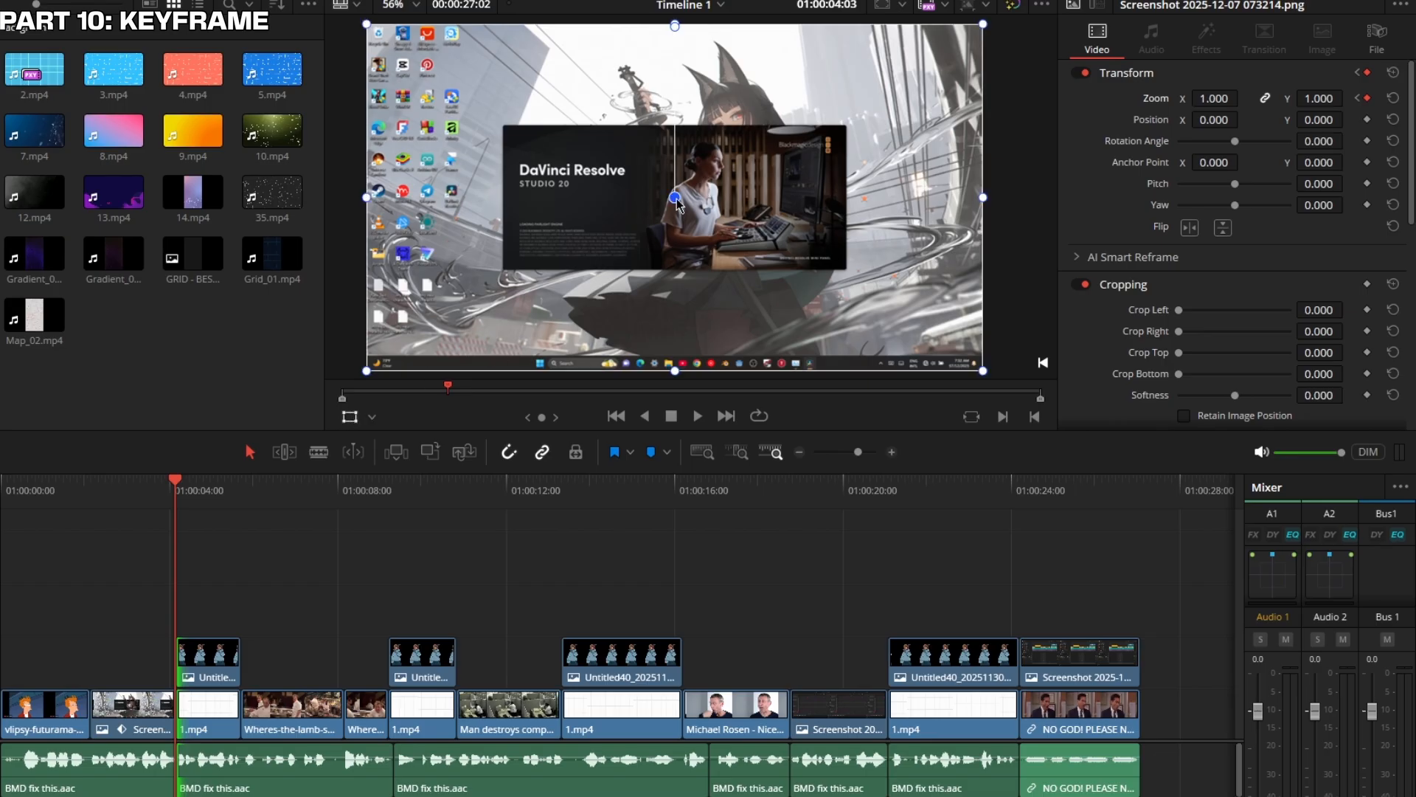
{"action": "left_click_drag", "start_coordinate": [676, 198], "coordinate": [562, 171]}
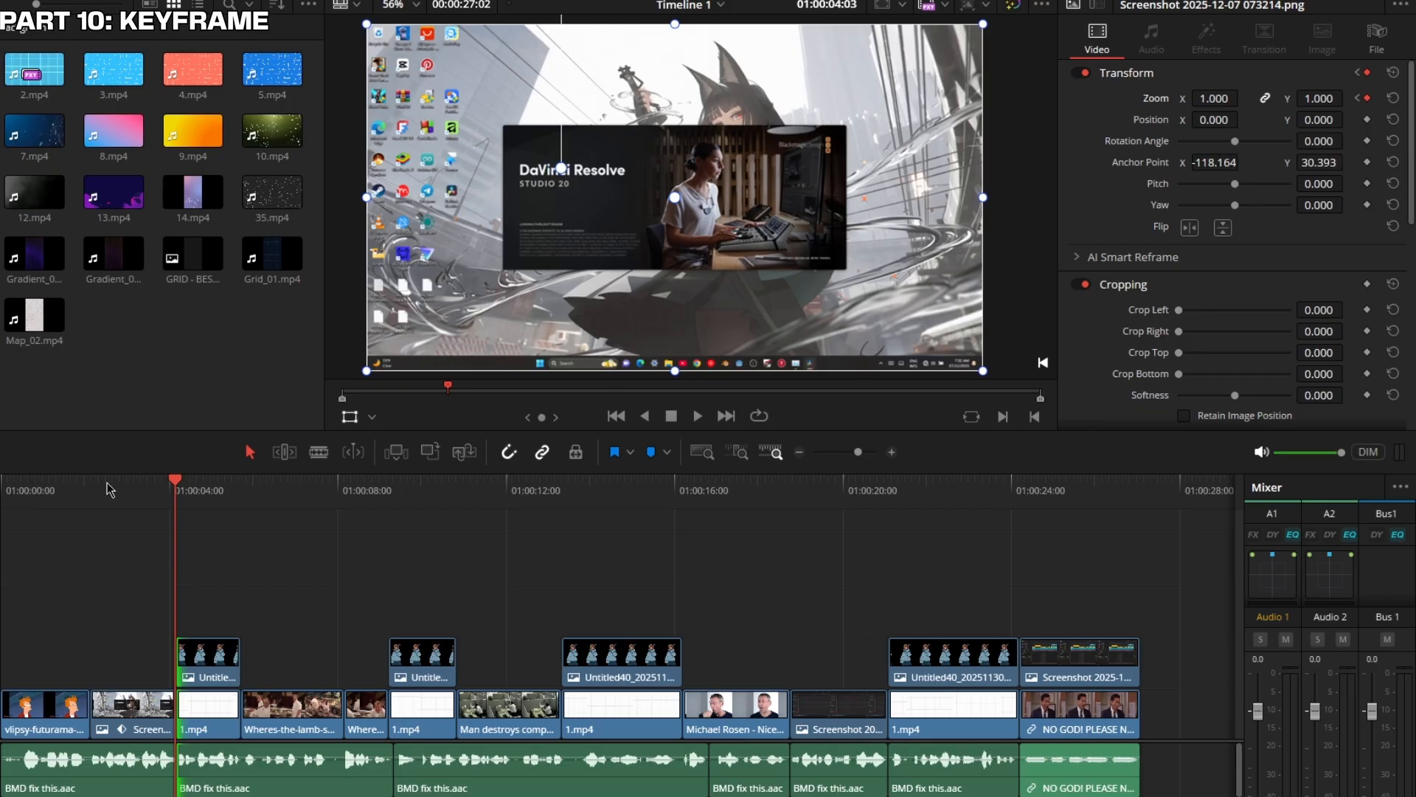
{"action": "left_click_drag", "start_coordinate": [102, 486], "coordinate": [91, 486]}
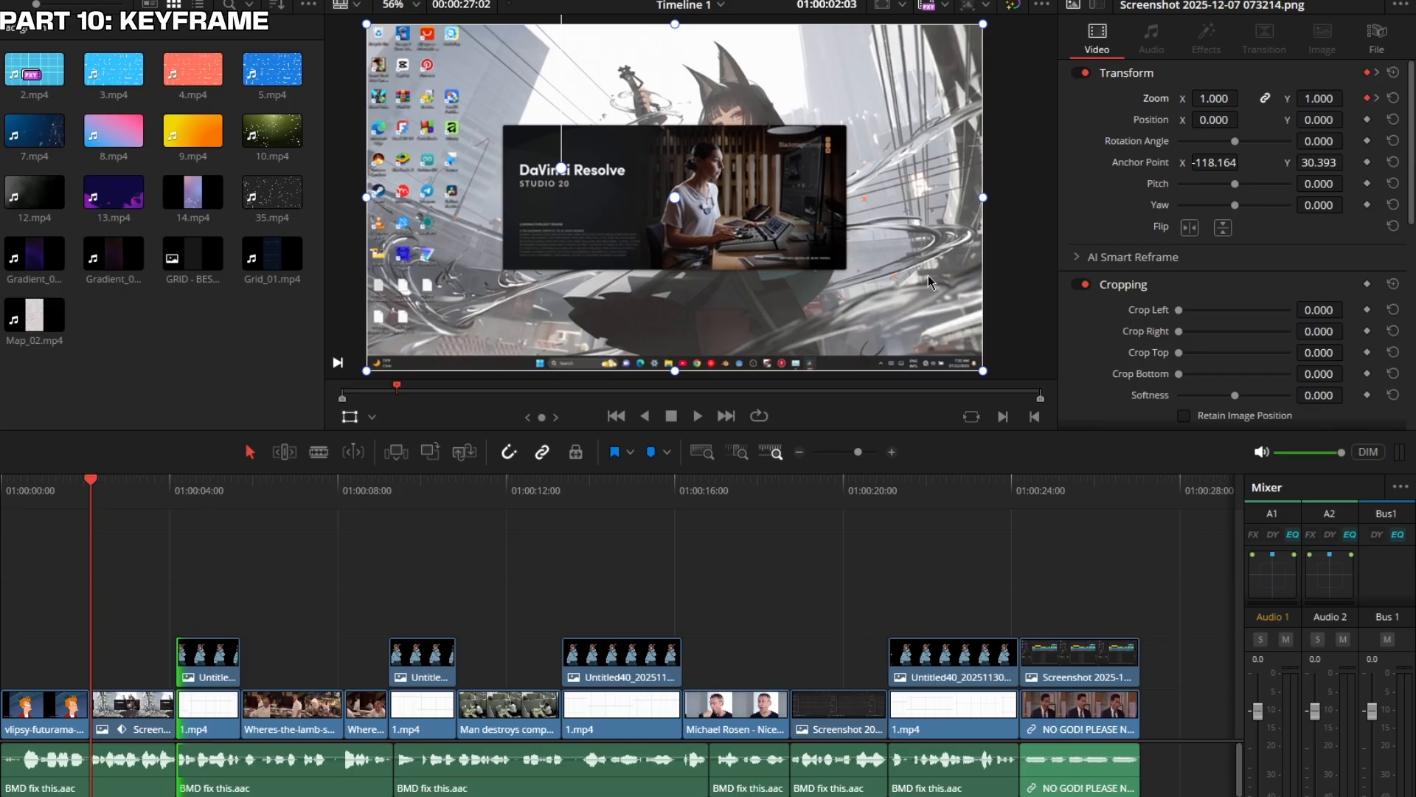
{"action": "mouse_move", "coordinate": [1214, 98]}
{"action": "left_mouse_down"}
{"action": "mouse_move", "coordinate": [1254, 98]}
{"action": "mouse_move", "coordinate": [1223, 98]}
{"action": "left_mouse_up"}
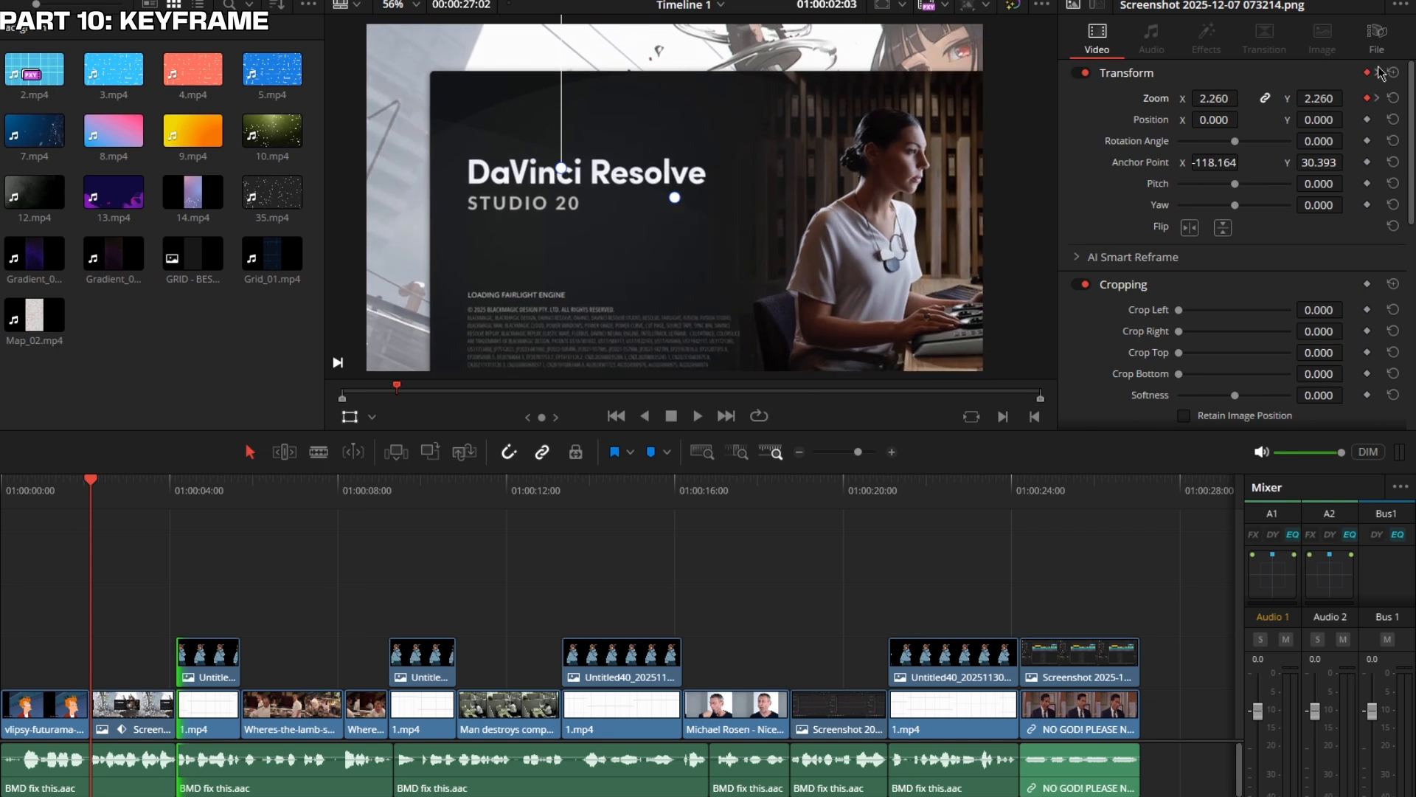
Set the zoom at the screenshot clip's last keyframe to 3.720
{"action": "left_click", "coordinate": [1376, 100]}
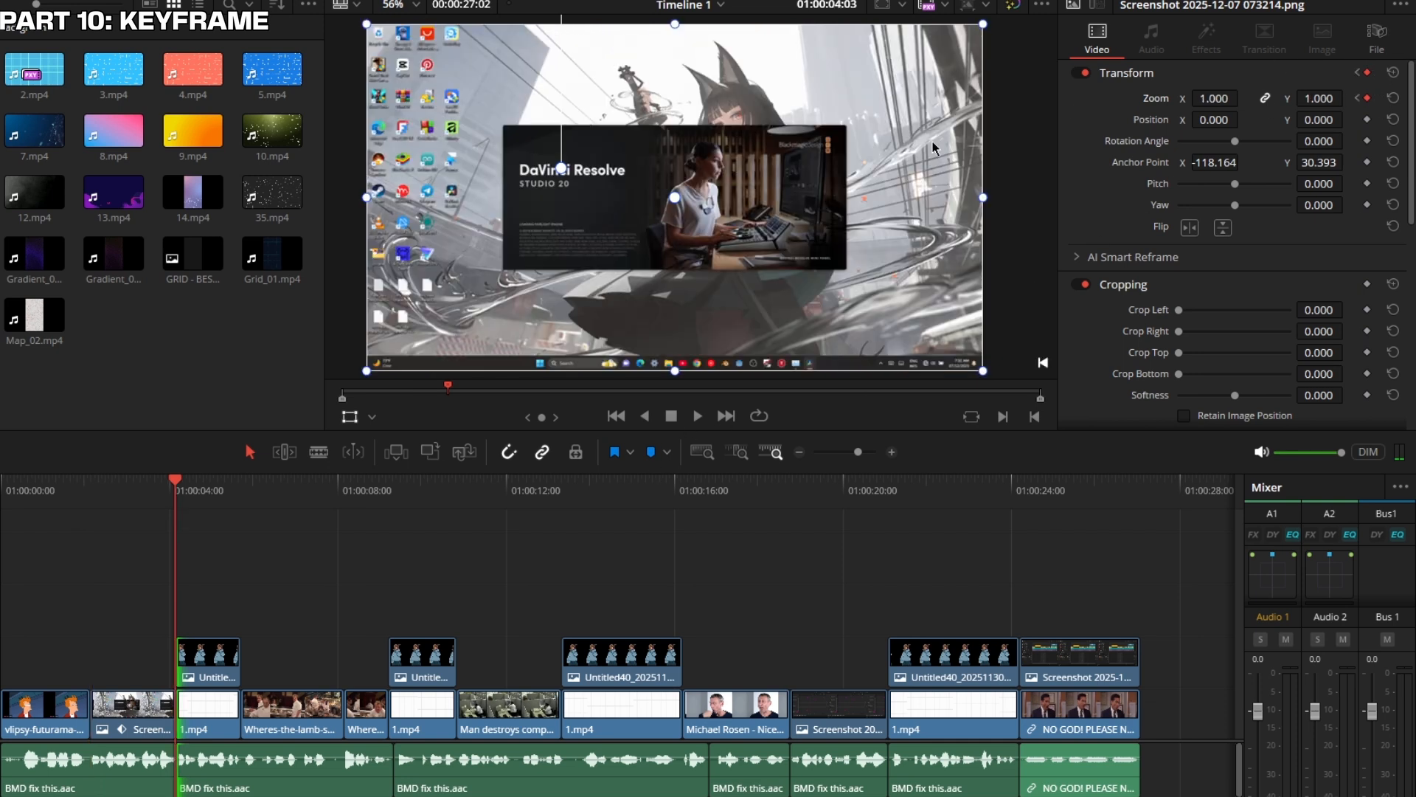
{"action": "left_click", "coordinate": [1367, 98]}
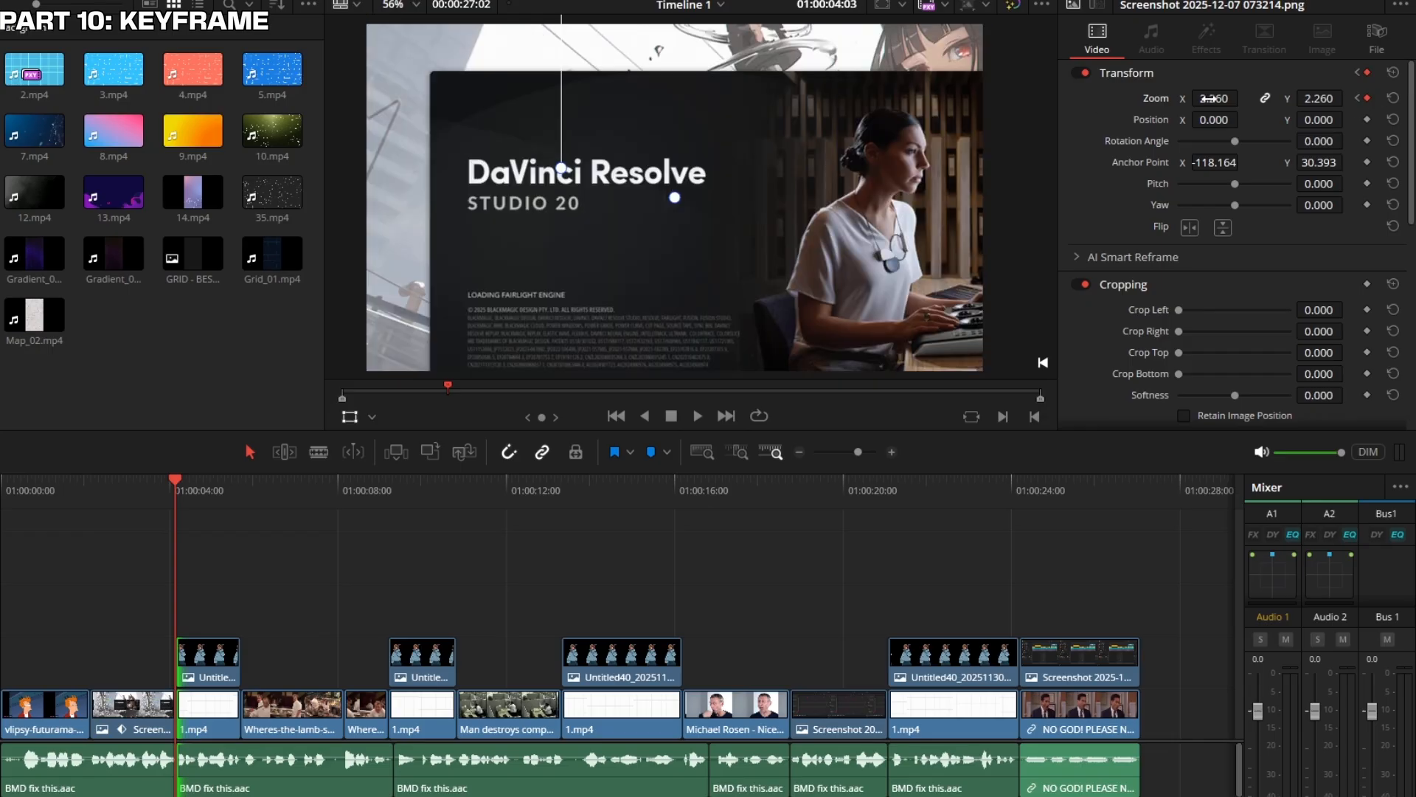
{"action": "left_click_drag", "start_coordinate": [1222, 98], "coordinate": [1250, 98]}
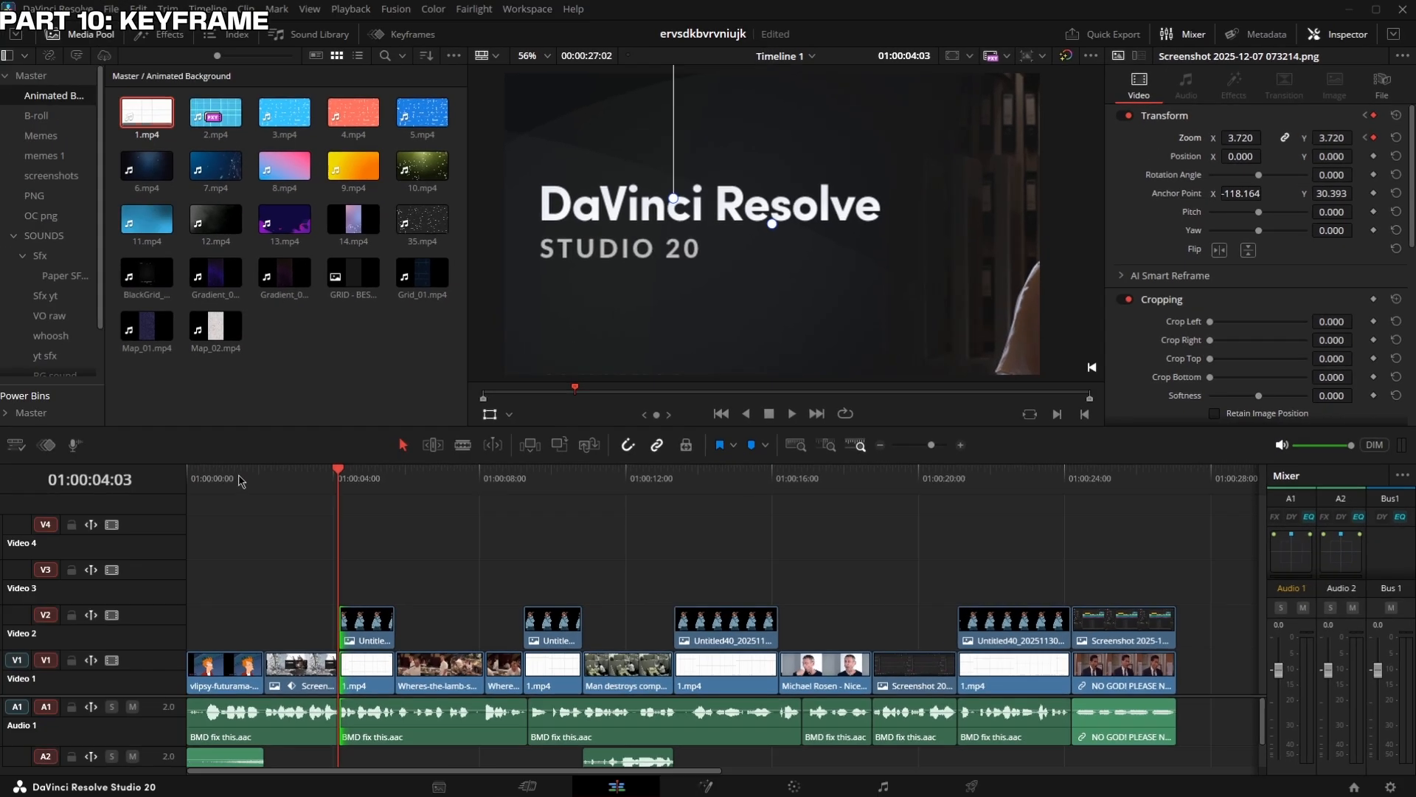
Play the timeline from the beginning to preview the screenshot's zoom animation
{"action": "left_click", "coordinate": [65, 492]}
{"action": "key", "text": "space"}
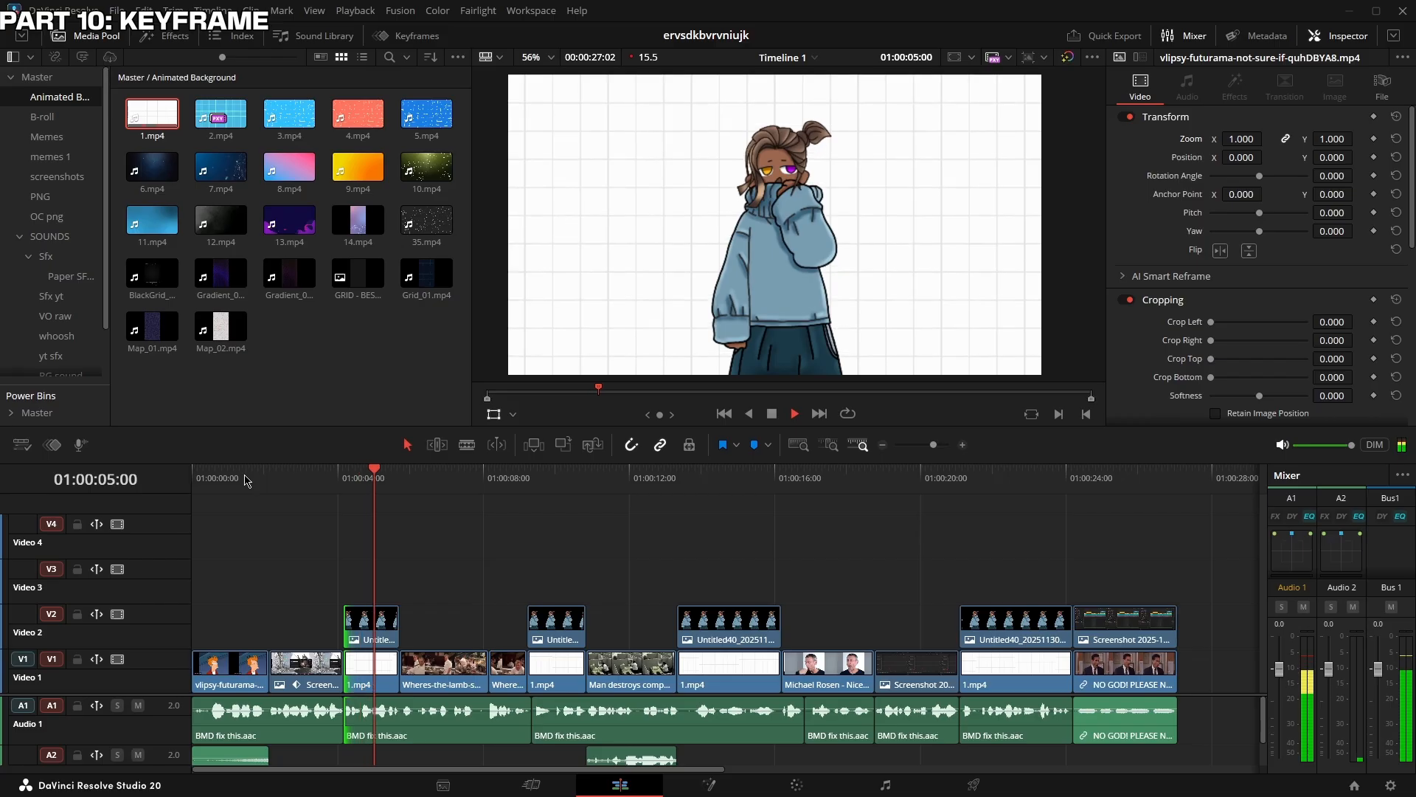
{"action": "key", "text": "space"}
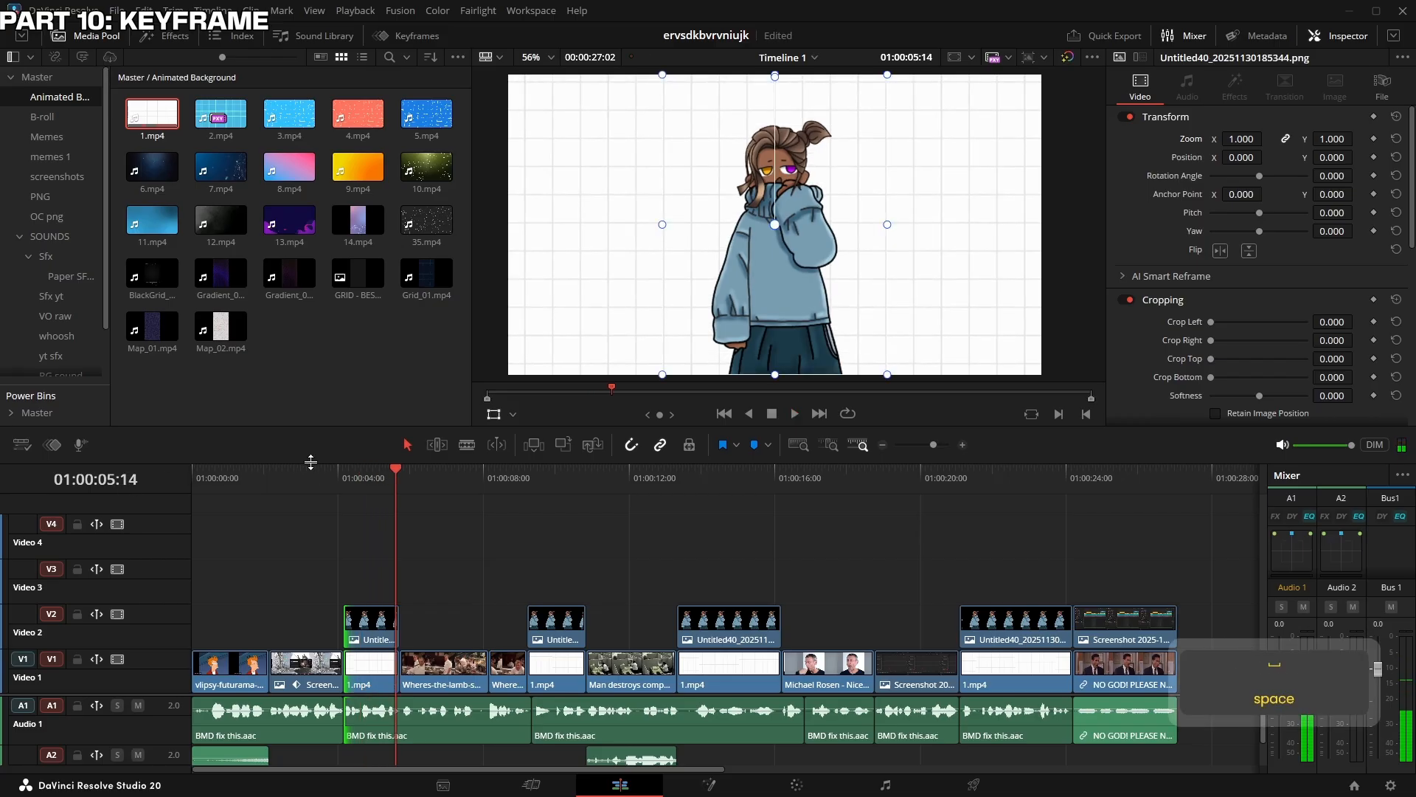
Examine the screenshot clip's Zoom X and Zoom Y keyframes in the curve view and return to the media pool
{"action": "left_click_drag", "start_coordinate": [269, 478], "coordinate": [309, 483]}
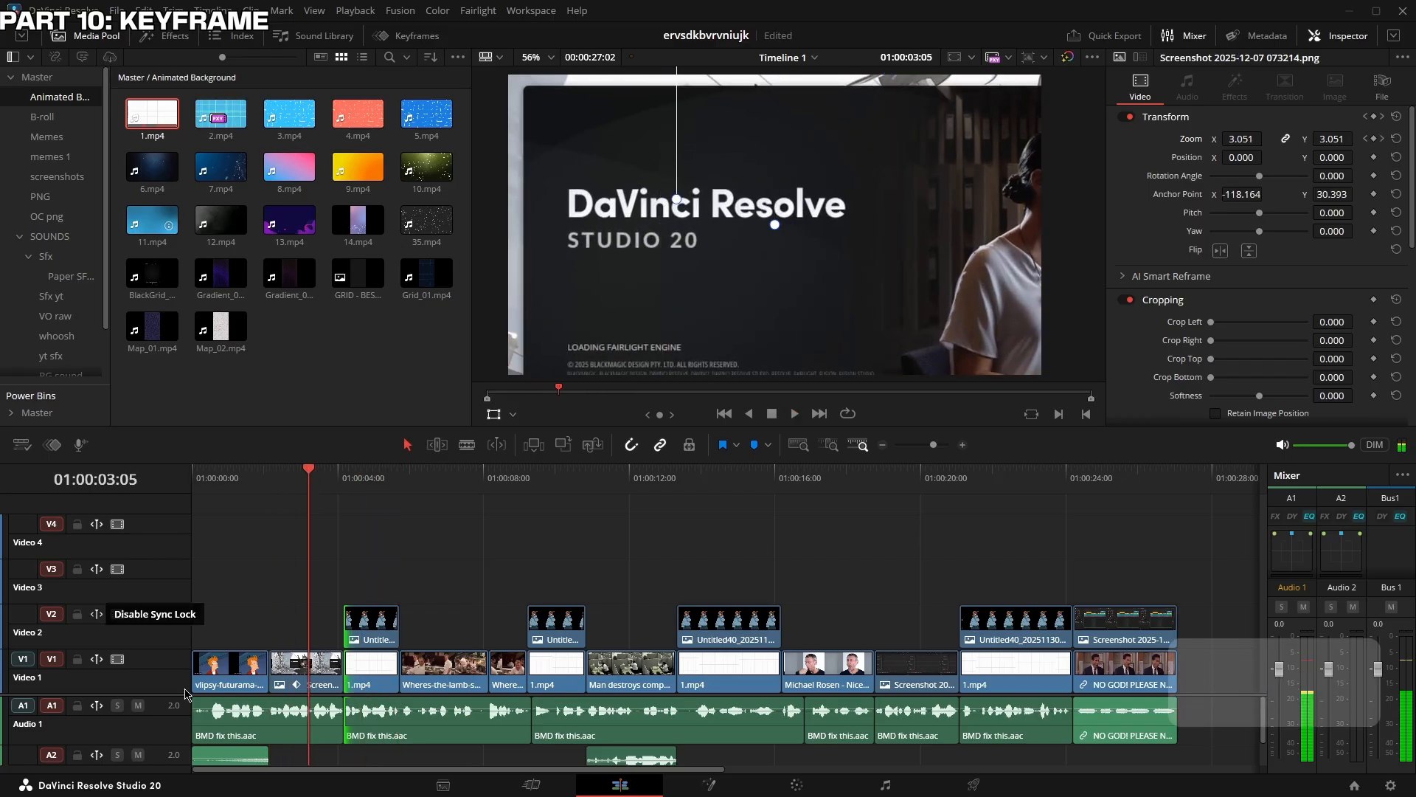
{"action": "left_click", "coordinate": [324, 667]}
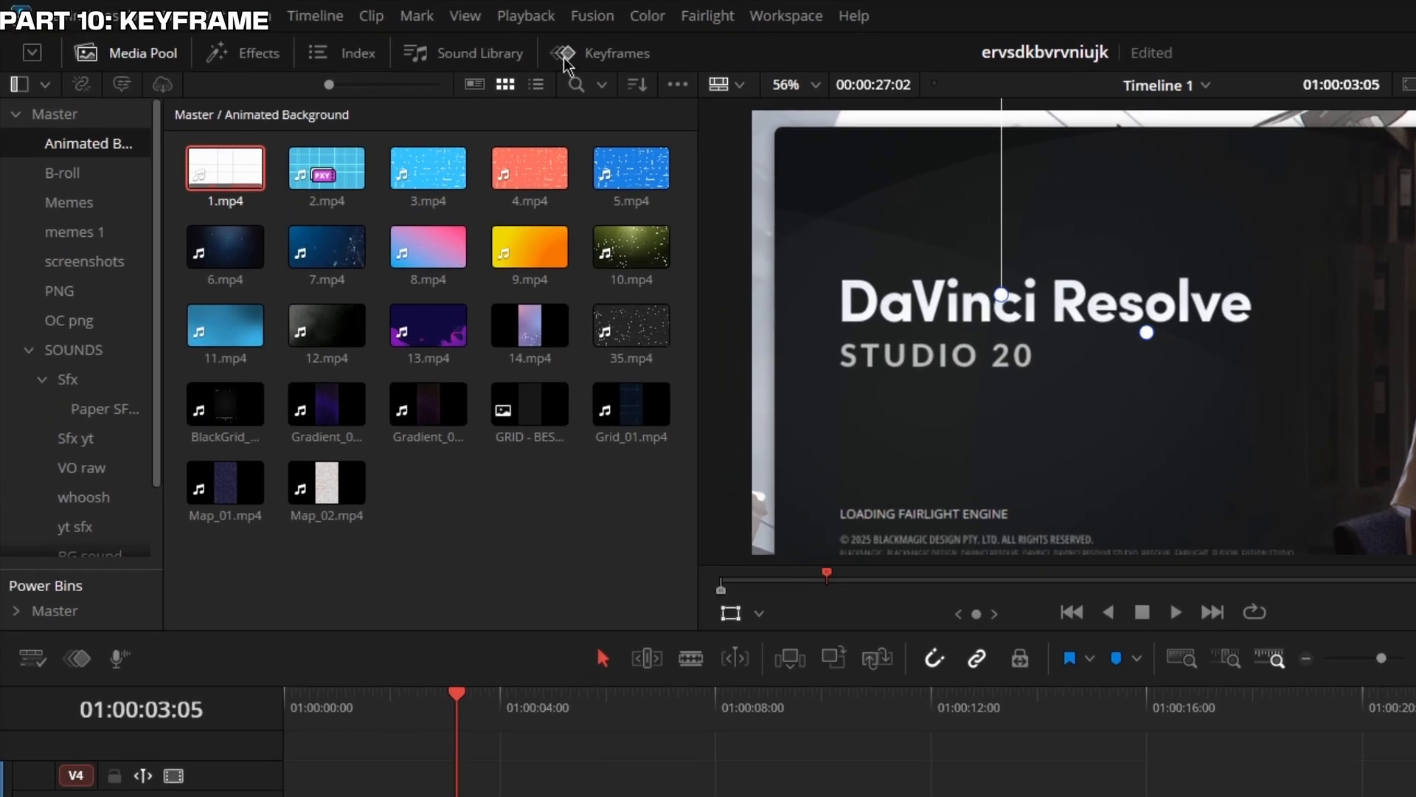
{"action": "left_click", "coordinate": [565, 56]}
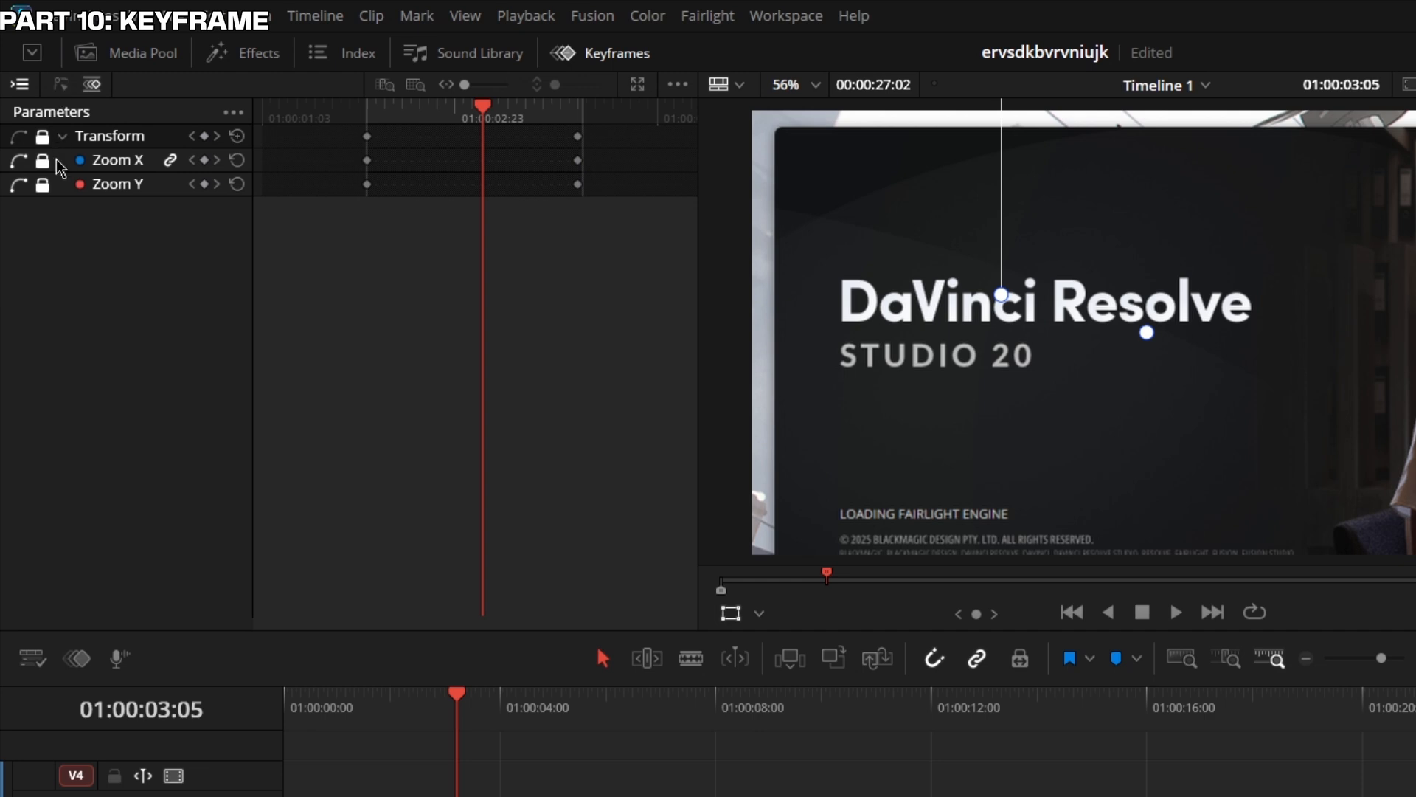
{"action": "left_click", "coordinate": [62, 86]}
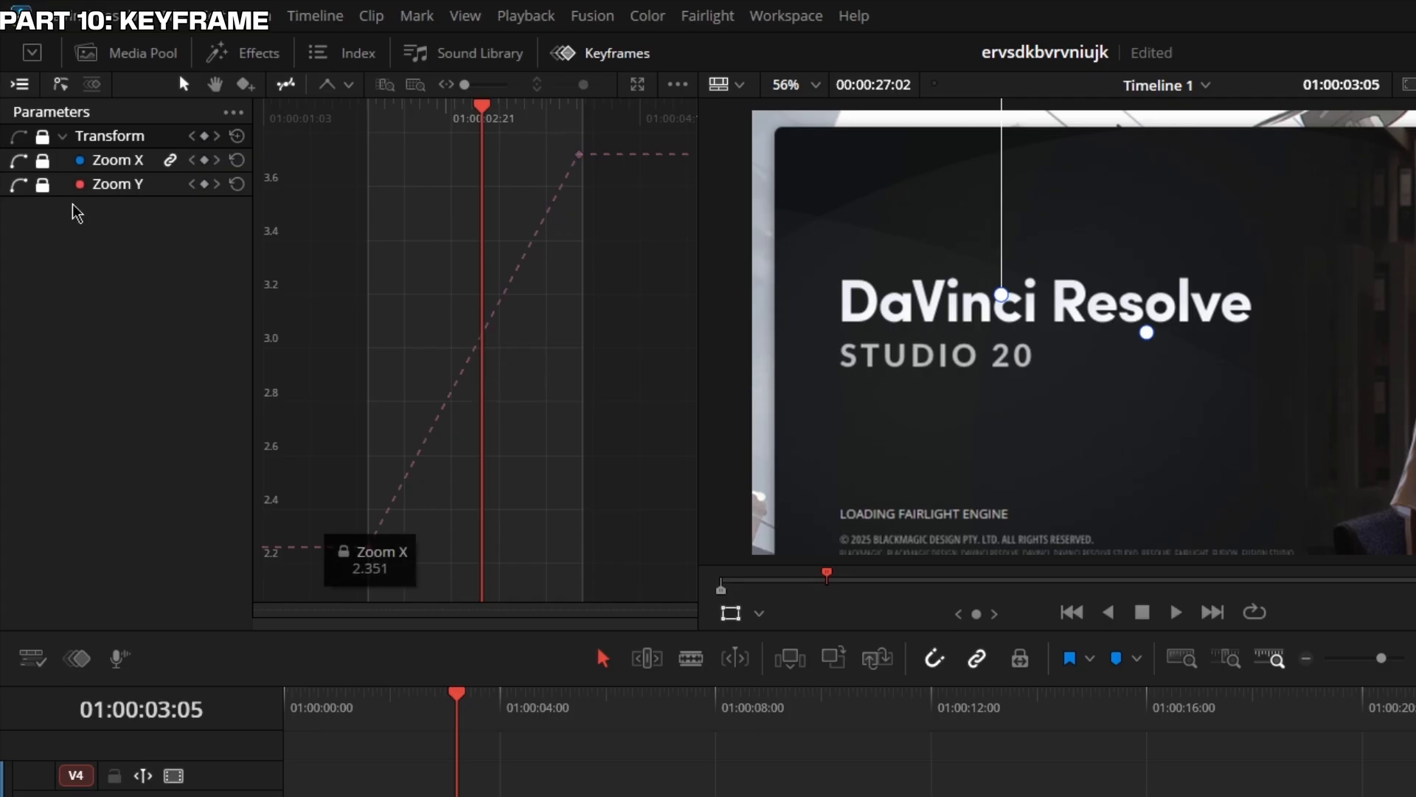
{"action": "left_click", "coordinate": [124, 57]}
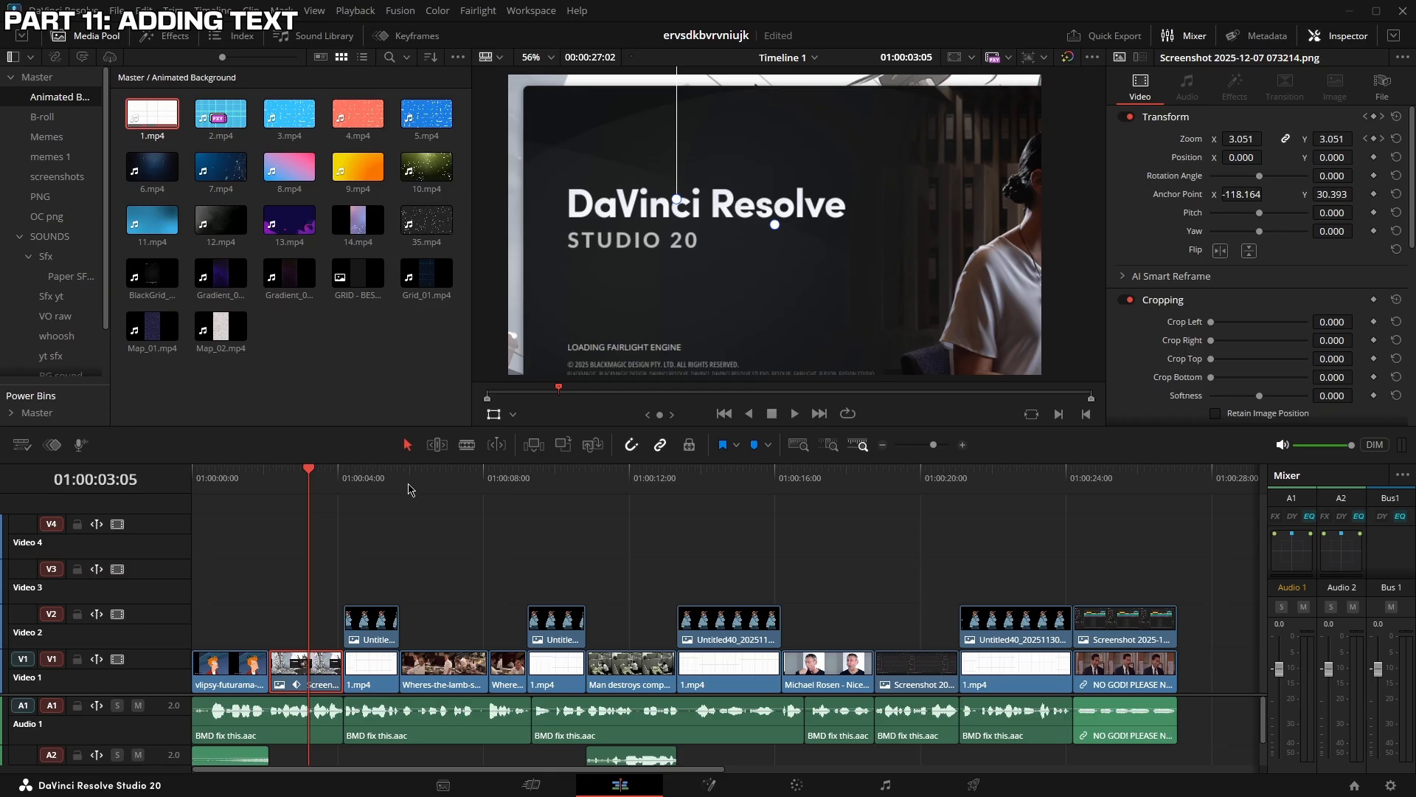
Add a Text+ title on Video 2 at 01:00:05:17, above the Wheres-the-lamb clip, and shorten it to end at about 01:00:06:23
{"action": "mouse_move", "coordinate": [411, 490]}
{"action": "left_mouse_down"}
{"action": "mouse_move", "coordinate": [475, 493]}
{"action": "mouse_move", "coordinate": [420, 496]}
{"action": "left_mouse_up"}
{"action": "left_click", "coordinate": [494, 414]}
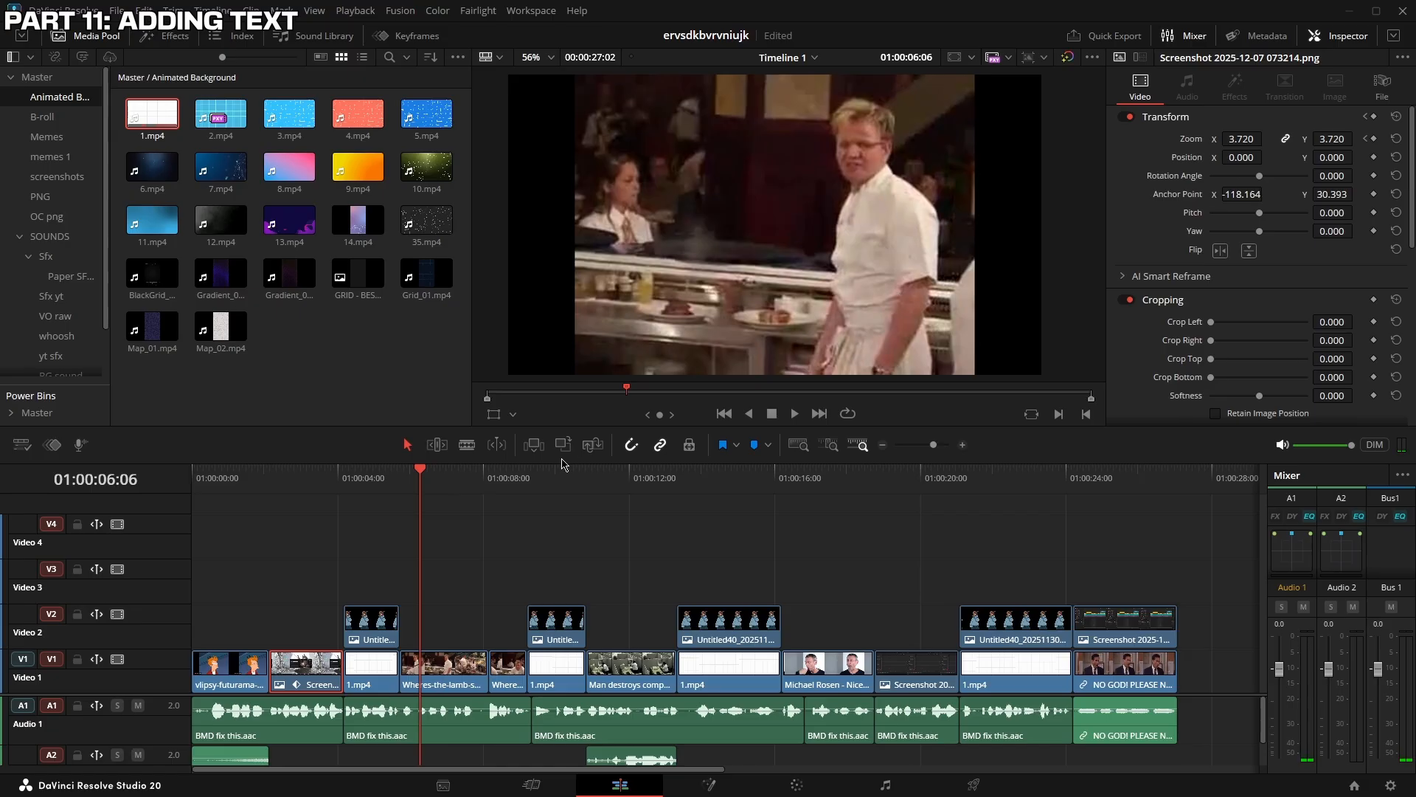
{"action": "left_click_drag", "start_coordinate": [410, 479], "coordinate": [404, 479]}
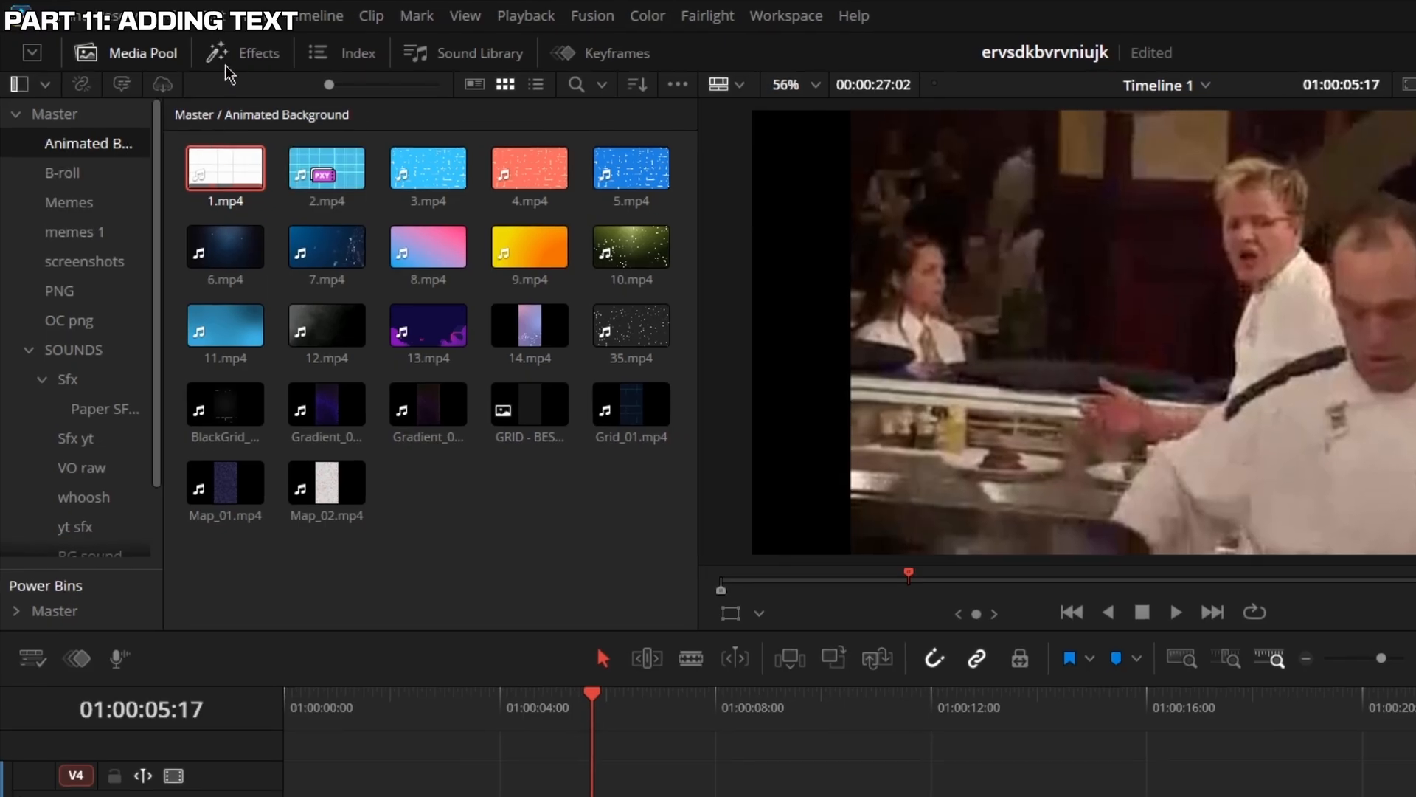
{"action": "left_click", "coordinate": [168, 36]}
{"action": "left_click", "coordinate": [147, 206]}
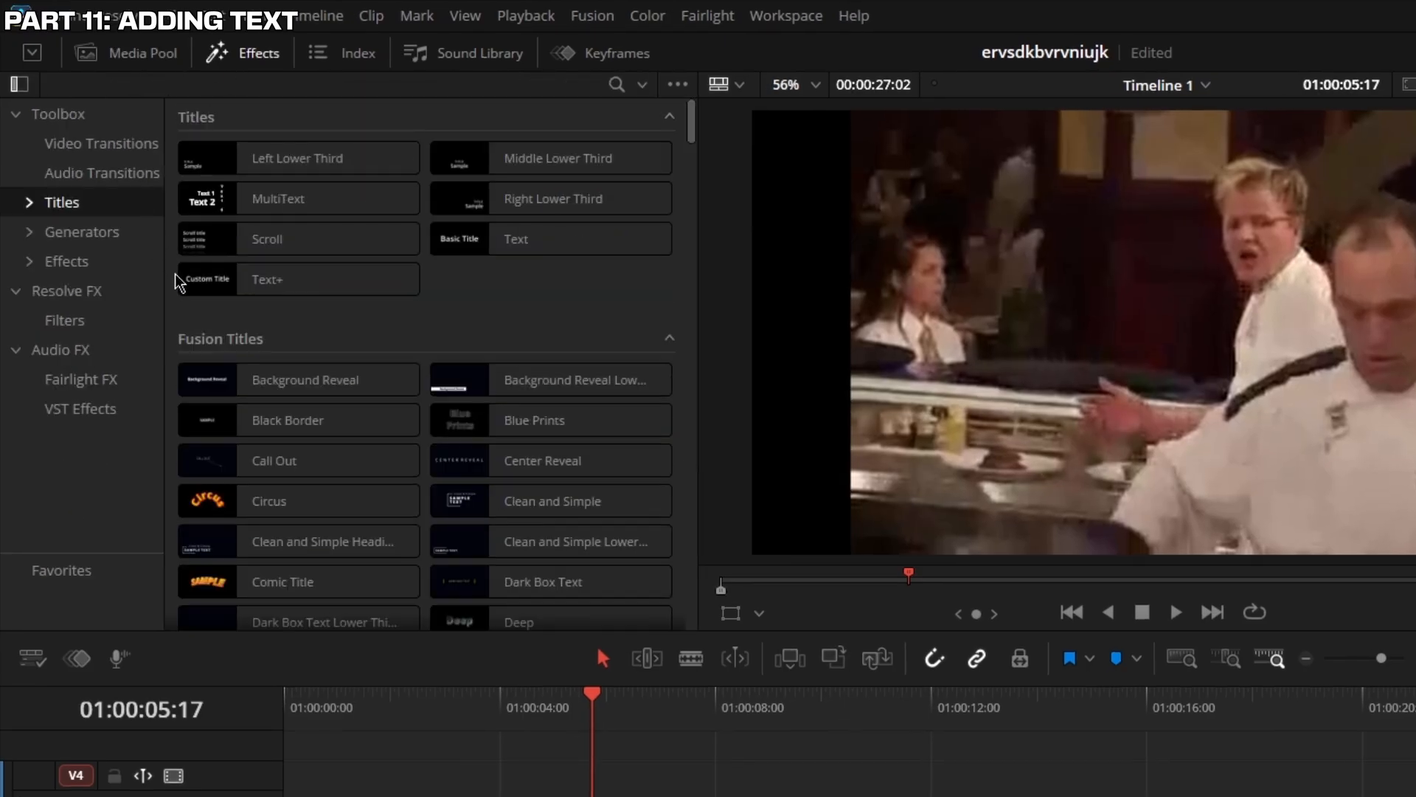
{"action": "left_click_drag", "start_coordinate": [209, 280], "coordinate": [627, 795]}
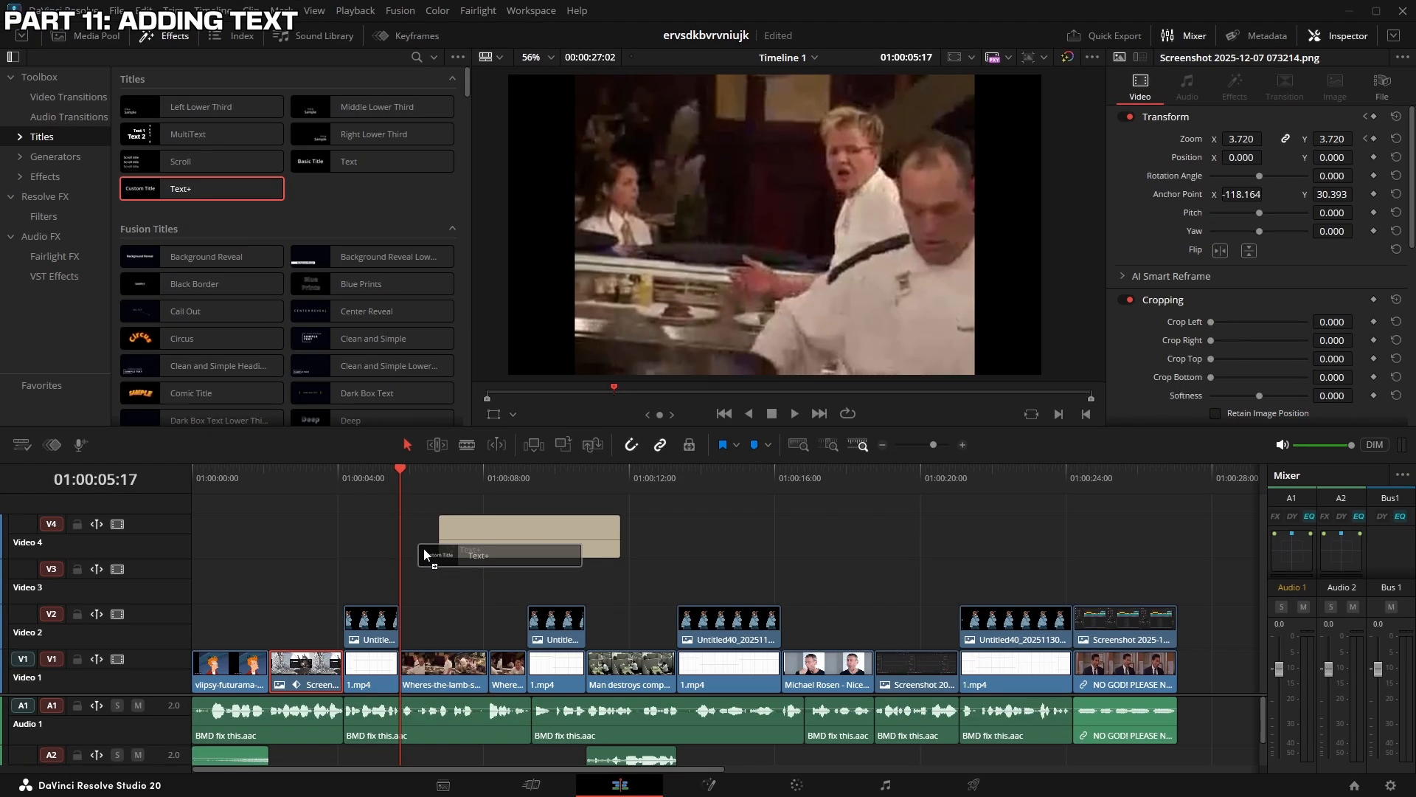
{"action": "left_click_drag", "start_coordinate": [423, 547], "coordinate": [453, 568]}
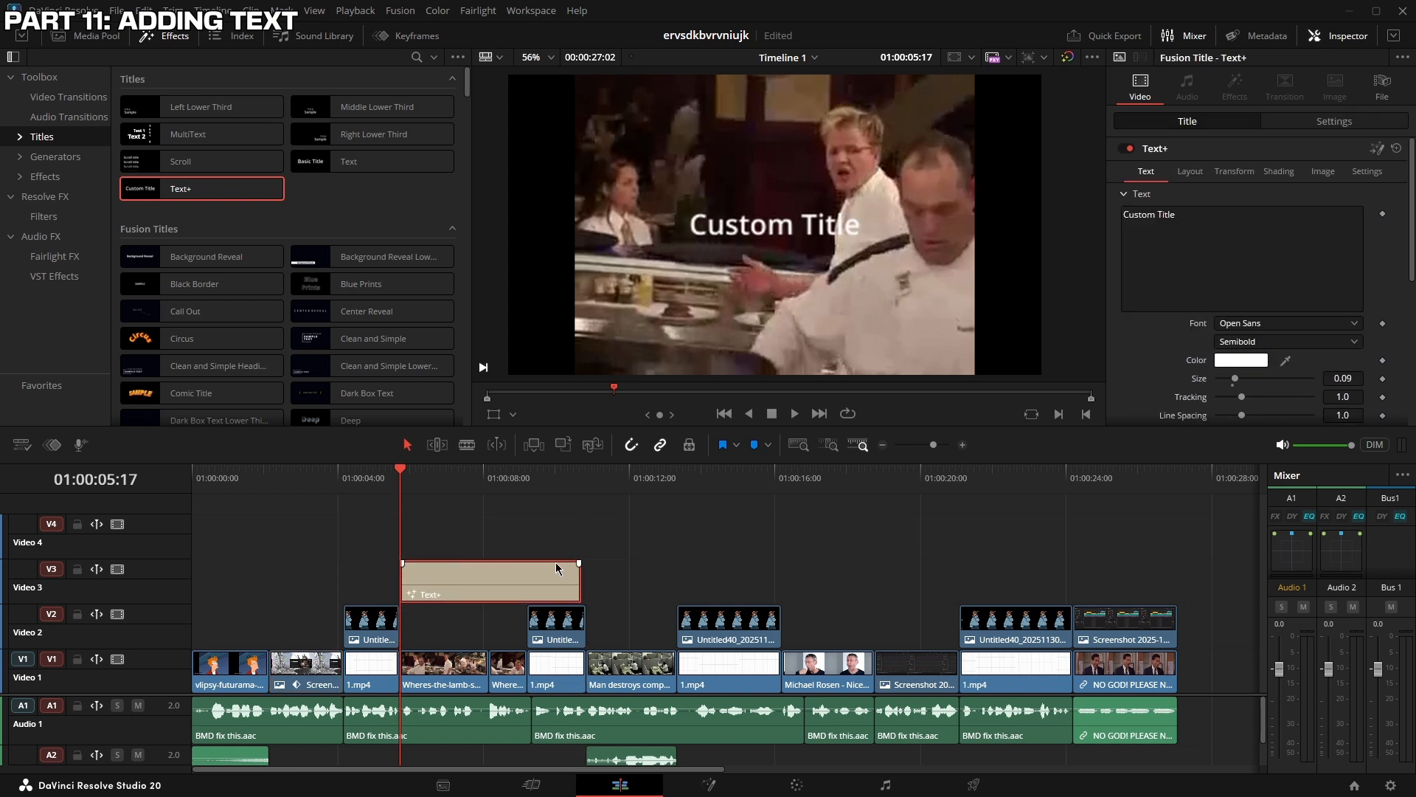
{"action": "left_click_drag", "start_coordinate": [573, 582], "coordinate": [436, 629]}
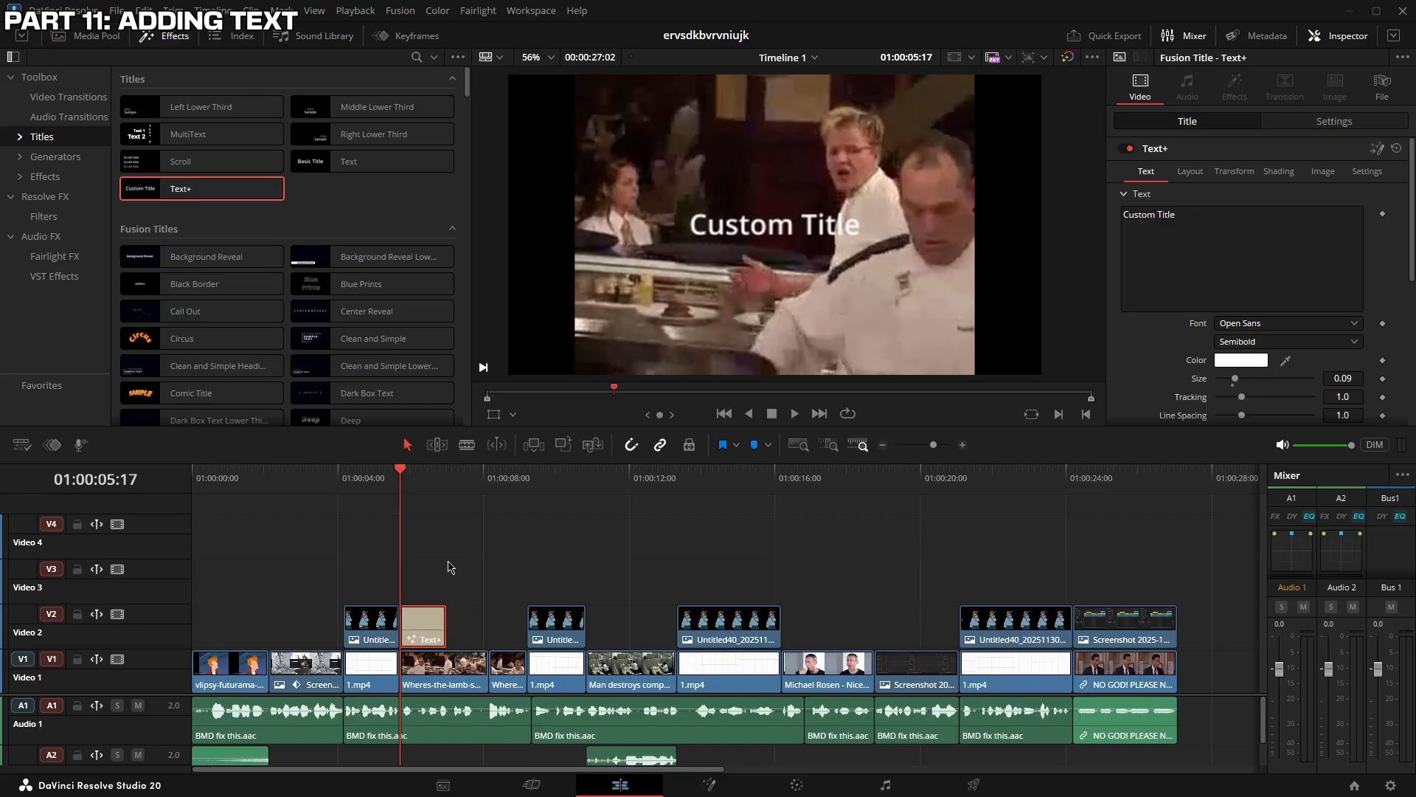
Play and step frame by frame through the Wheres-the-lamb clip, and add a timeline marker just past the Text+ title's end
{"action": "key", "text": "space"}
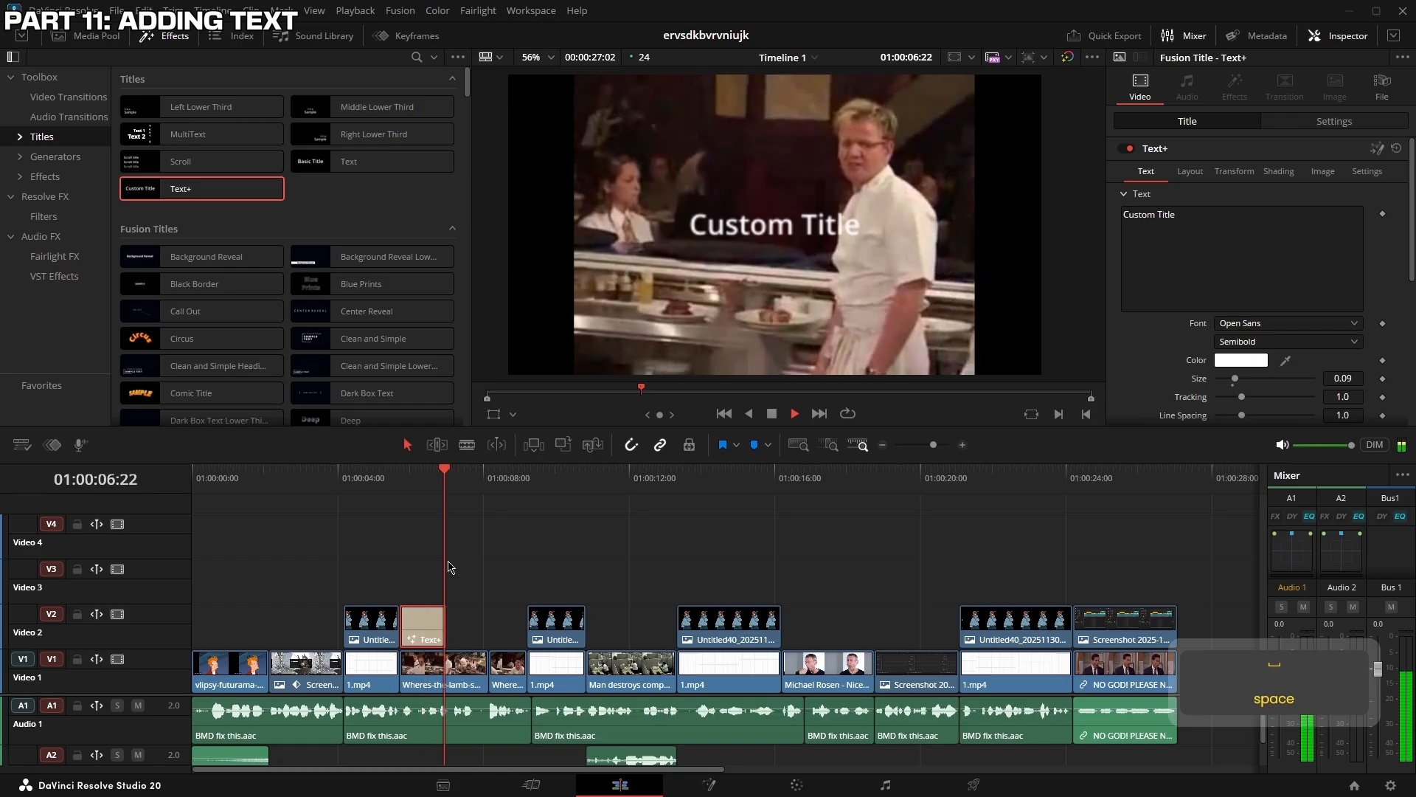
{"action": "key", "text": "space"}
{"action": "key", "text": "Left"}
{"action": "key", "text": "Left"}
{"action": "key", "text": "Left"}
{"action": "key", "text": "Left"}
{"action": "key", "text": "Left"}
{"action": "key", "text": "Left"}
{"action": "key", "text": "Left"}
{"action": "key", "text": "Left"}
{"action": "key", "text": "Left"}
{"action": "key", "text": "Left"}
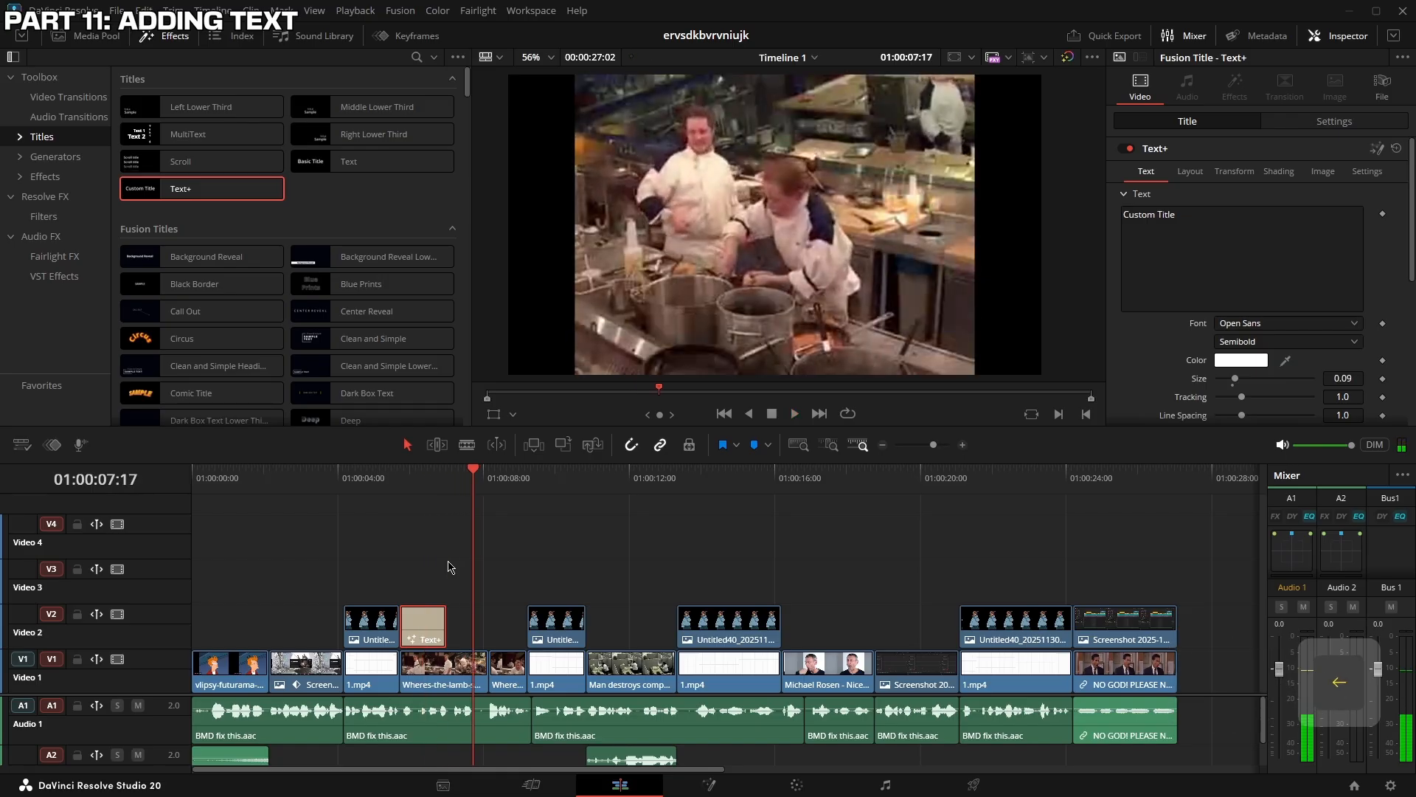
{"action": "key", "text": "Left"}
{"action": "key", "text": "Left"}
{"action": "key", "text": "Left"}
{"action": "key", "text": "Left"}
{"action": "key", "text": "Left"}
{"action": "key", "text": "Left"}
{"action": "key", "text": "Left"}
{"action": "key", "text": "Left"}
{"action": "key", "text": "Left"}
{"action": "key", "text": "Left"}
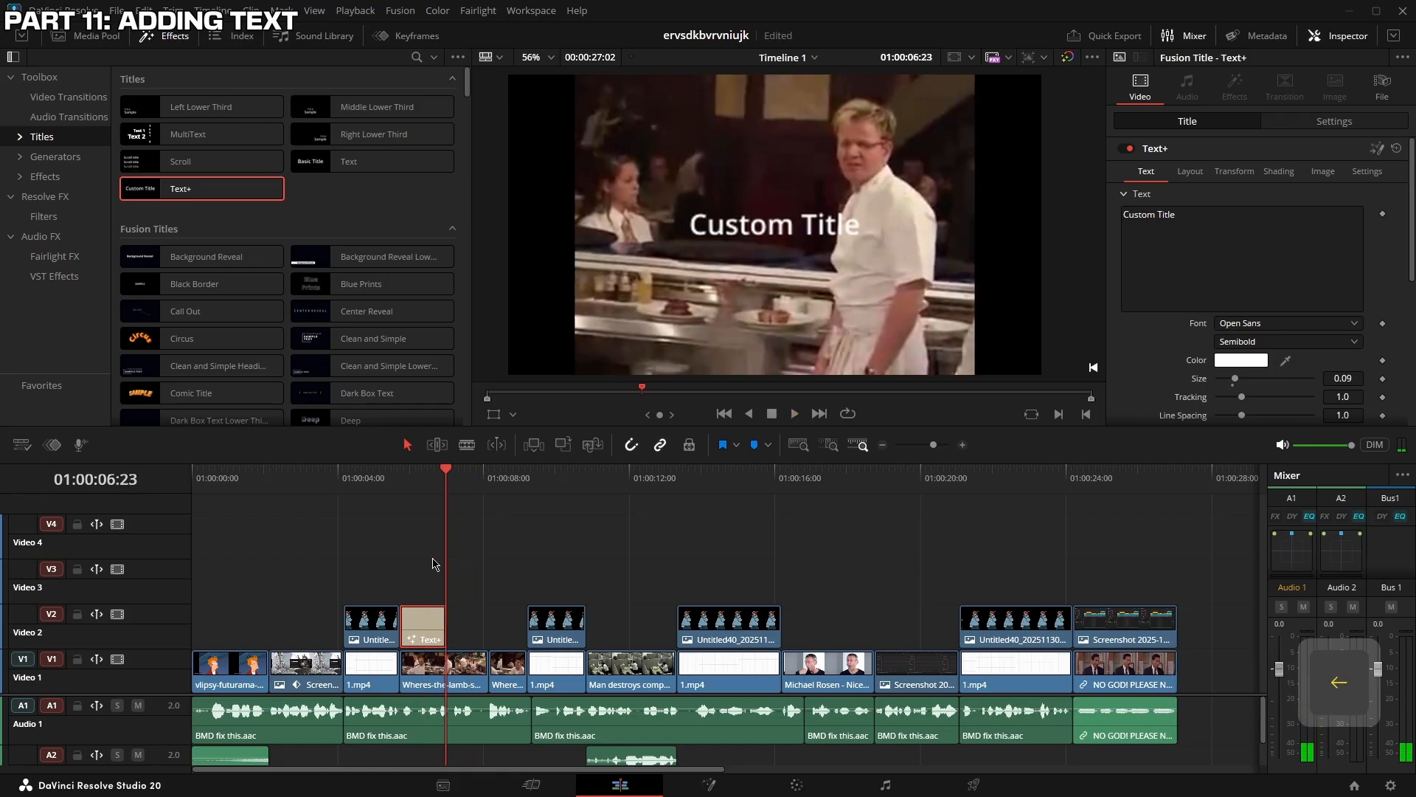
{"action": "left_click", "coordinate": [433, 564]}
{"action": "key", "text": "Left"}
{"action": "key", "text": "Left"}
{"action": "key", "text": "Left"}
{"action": "key", "text": "Left"}
{"action": "key", "text": "Left"}
{"action": "key", "text": "Left"}
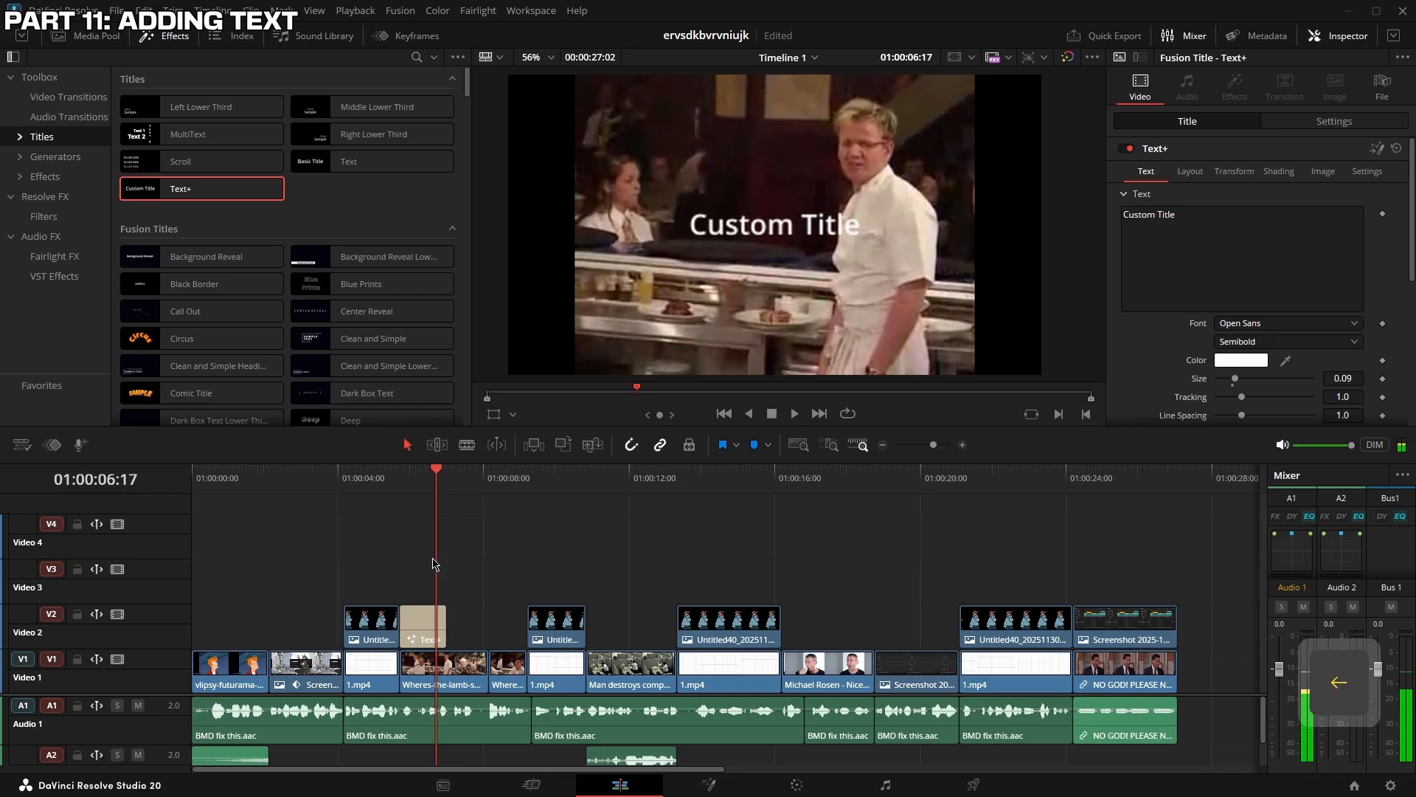
{"action": "key", "text": "Left"}
{"action": "key", "text": "Right"}
{"action": "key", "text": "Right"}
{"action": "key", "text": "Right"}
{"action": "key", "text": "Right"}
{"action": "key", "text": "Right"}
{"action": "key", "text": "Right"}
{"action": "key", "text": "Right"}
{"action": "key", "text": "Right"}
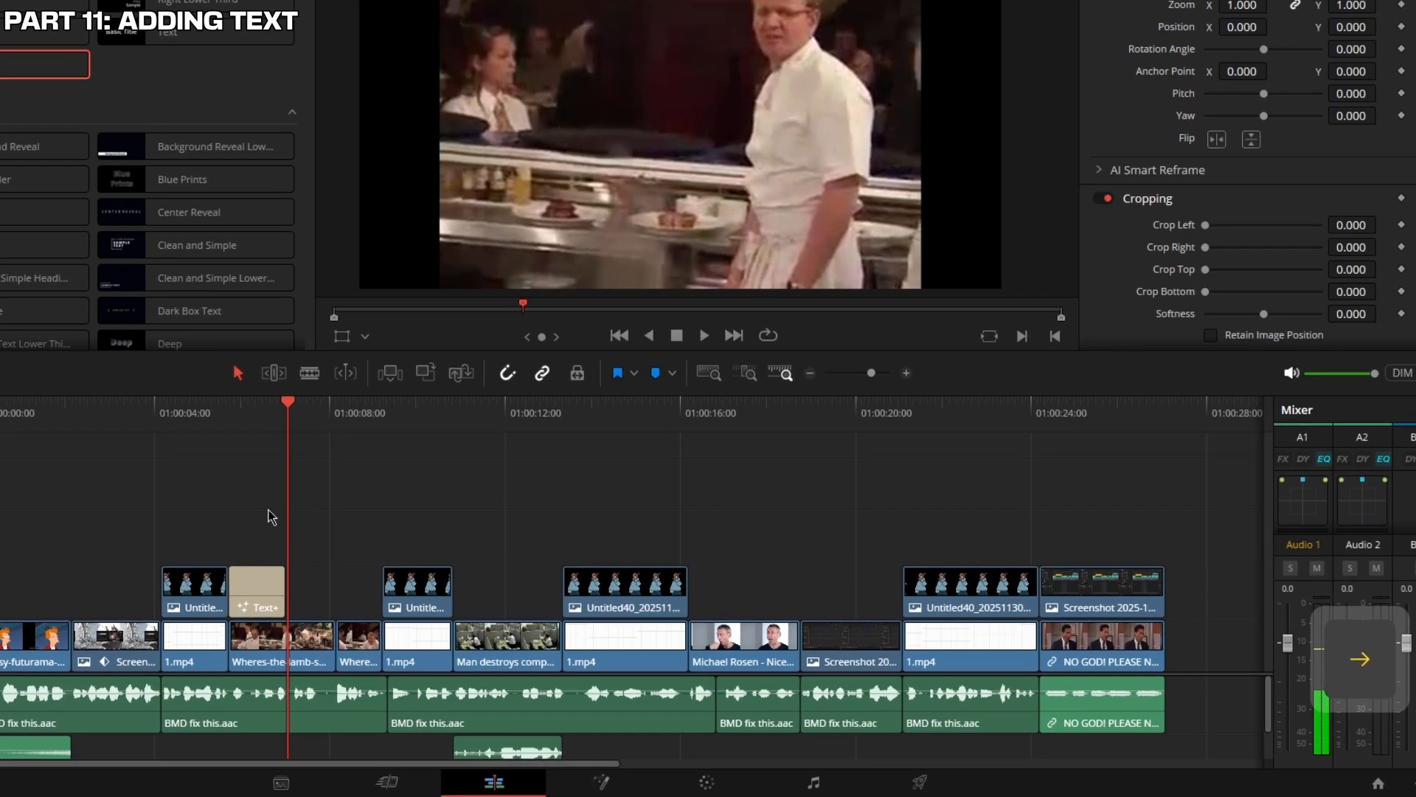
{"action": "key", "text": "Right"}
{"action": "key", "text": "Right"}
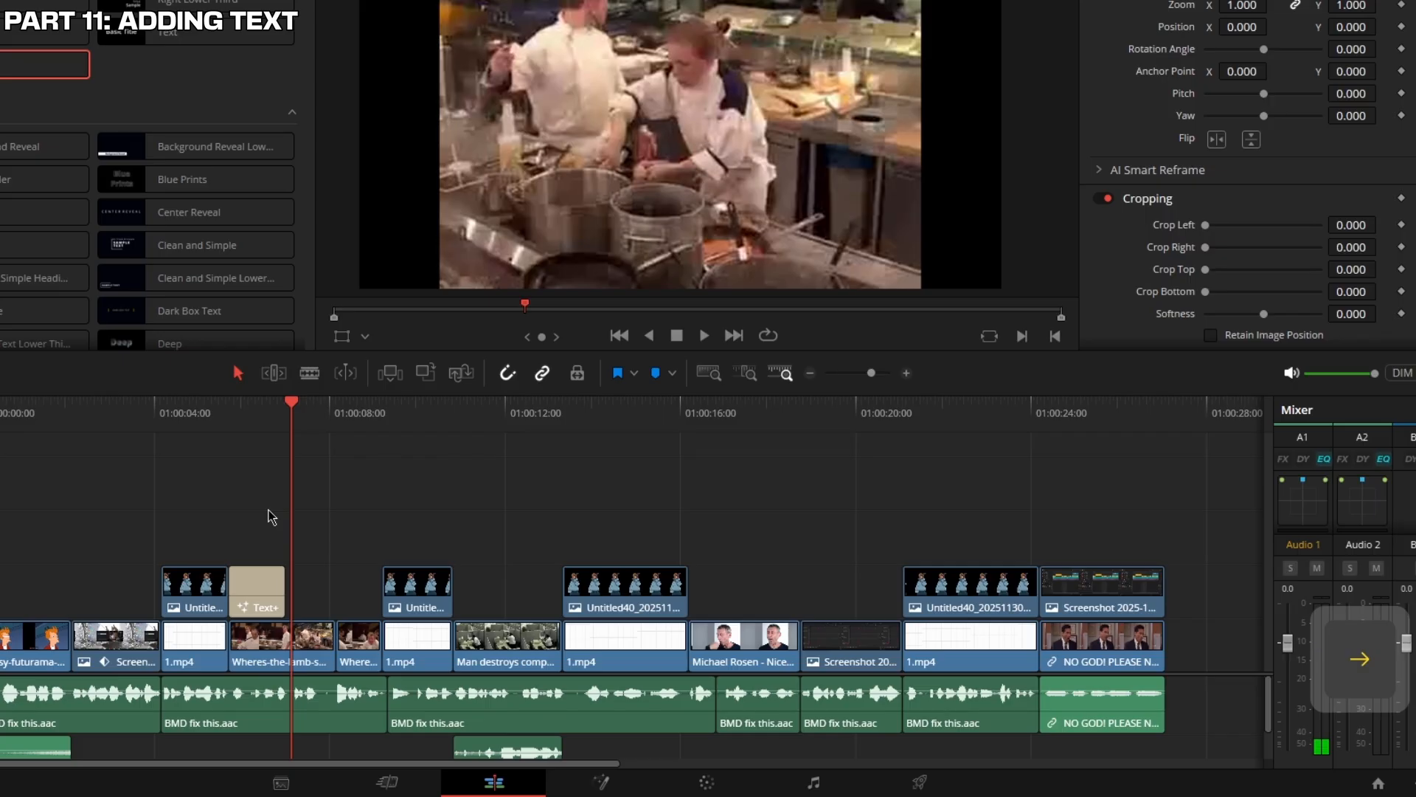
{"action": "key", "text": "Left"}
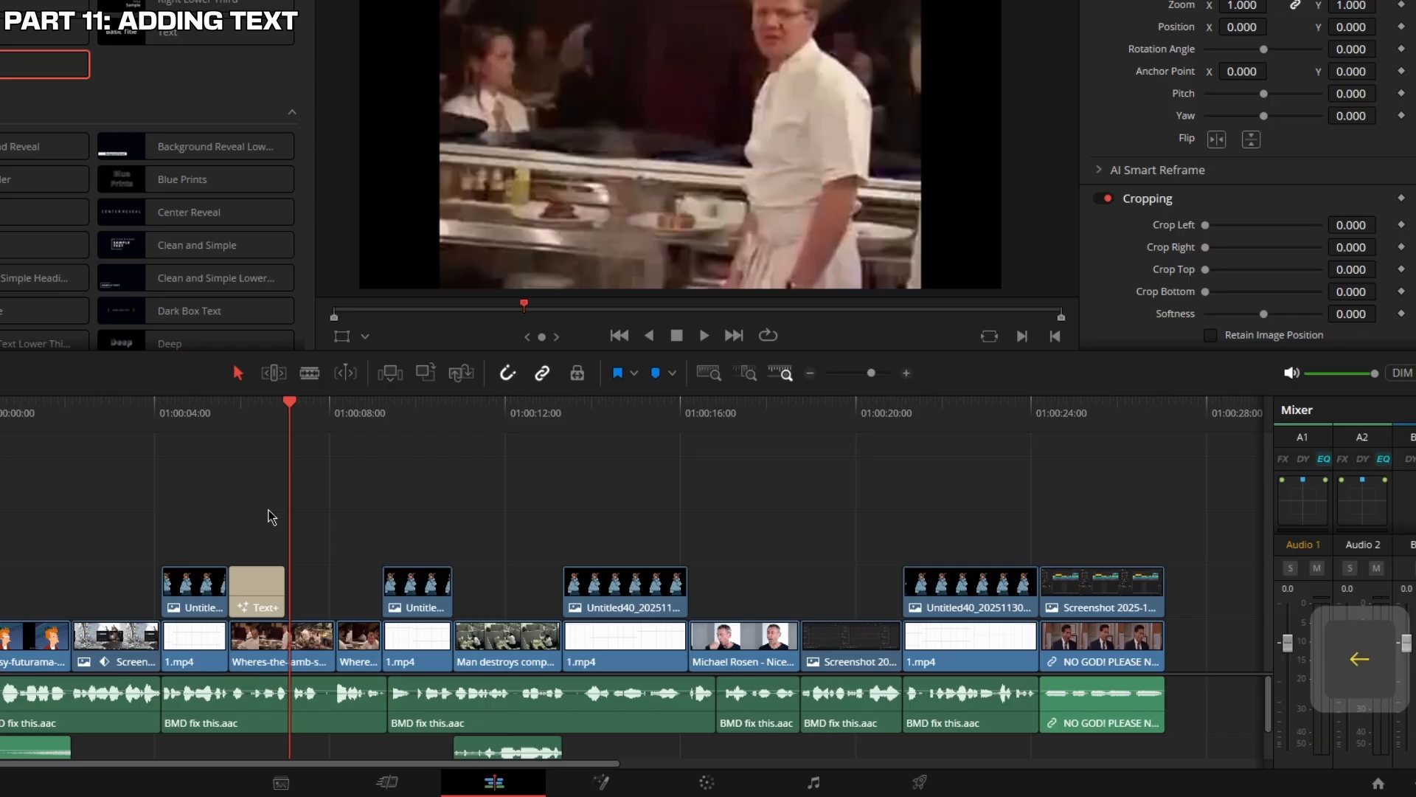
{"action": "key", "text": "Right"}
{"action": "key", "text": "Left"}
{"action": "key", "text": "Right"}
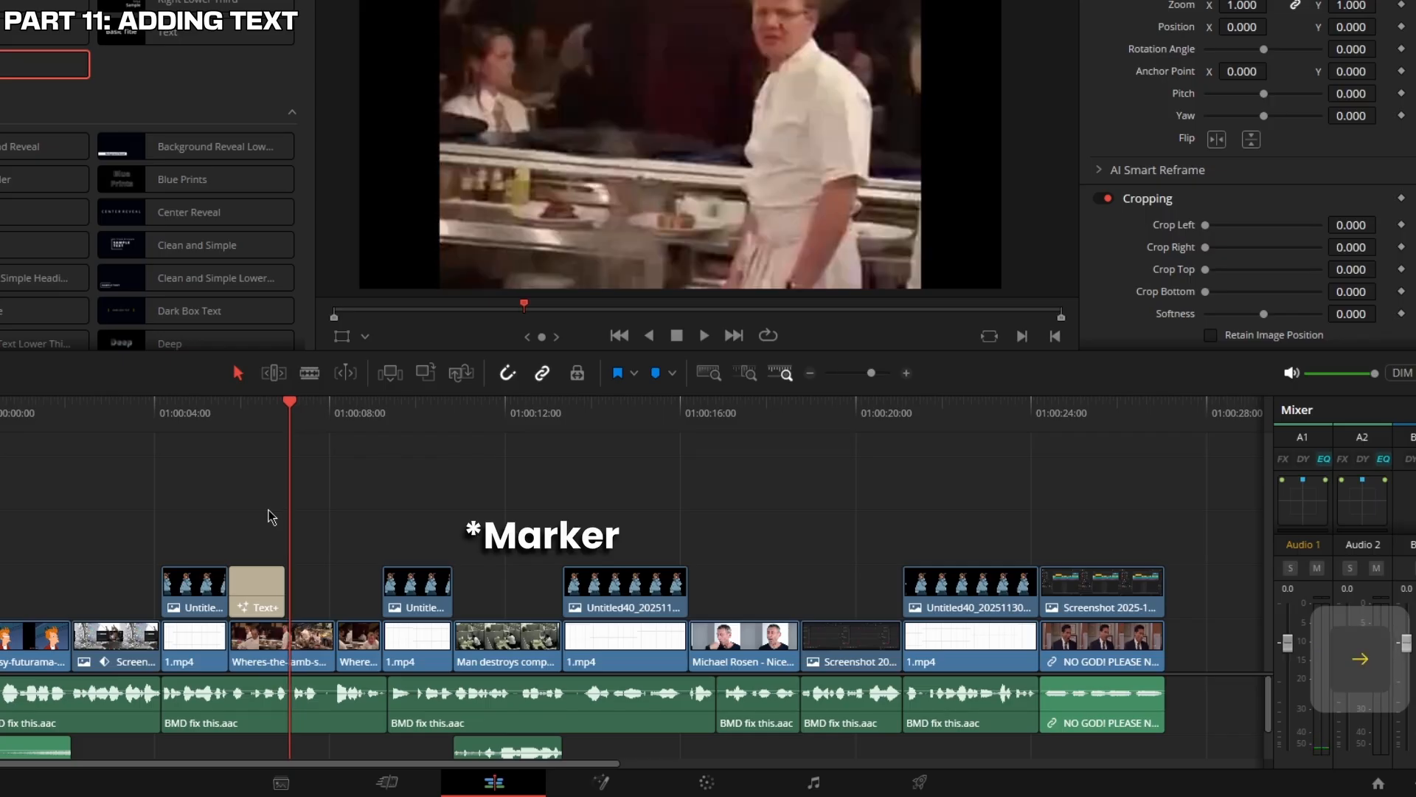
{"action": "key", "text": "m"}
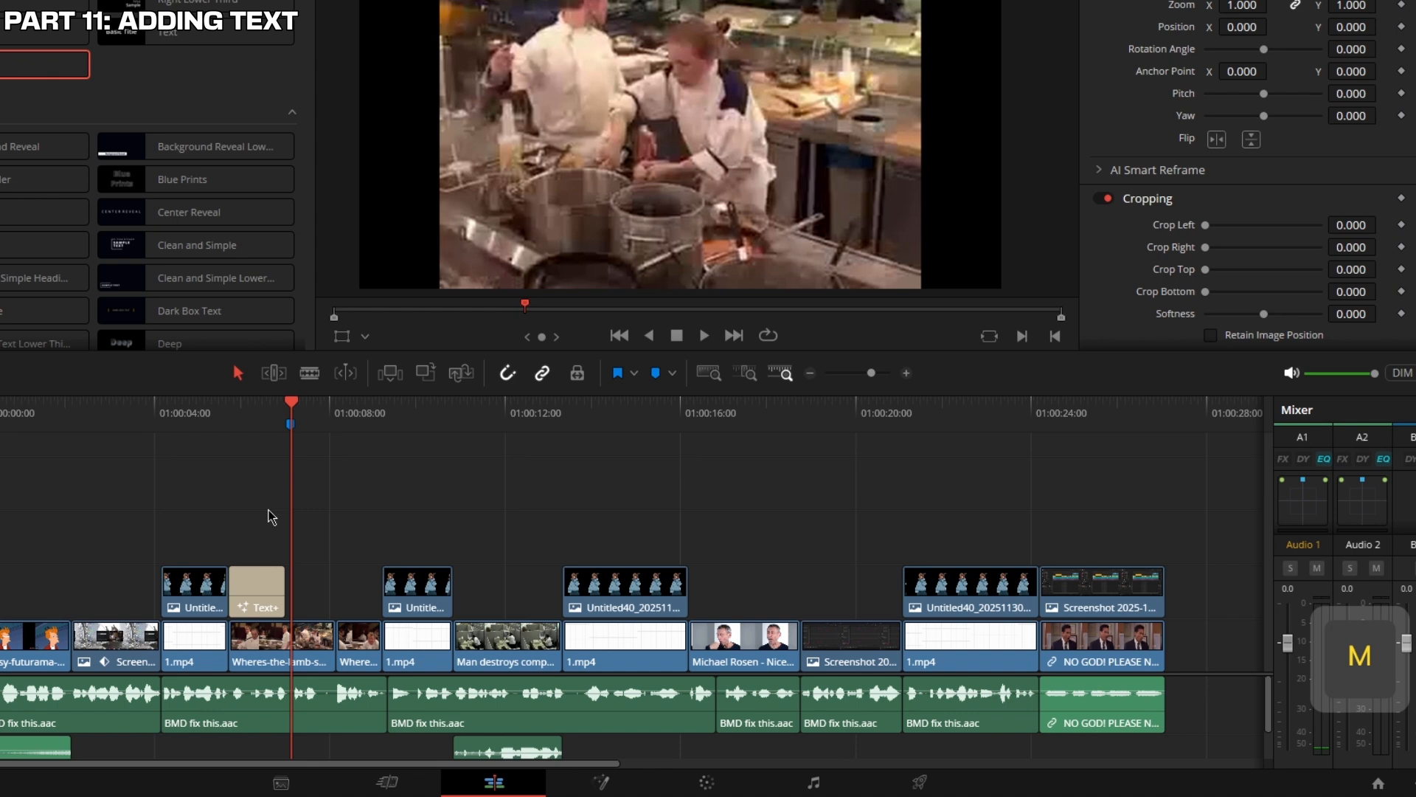
Add a second timeline marker at the cut between the two Wheres-the-lamb clips, near 01:00:08:00
{"action": "key", "text": "space"}
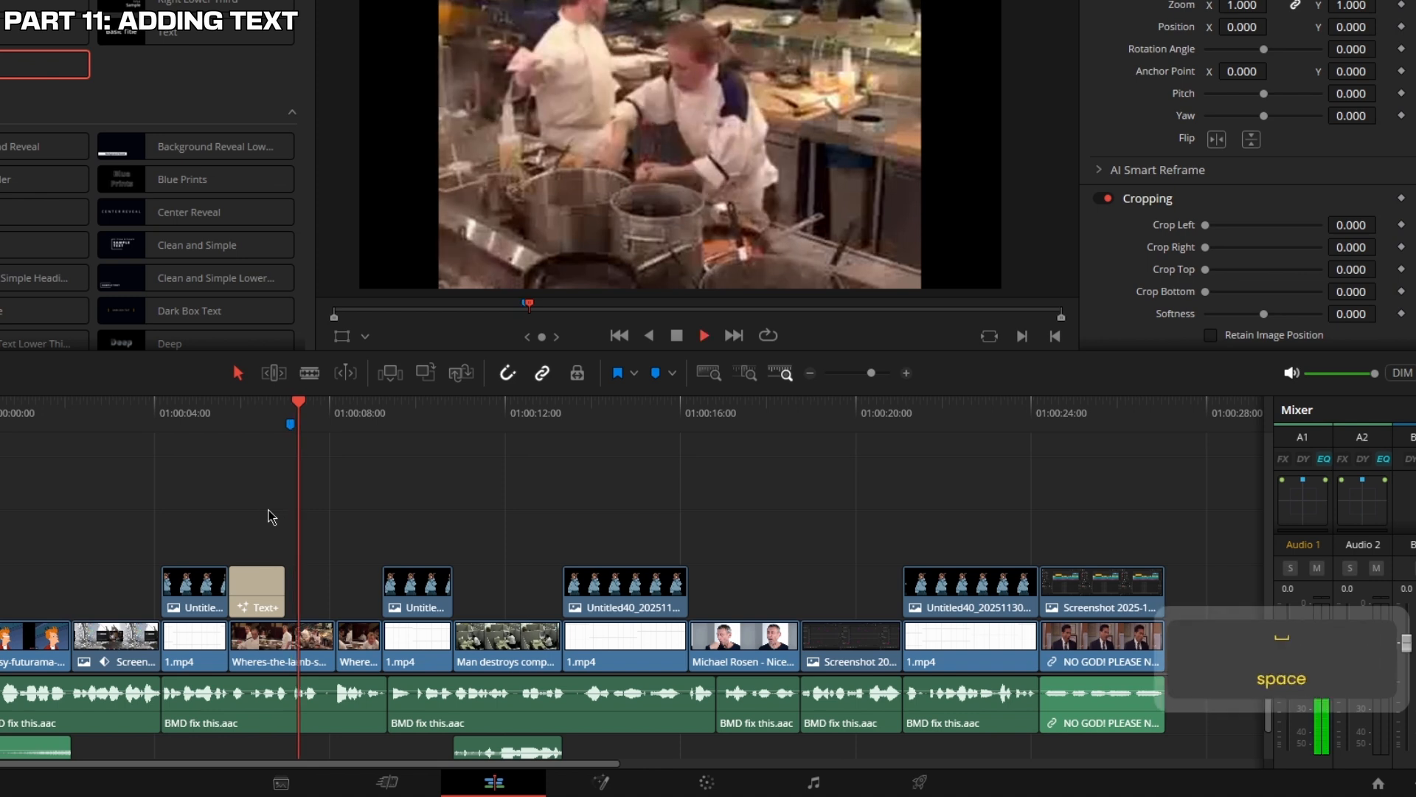
{"action": "key", "text": "space"}
{"action": "key", "text": "Right"}
{"action": "key", "text": "Right"}
{"action": "key", "text": "Right"}
{"action": "key", "text": "Right"}
{"action": "key", "text": "Right"}
{"action": "key", "text": "Right"}
{"action": "key", "text": "Right"}
{"action": "key", "text": "Right"}
{"action": "key", "text": "Right"}
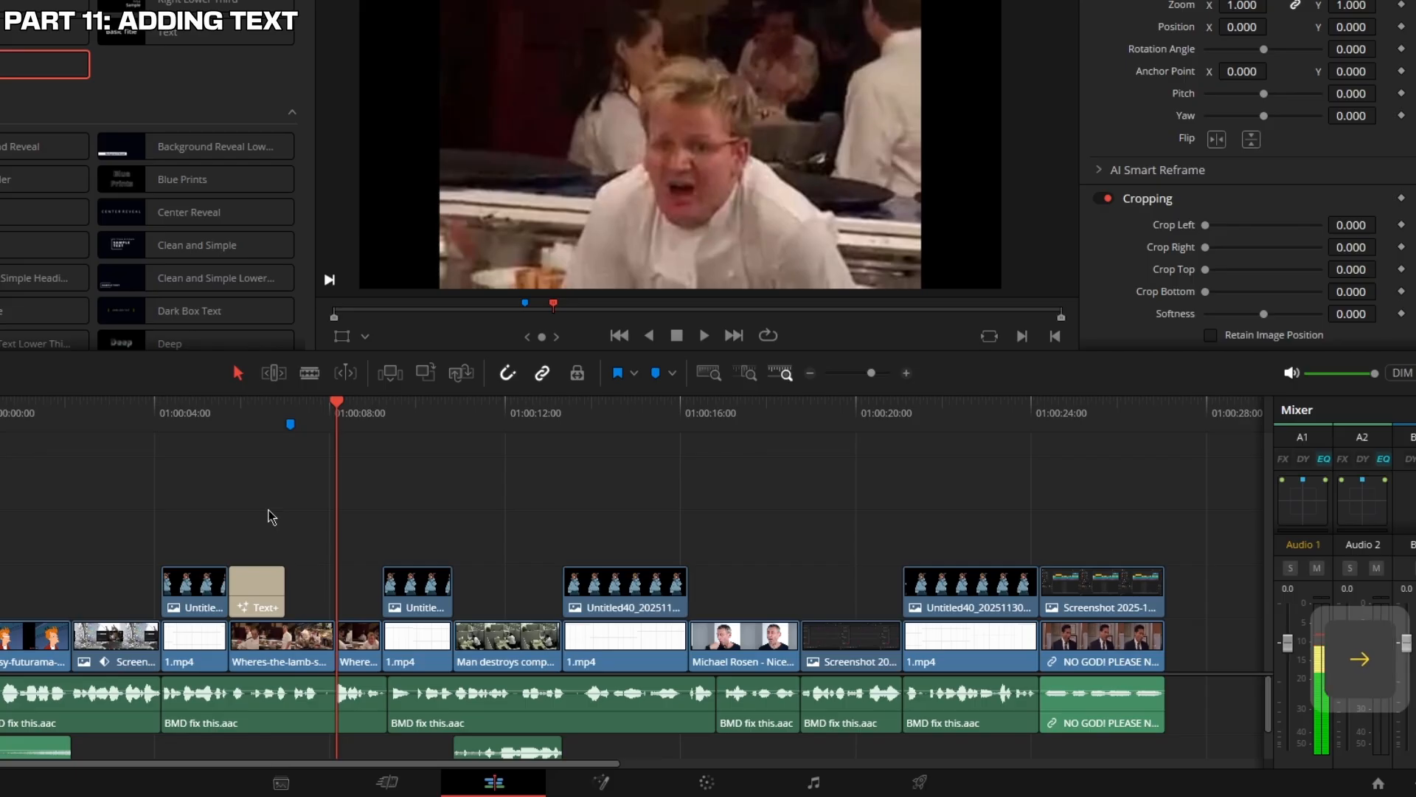
{"action": "key", "text": "m"}
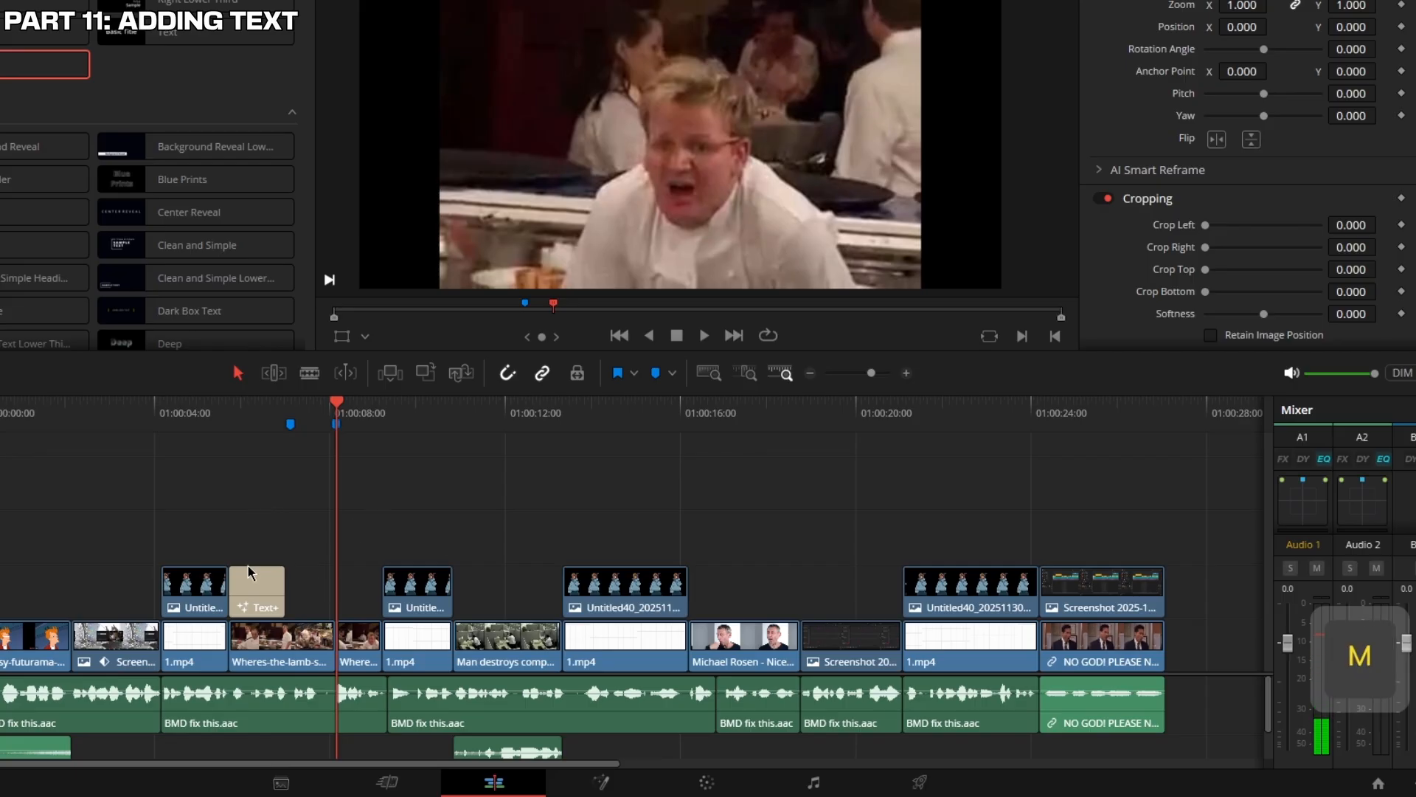
Extend the Text+ title's end to the first marker and place the playhead over the title at 01:00:06:08
{"action": "left_click_drag", "start_coordinate": [276, 586], "coordinate": [278, 593]}
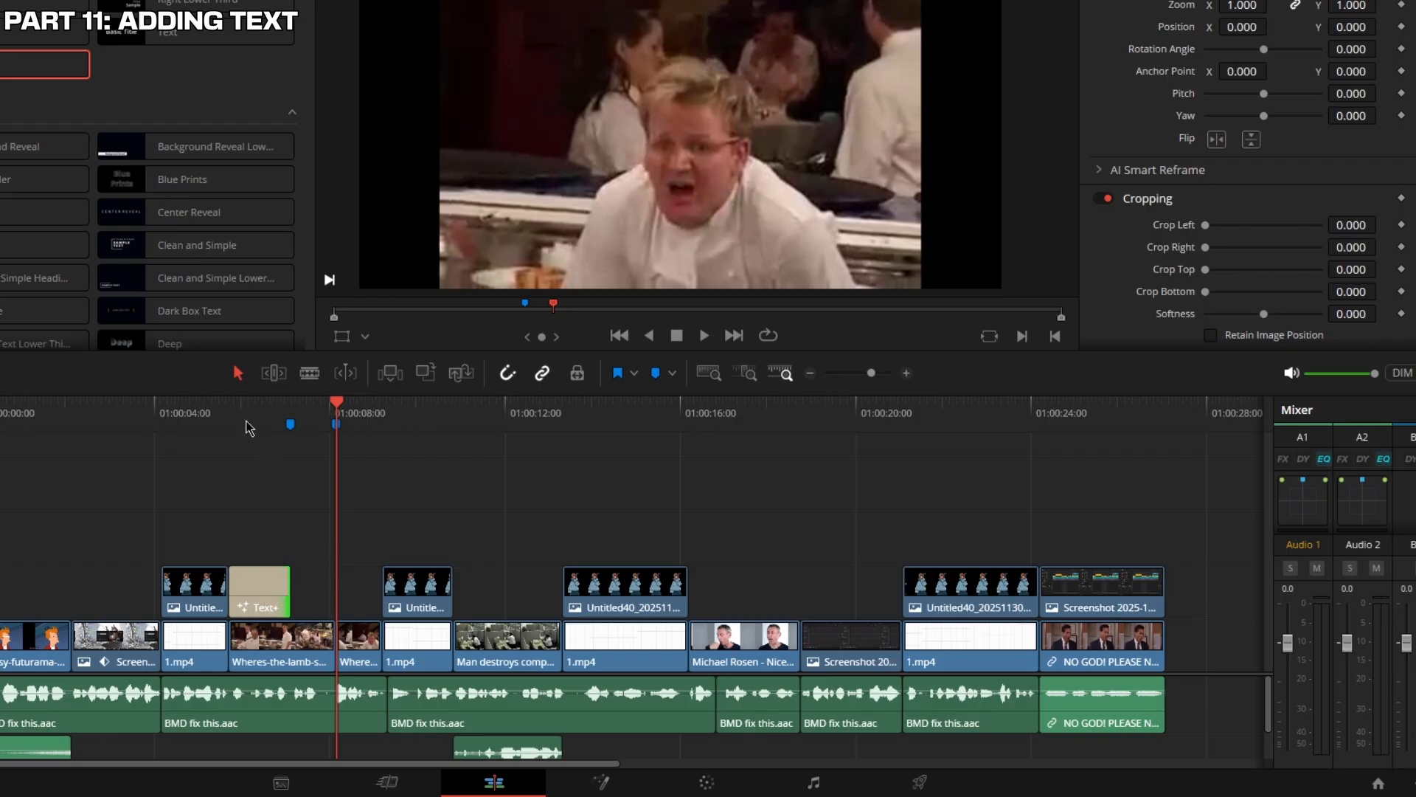
{"action": "left_click_drag", "start_coordinate": [246, 421], "coordinate": [257, 420]}
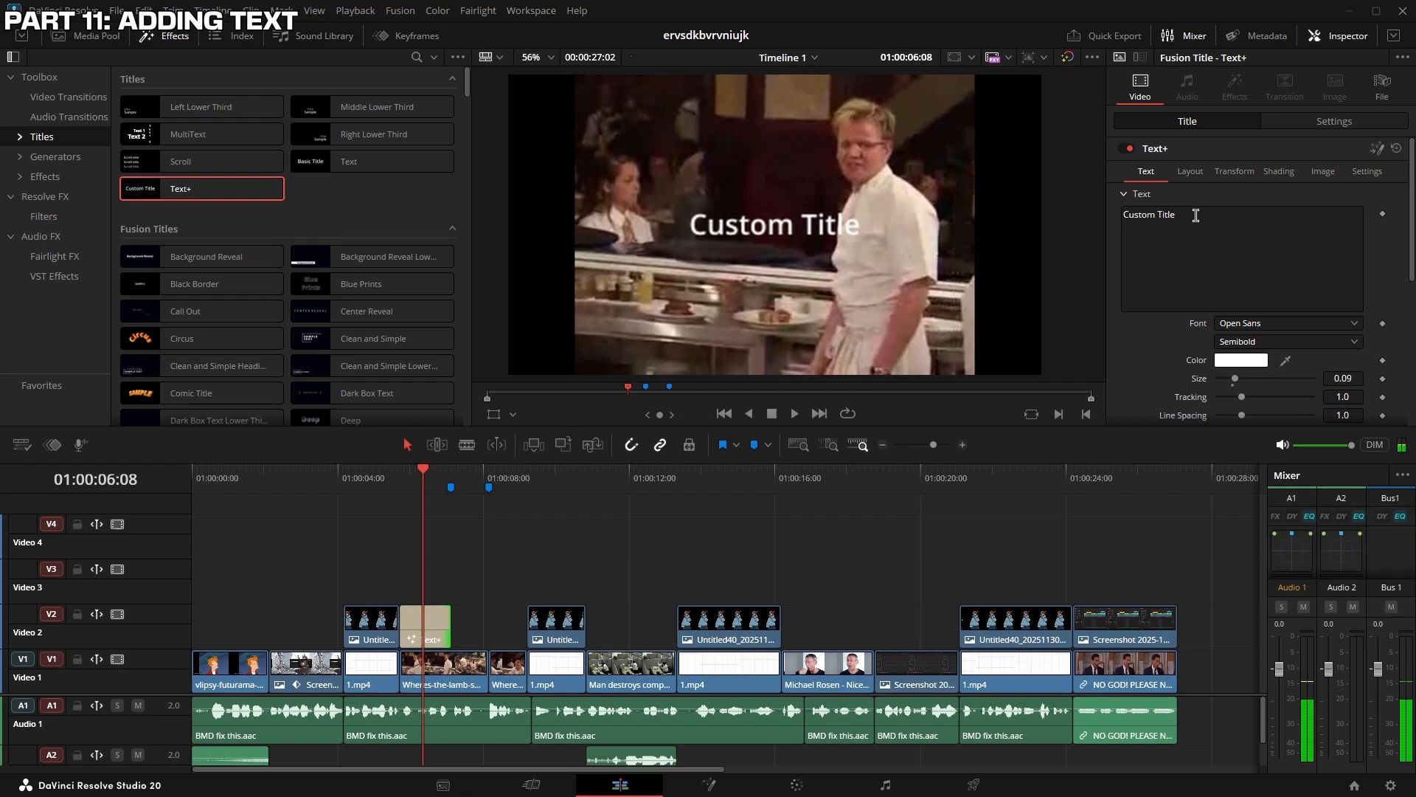
Replace the title's text with "Where's the good keyframe graph" and set its font to Poppins
{"action": "left_click", "coordinate": [1185, 132]}
{"action": "left_click_drag", "start_coordinate": [1184, 132], "coordinate": [1053, 130]}
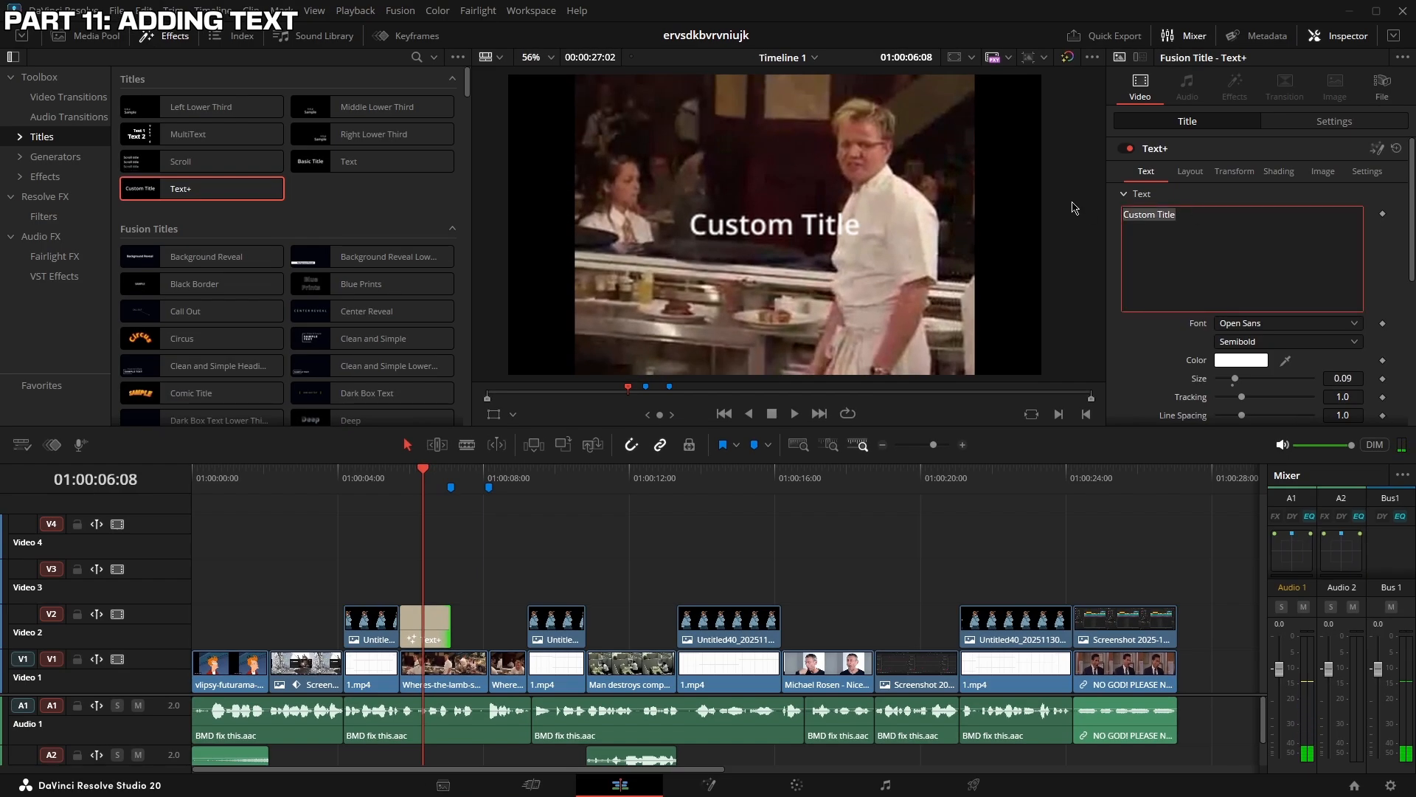
{"action": "type", "text": "Wheres"}
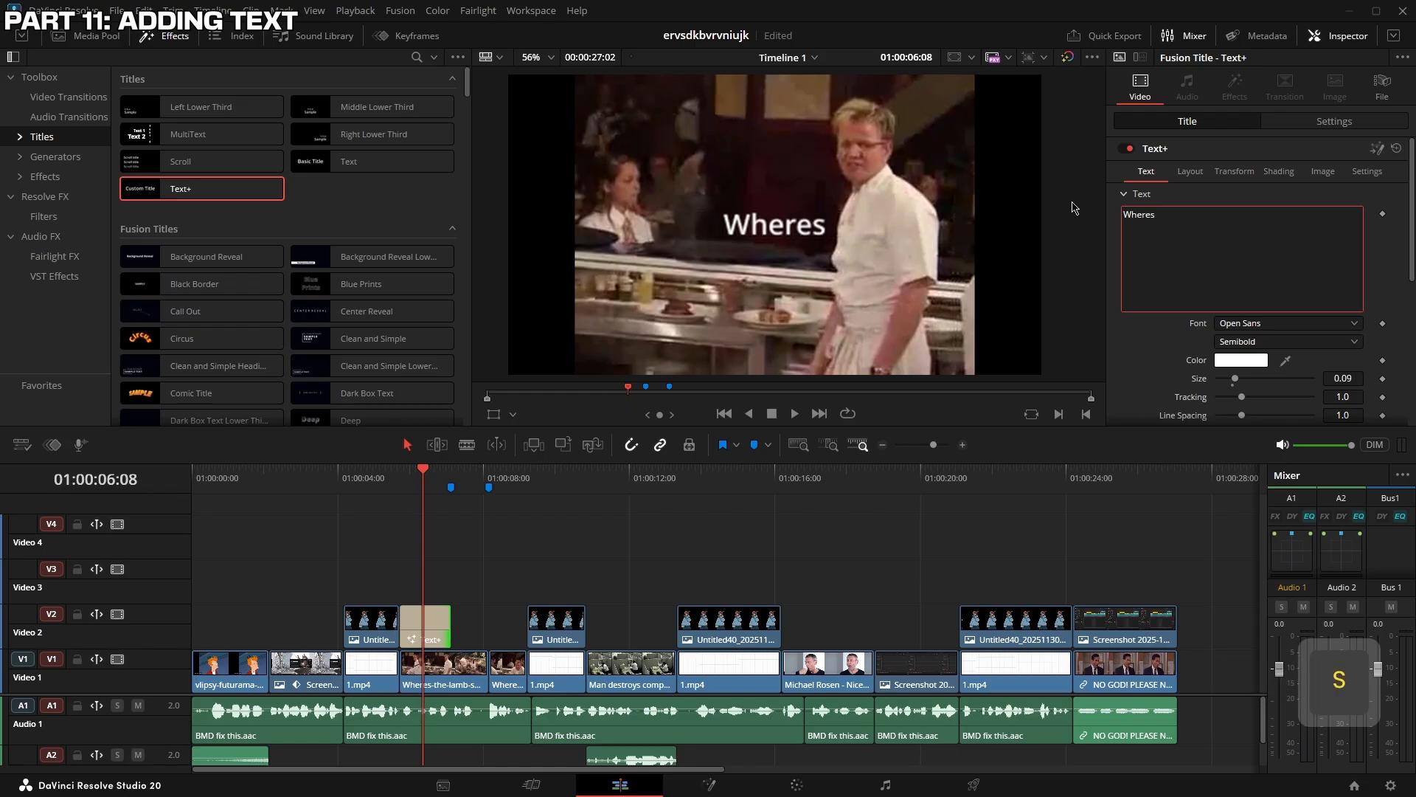
{"action": "key", "text": "BackSpace"}
{"action": "type", "text": "'s "}
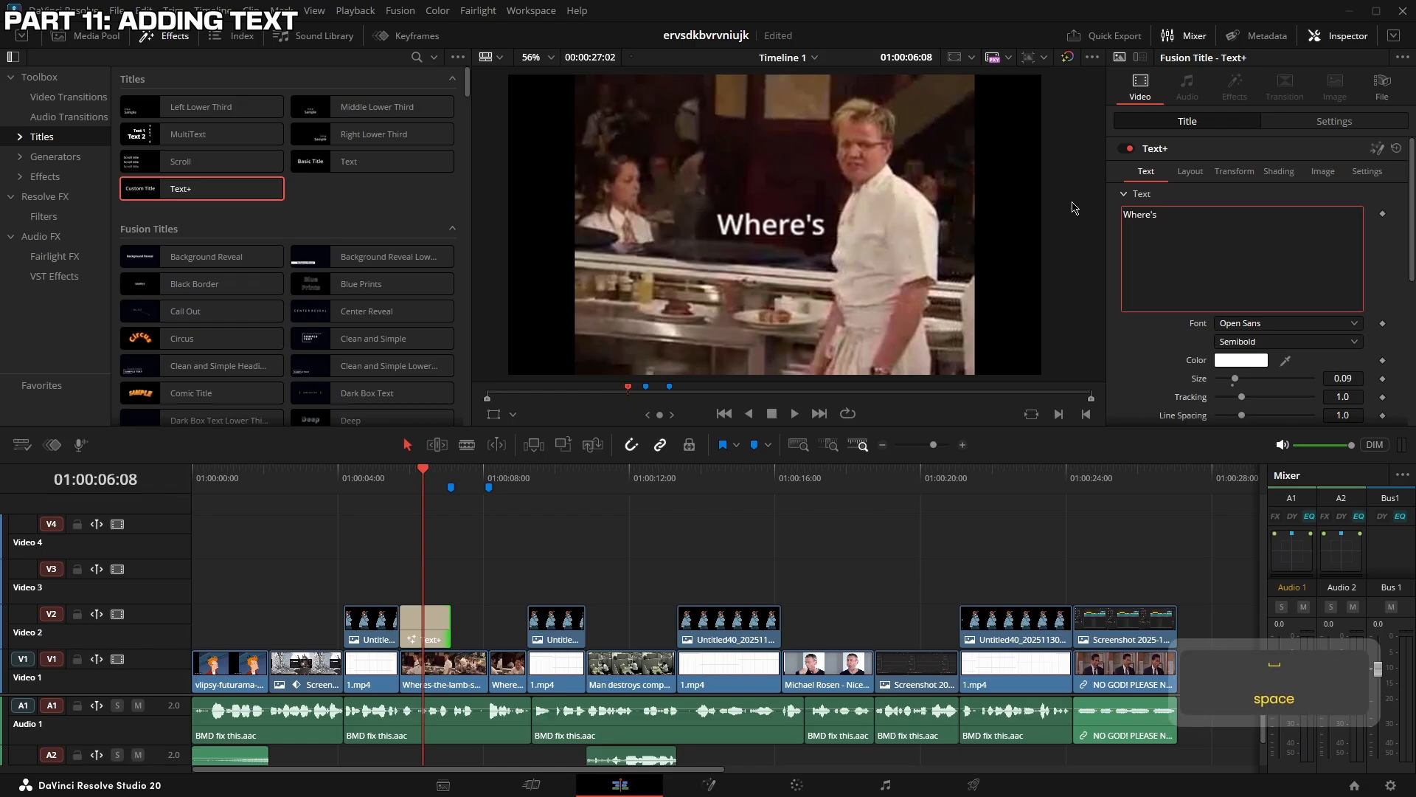
{"action": "type", "text": "the good "}
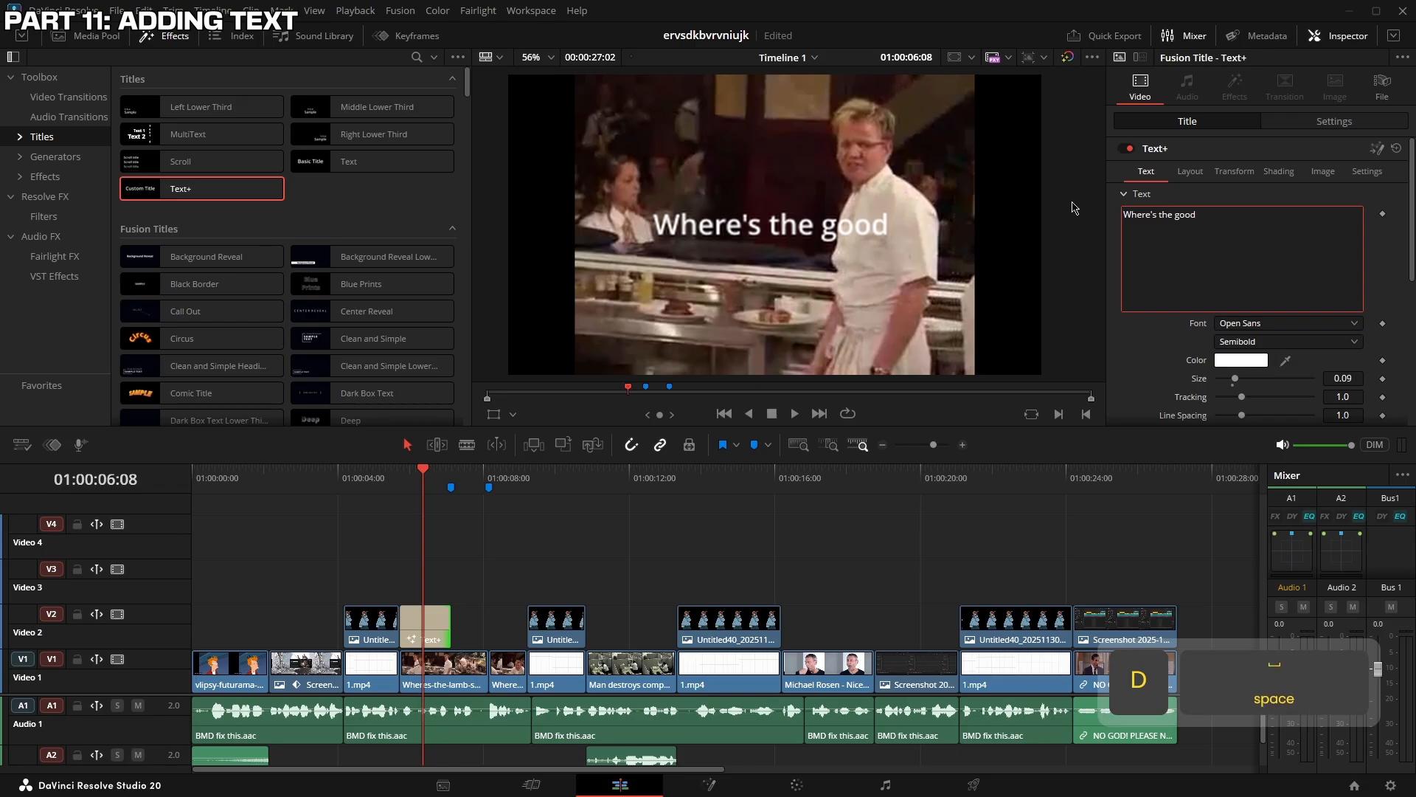
{"action": "type", "text": "keyframe "}
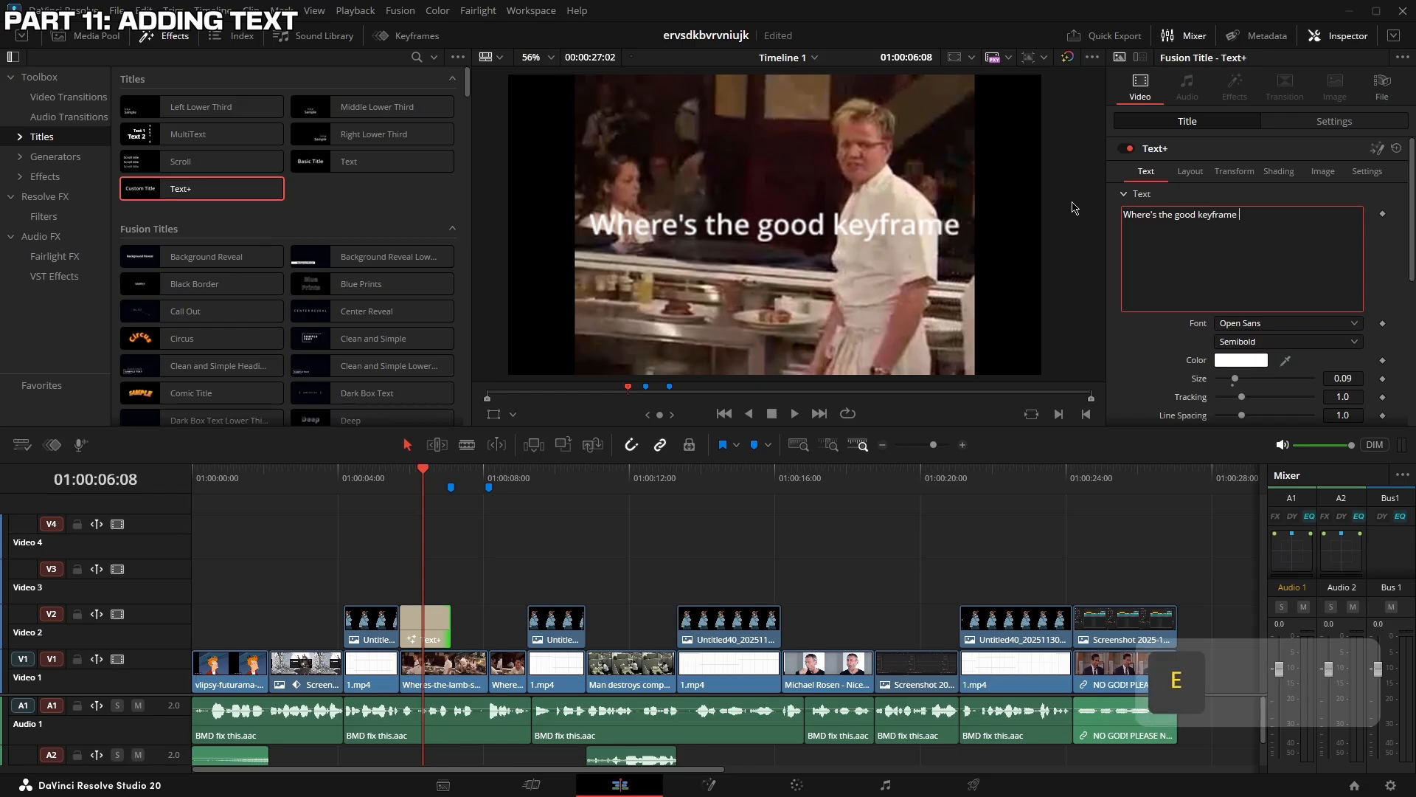
{"action": "type", "text": "graph"}
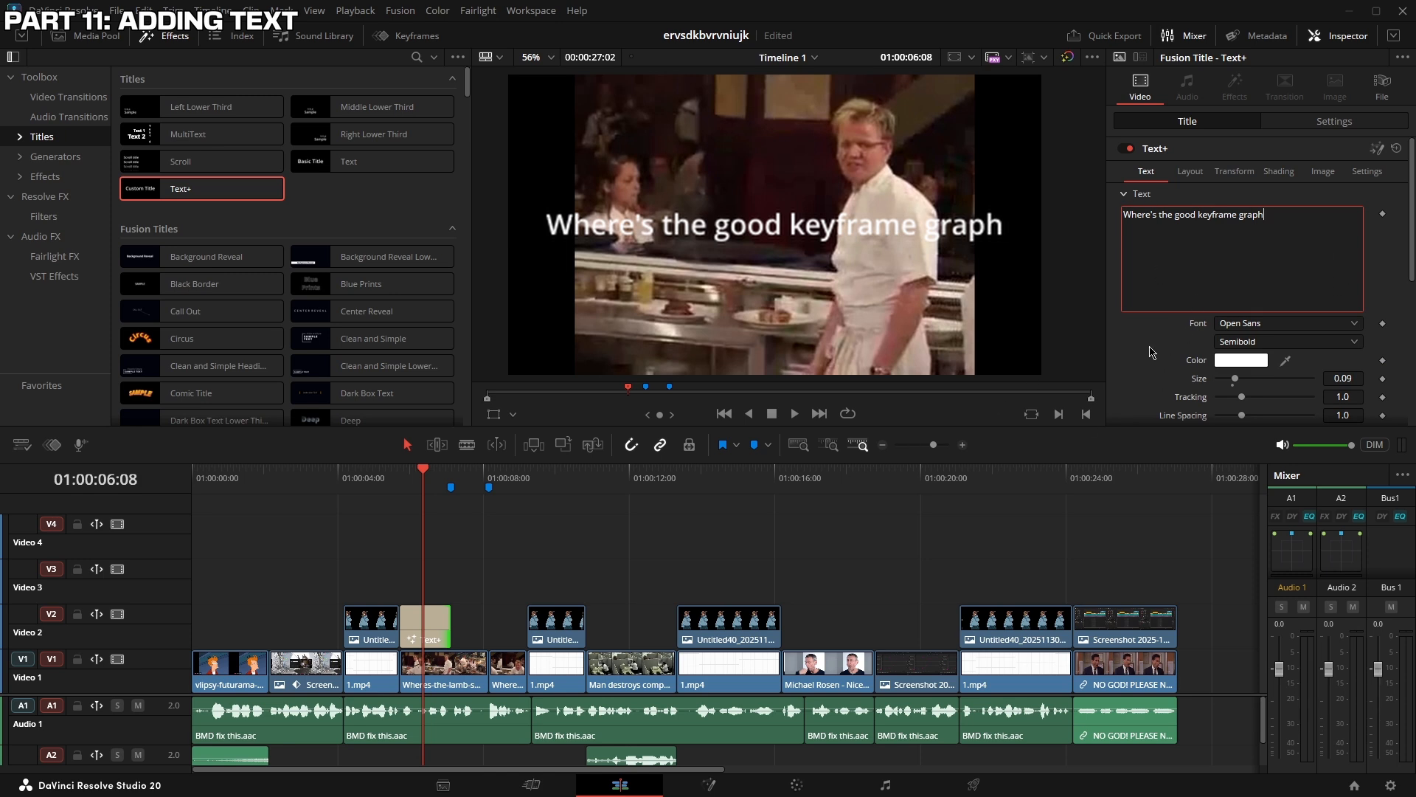
{"action": "left_click", "coordinate": [1233, 324]}
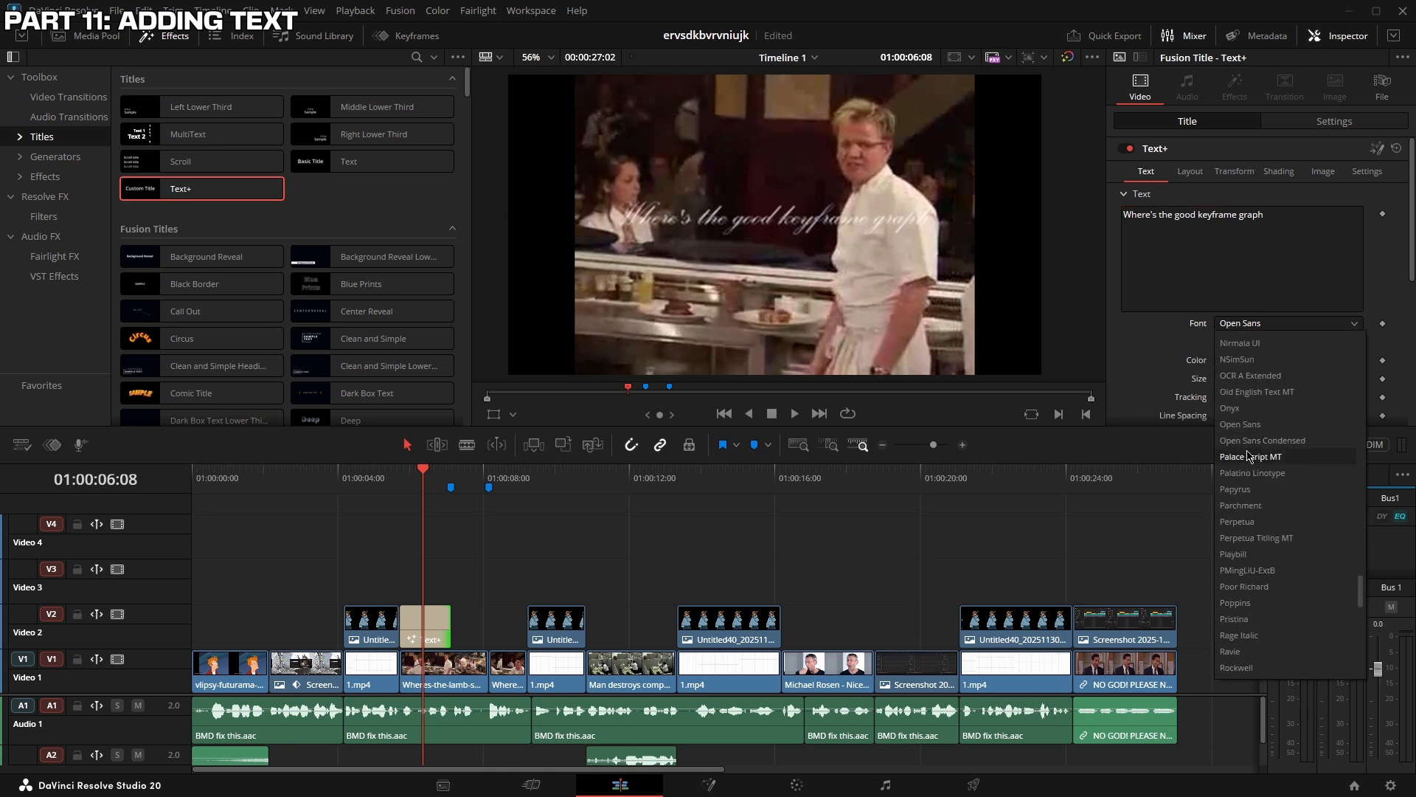
{"action": "left_click", "coordinate": [1238, 603]}
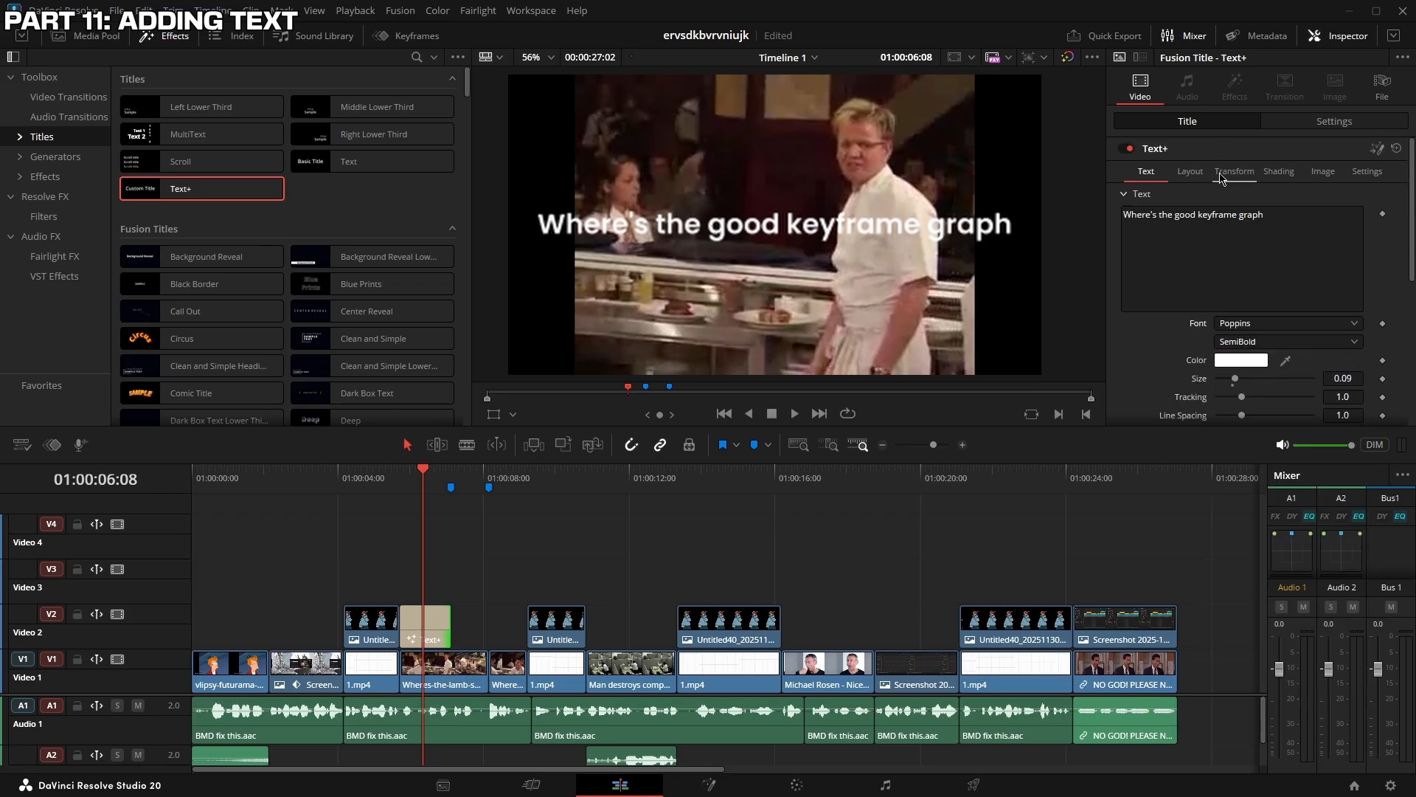
Enable shading element 2 on the title as a black outline with softness of about X 8.82 and Y 8.66
{"action": "left_click", "coordinate": [1221, 177]}
{"action": "left_click", "coordinate": [1278, 171]}
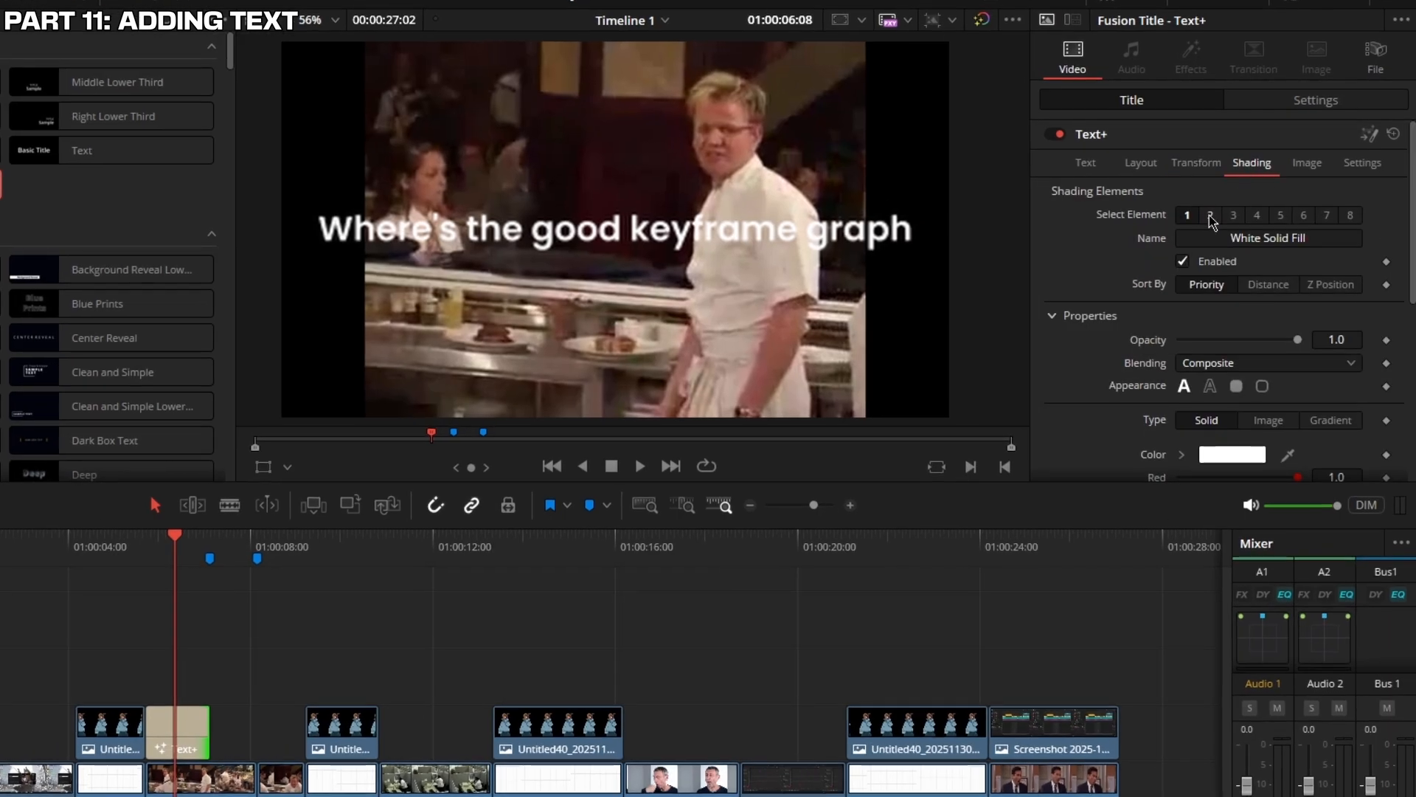
{"action": "left_click", "coordinate": [1209, 221]}
{"action": "left_click", "coordinate": [1183, 261]}
{"action": "scroll", "coordinate": [1195, 255], "scroll_direction": "down", "scroll_amount": 5}
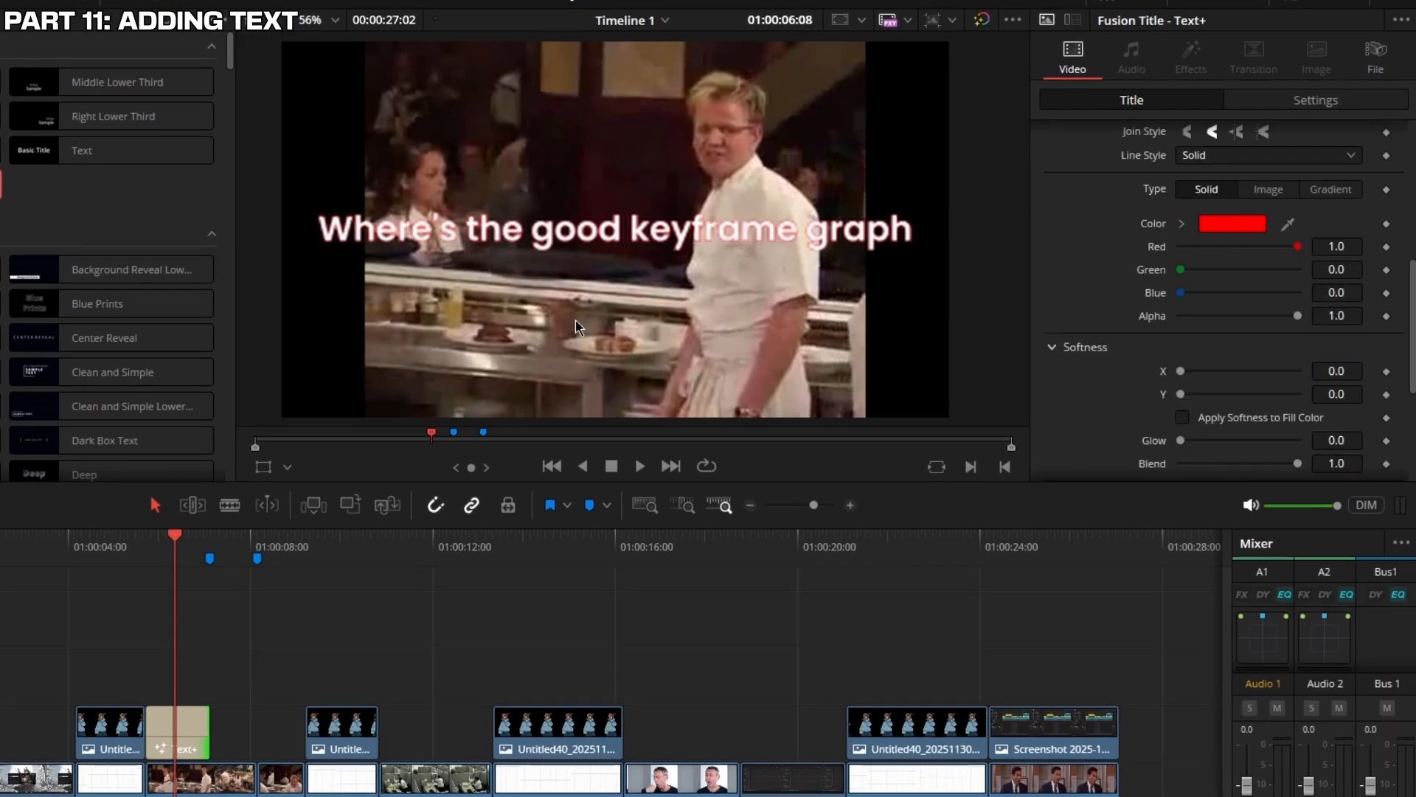
{"action": "scroll", "coordinate": [1180, 229], "scroll_direction": "up", "scroll_amount": 2}
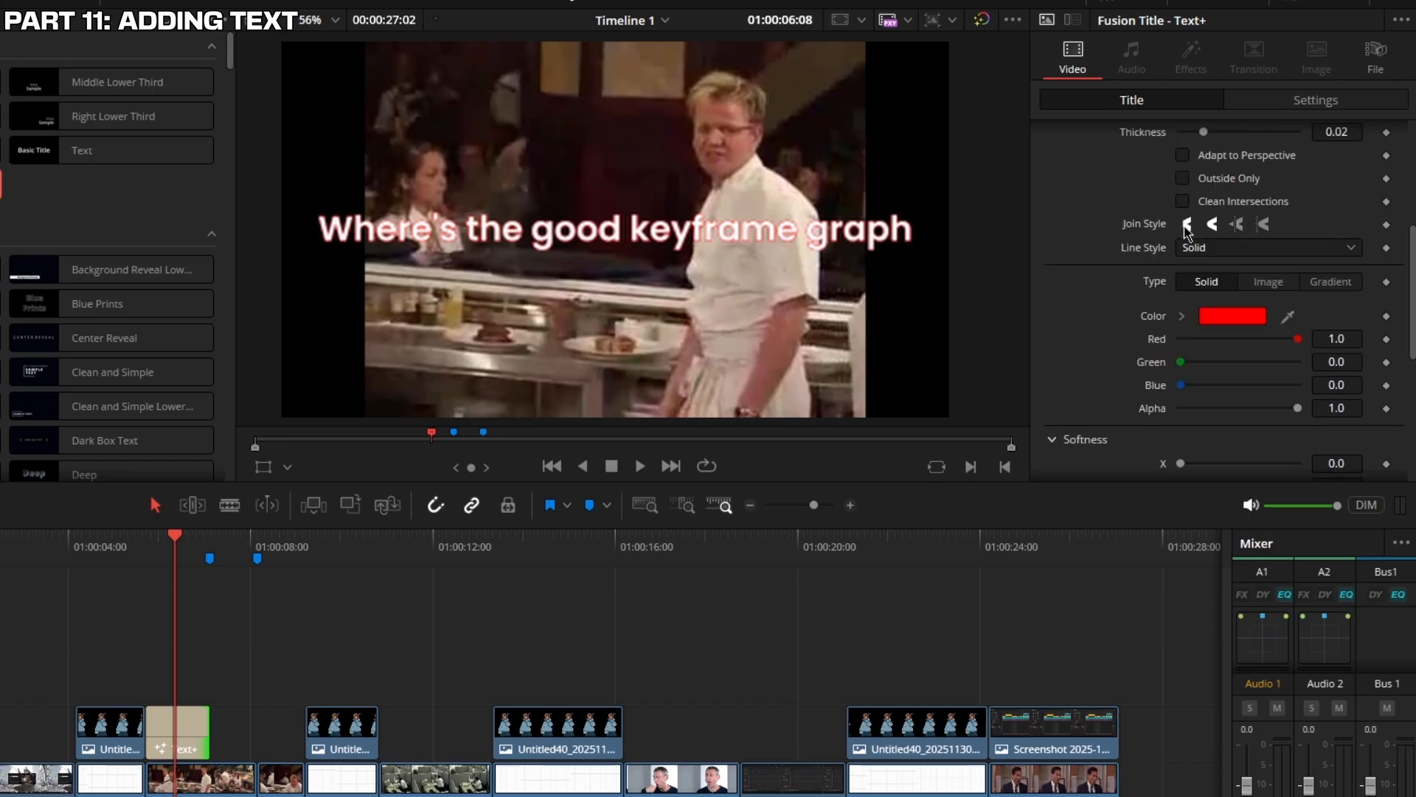
{"action": "left_click_drag", "start_coordinate": [1299, 341], "coordinate": [1047, 338]}
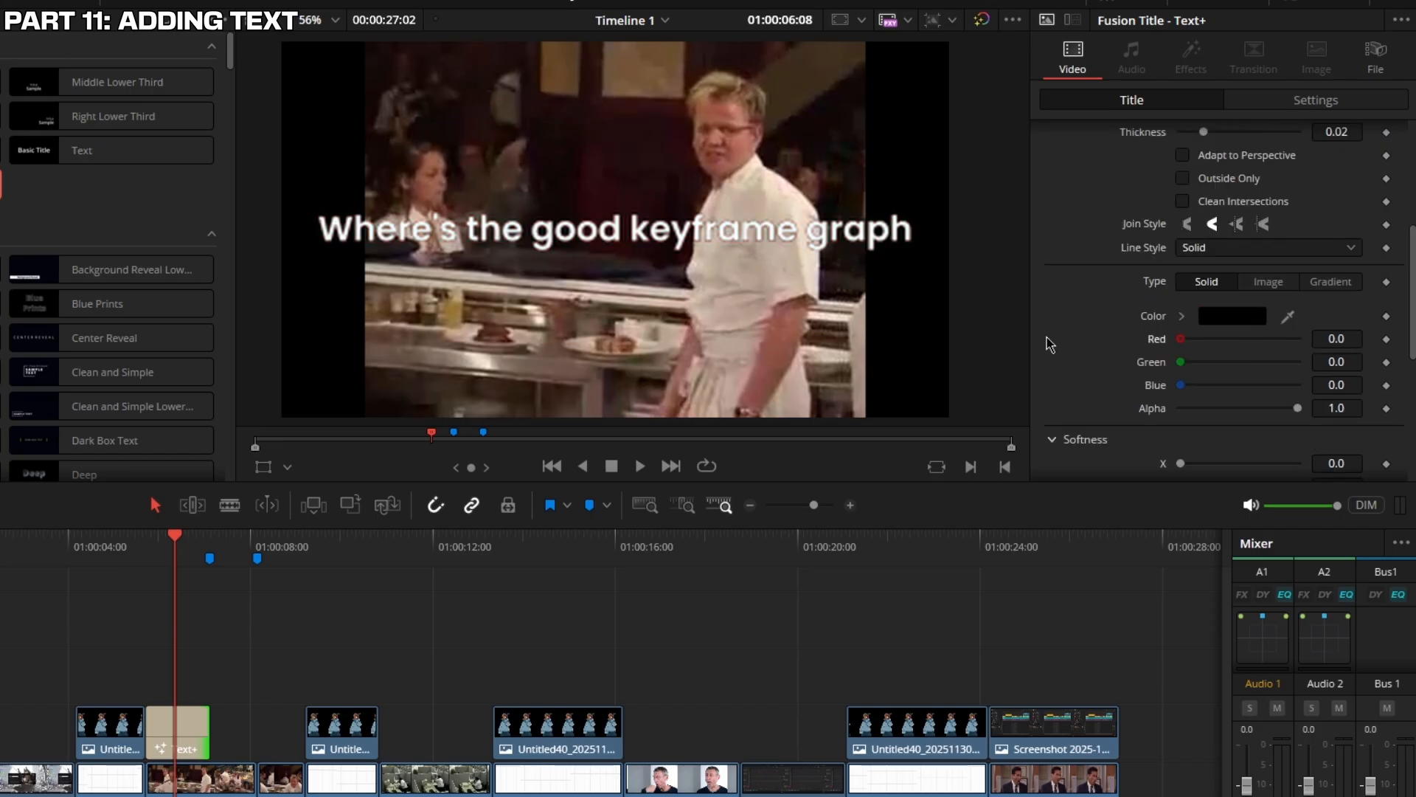
{"action": "scroll", "coordinate": [1134, 281], "scroll_direction": "down", "scroll_amount": 4}
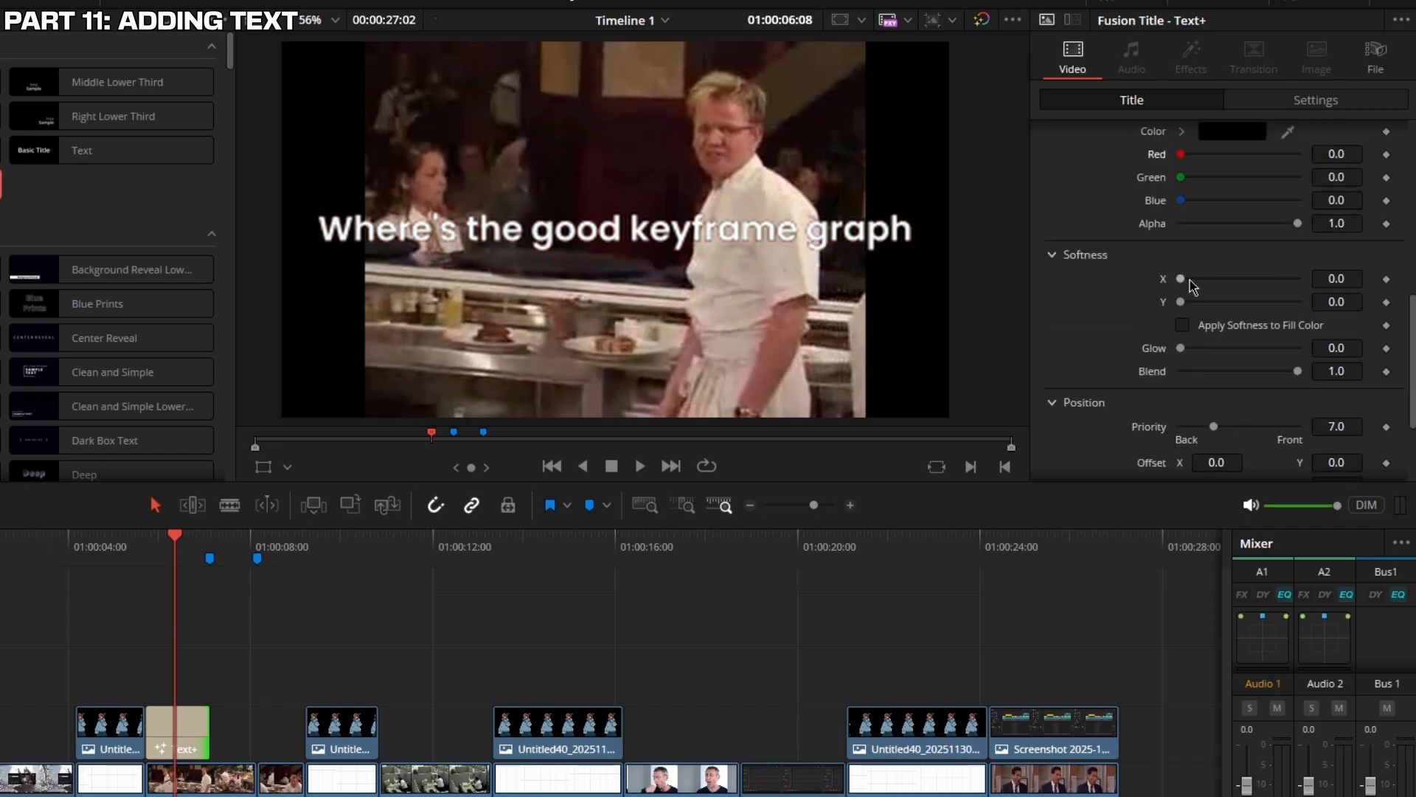
{"action": "left_click_drag", "start_coordinate": [1180, 279], "coordinate": [1231, 306]}
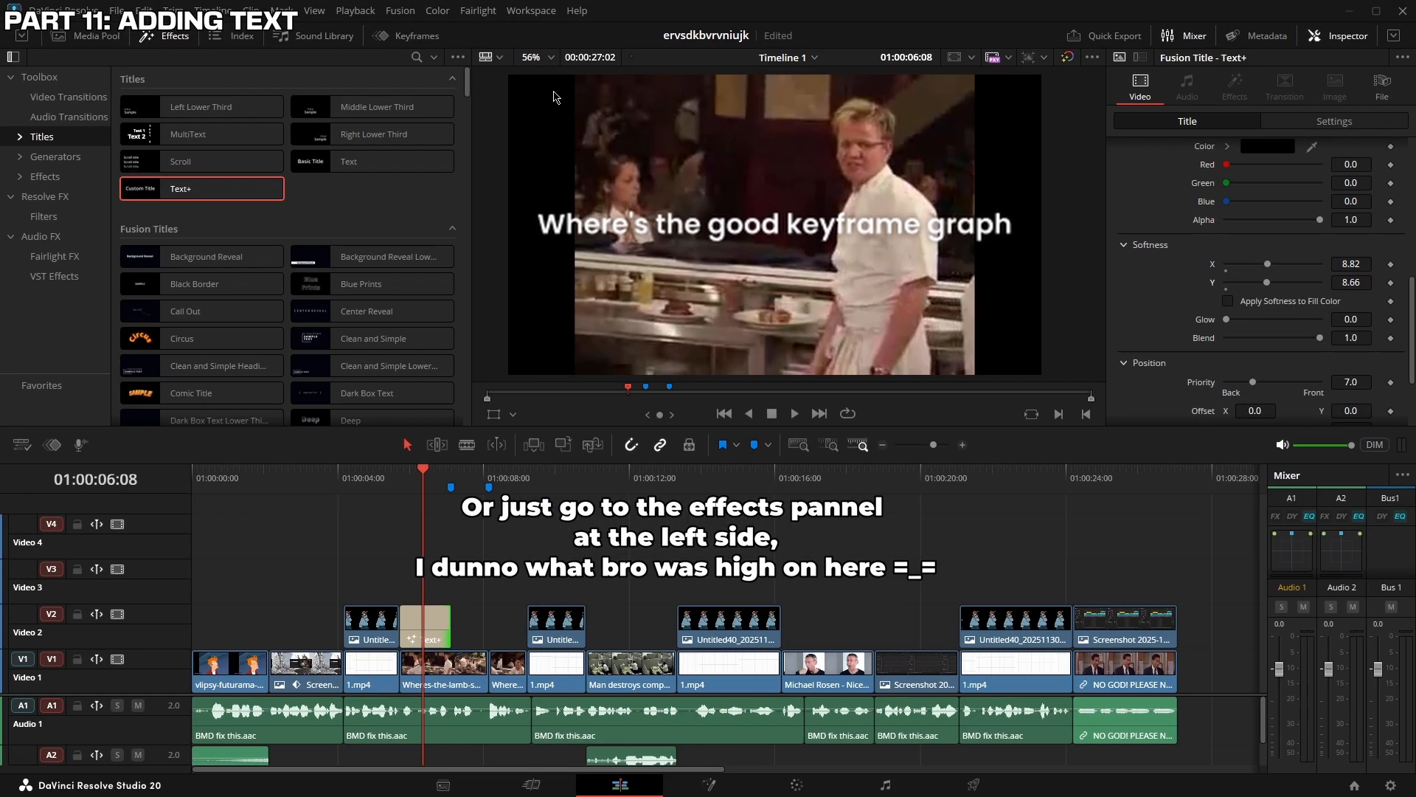
Set the timeline playback resolution to Half
{"action": "left_click", "coordinate": [356, 10]}
{"action": "mouse_move", "coordinate": [475, 64]}
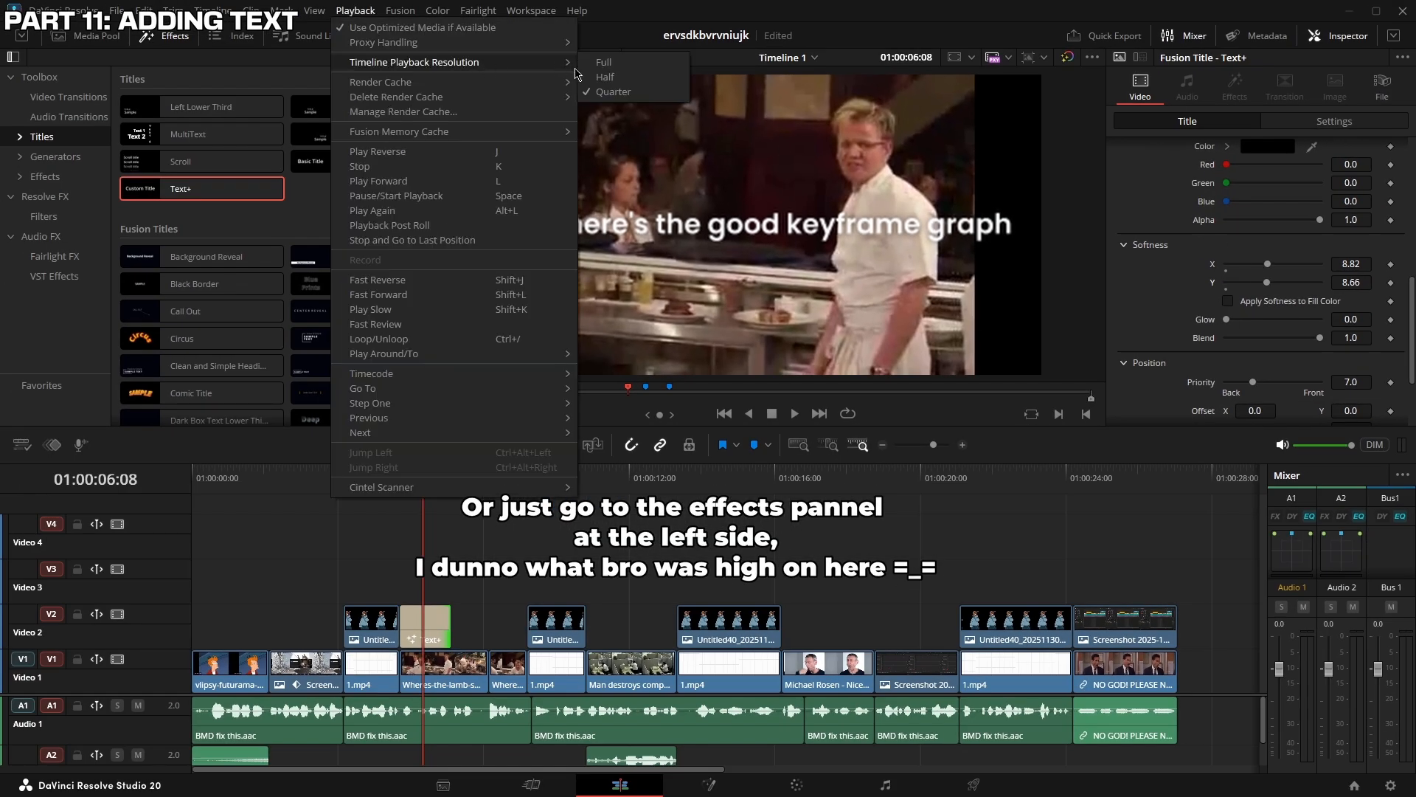
{"action": "left_click", "coordinate": [595, 76]}
Increase the title's black outline thickness to about 0.0425
{"action": "scroll", "coordinate": [1237, 240], "scroll_direction": "up", "scroll_amount": 2}
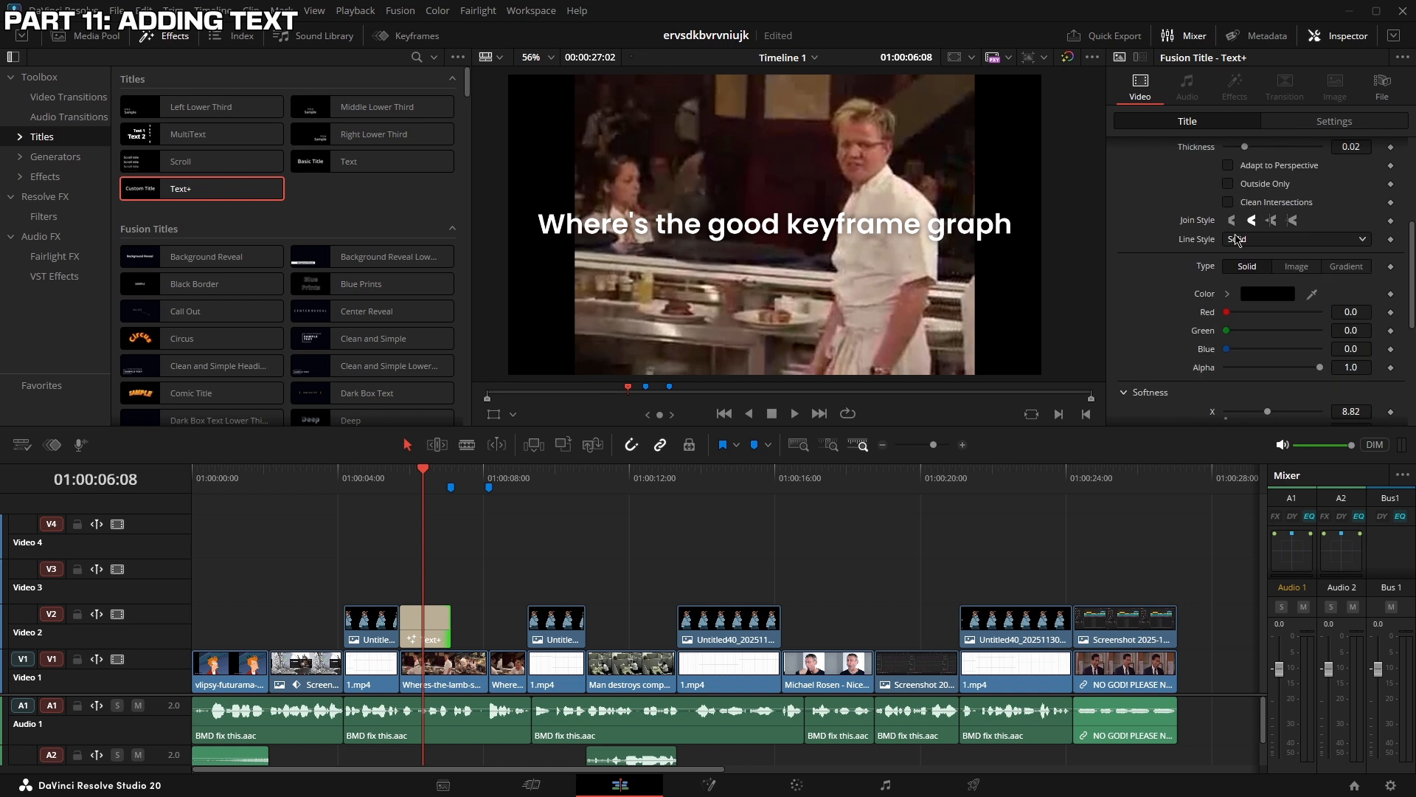
{"action": "scroll", "coordinate": [1247, 239], "scroll_direction": "up", "scroll_amount": 1}
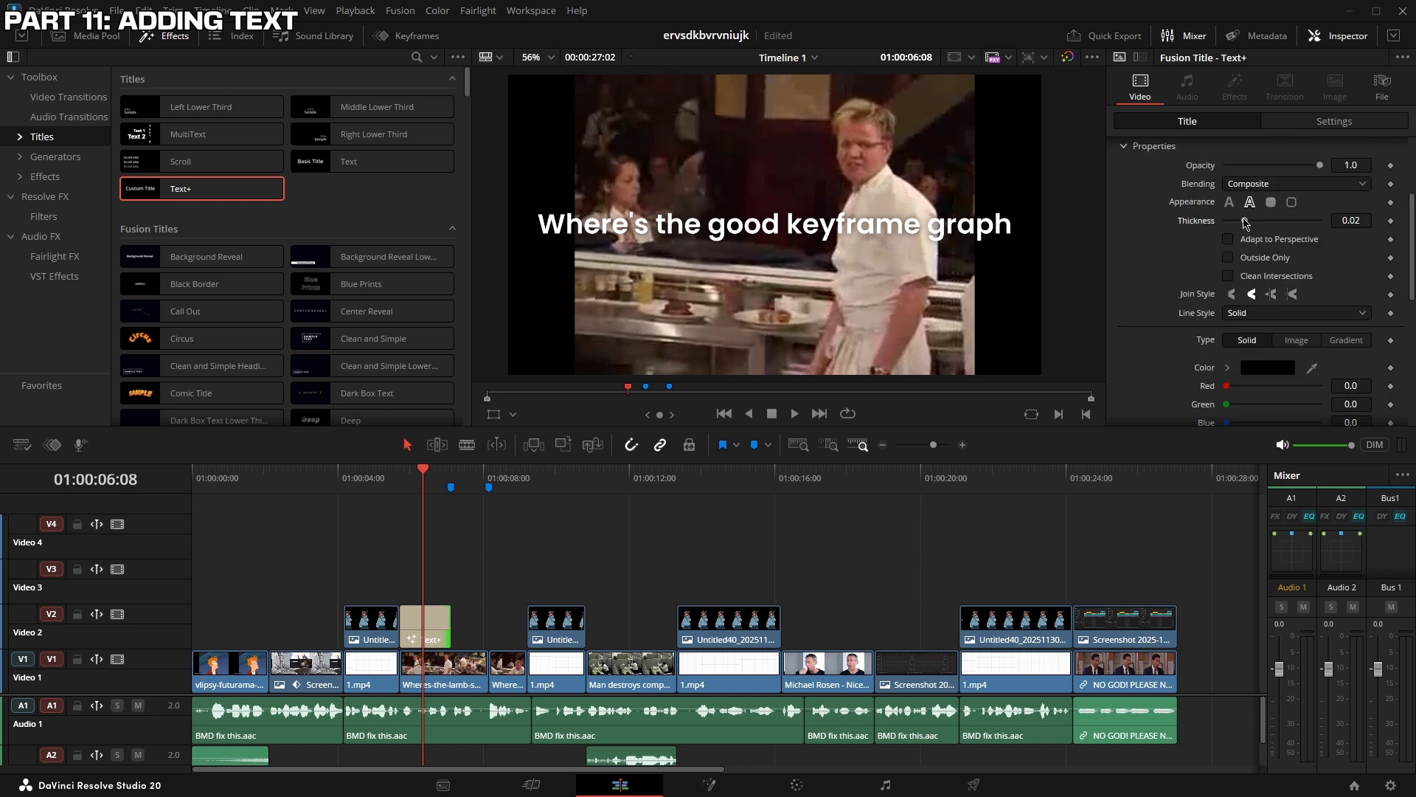
{"action": "left_click_drag", "start_coordinate": [1246, 223], "coordinate": [1266, 272]}
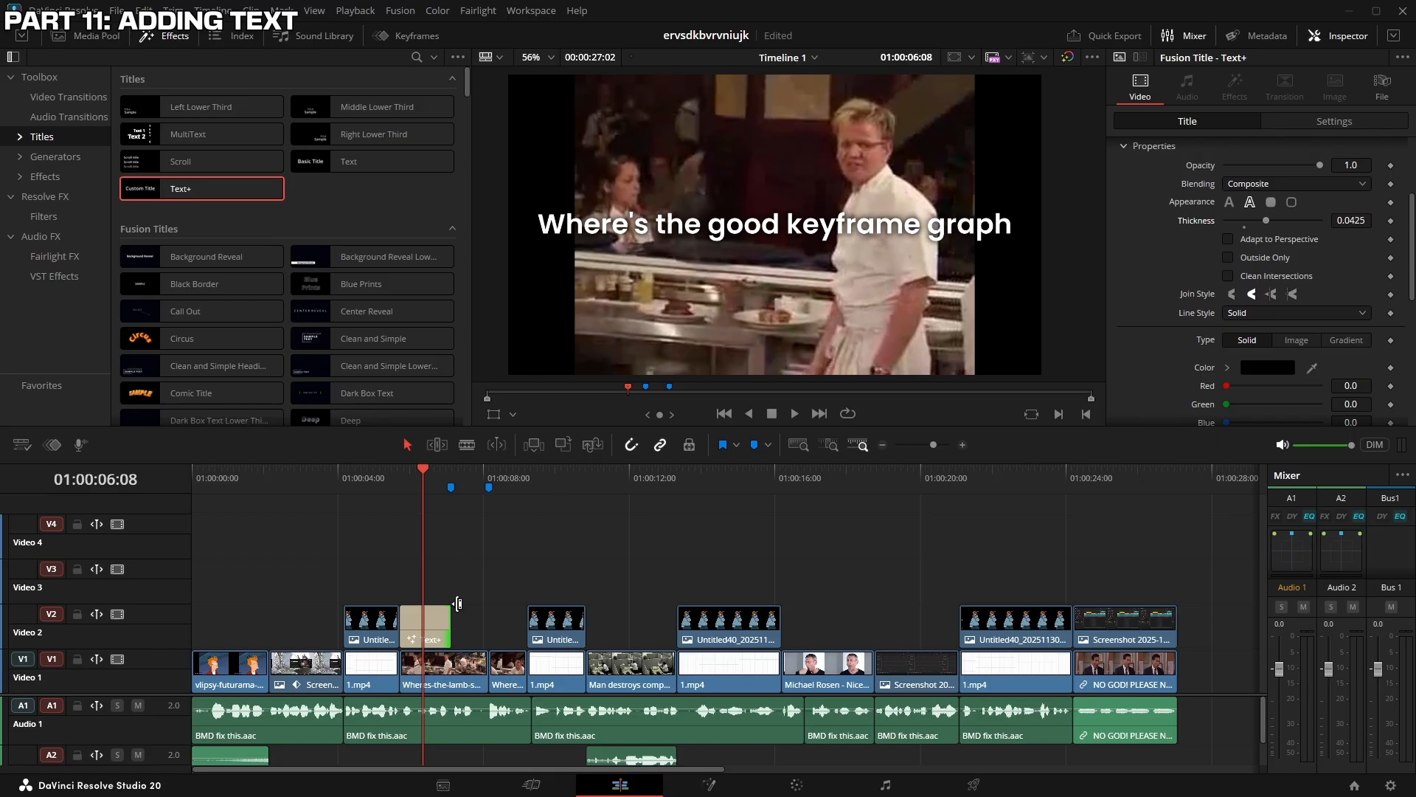
Duplicate the styled Text+ title onto Video 3 between the two timeline markers
{"action": "left_click", "coordinate": [437, 622]}
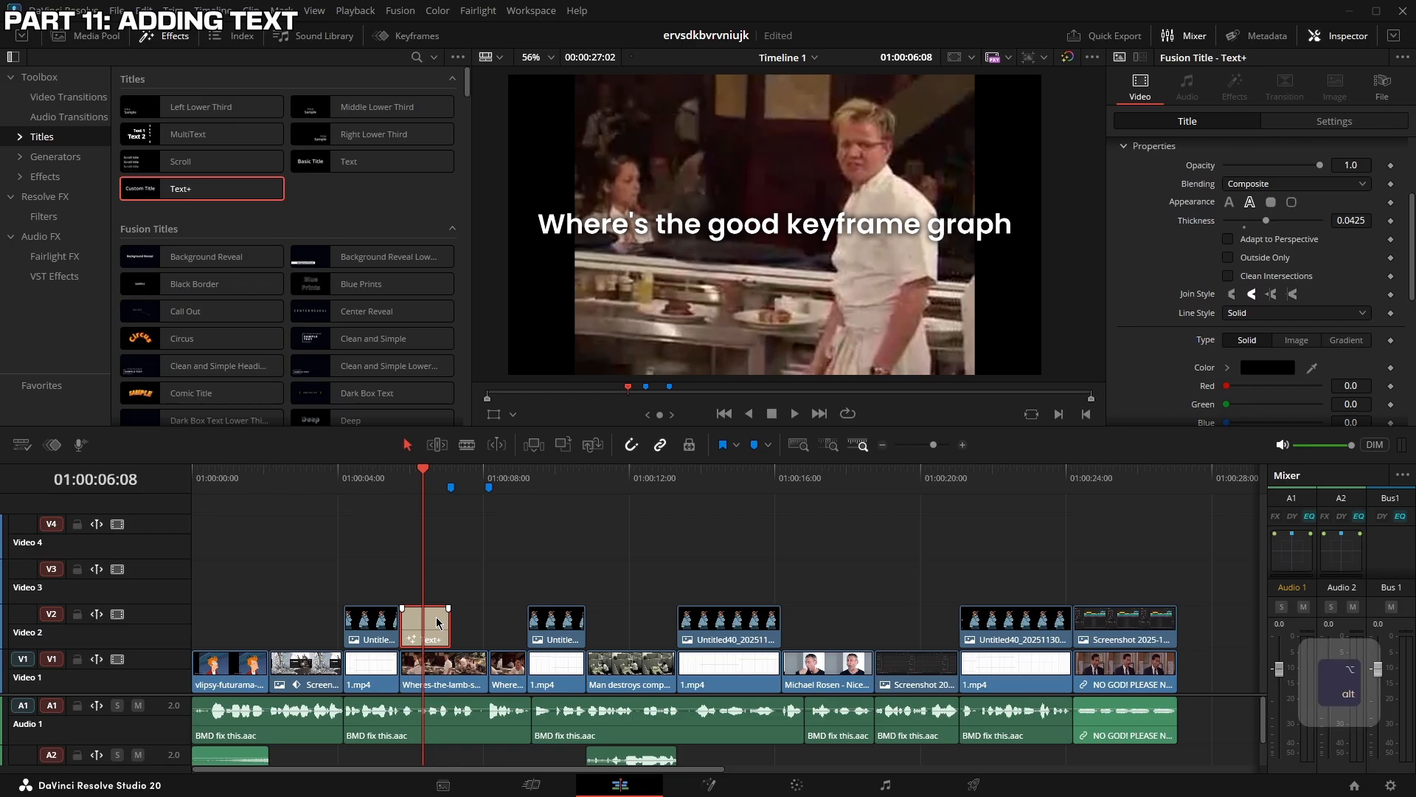
{"action": "mouse_move", "coordinate": [437, 622]}
{"action": "left_mouse_down"}
{"action": "mouse_move", "coordinate": [492, 577]}
{"action": "mouse_move", "coordinate": [475, 586]}
{"action": "left_mouse_up"}
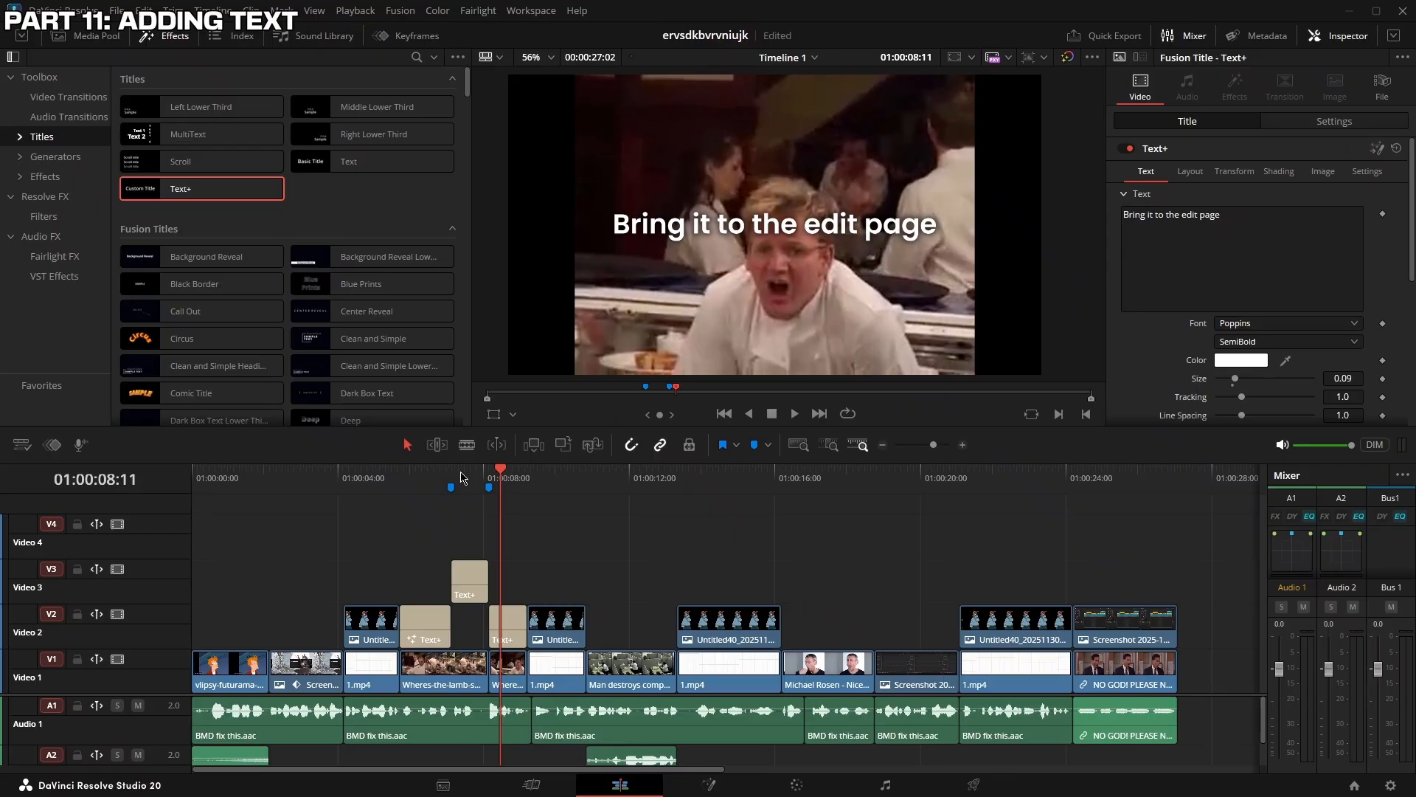
Play back the timeline from about 01:00:06:01 across the titles, and check playback again from 01:00:12:08
{"action": "left_click_drag", "start_coordinate": [462, 478], "coordinate": [411, 484]}
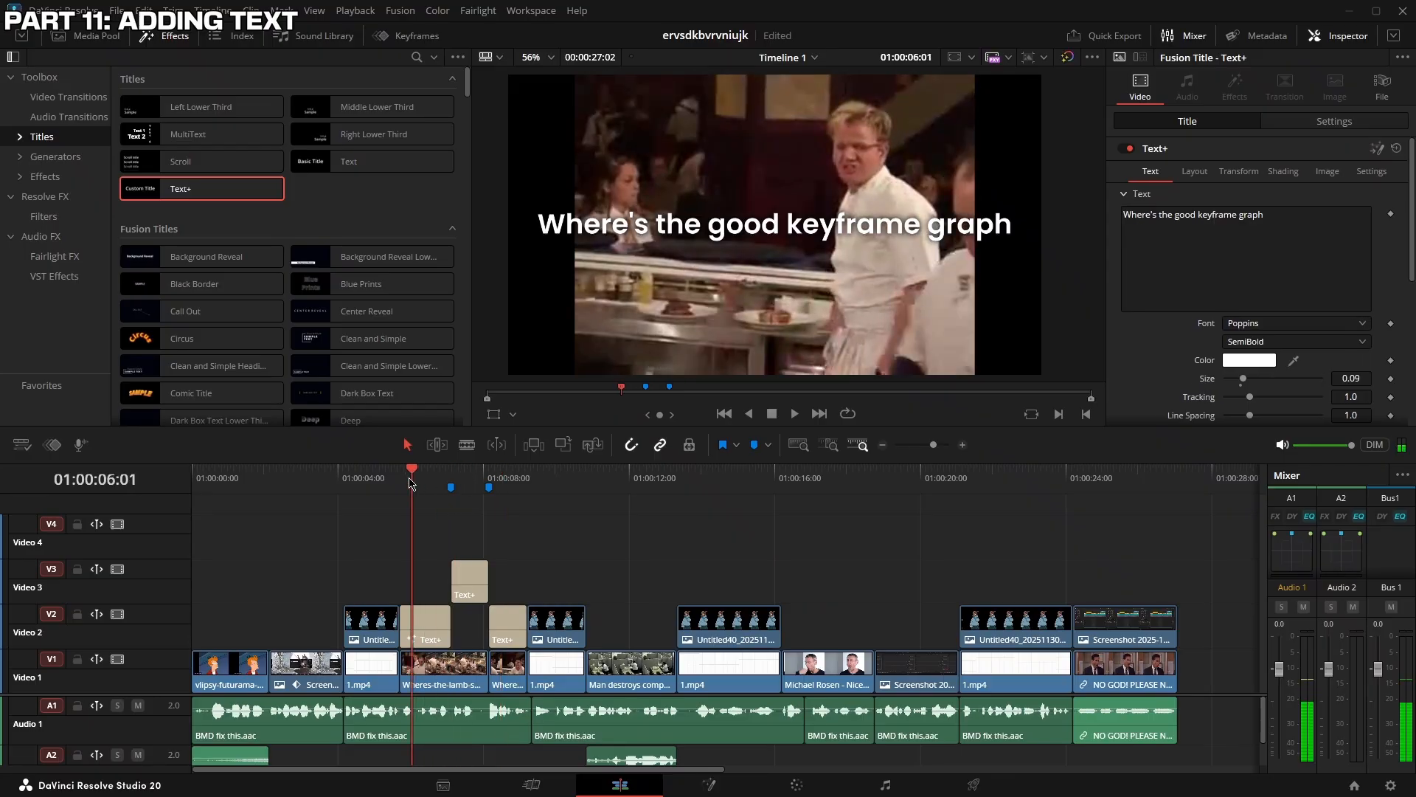
{"action": "key", "text": "space"}
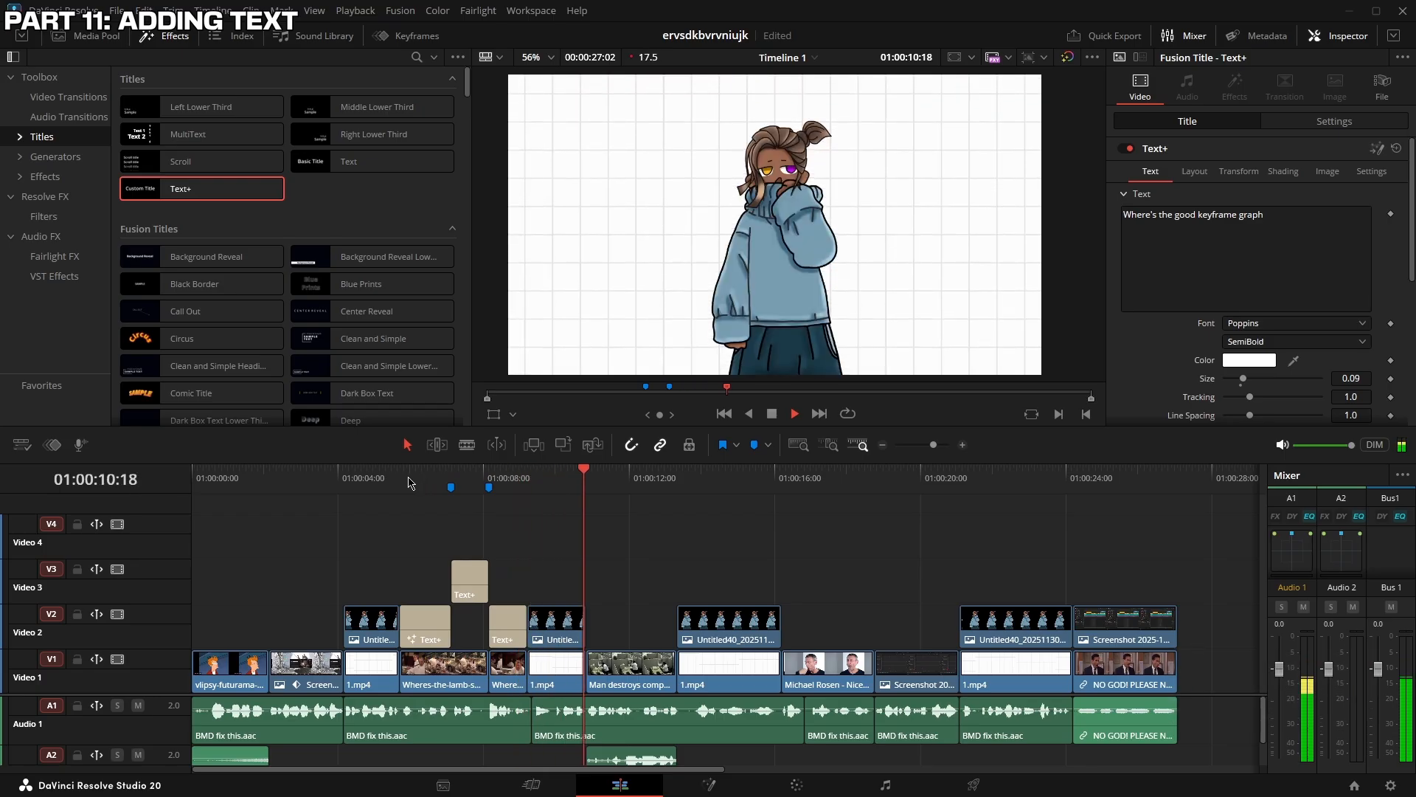
{"action": "key", "text": "space"}
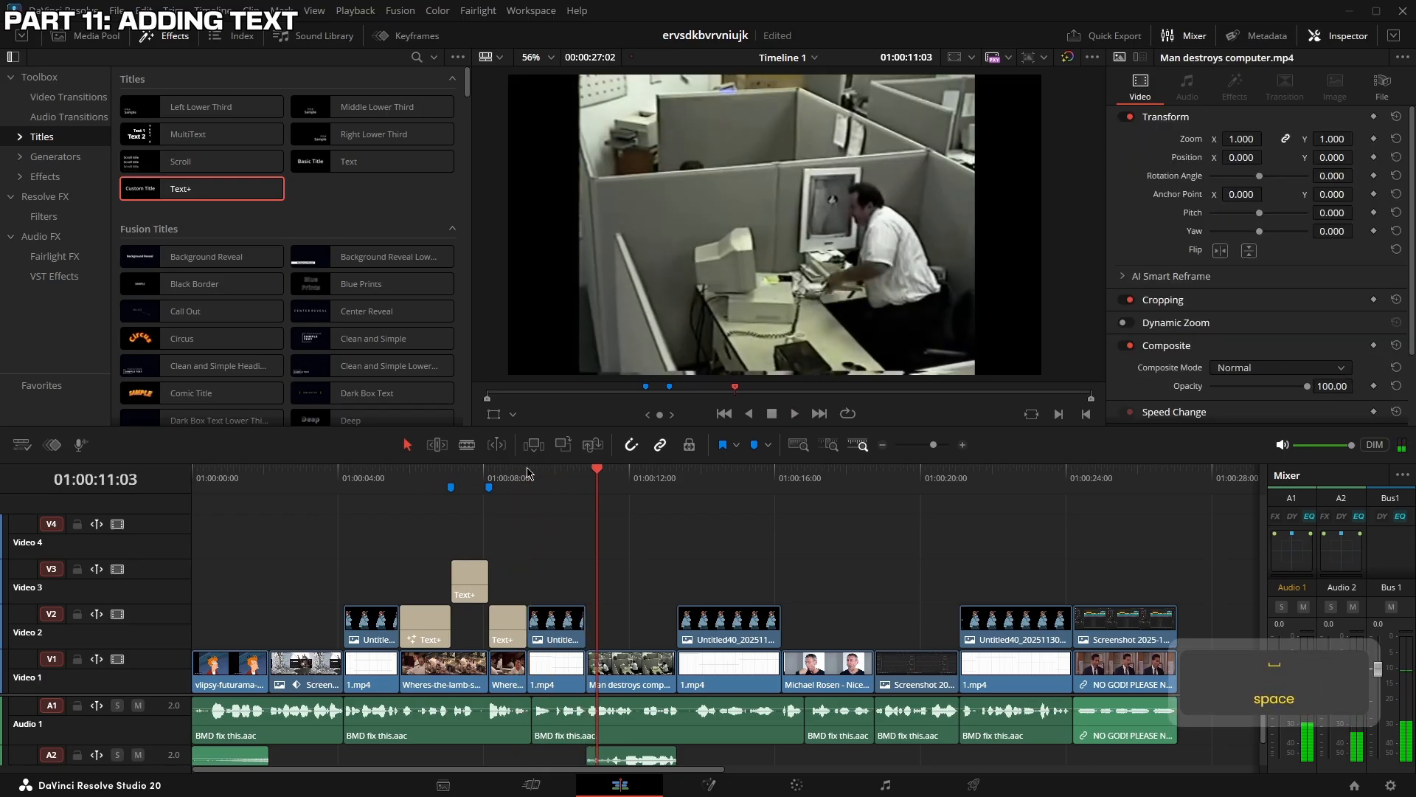
{"action": "left_click", "coordinate": [647, 479]}
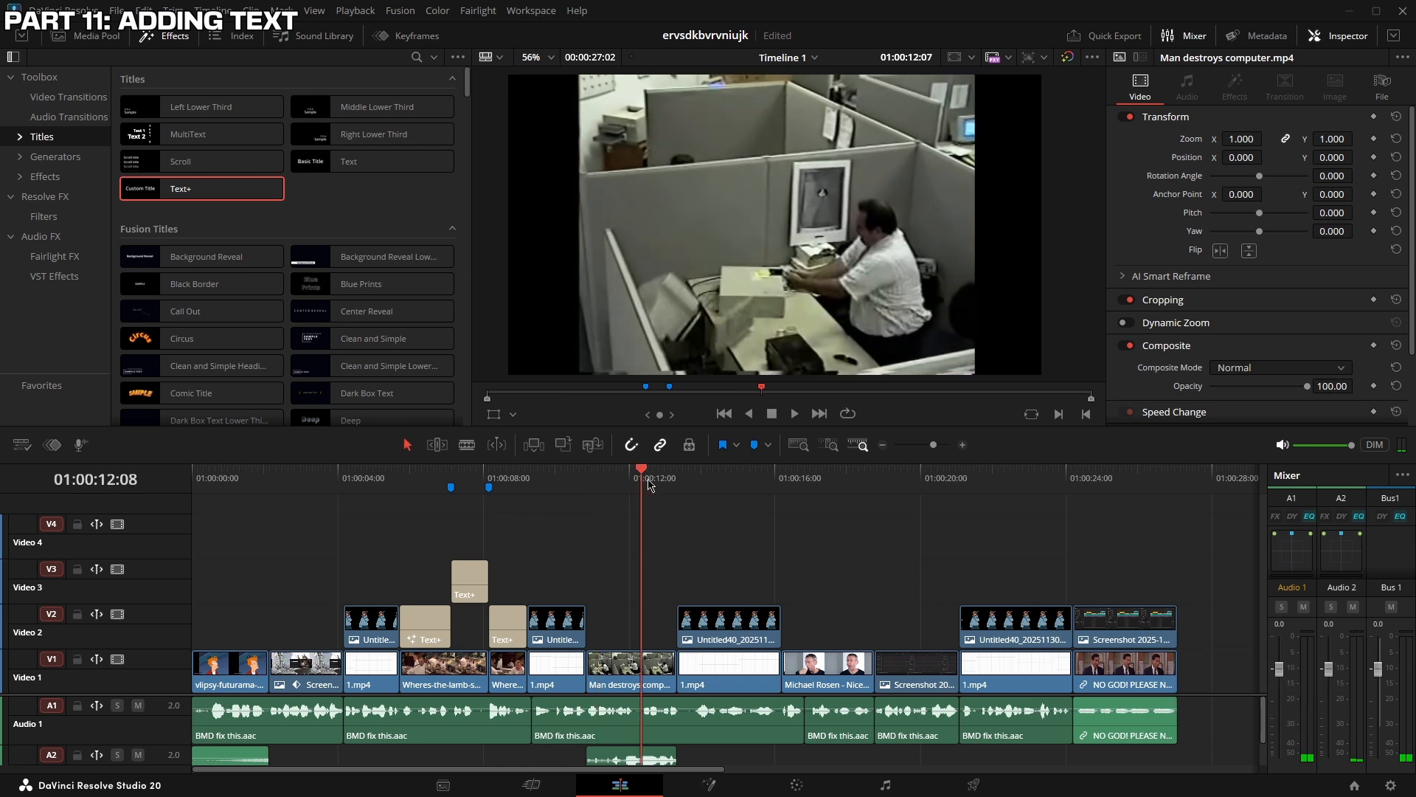
{"action": "key", "text": "space"}
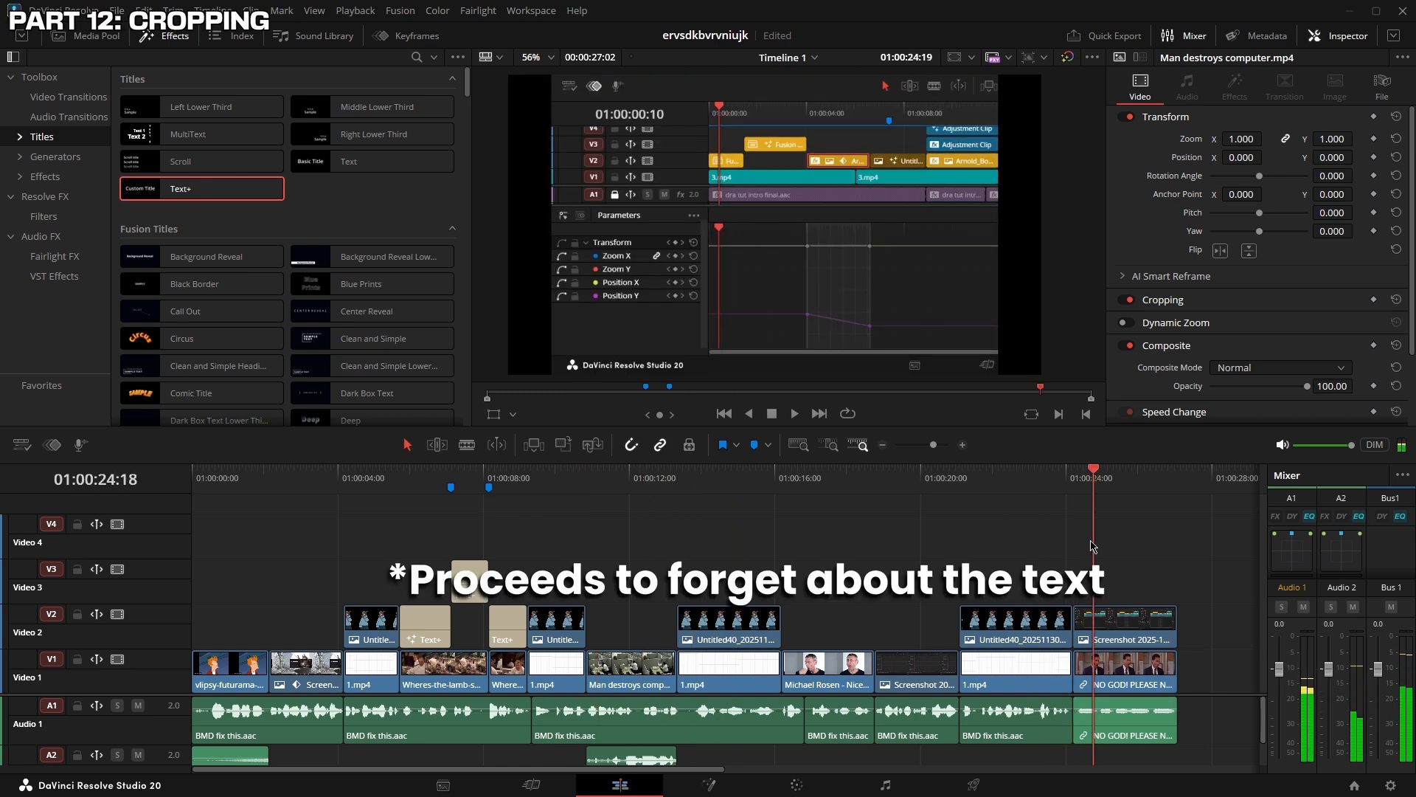
Crop the upper part of Screenshot 2025-12-09 134540.png near 01:00:24:21 with a Crop Top of about 313.280
{"action": "left_click_drag", "start_coordinate": [1056, 485], "coordinate": [1099, 487]}
{"action": "left_click", "coordinate": [1115, 618]}
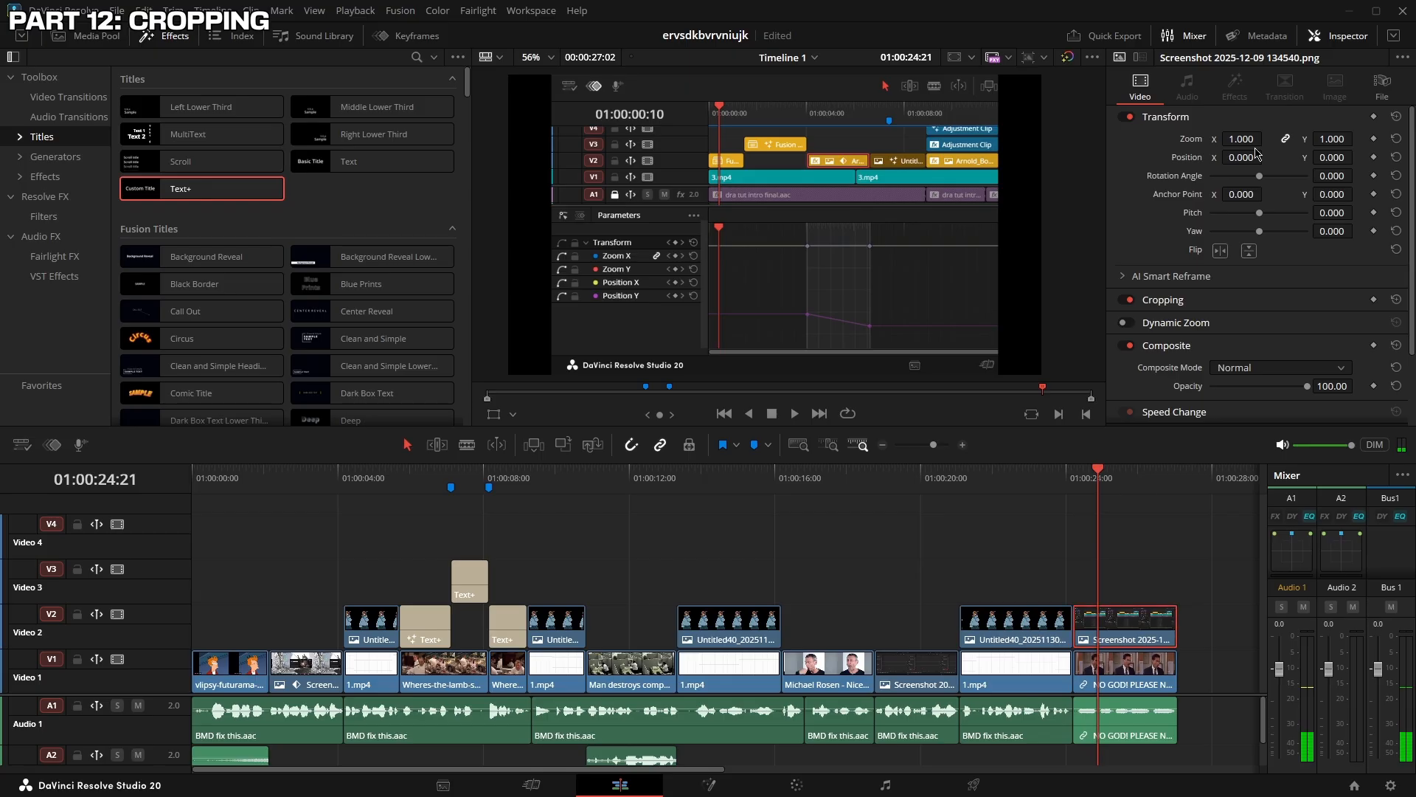
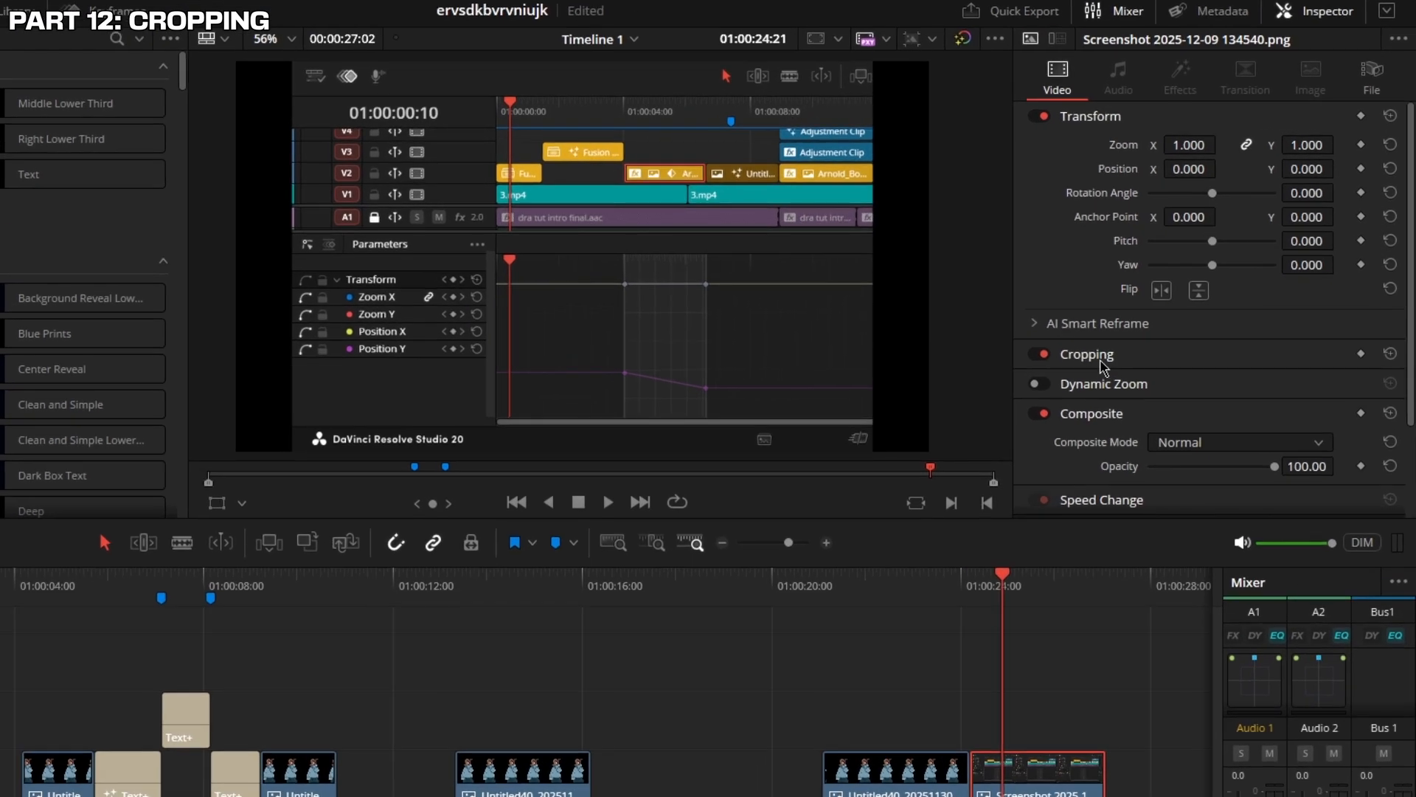
{"action": "left_click", "coordinate": [1172, 303]}
{"action": "left_click_drag", "start_coordinate": [1151, 431], "coordinate": [1207, 463]}
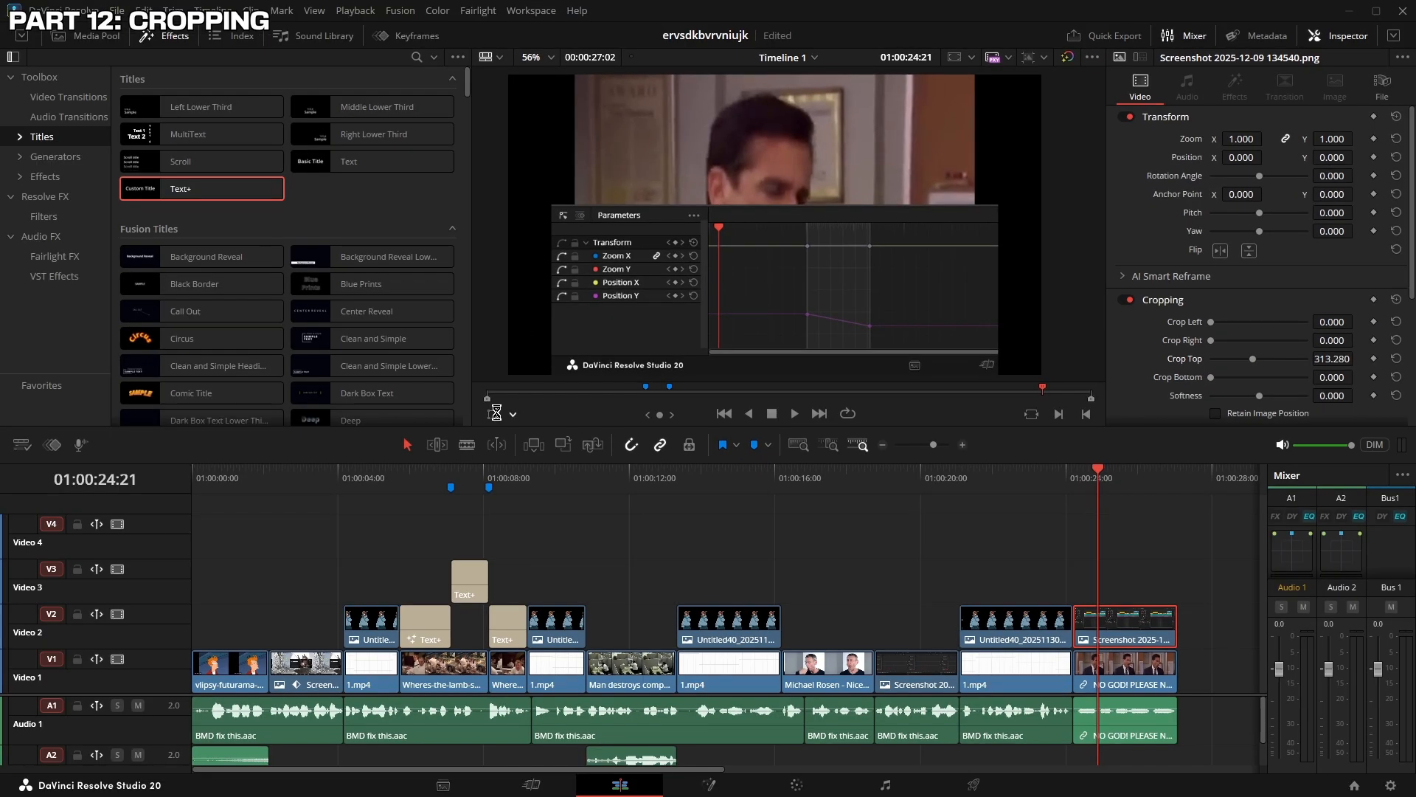
Scale the cropped screenshot to about 0.756, move it down to about X 16.900, Y -100.918, and stretch its horizontal zoom to about 1.074
{"action": "left_click", "coordinate": [494, 414]}
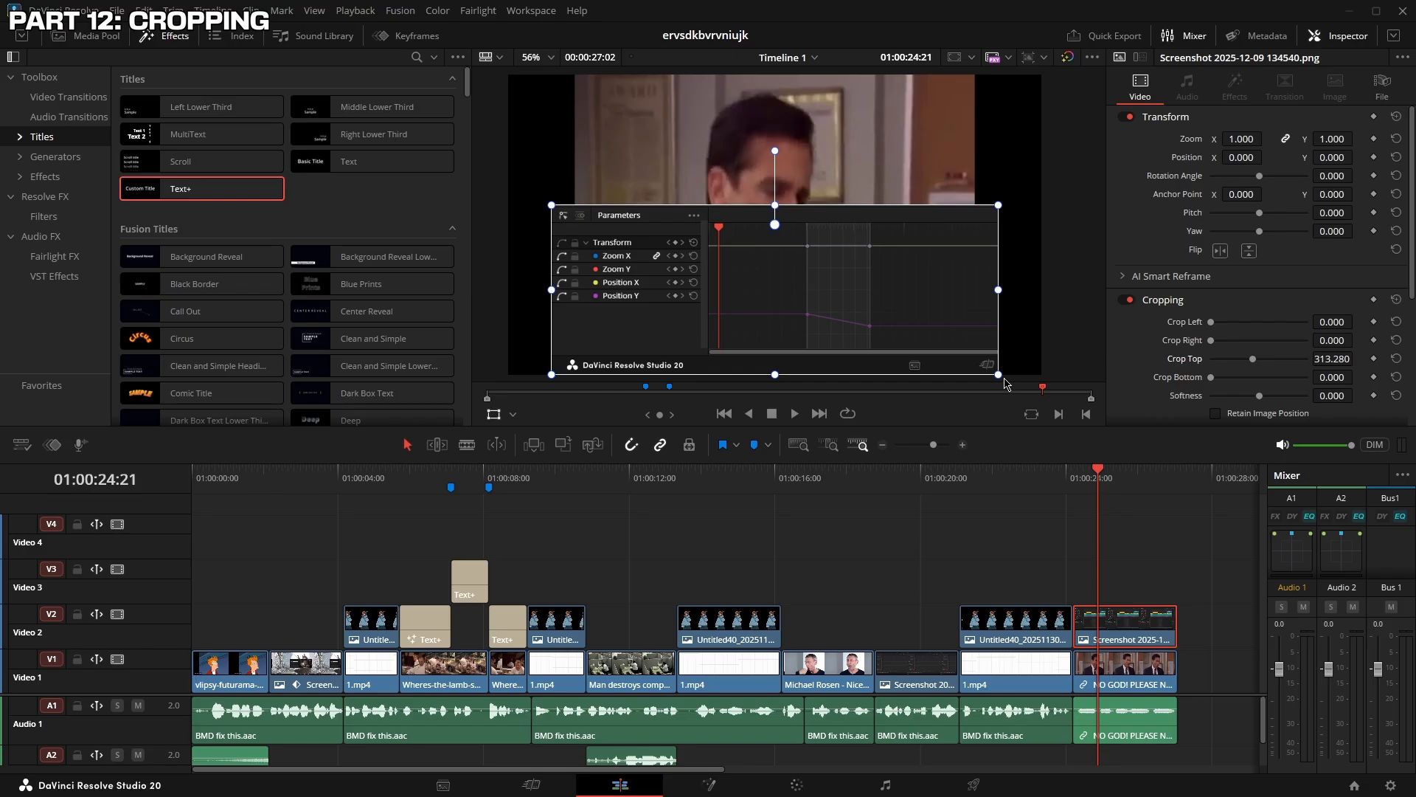
{"action": "left_click_drag", "start_coordinate": [999, 374], "coordinate": [950, 347]}
{"action": "left_click_drag", "start_coordinate": [853, 277], "coordinate": [860, 318]}
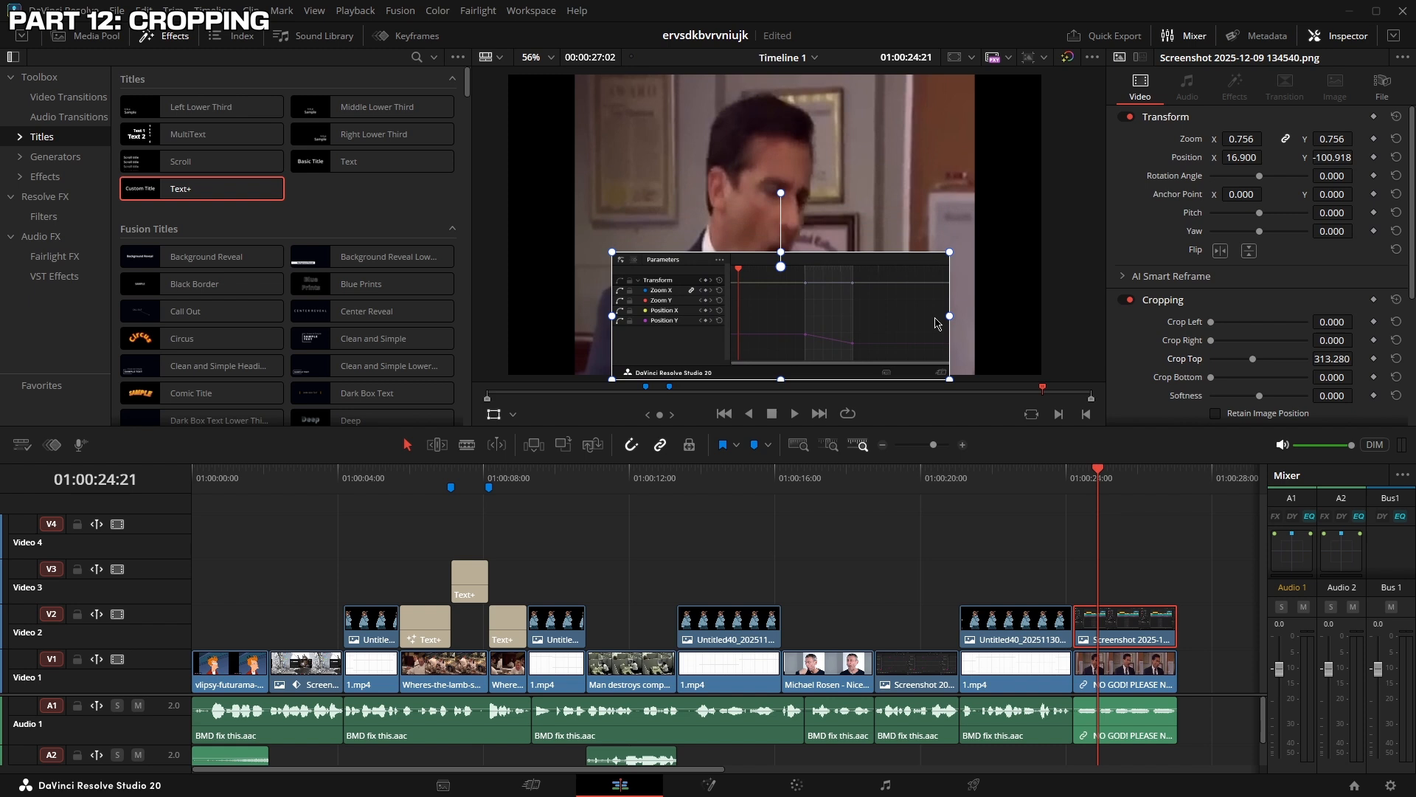
{"action": "left_click_drag", "start_coordinate": [949, 316], "coordinate": [1026, 359]}
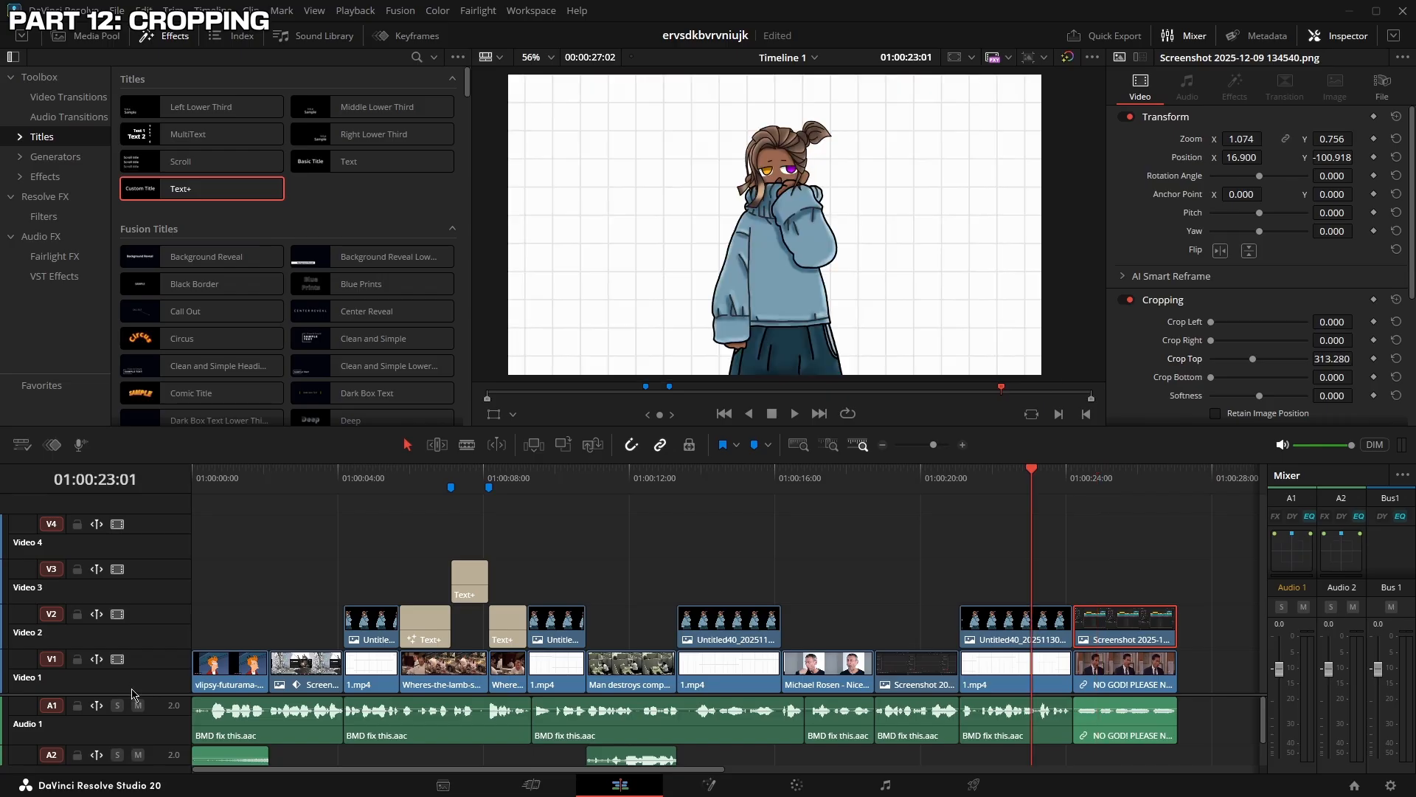
Add tu tu tu.mp3 from the Sfx yt bin as background music on a new Audio 3 track from the timeline start
{"action": "scroll", "coordinate": [177, 532], "scroll_direction": "down", "scroll_amount": 2}
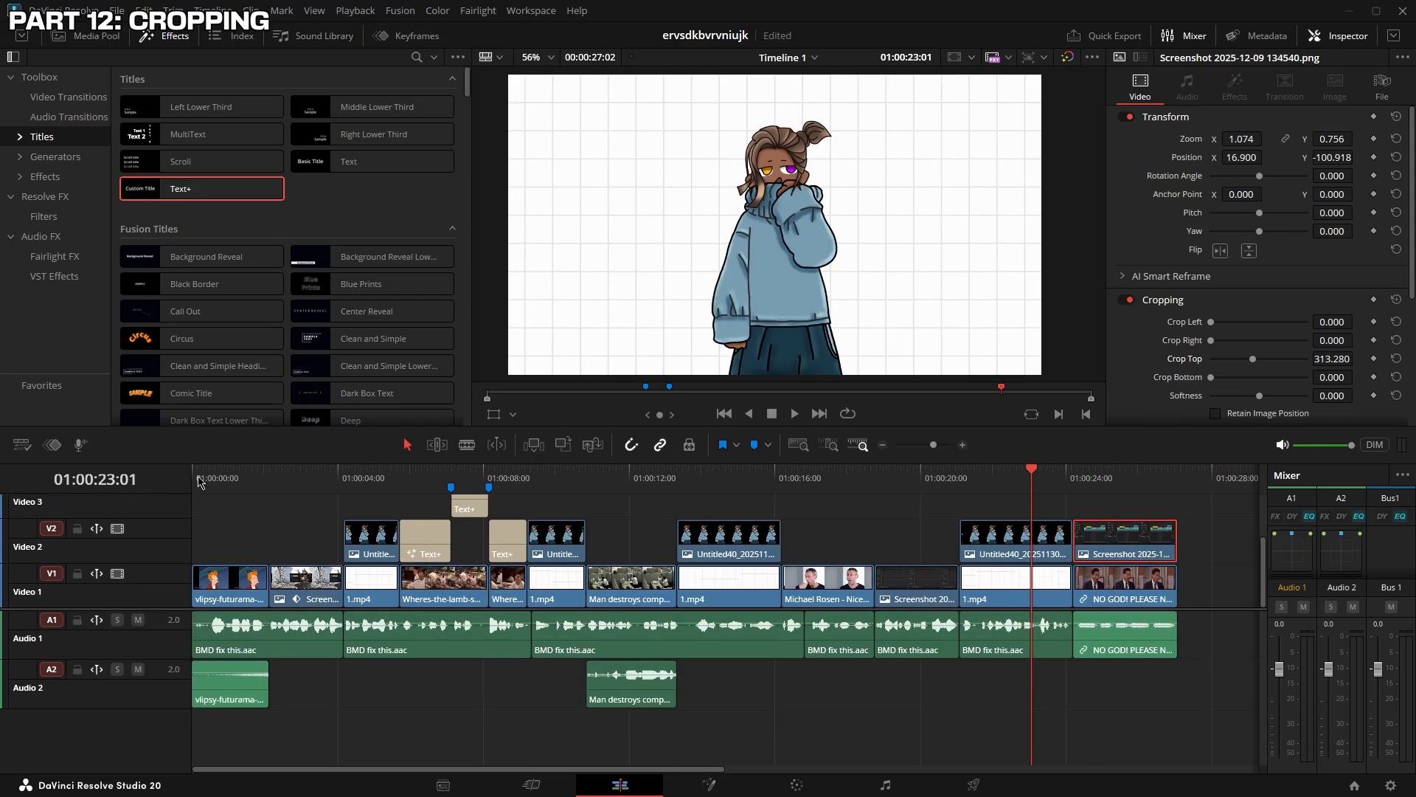
{"action": "left_click_drag", "start_coordinate": [231, 480], "coordinate": [792, 479]}
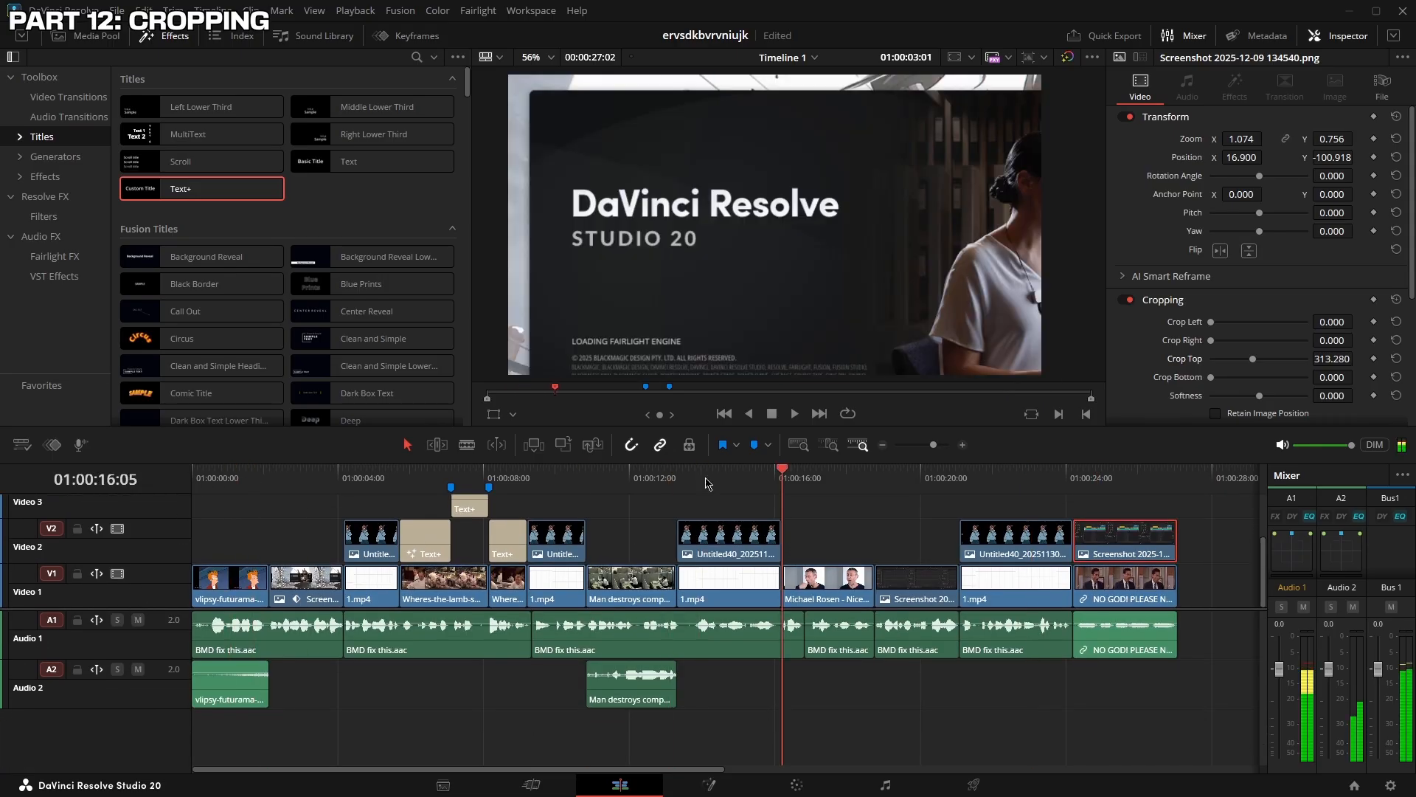
{"action": "left_click", "coordinate": [77, 35]}
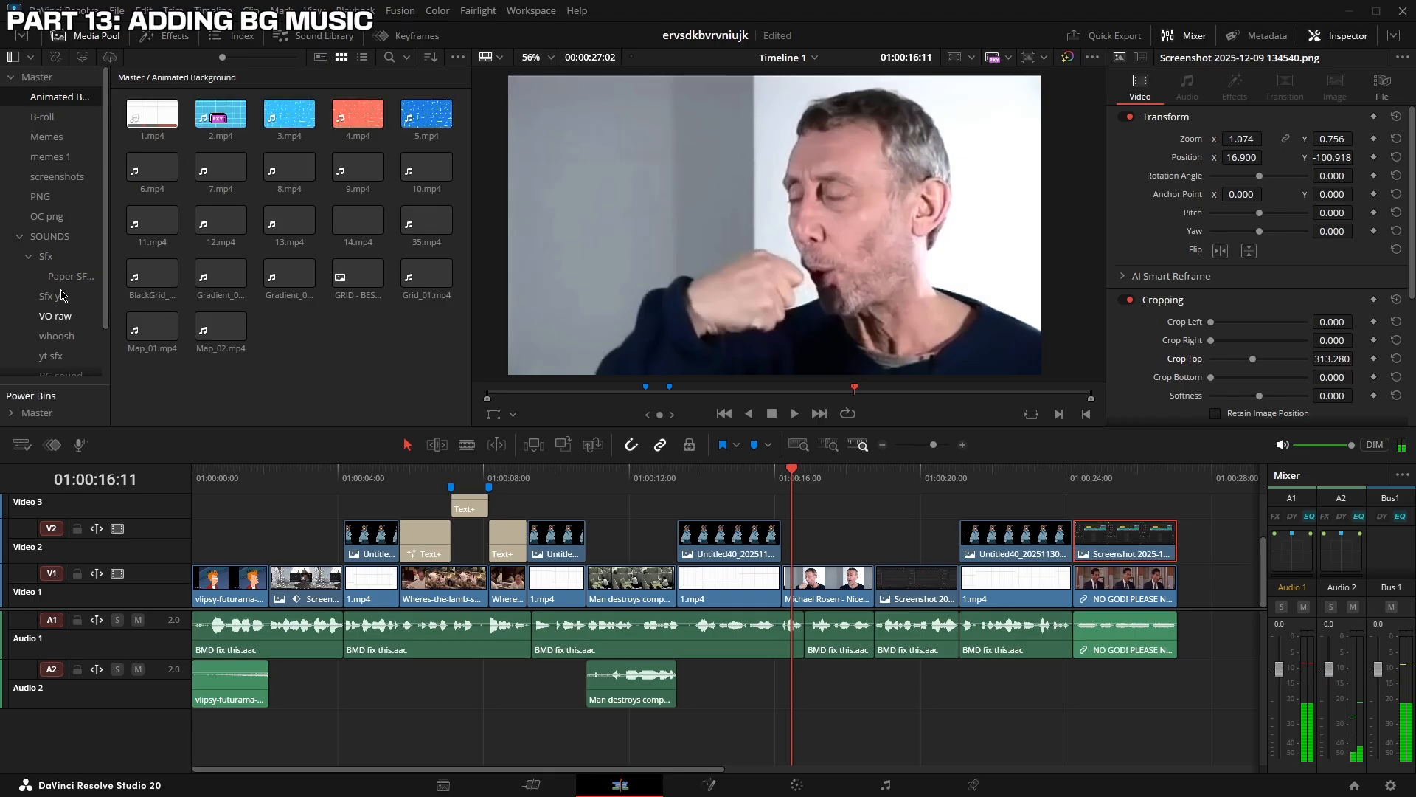
{"action": "left_click", "coordinate": [61, 240]}
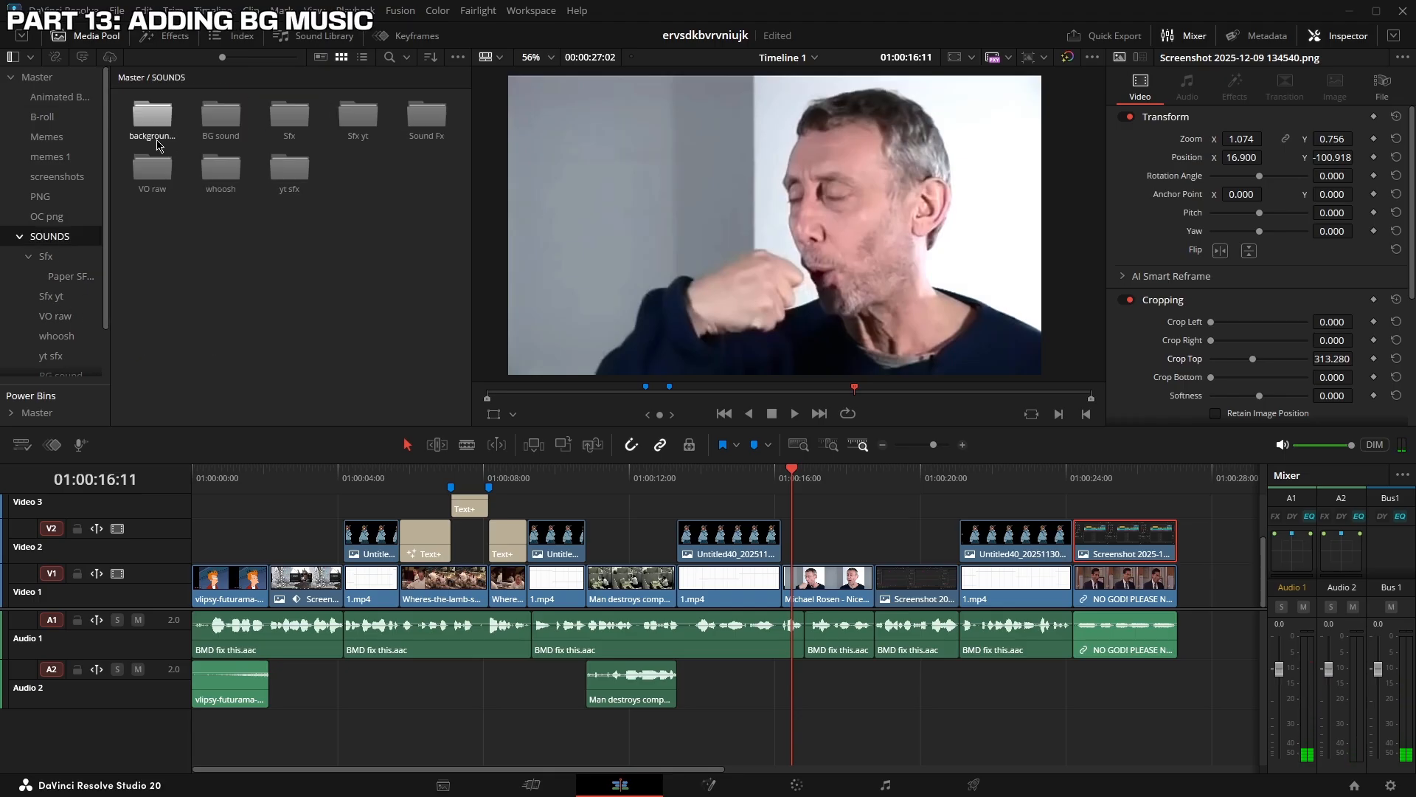
{"action": "double_click", "coordinate": [359, 125]}
{"action": "scroll", "coordinate": [359, 130], "scroll_direction": "down", "scroll_amount": 2}
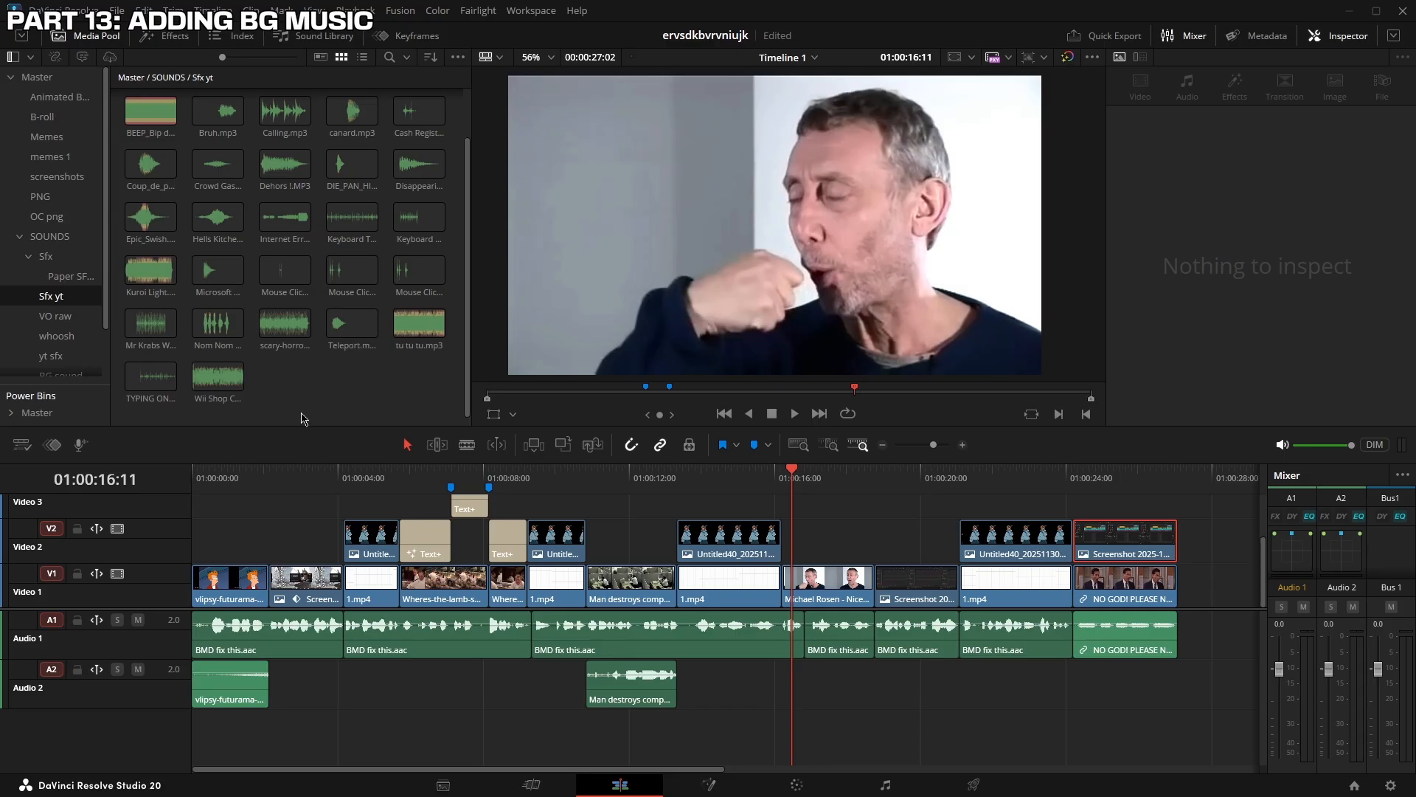
{"action": "left_click_drag", "start_coordinate": [419, 323], "coordinate": [290, 737]}
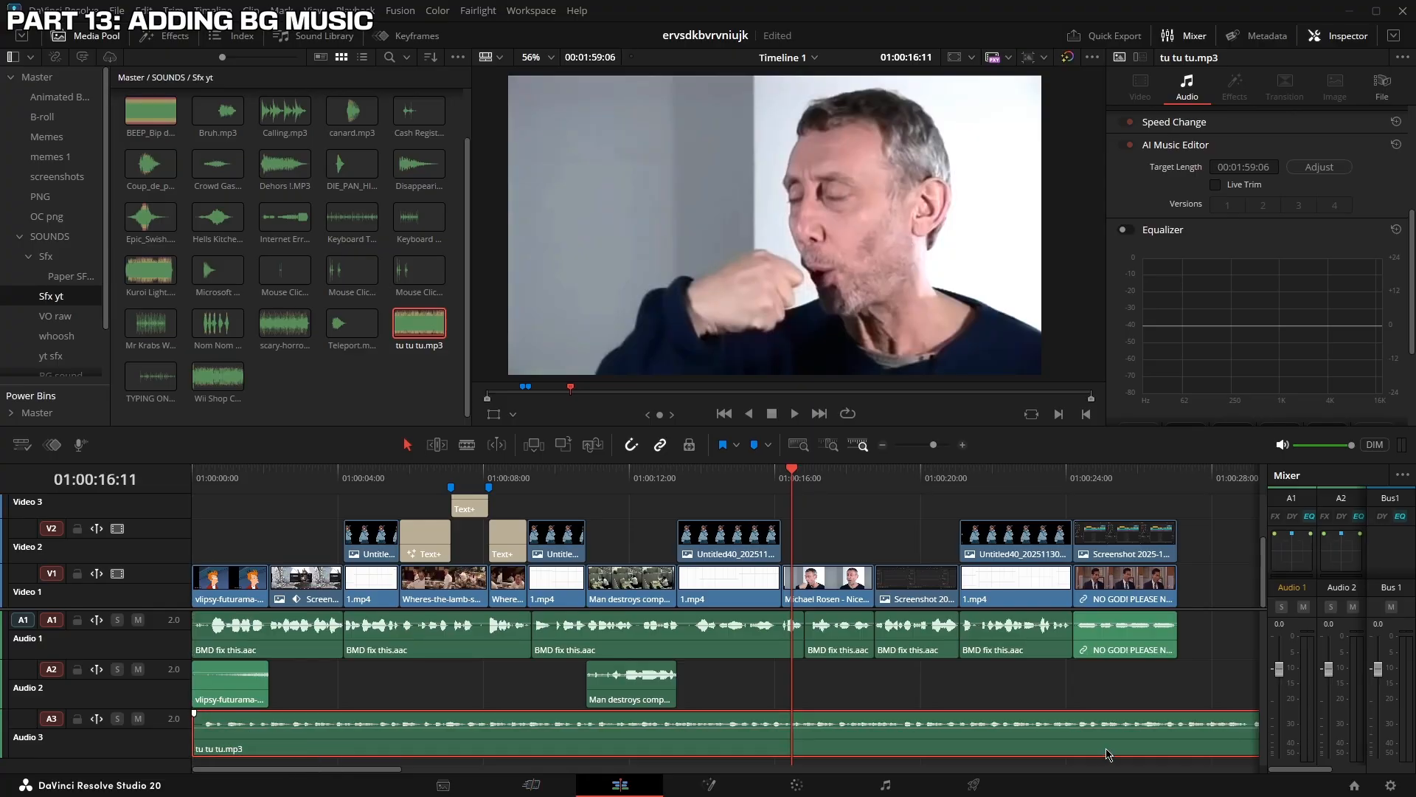
Cut the tu tu tu.mp3 music at the end of the last video clip and delete the excess part
{"action": "key", "text": "b"}
{"action": "left_click", "coordinate": [1179, 737]}
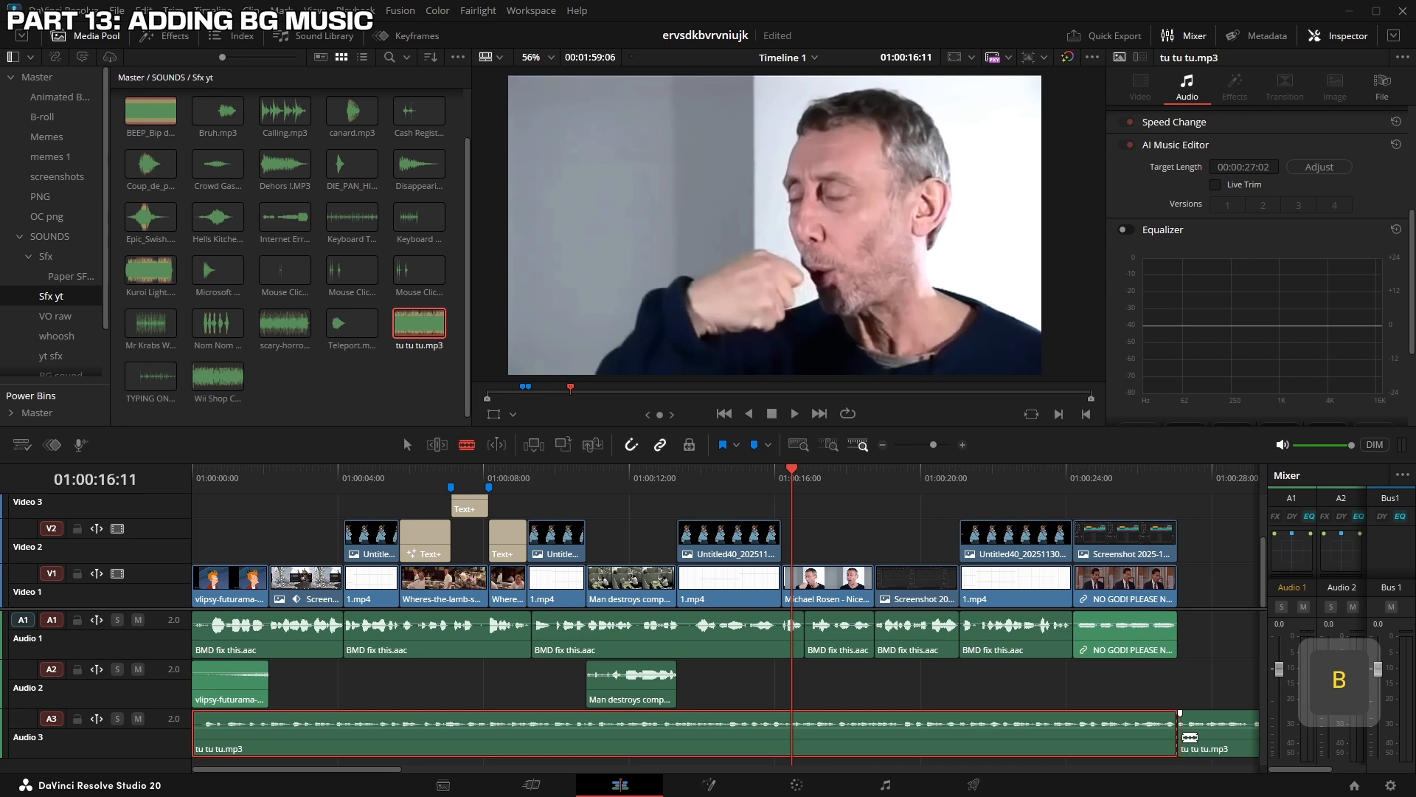
{"action": "key", "text": "a"}
{"action": "left_click", "coordinate": [1201, 738]}
{"action": "key", "text": "Delete"}
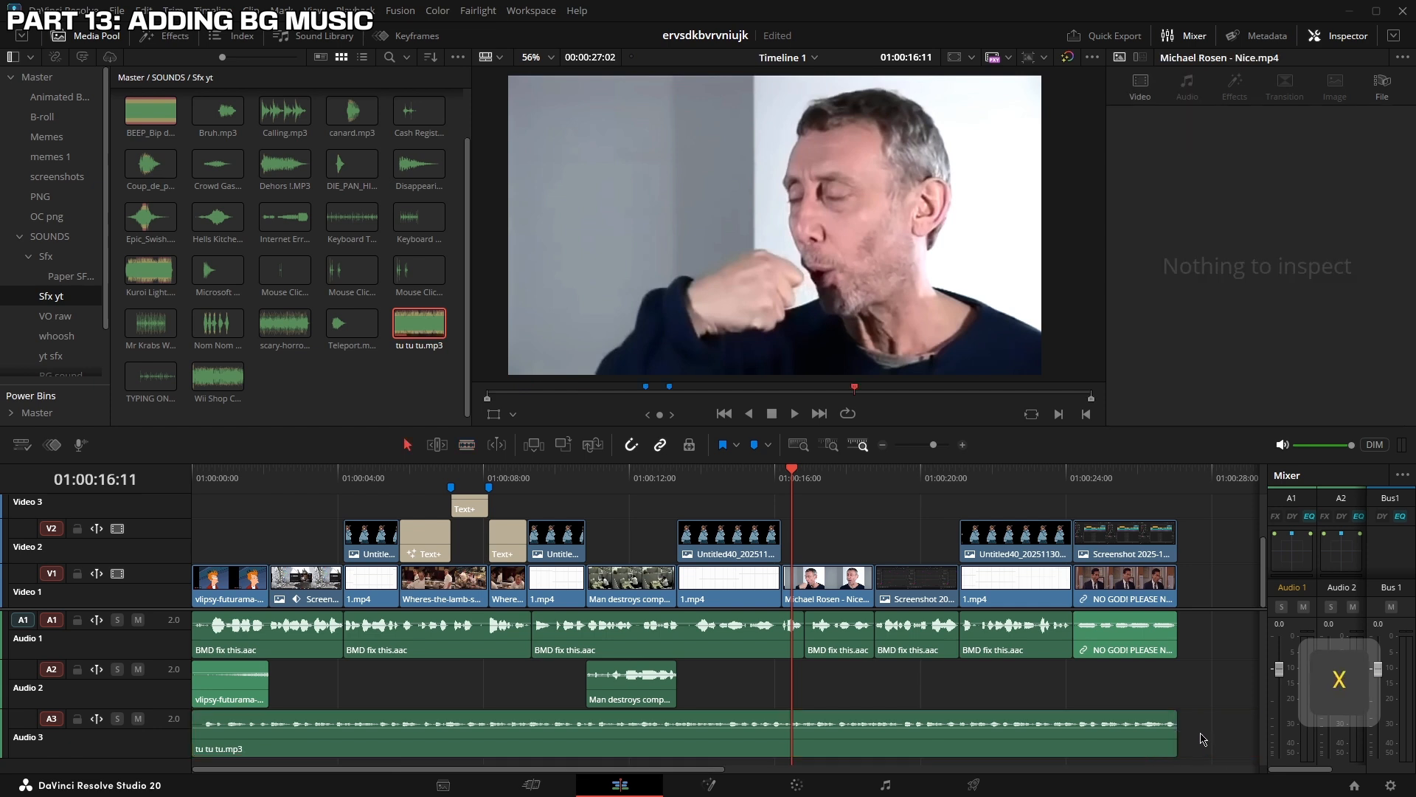
Play back the timeline from the beginning to check the background music under the voice-over
{"action": "key", "text": "c"}
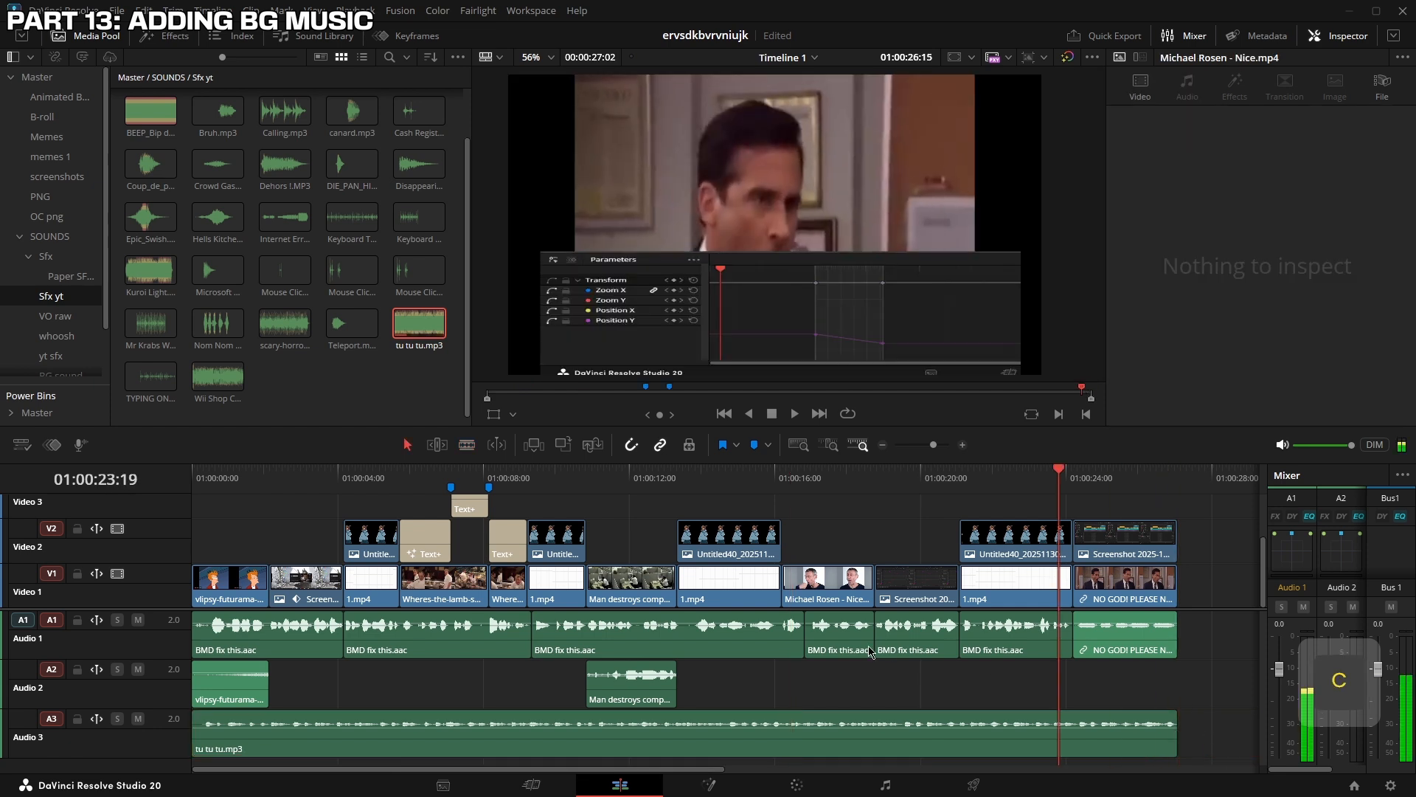
{"action": "left_click_drag", "start_coordinate": [271, 476], "coordinate": [193, 478]}
{"action": "key", "text": "space"}
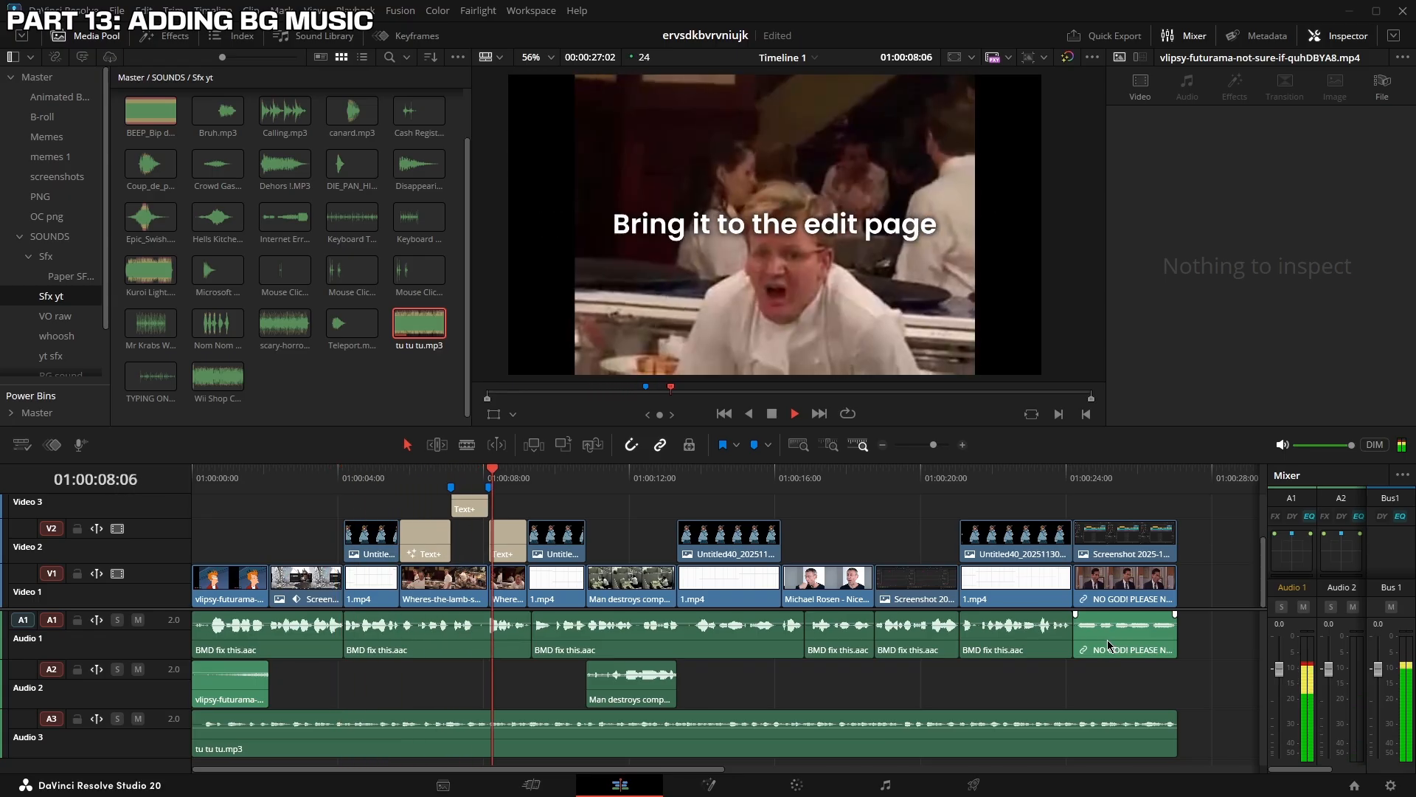
{"action": "key", "text": "space"}
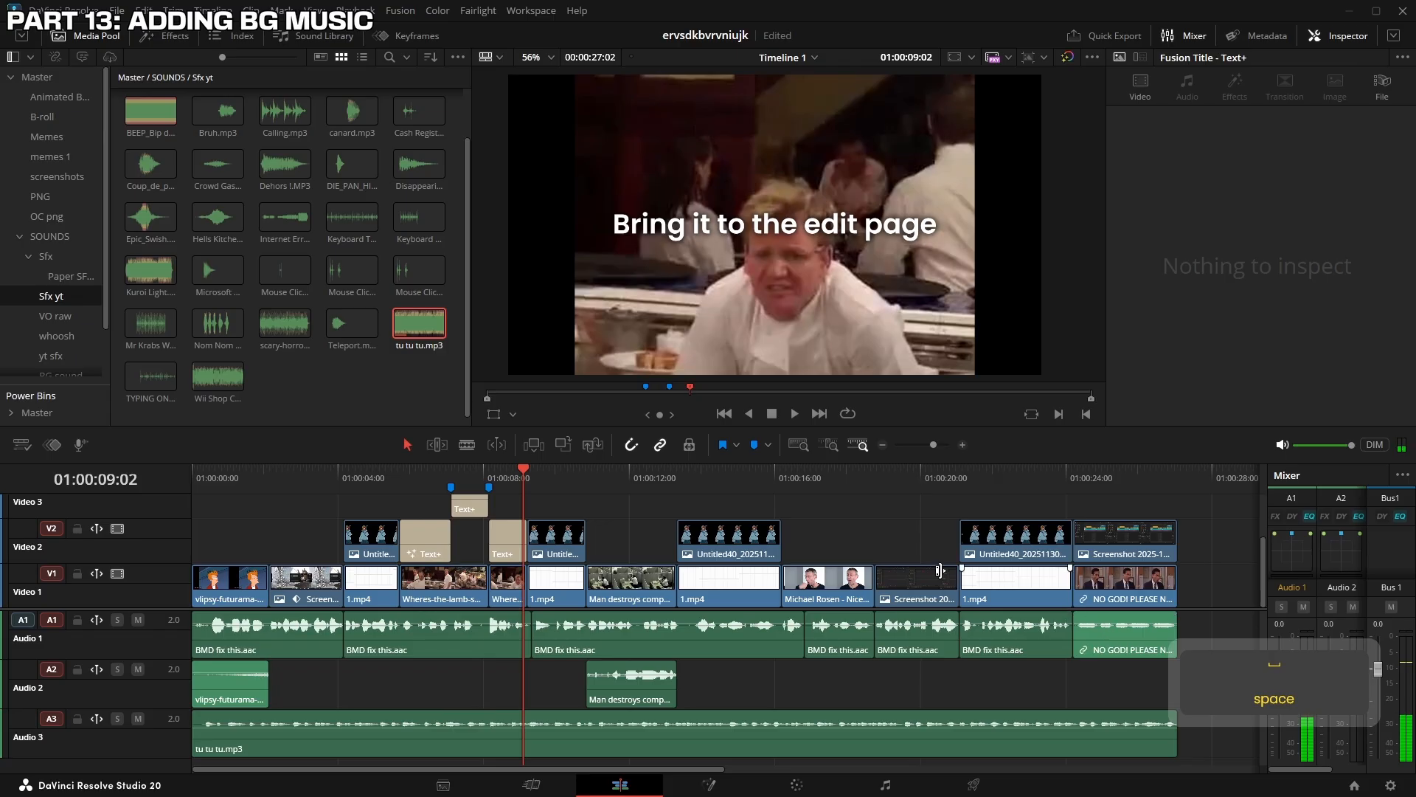
{"action": "left_click", "coordinate": [295, 477]}
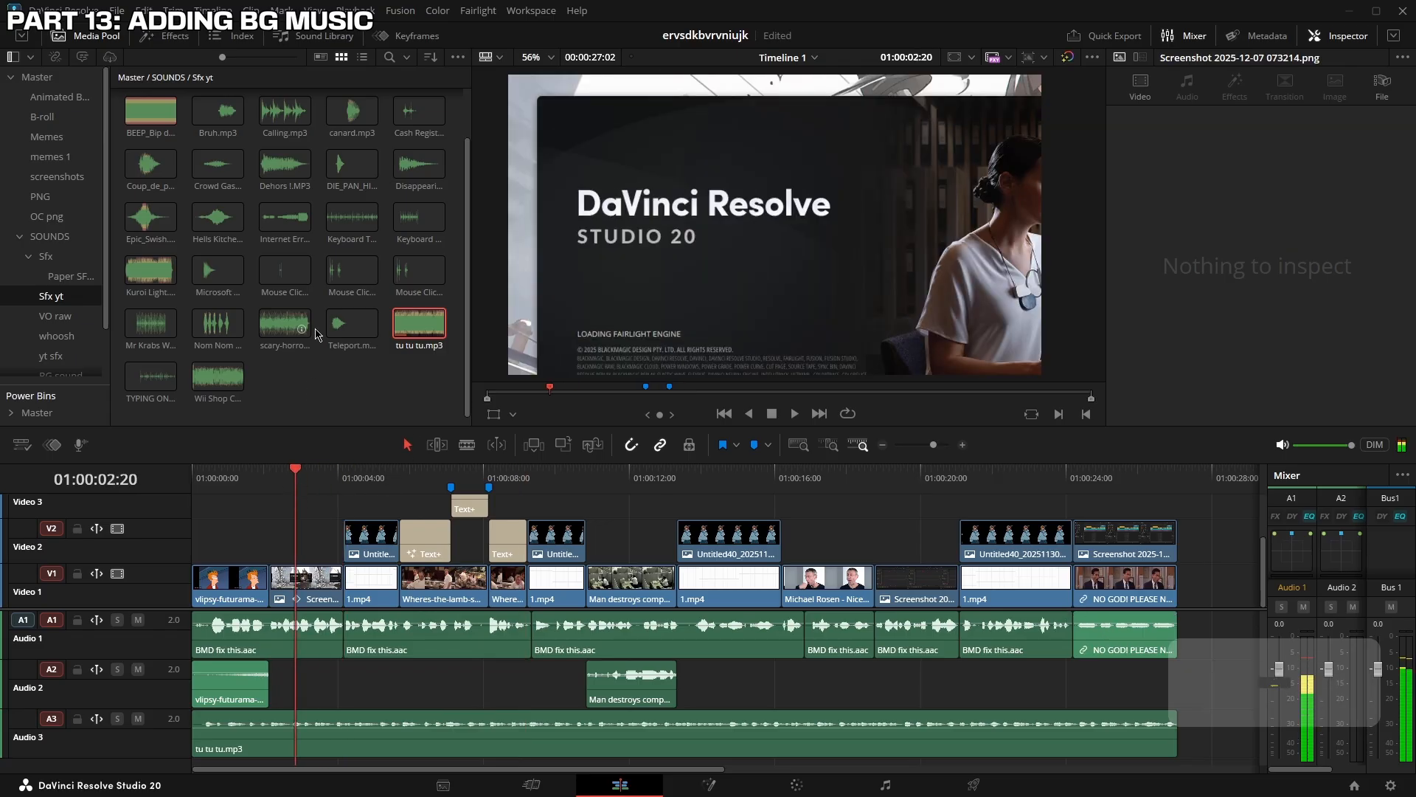
{"action": "left_click", "coordinate": [339, 175]}
{"action": "left_click_drag", "start_coordinate": [338, 176], "coordinate": [768, 709]}
{"action": "left_click", "coordinate": [782, 710]}
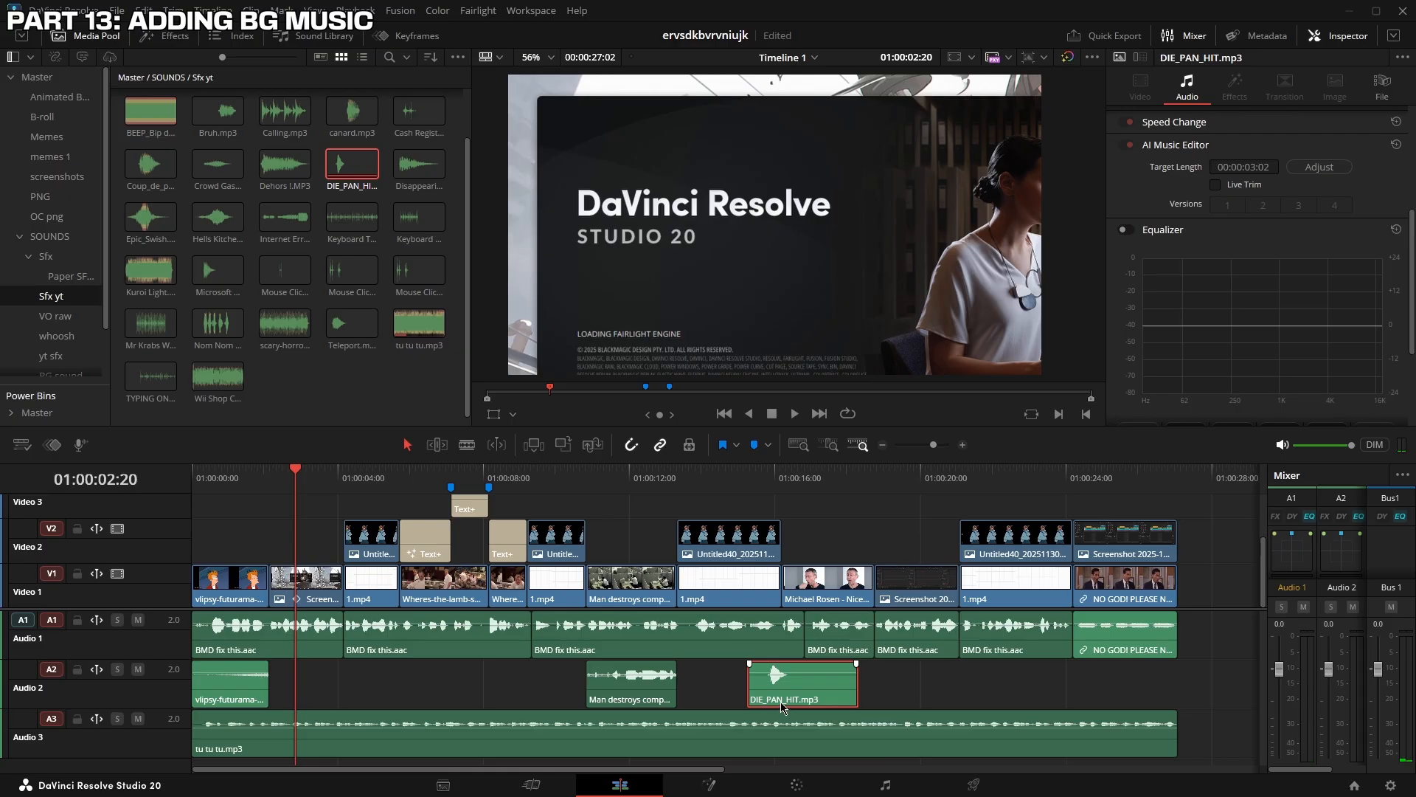
{"action": "key", "text": "Delete"}
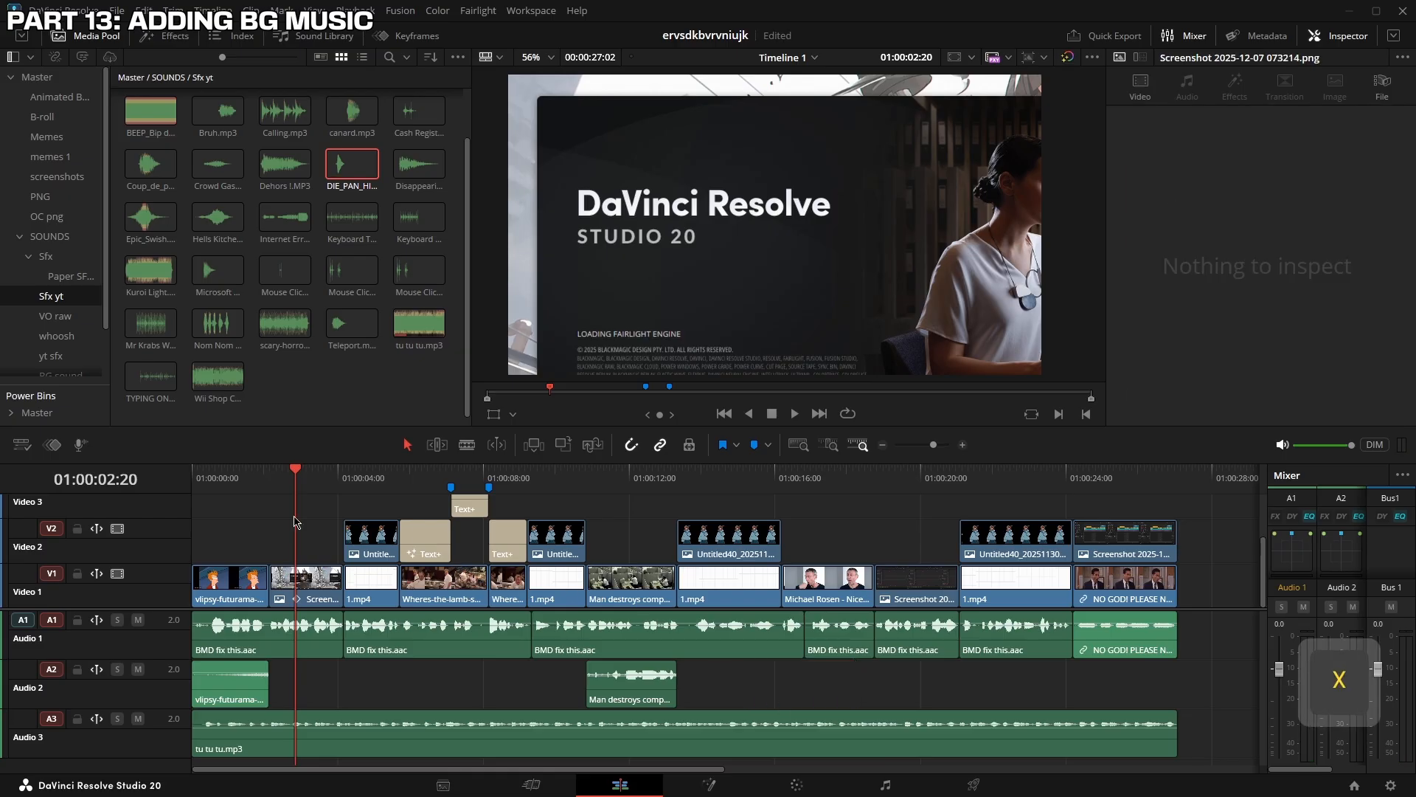
Place the playhead at 01:00:03:11 over the splash-screen screenshot and view the Fusion, Color and Fairlight pages in turn
{"action": "left_click_drag", "start_coordinate": [279, 488], "coordinate": [320, 568]}
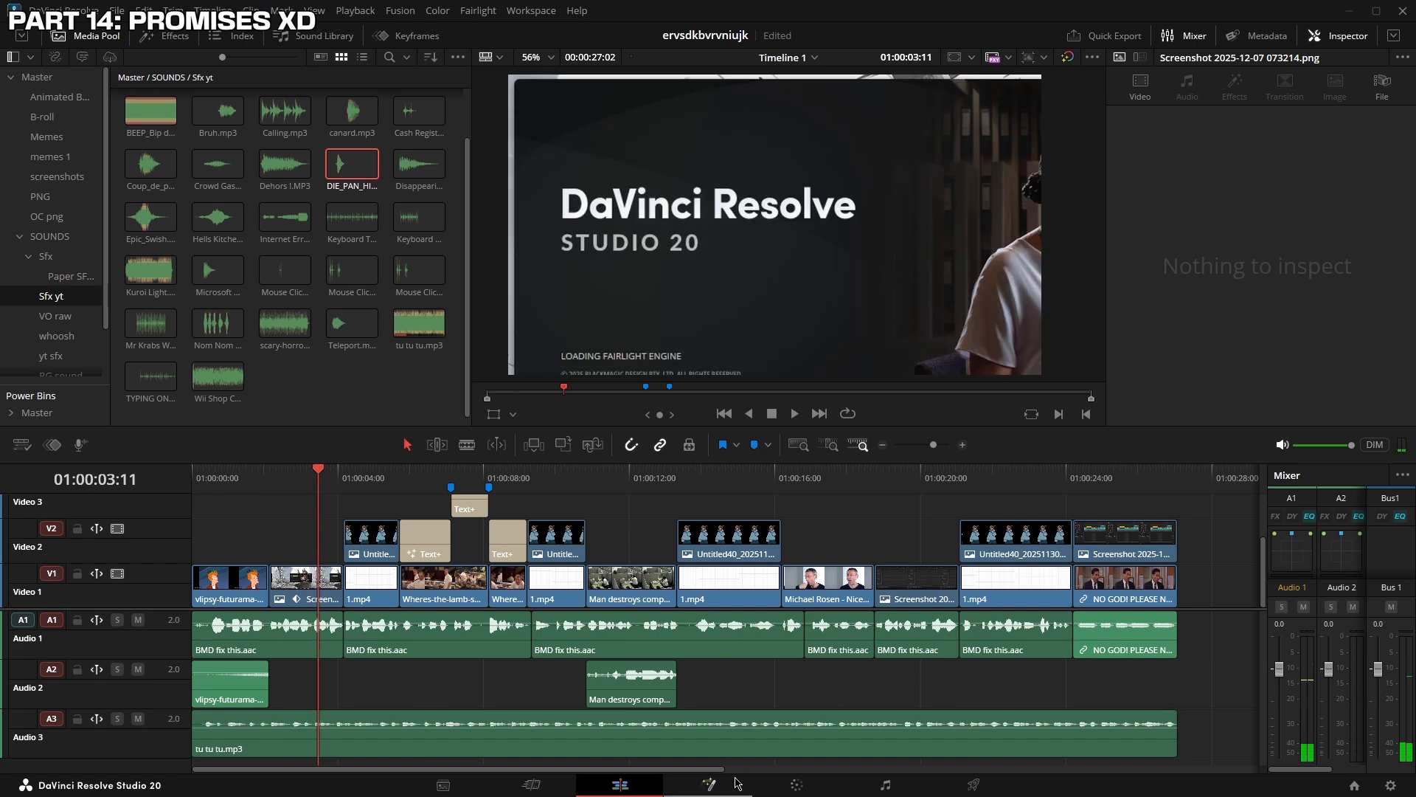
{"action": "left_click", "coordinate": [738, 783]}
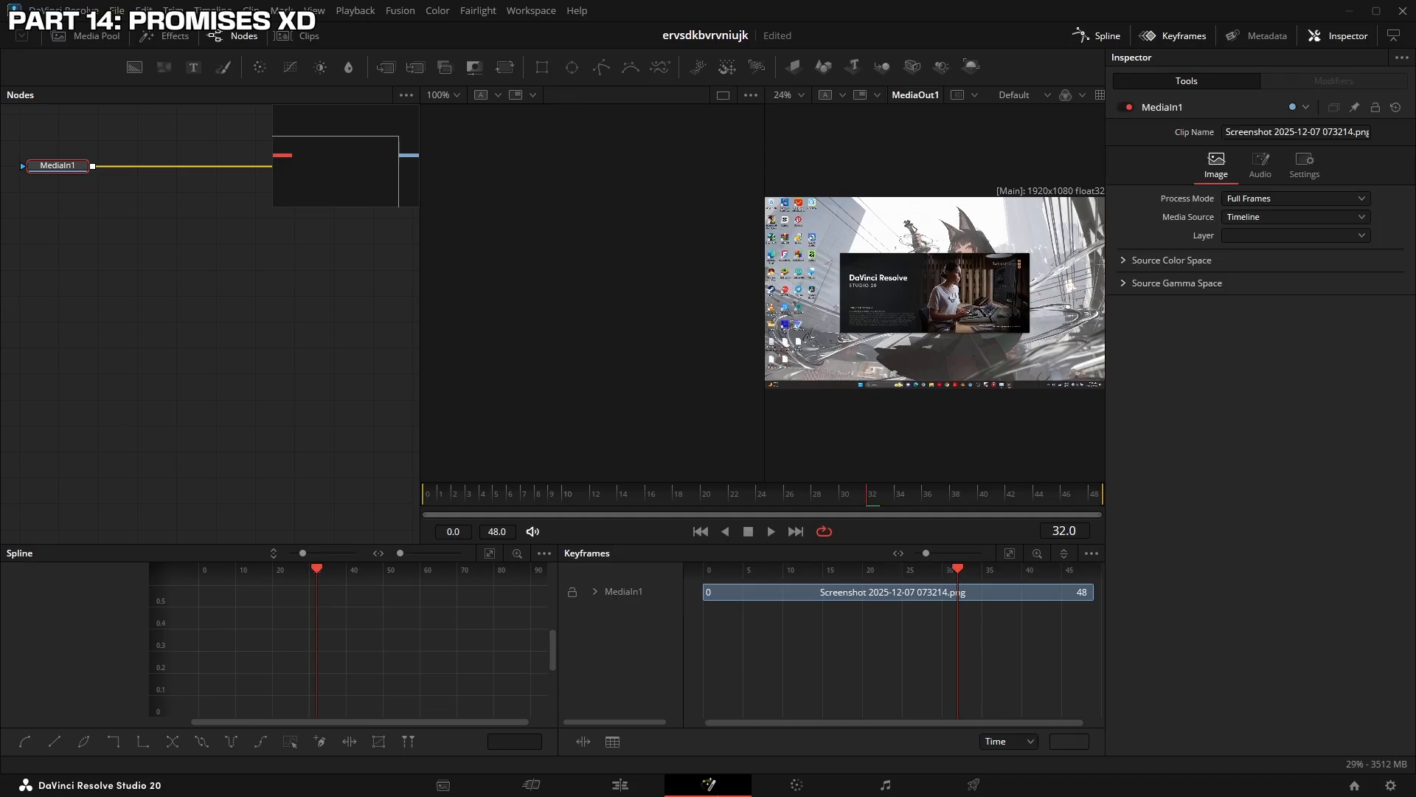
{"action": "left_click", "coordinate": [782, 788]}
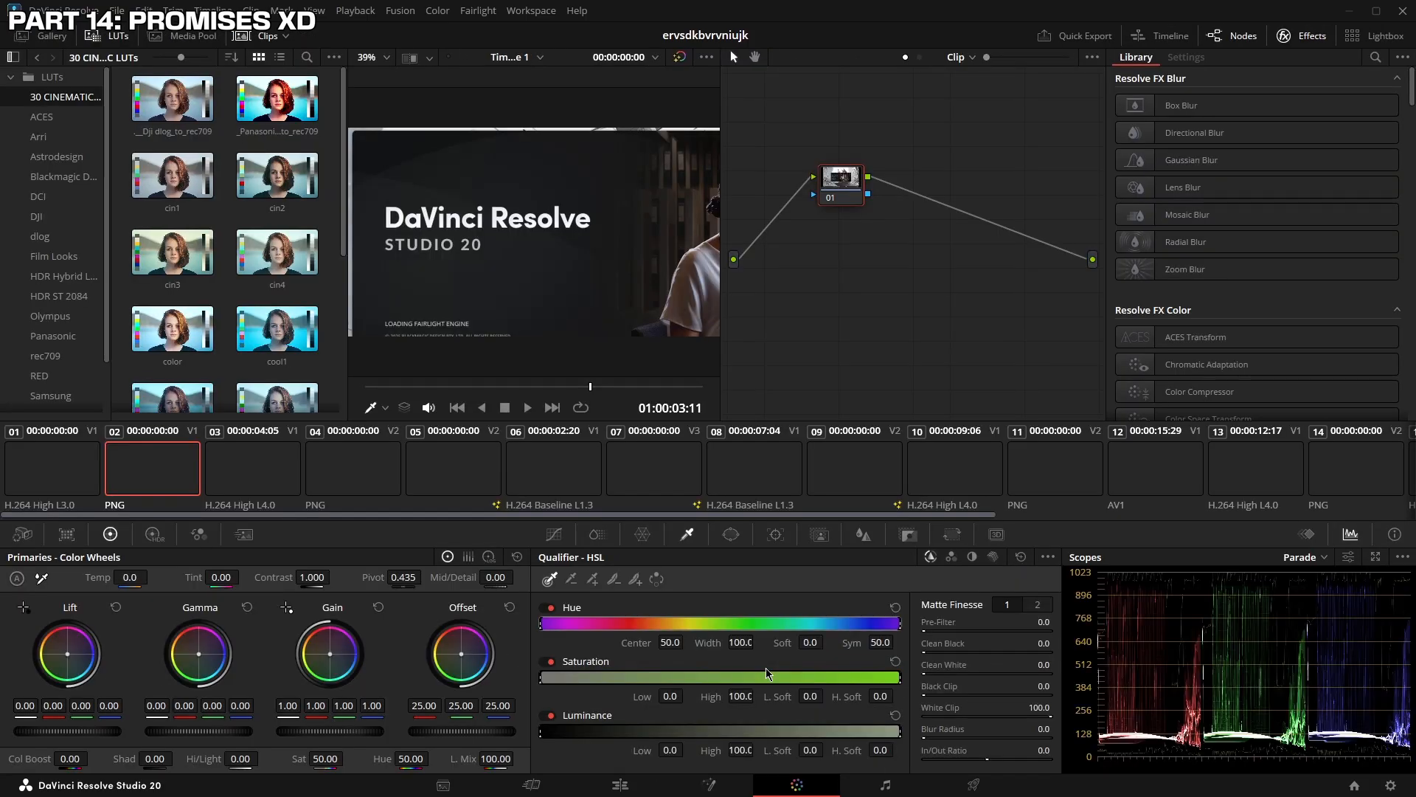
{"action": "left_click", "coordinate": [889, 787]}
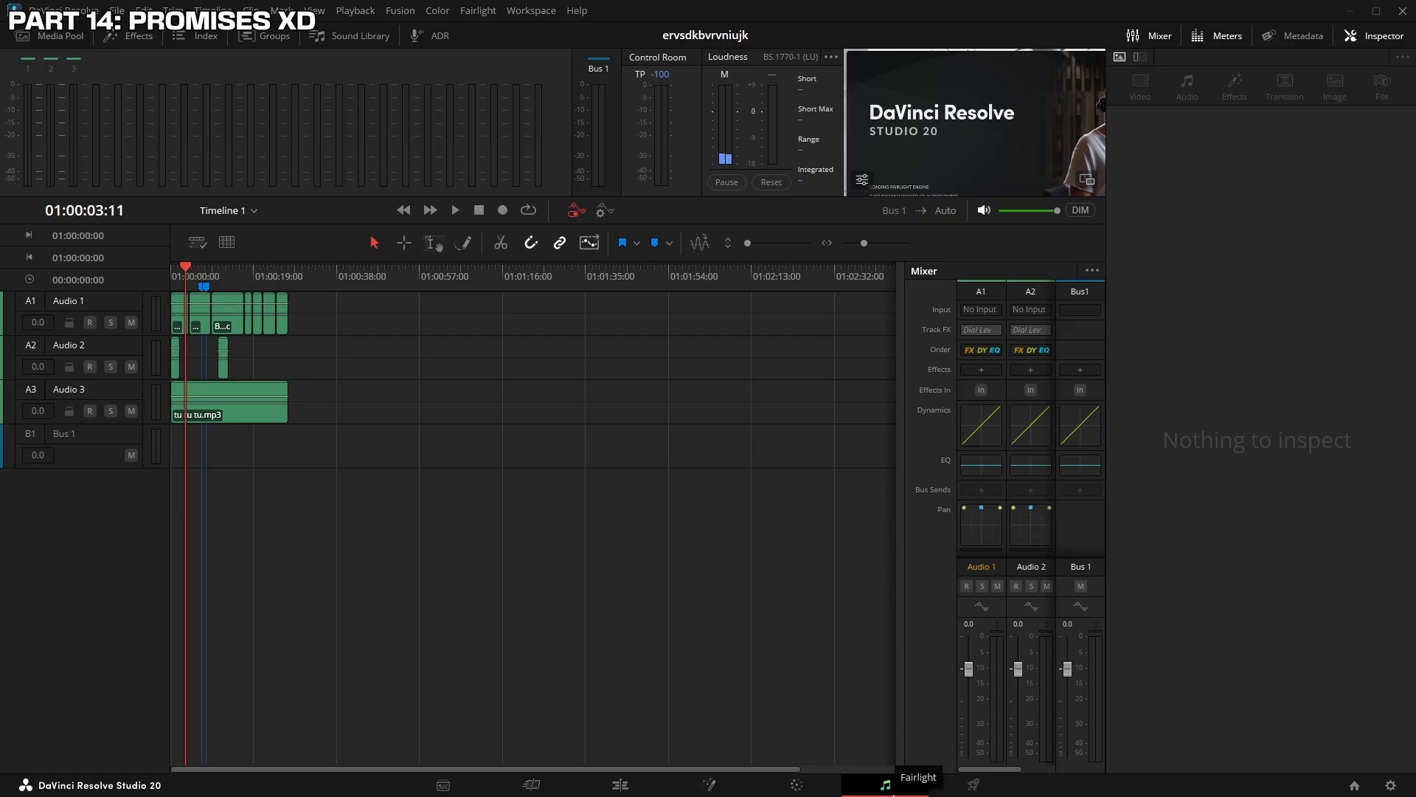
On the Deliver page, name the export file shrtbxrmn and set its save location to the edit exports folder in Videos
{"action": "left_click", "coordinate": [956, 782]}
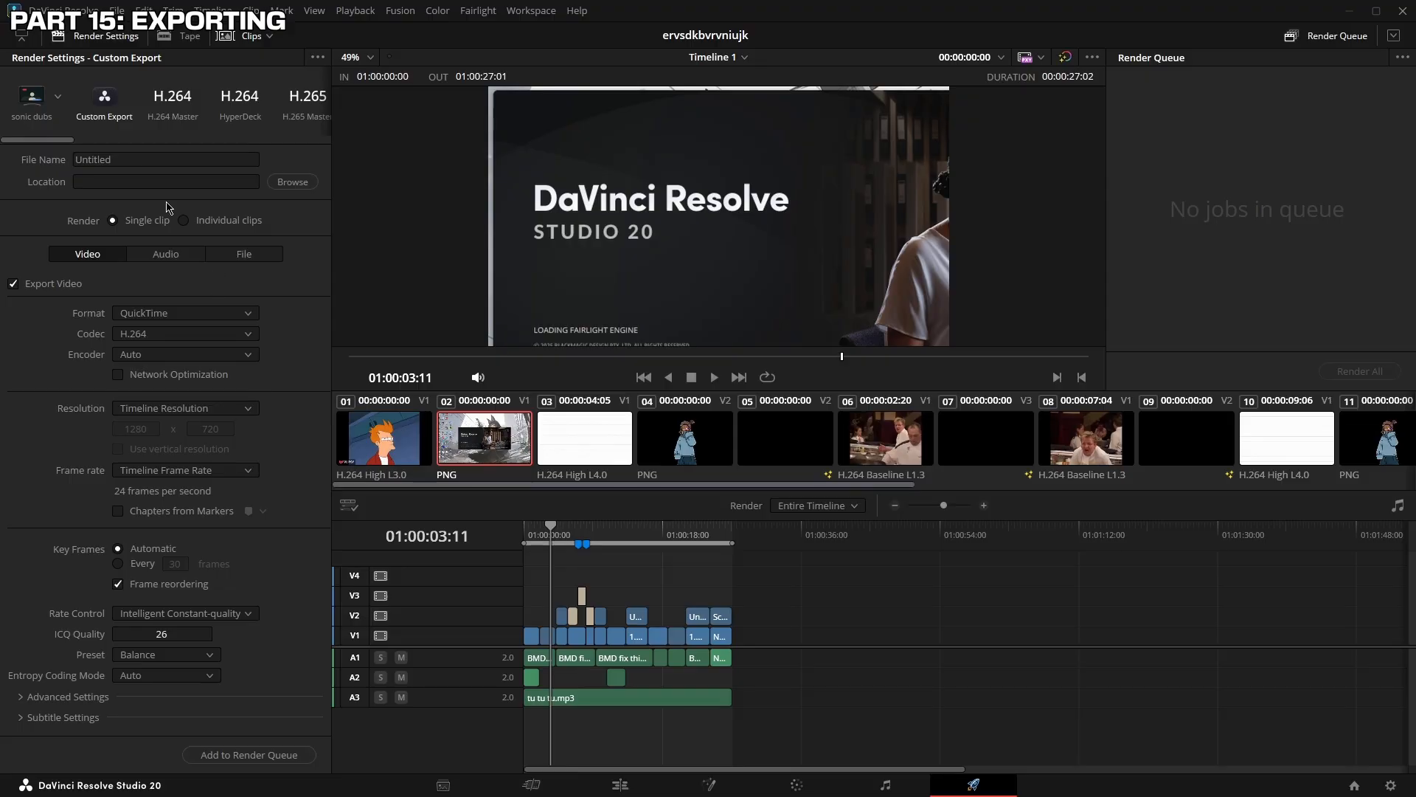
{"action": "left_click", "coordinate": [144, 160]}
{"action": "double_click", "coordinate": [86, 160]}
{"action": "type", "text": "shrtbxrmn"}
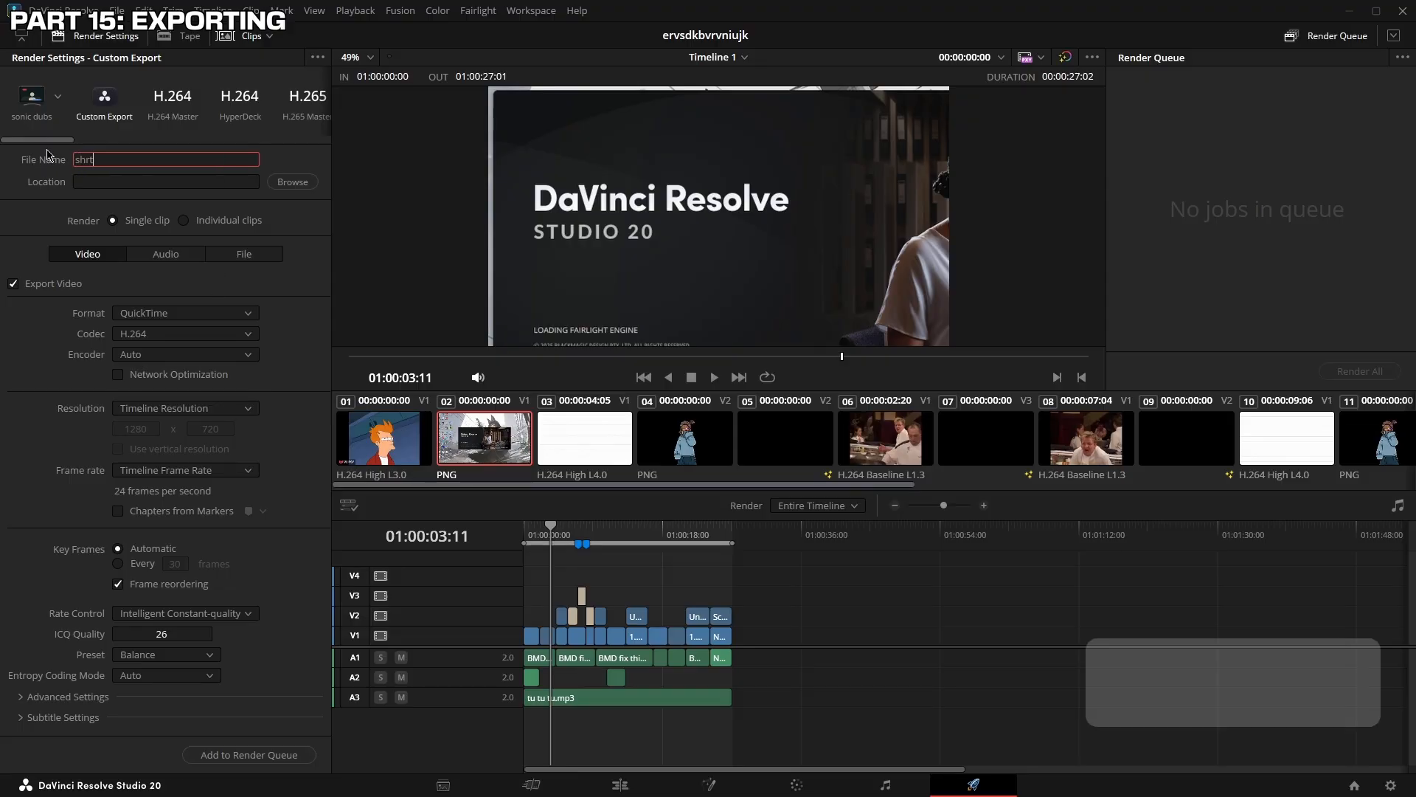
{"action": "left_click", "coordinate": [289, 183]}
{"action": "left_click", "coordinate": [289, 183]}
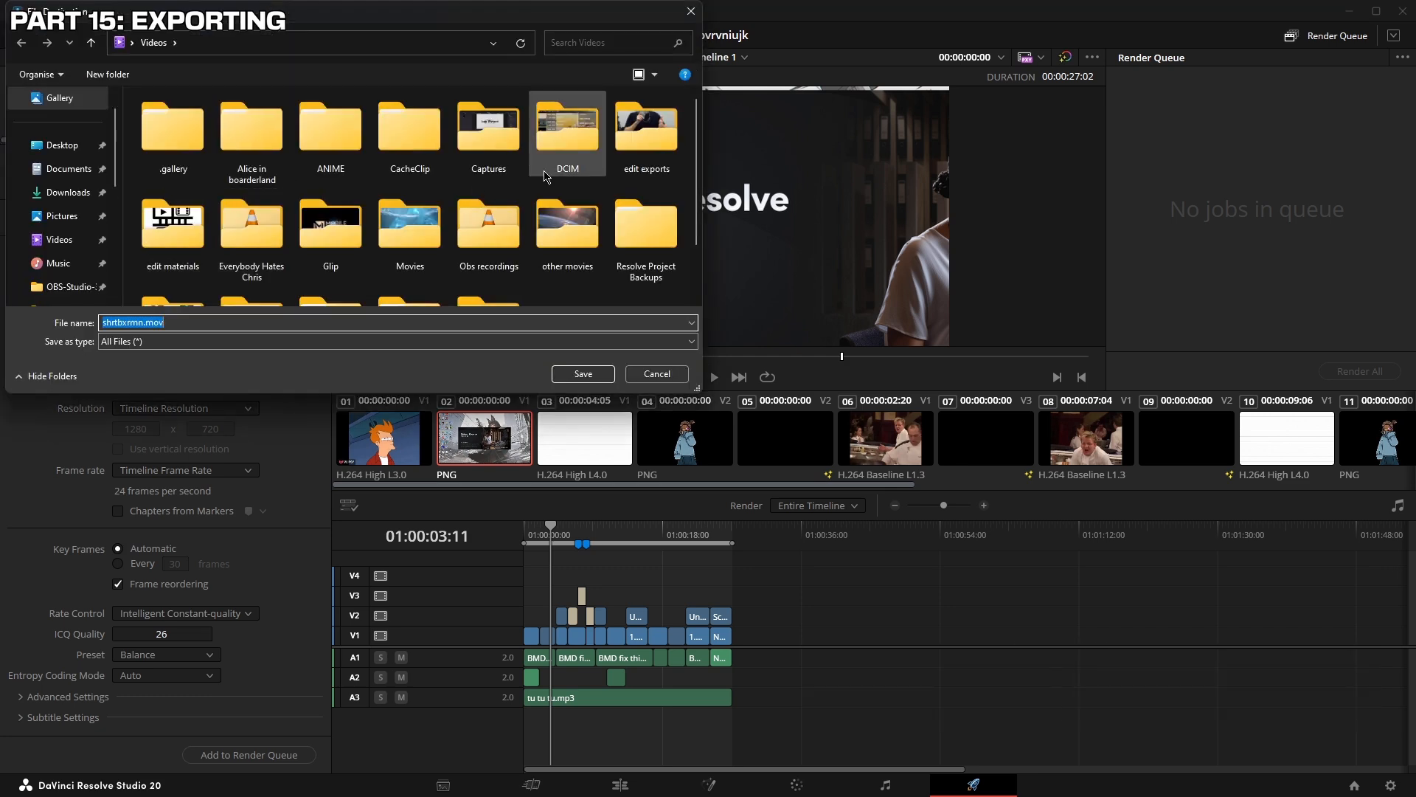
{"action": "left_click", "coordinate": [643, 136]}
{"action": "left_click", "coordinate": [583, 373]}
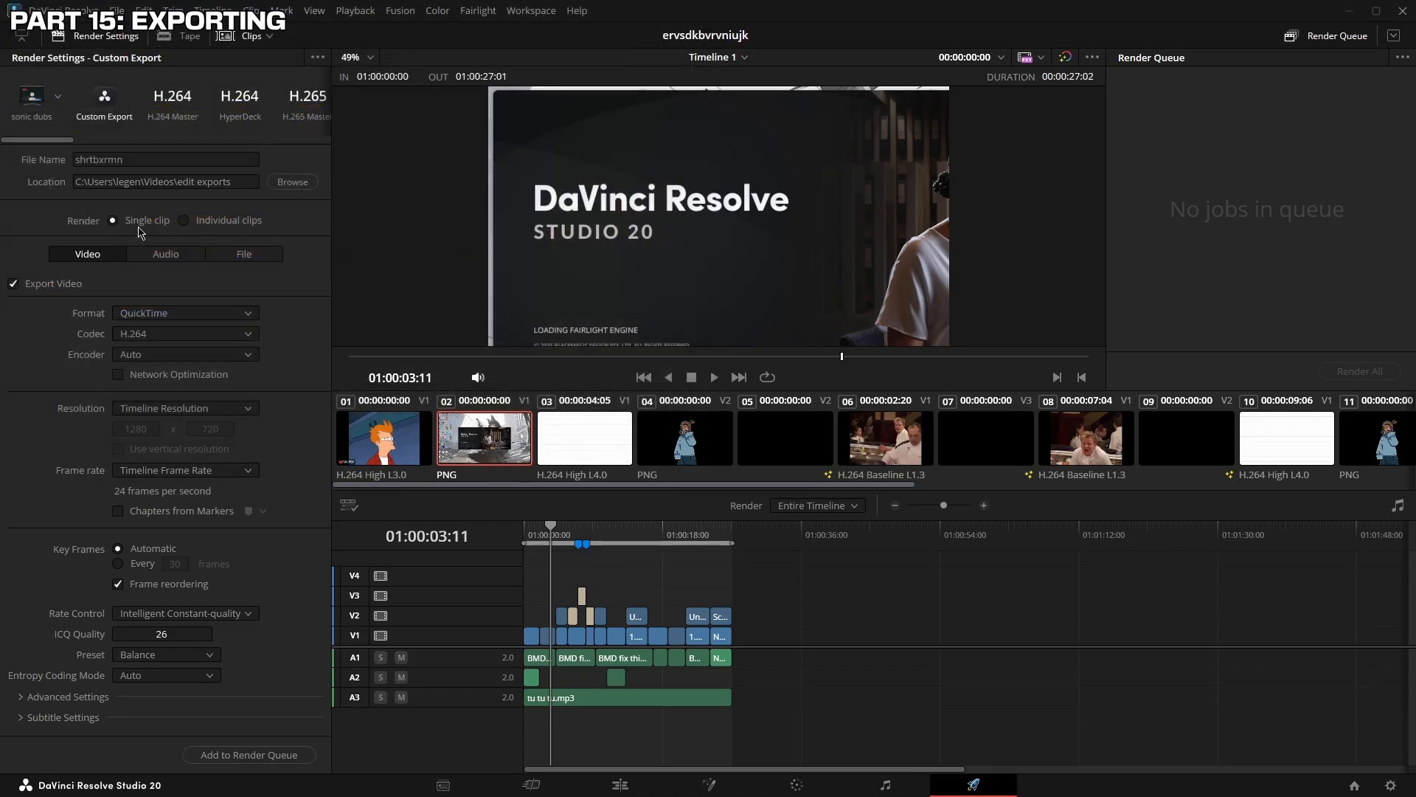
Set the export format to MP4 with the H.264 codec and the Auto encoder
{"action": "left_click", "coordinate": [167, 254]}
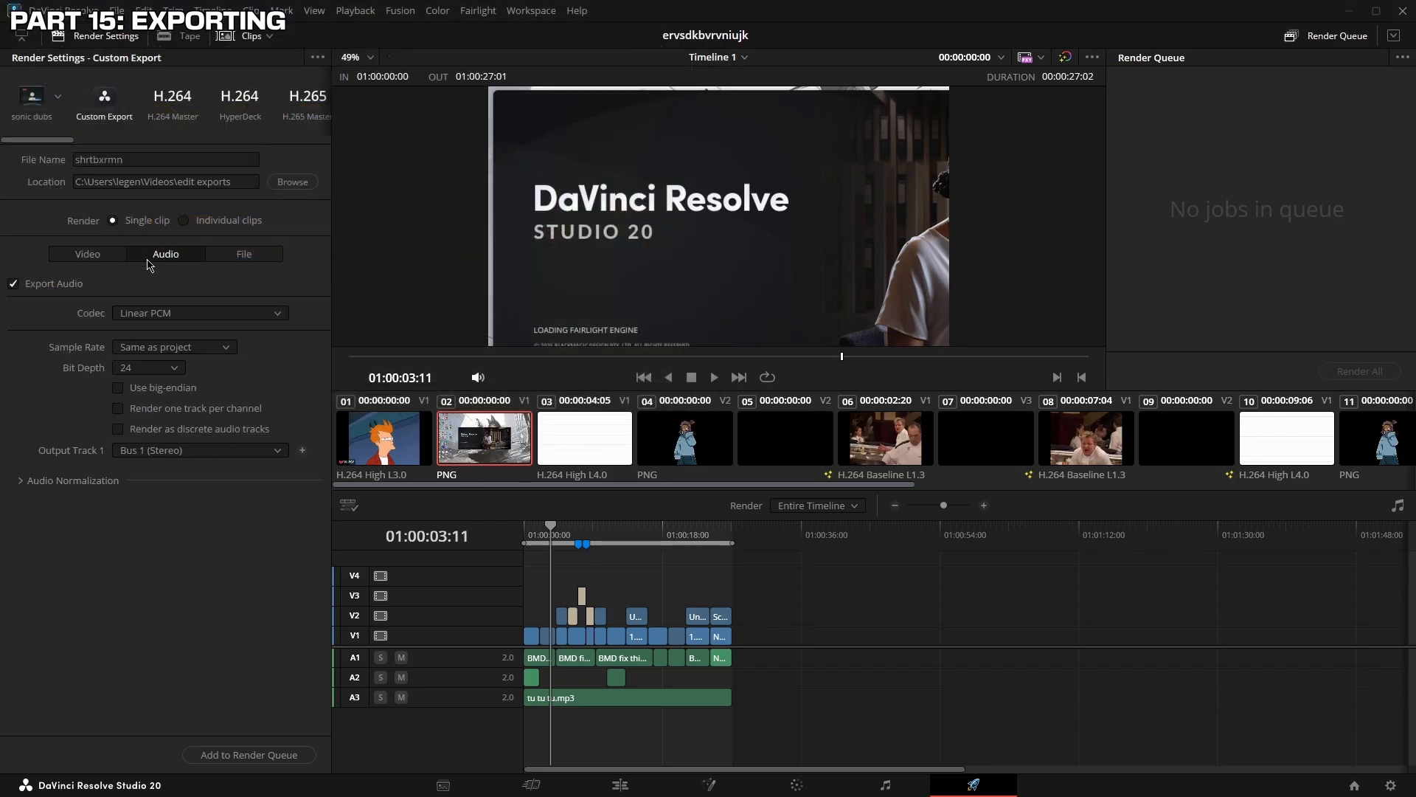
{"action": "left_click", "coordinate": [102, 258]}
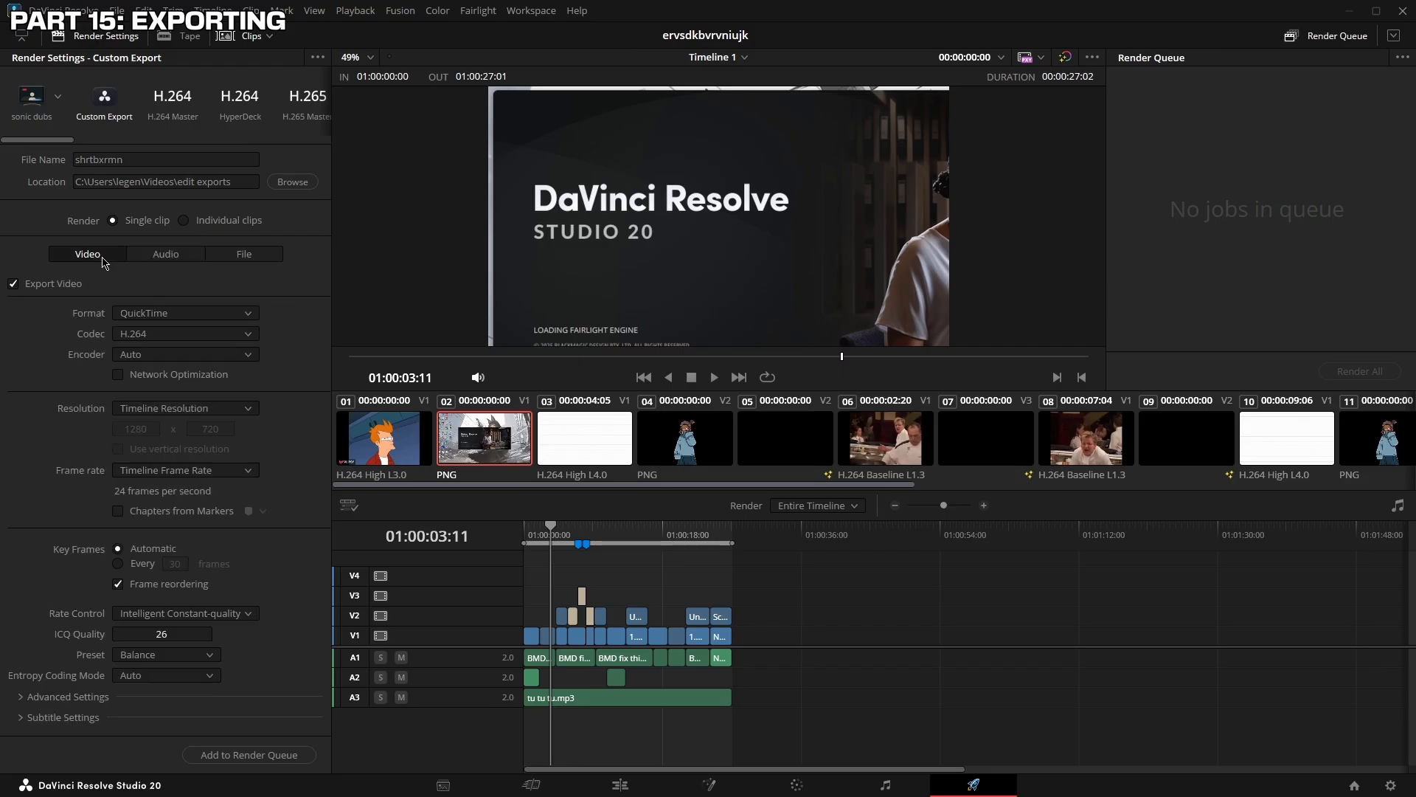
{"action": "left_click", "coordinate": [136, 314]}
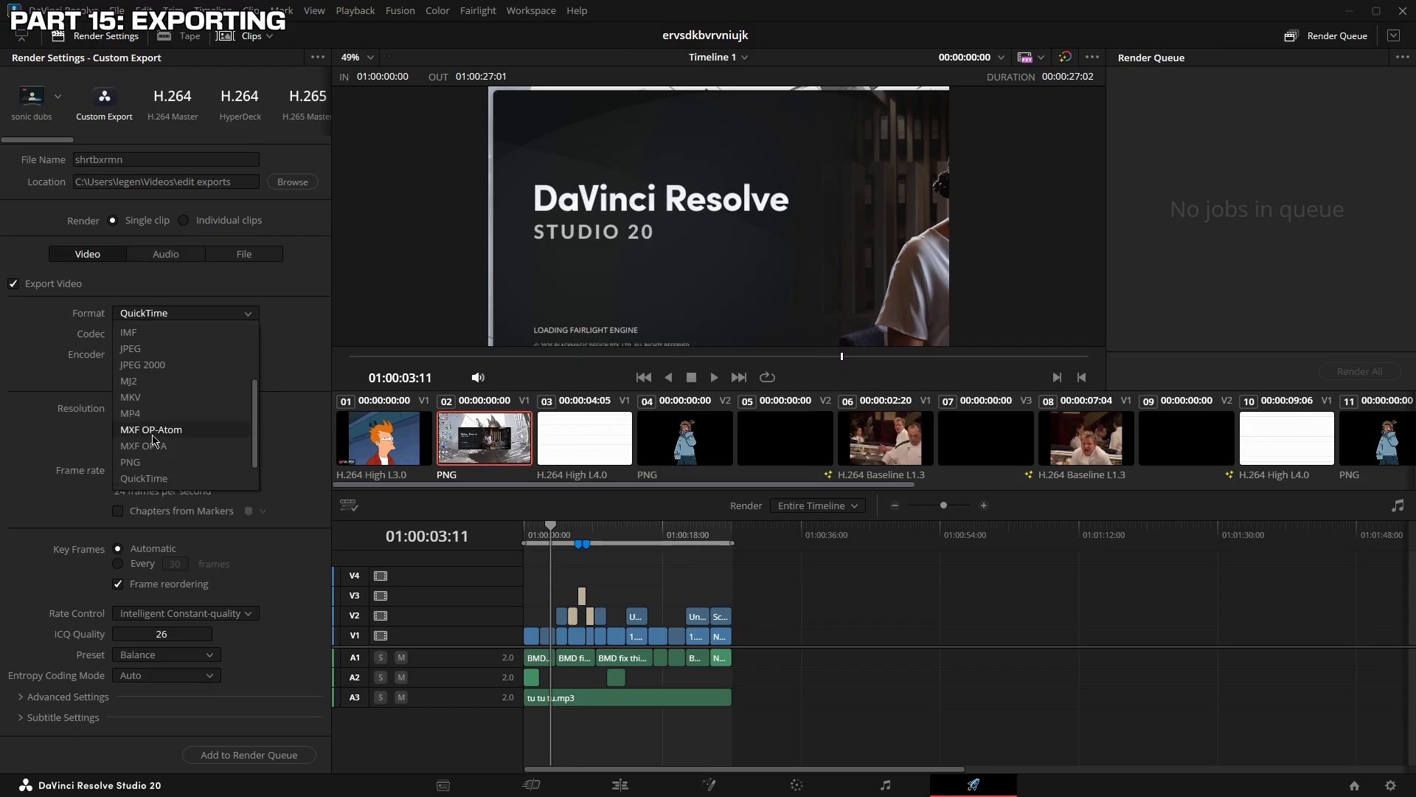
{"action": "left_click", "coordinate": [156, 404]}
{"action": "left_click", "coordinate": [162, 336]}
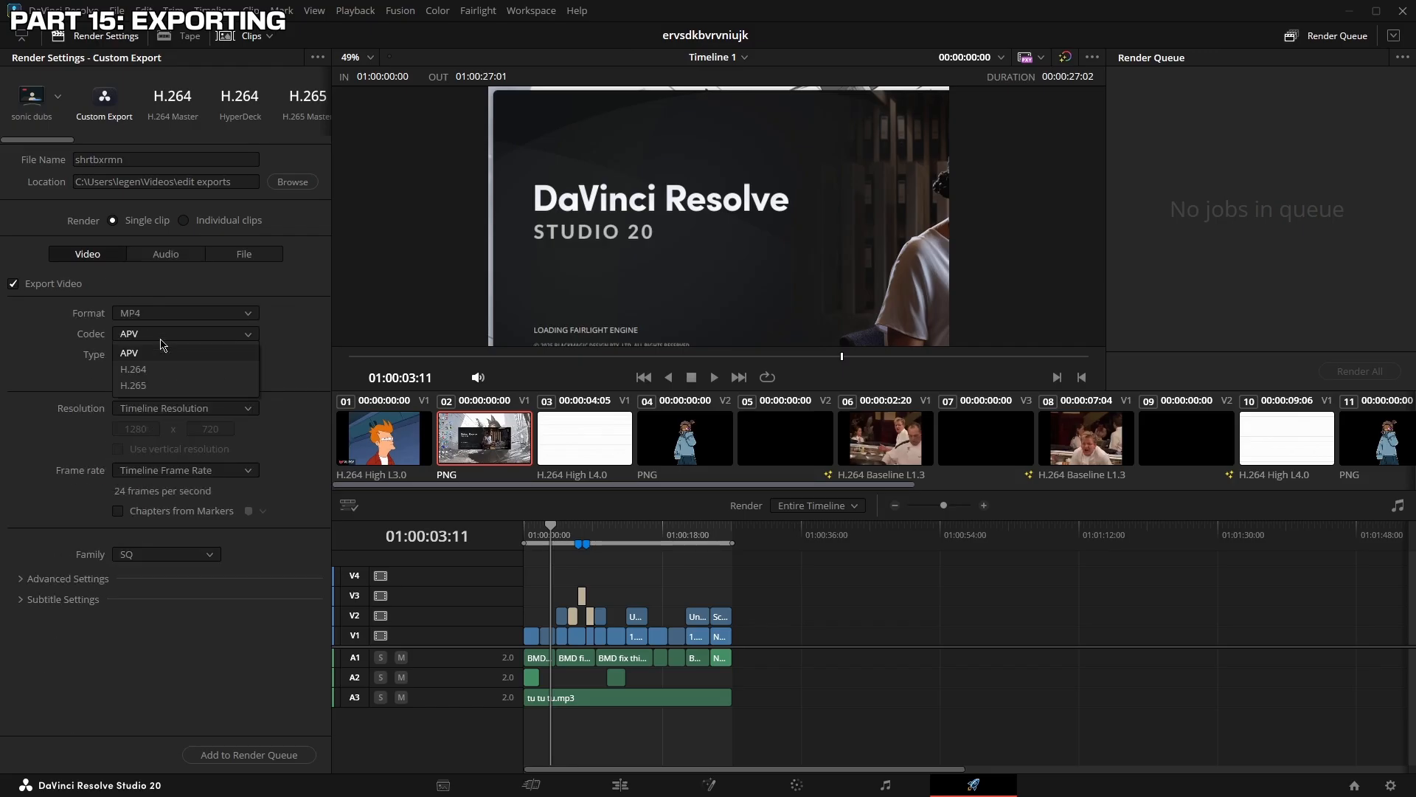
{"action": "left_click", "coordinate": [162, 374]}
{"action": "left_click", "coordinate": [161, 356]}
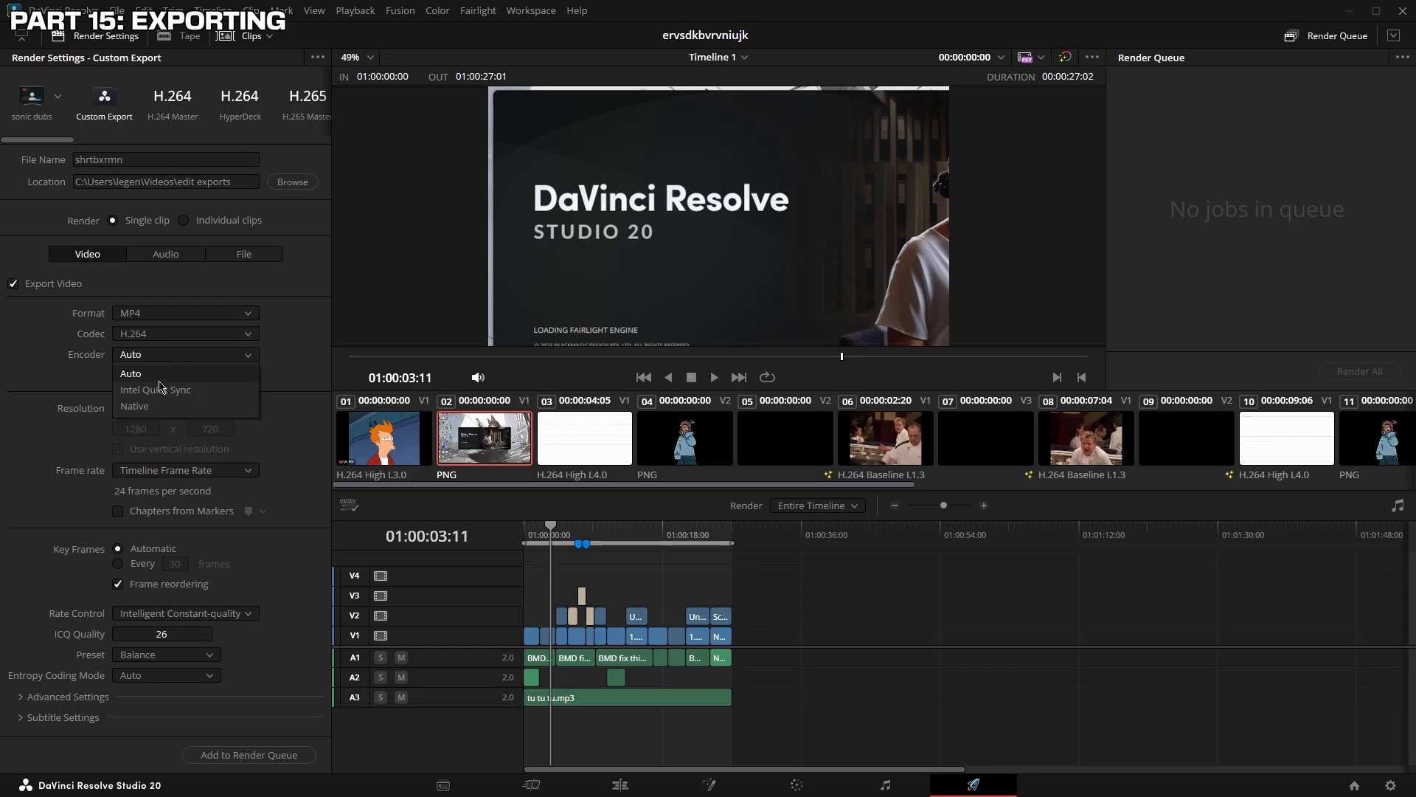
{"action": "left_click", "coordinate": [166, 373]}
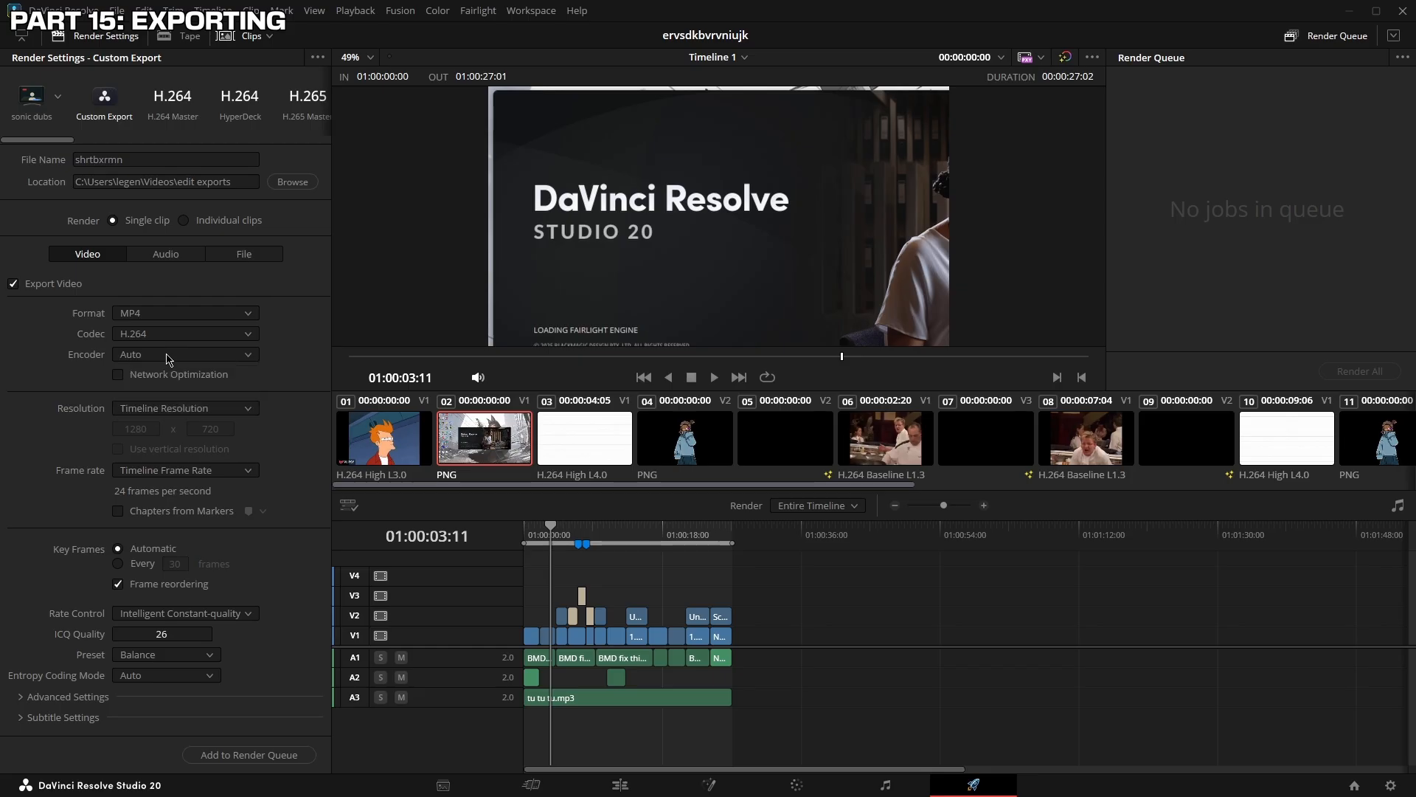
Set the render resolution to 3840 x 2160 Ultra HD and check the frame rate options
{"action": "left_click", "coordinate": [164, 416]}
{"action": "scroll", "coordinate": [174, 508], "scroll_direction": "down", "scroll_amount": 5}
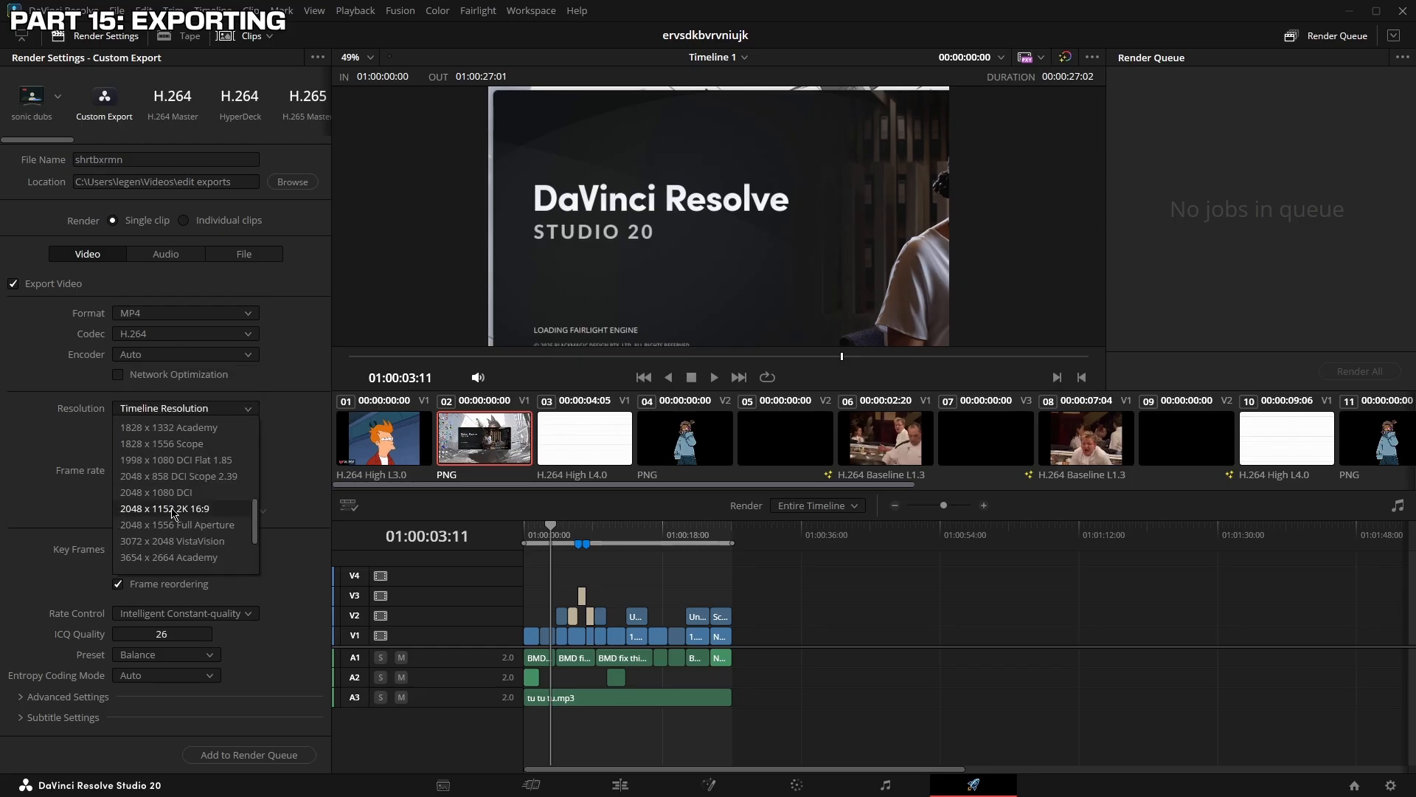
{"action": "scroll", "coordinate": [173, 513], "scroll_direction": "up", "scroll_amount": 5}
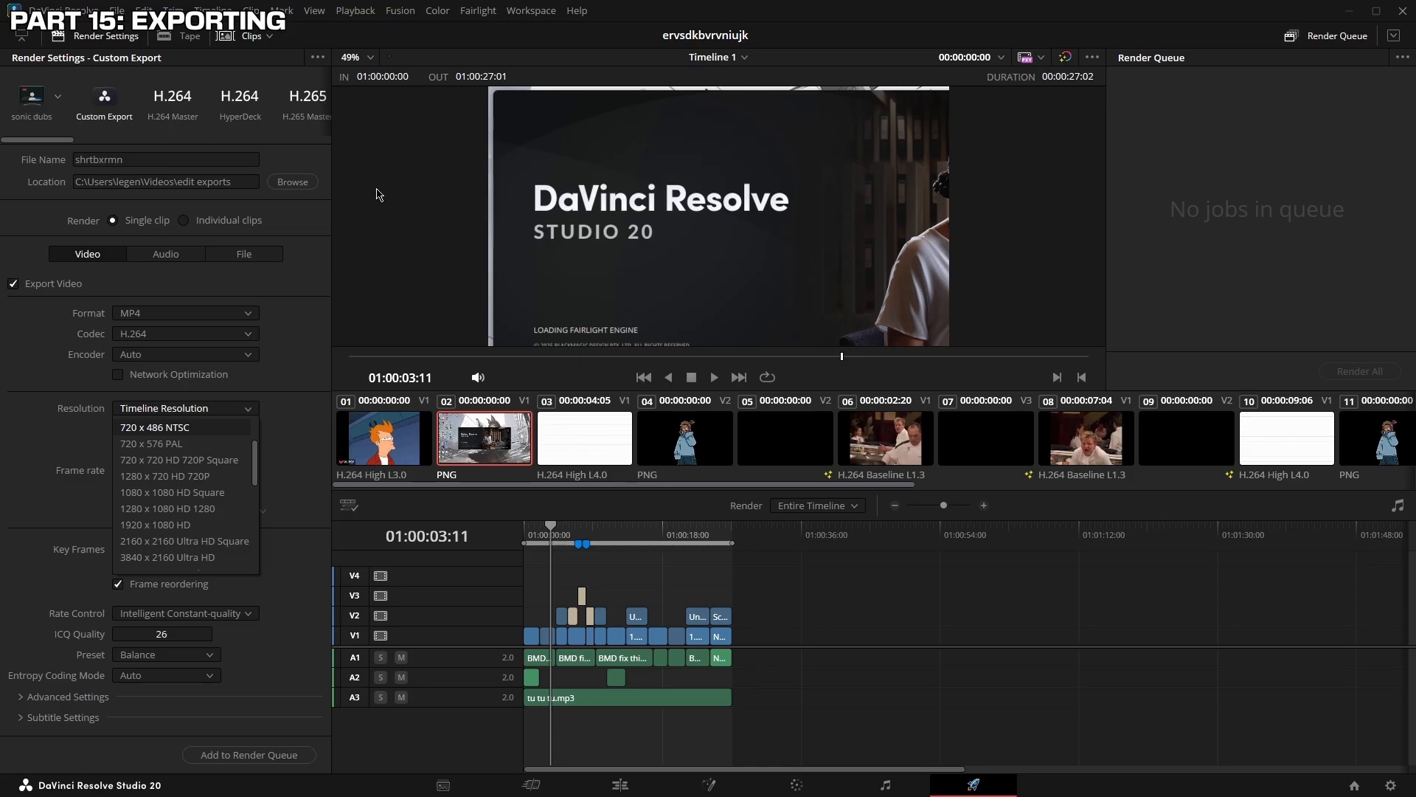
{"action": "scroll", "coordinate": [177, 450], "scroll_direction": "up", "scroll_amount": 1}
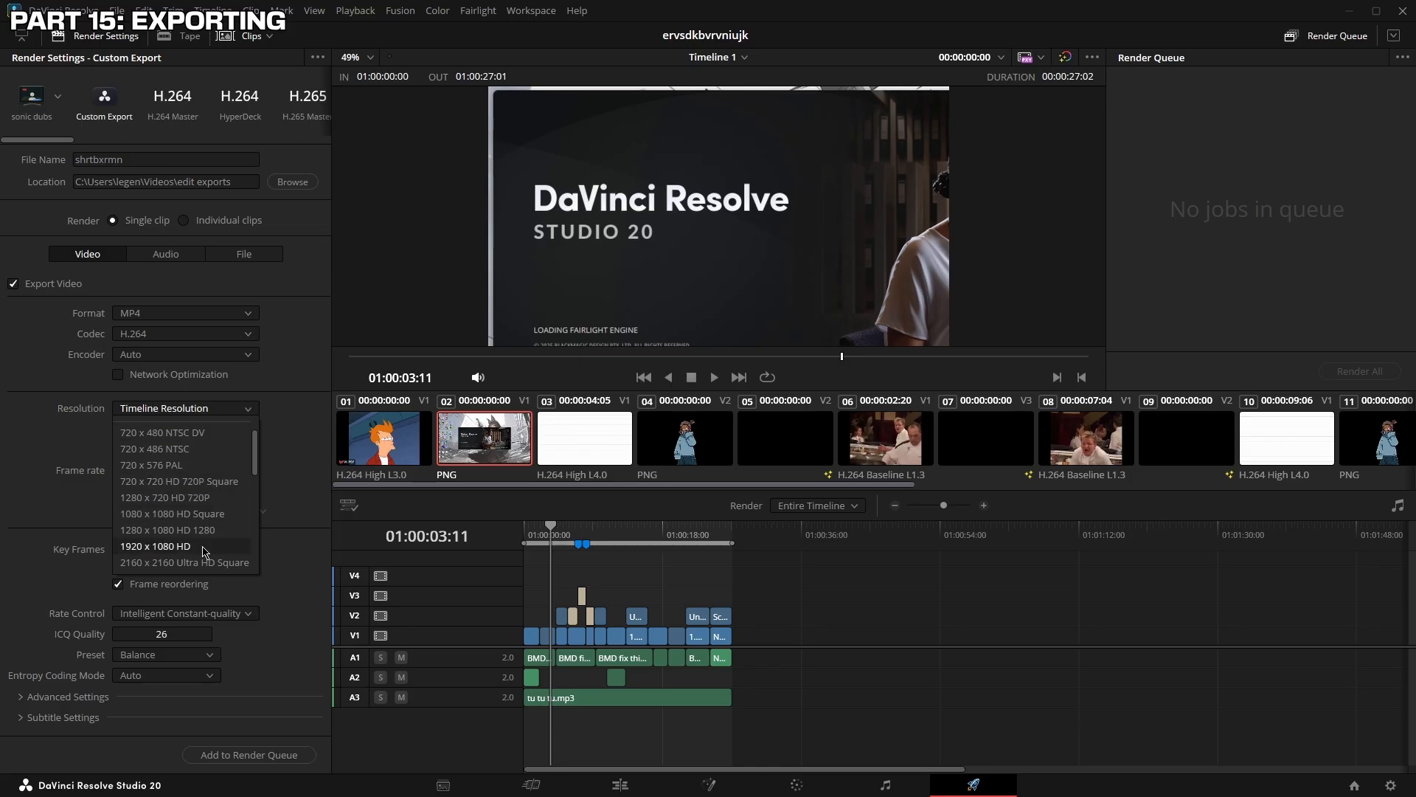
{"action": "scroll", "coordinate": [205, 551], "scroll_direction": "down", "scroll_amount": 3}
{"action": "left_click", "coordinate": [207, 520]}
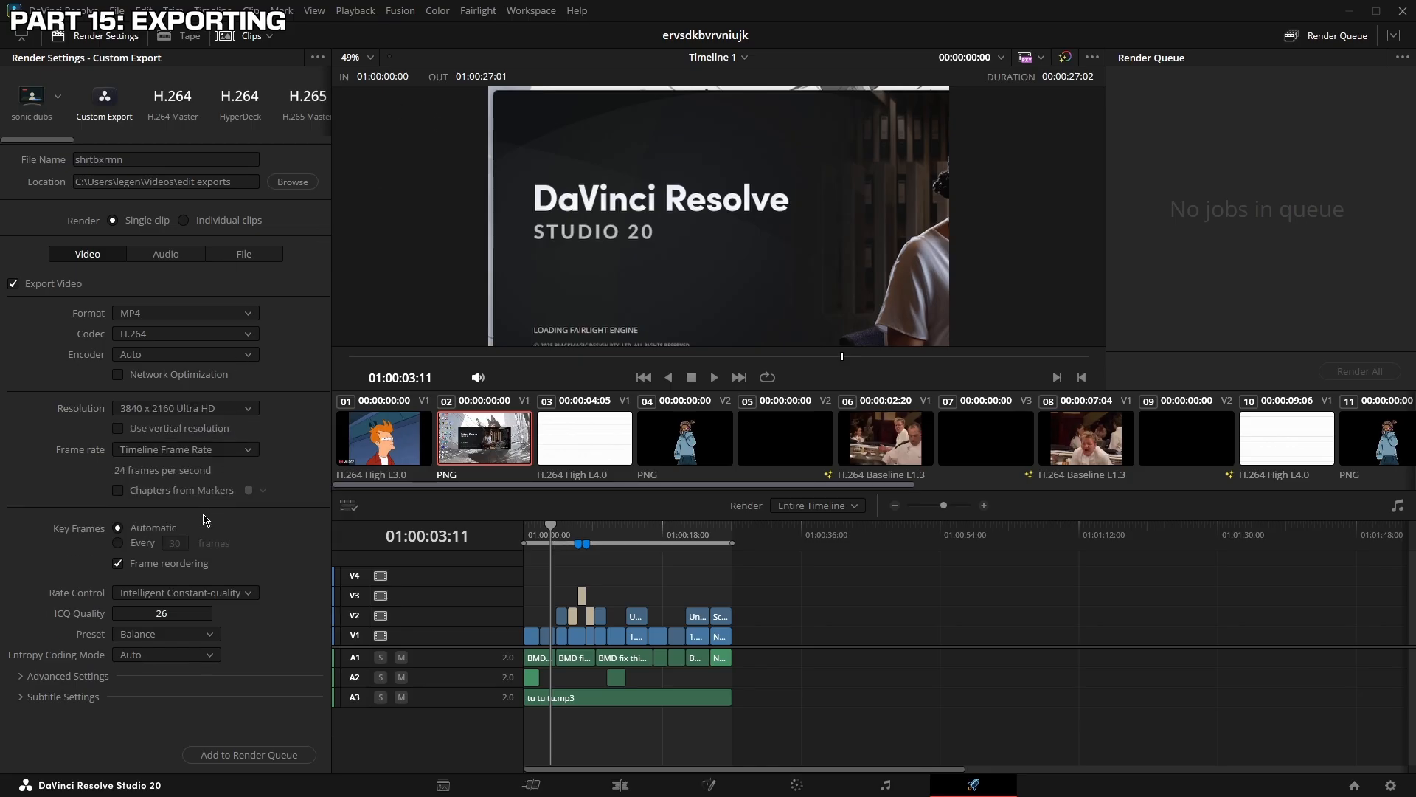
{"action": "left_click", "coordinate": [198, 453]}
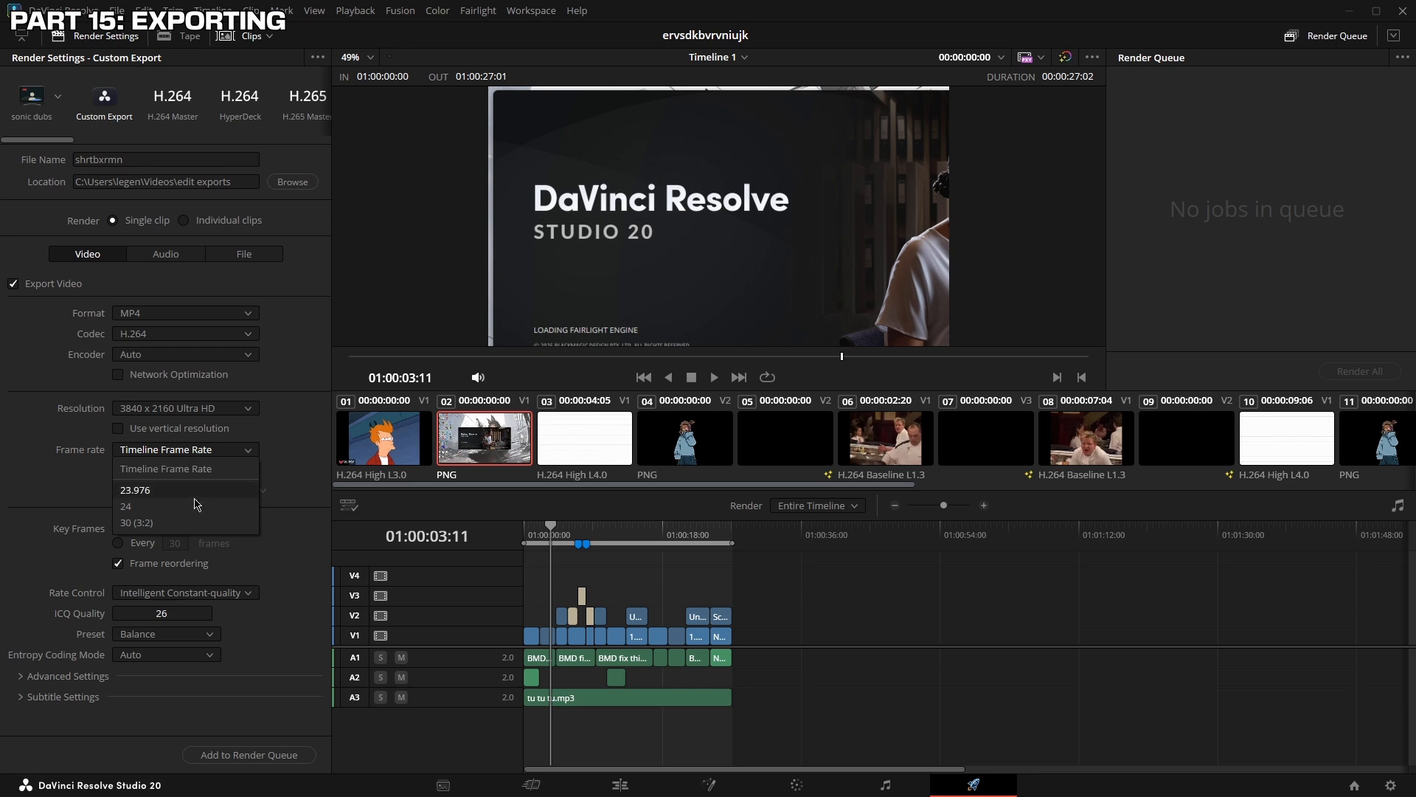
{"action": "left_click", "coordinate": [206, 455]}
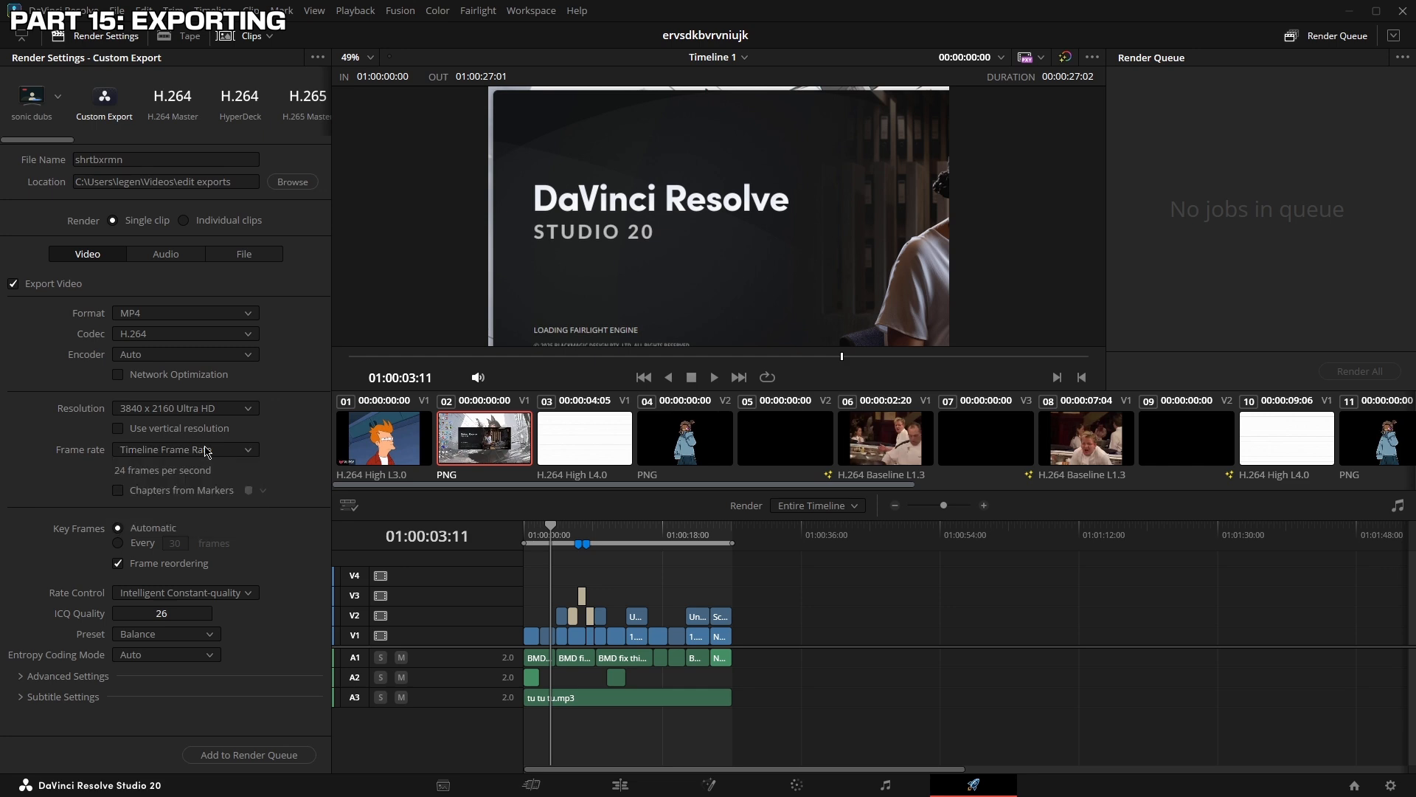
Set the rate control to Variable Bitrate at 6000 Kb/s with the Quality encoding preset
{"action": "left_click", "coordinate": [175, 594]}
{"action": "left_click", "coordinate": [184, 644]}
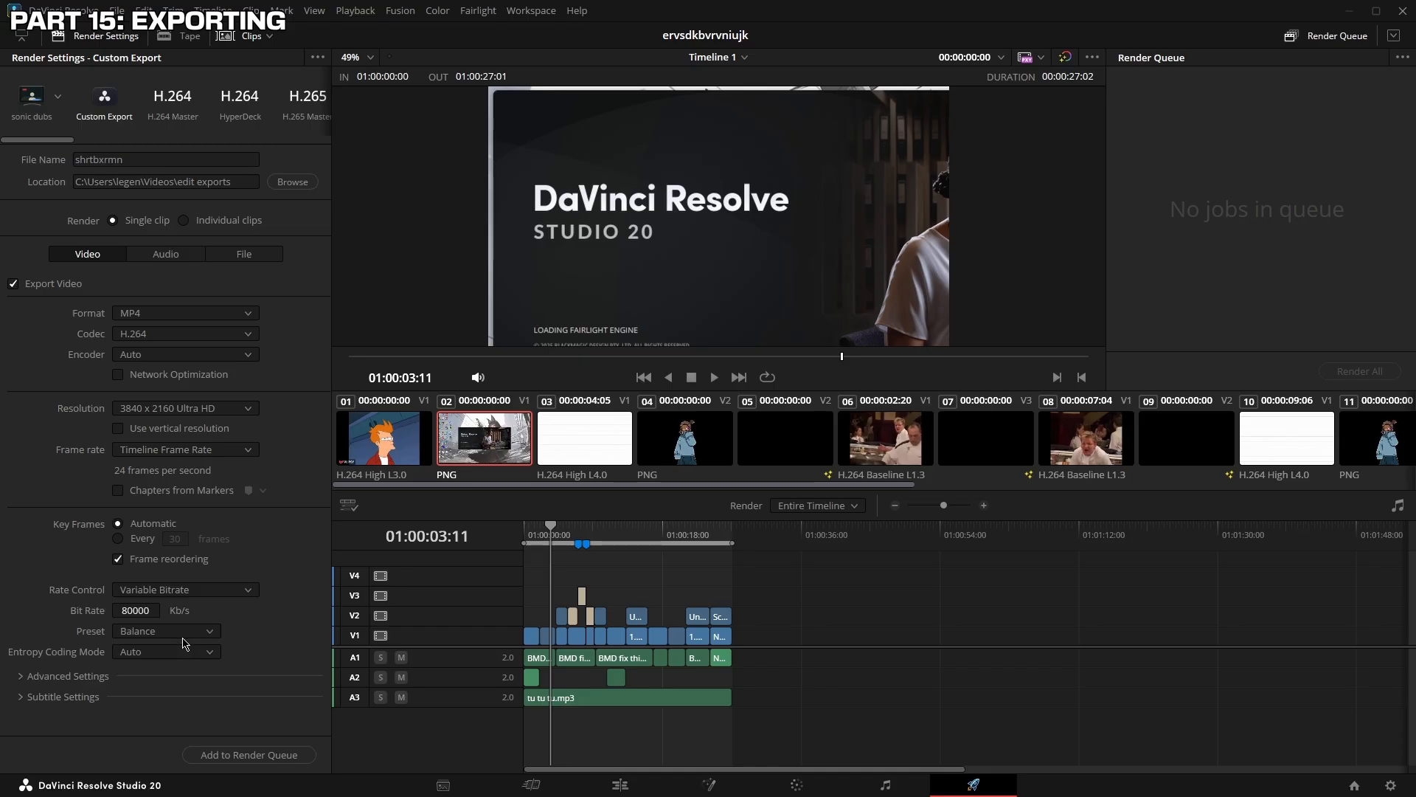
{"action": "left_click", "coordinate": [146, 612]}
{"action": "key", "text": "BackSpace"}
{"action": "key", "text": "BackSpace"}
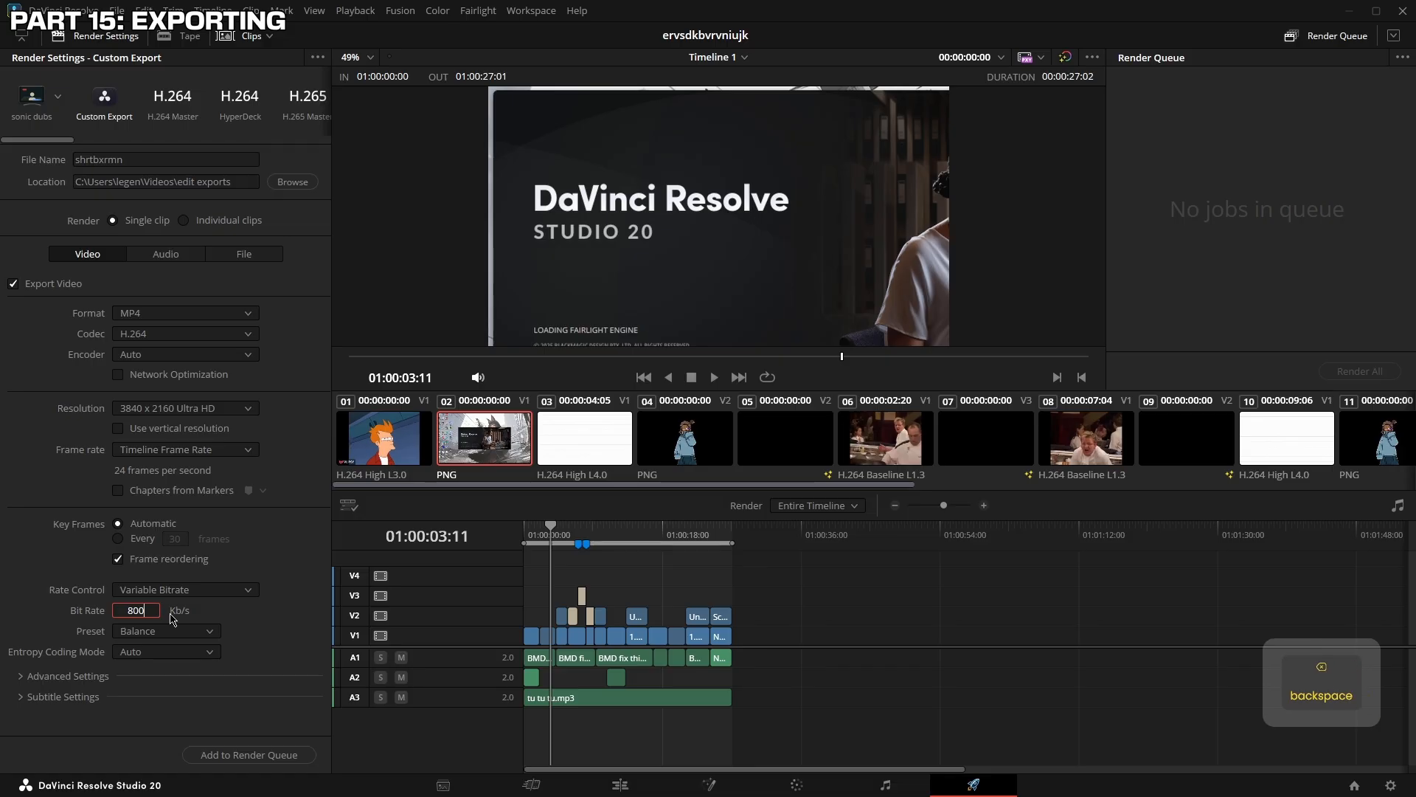
{"action": "key", "text": "BackSpace"}
{"action": "key", "text": "BackSpace"}
{"action": "key", "text": "BackSpace"}
{"action": "type", "text": "6000"}
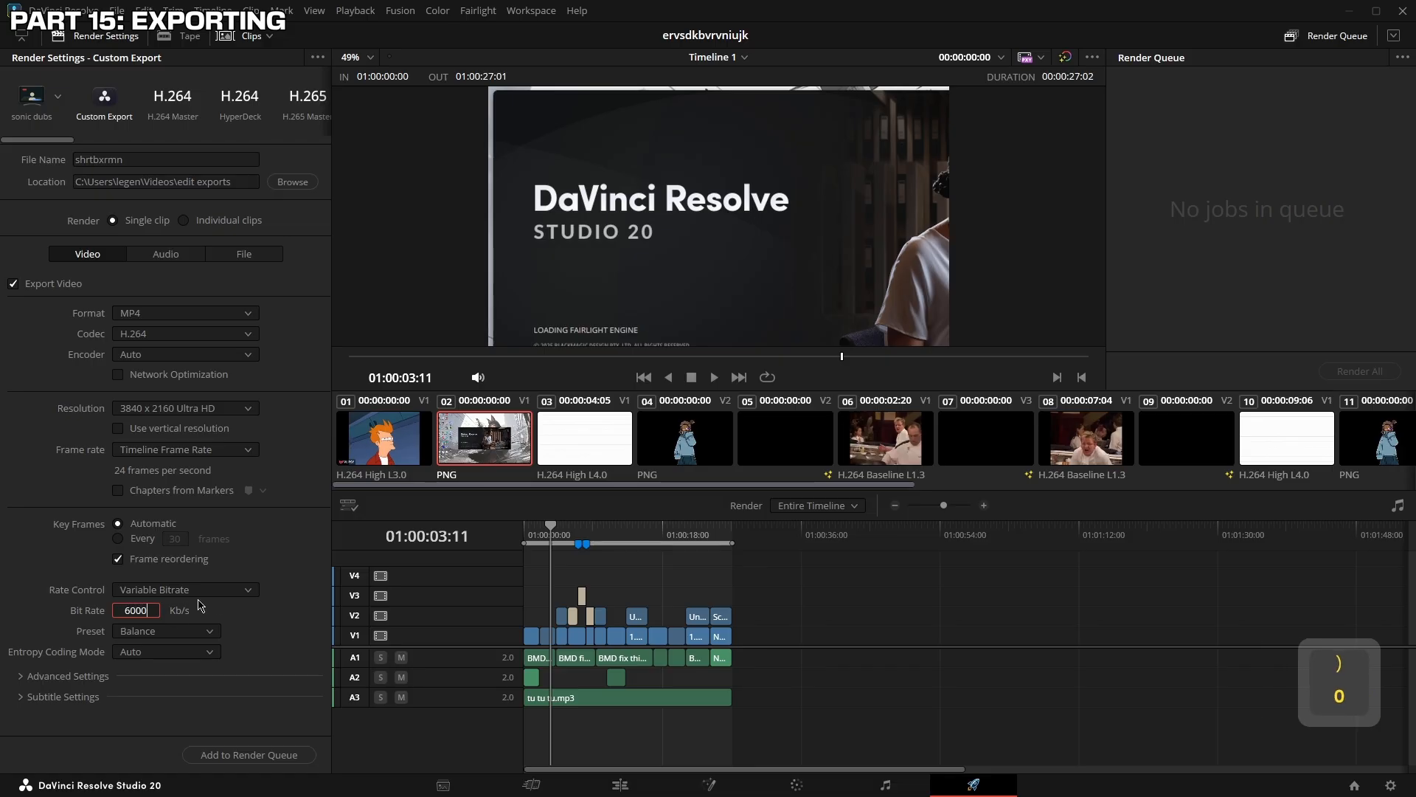
{"action": "left_click", "coordinate": [225, 614]}
{"action": "left_click", "coordinate": [205, 633]}
{"action": "left_click", "coordinate": [206, 684]}
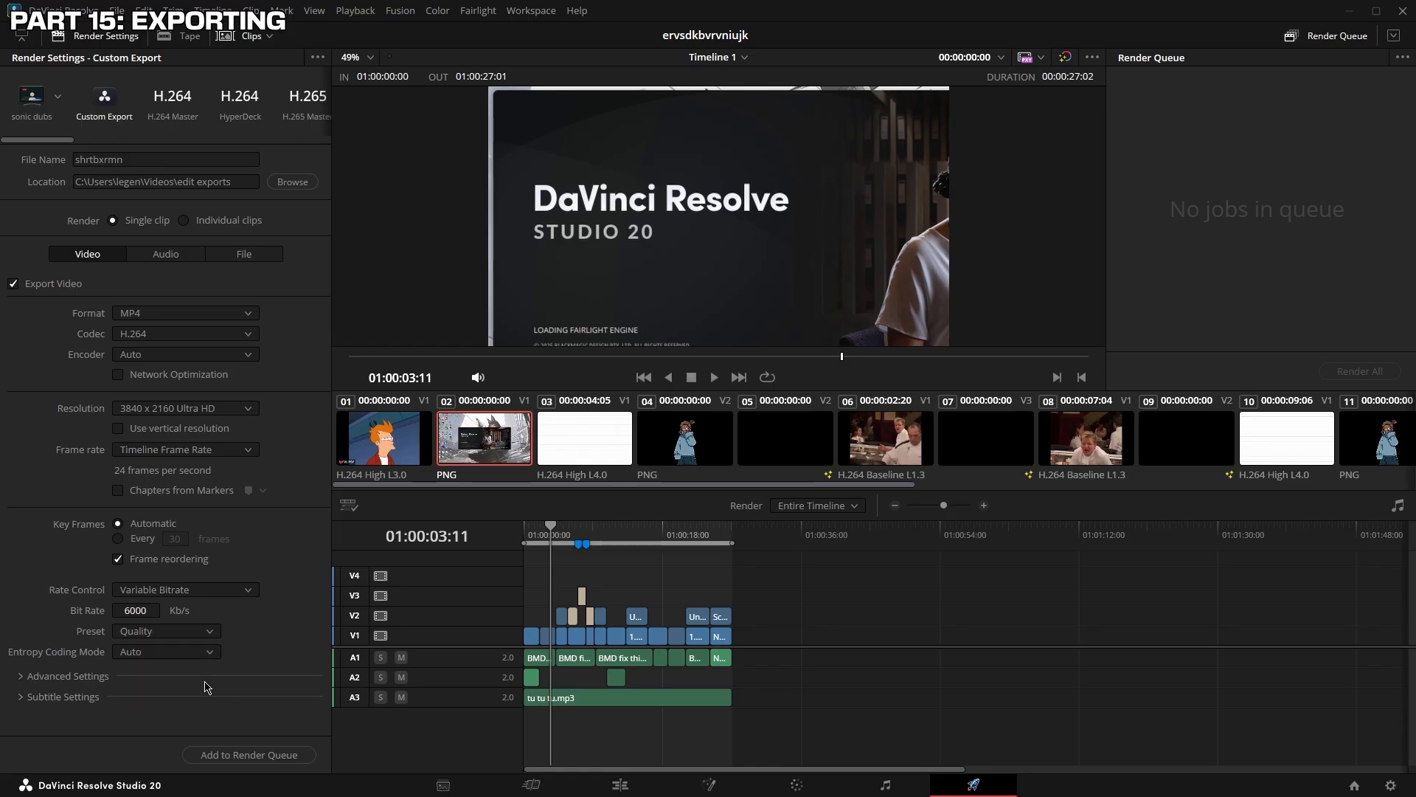
Set the render resolution to 1280 x 720 HD 720P and add the timeline to the render queue
{"action": "left_click", "coordinate": [236, 755]}
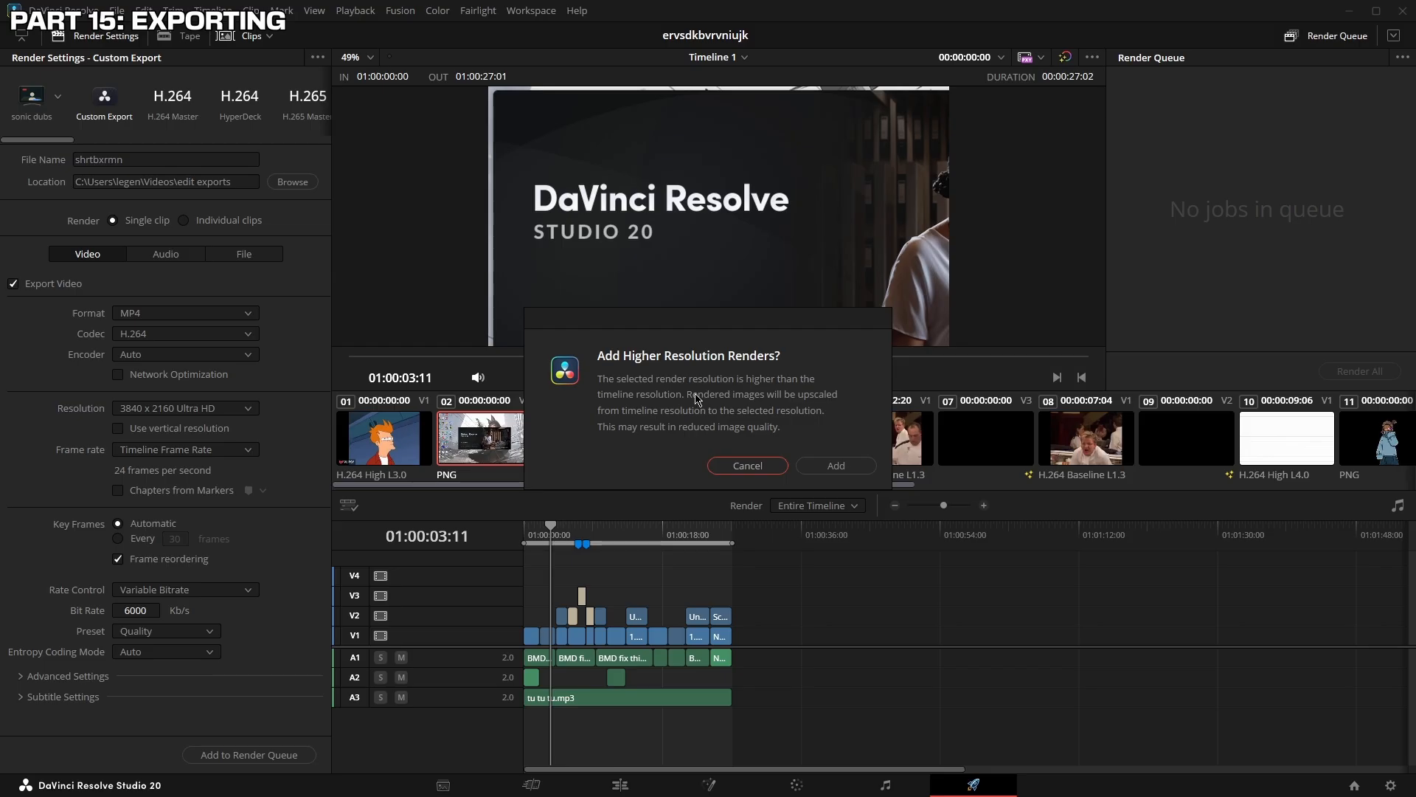
{"action": "left_click", "coordinate": [747, 465]}
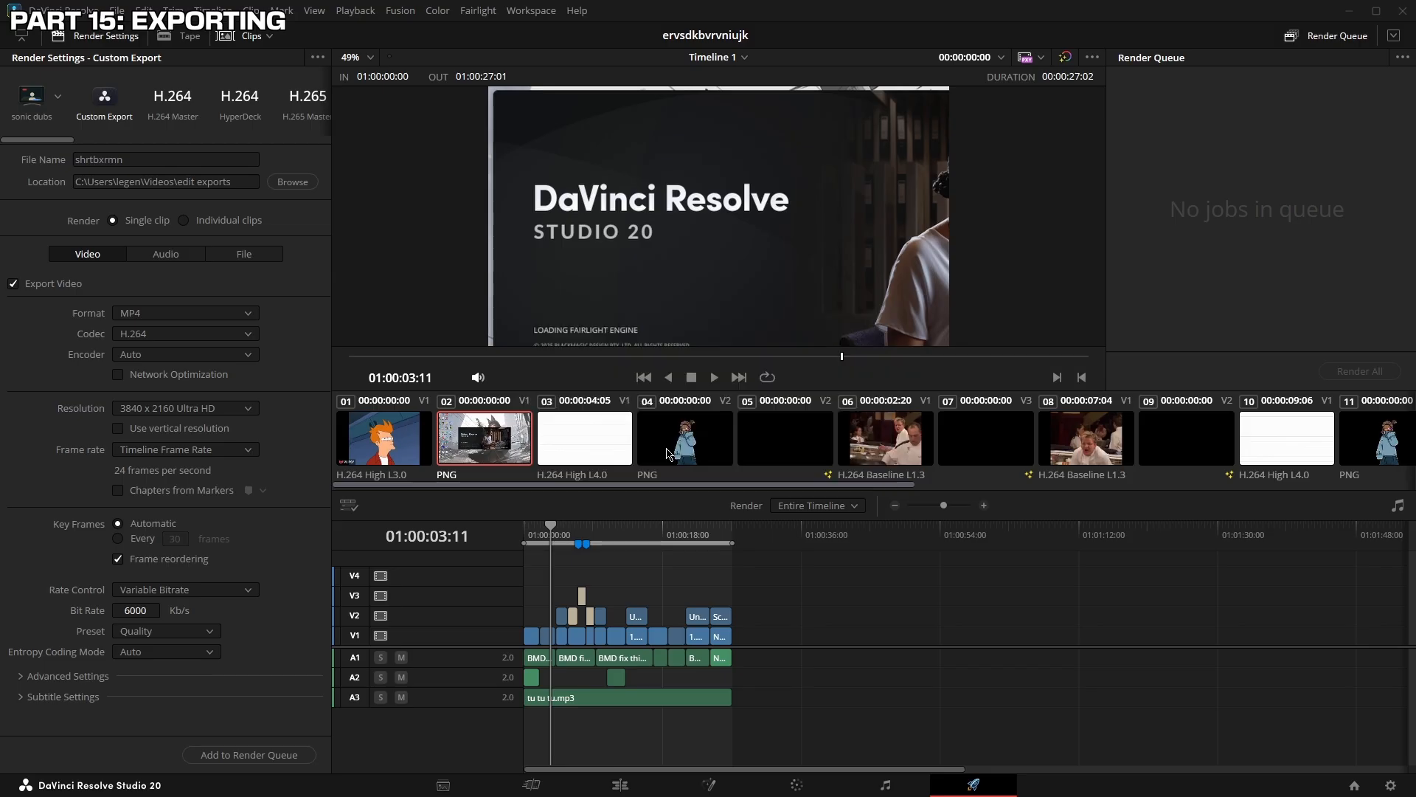
{"action": "left_click", "coordinate": [217, 410]}
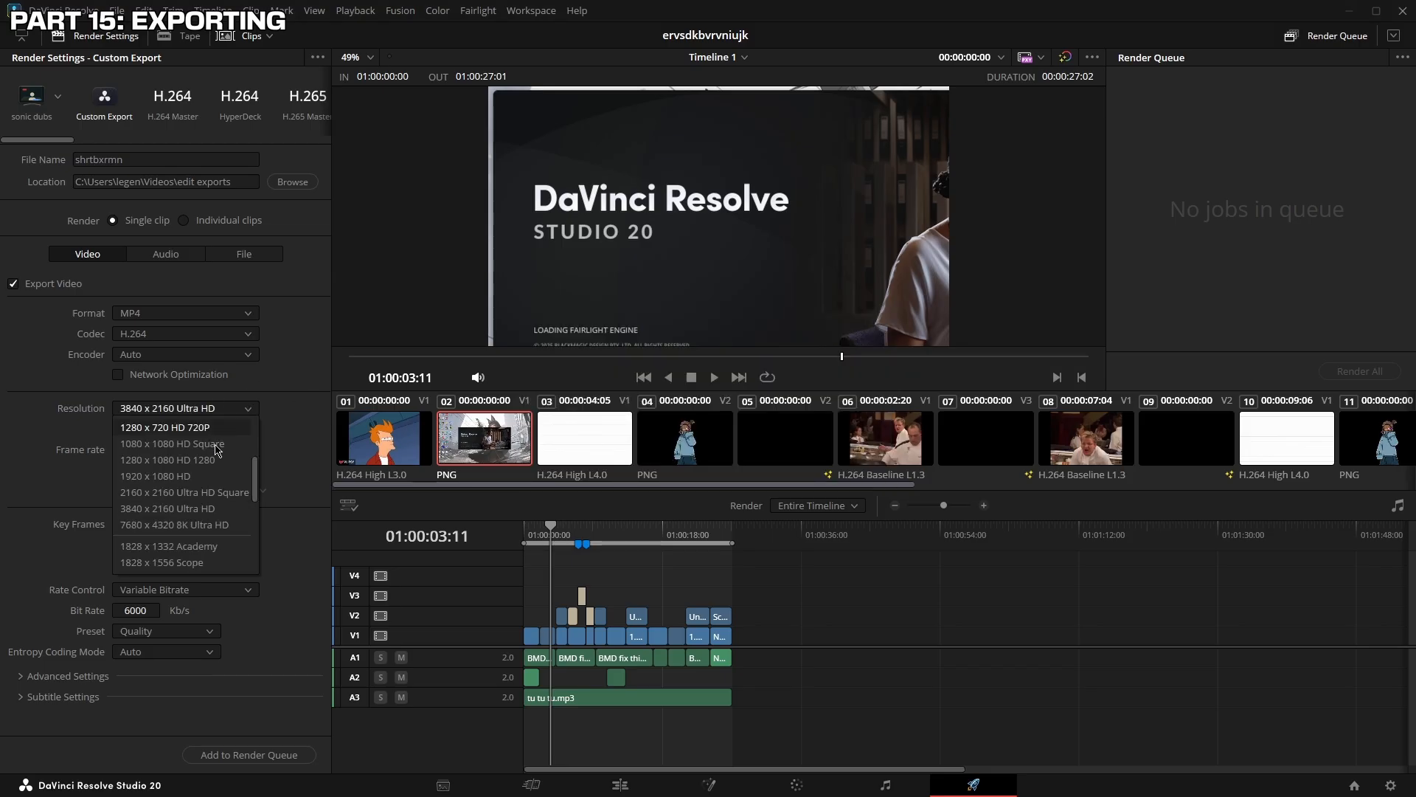
{"action": "left_click", "coordinate": [212, 430]}
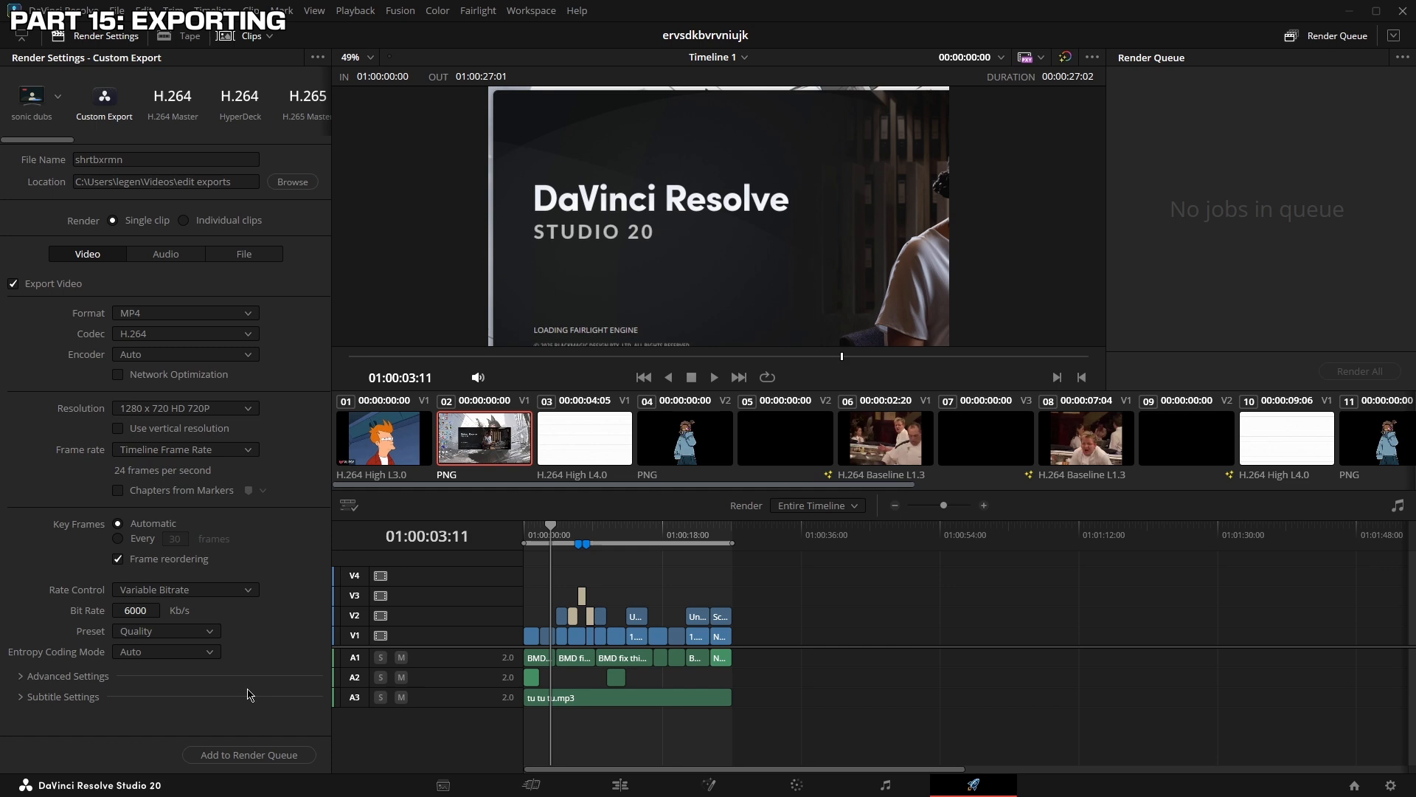
{"action": "left_click", "coordinate": [248, 754]}
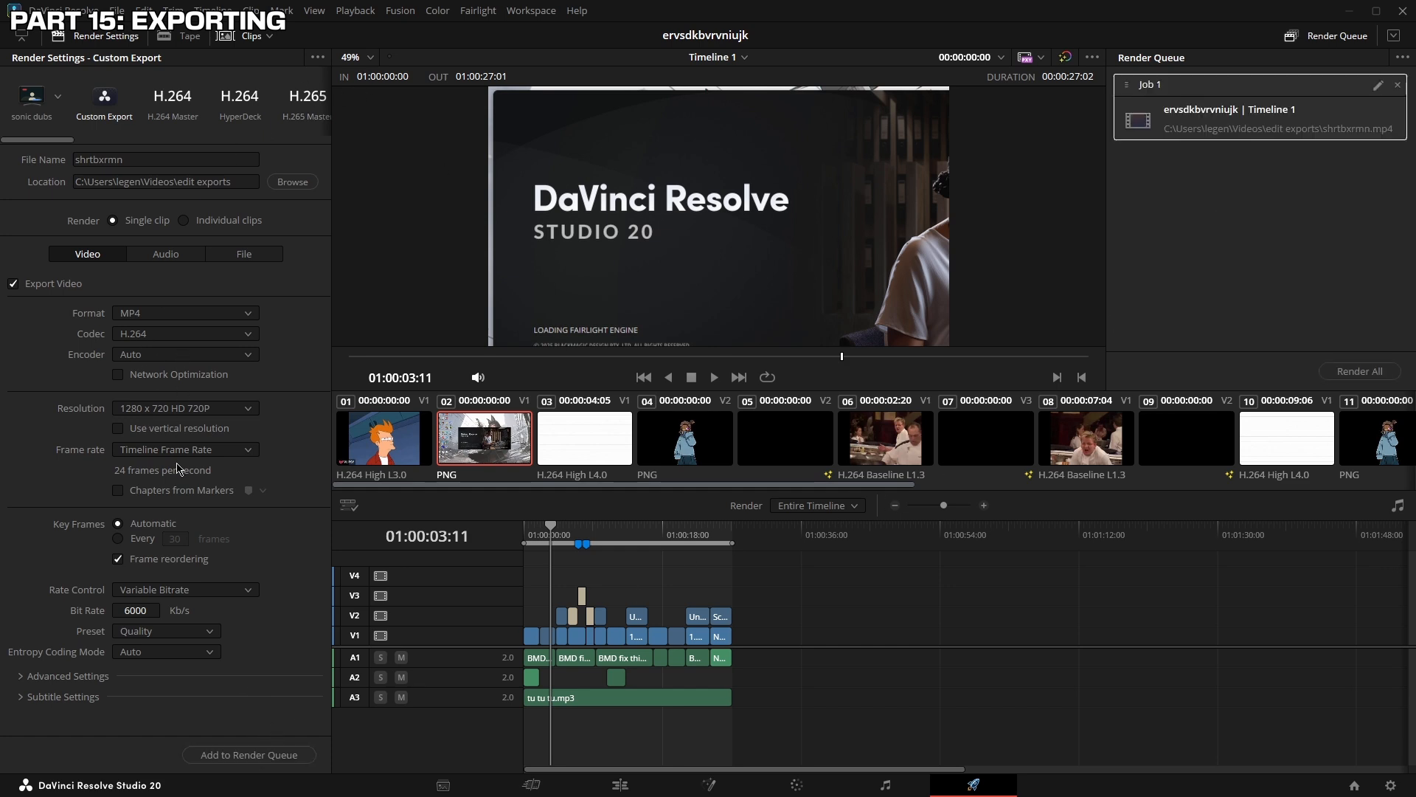
{"action": "left_click", "coordinate": [318, 57]}
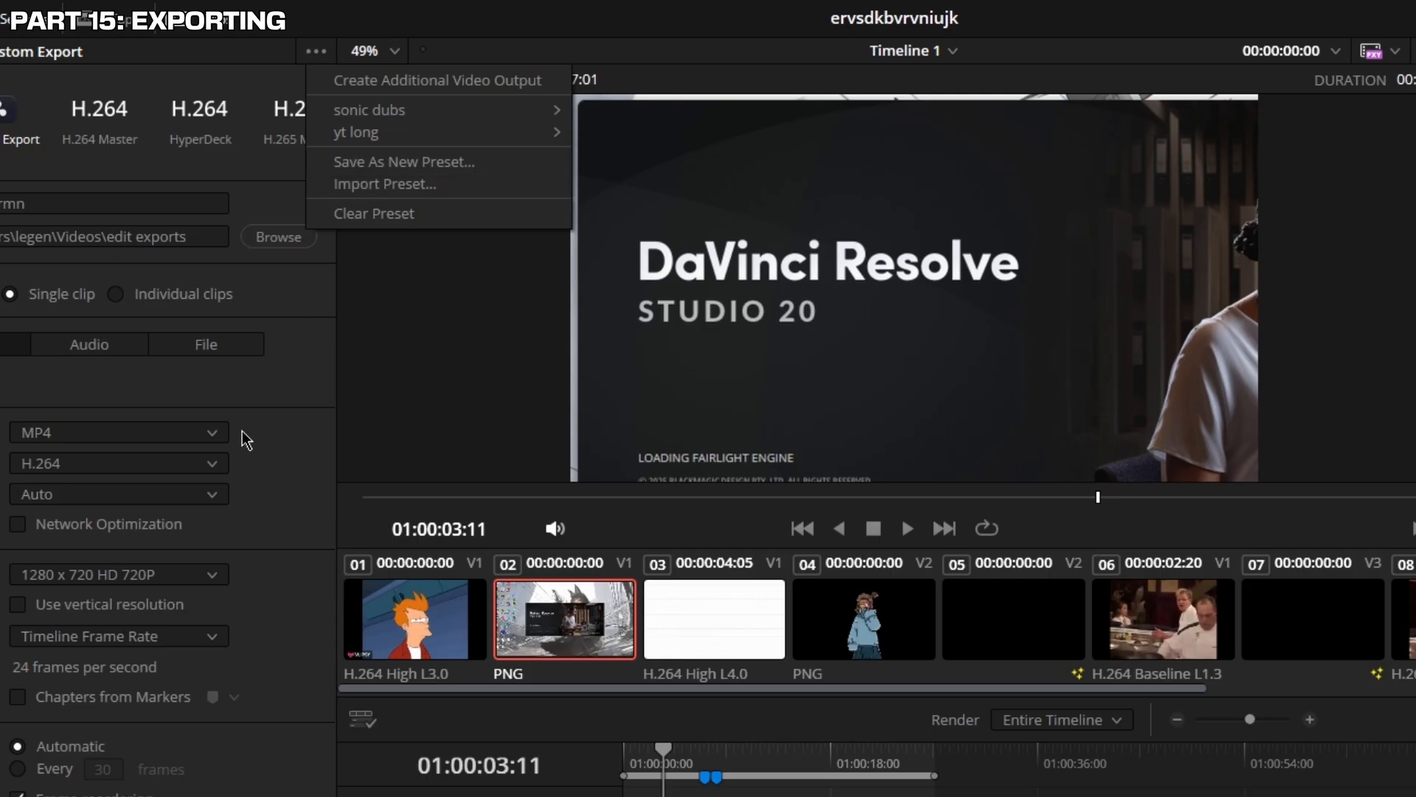
{"action": "left_click", "coordinate": [247, 518]}
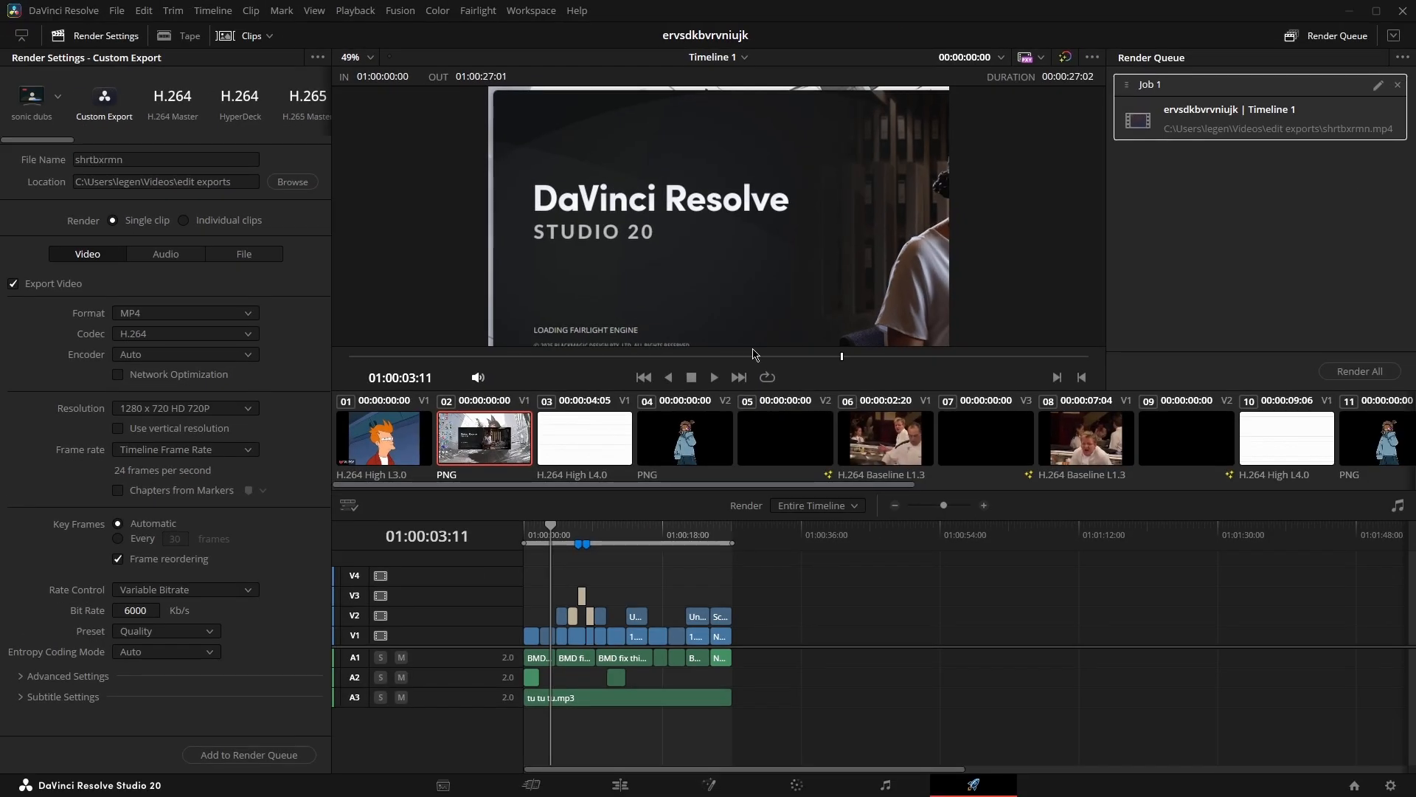